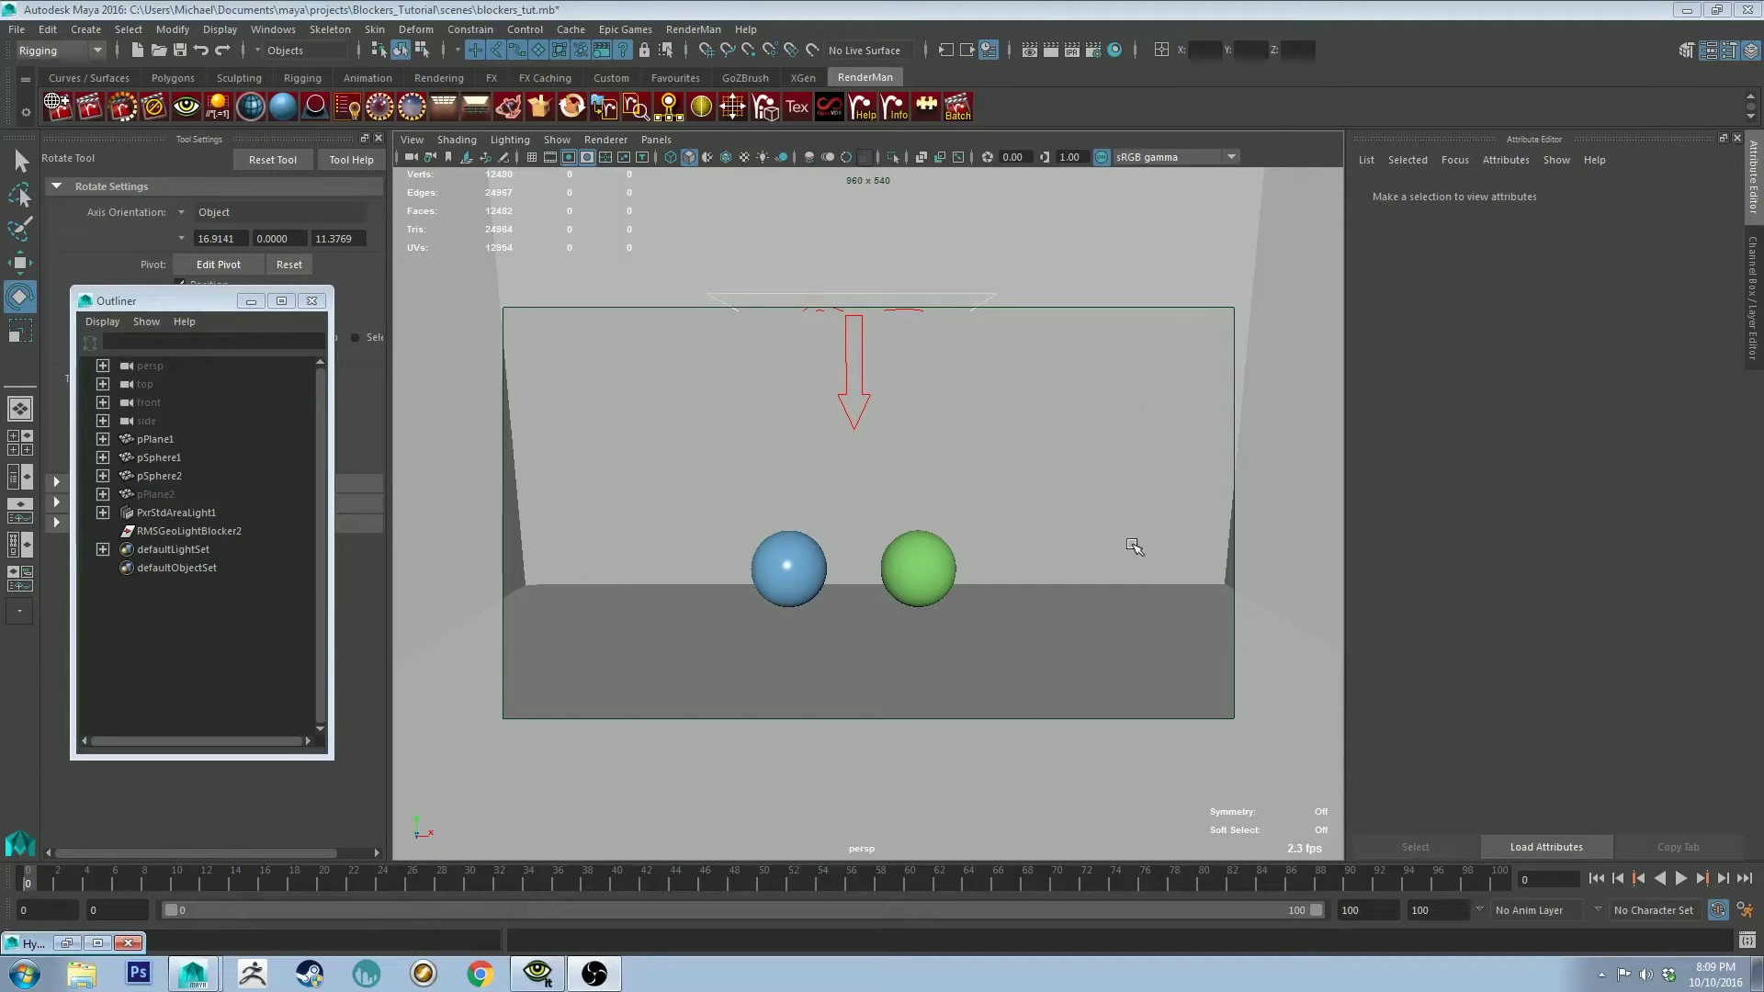
- Examine the room scene from several angles, including the area light above the two spheres
{"action": "left_click", "coordinate": [1045, 8]}
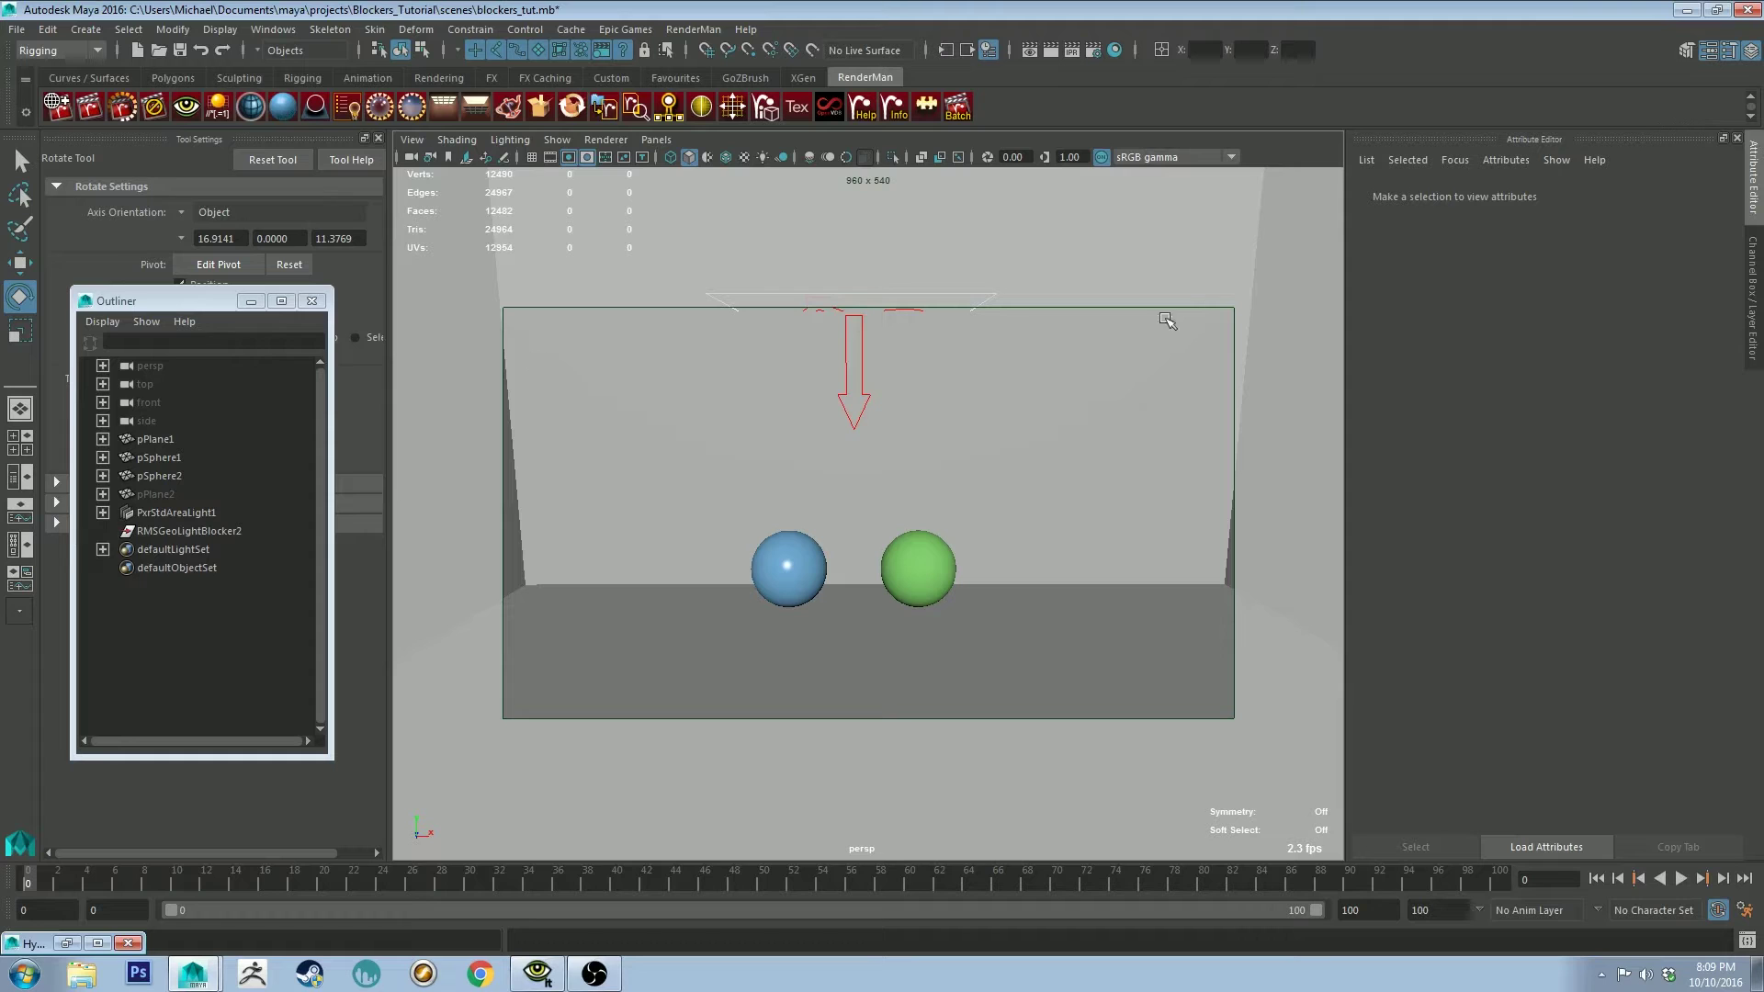
{"action": "mouse_move", "coordinate": [949, 373]}
{"action": "left_mouse_down", "text": "alt"}
{"action": "mouse_move", "coordinate": [973, 377]}
{"action": "mouse_move", "coordinate": [941, 354]}
{"action": "left_mouse_up", "text": "alt"}
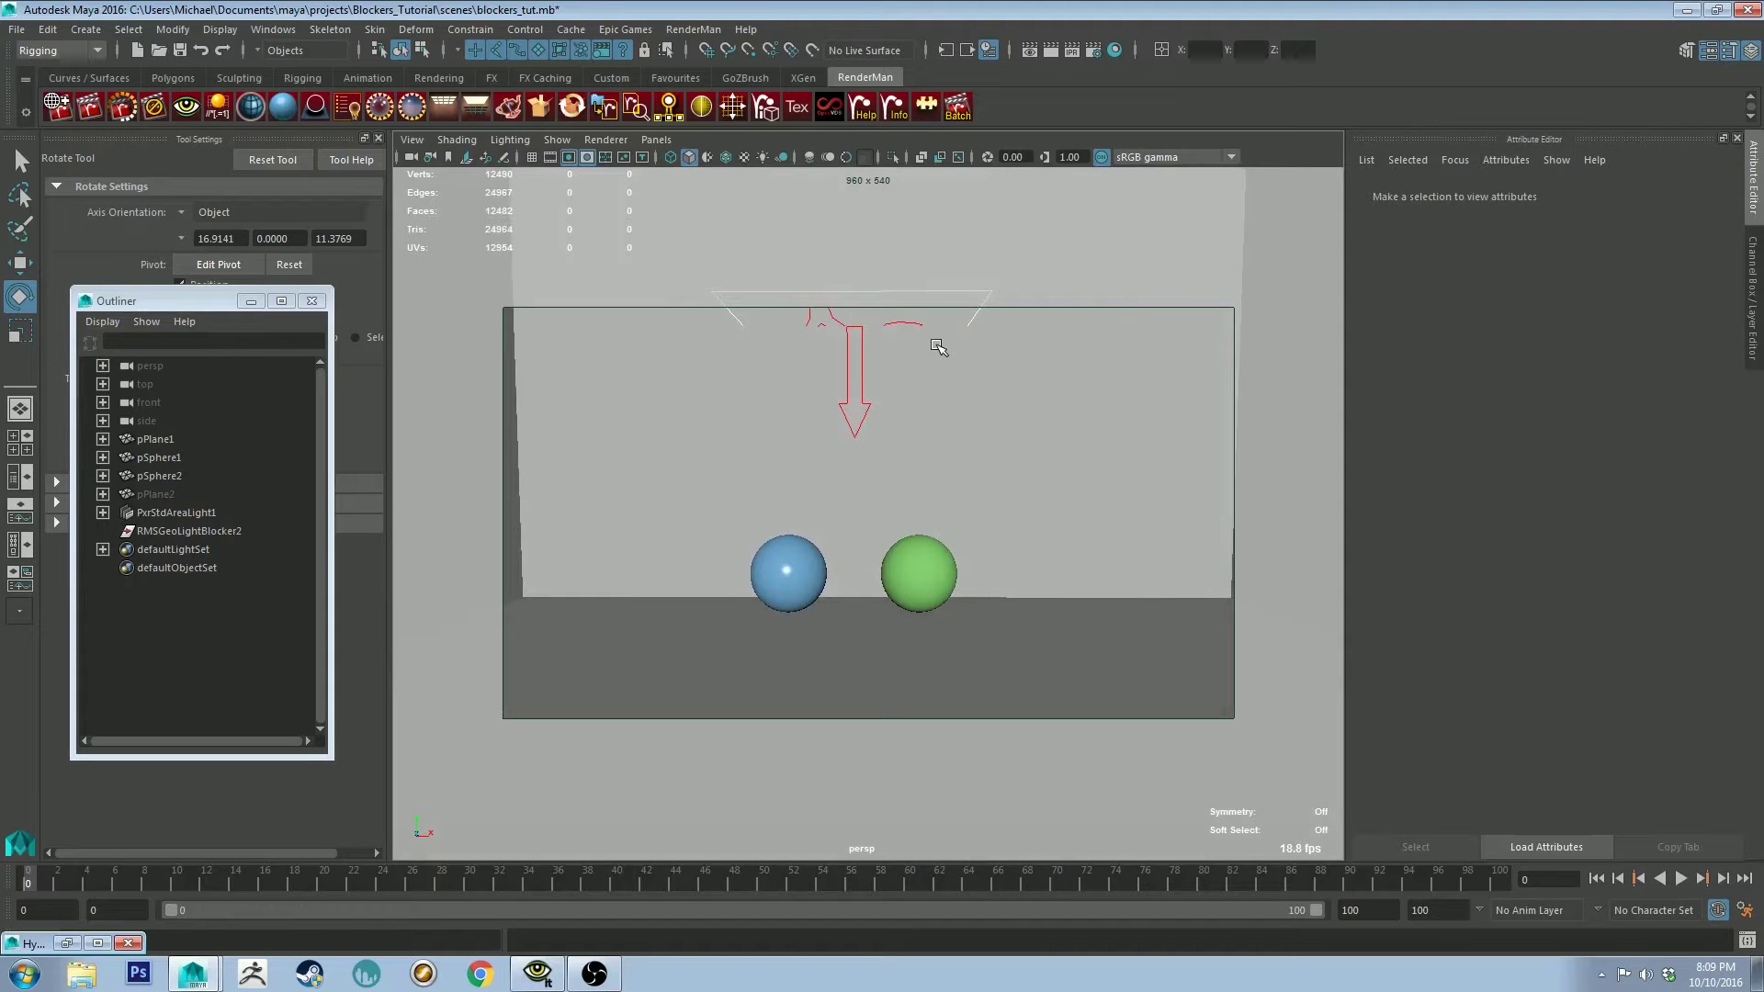
{"action": "left_click_drag", "start_coordinate": [884, 384], "coordinate": [888, 401], "text": "alt"}
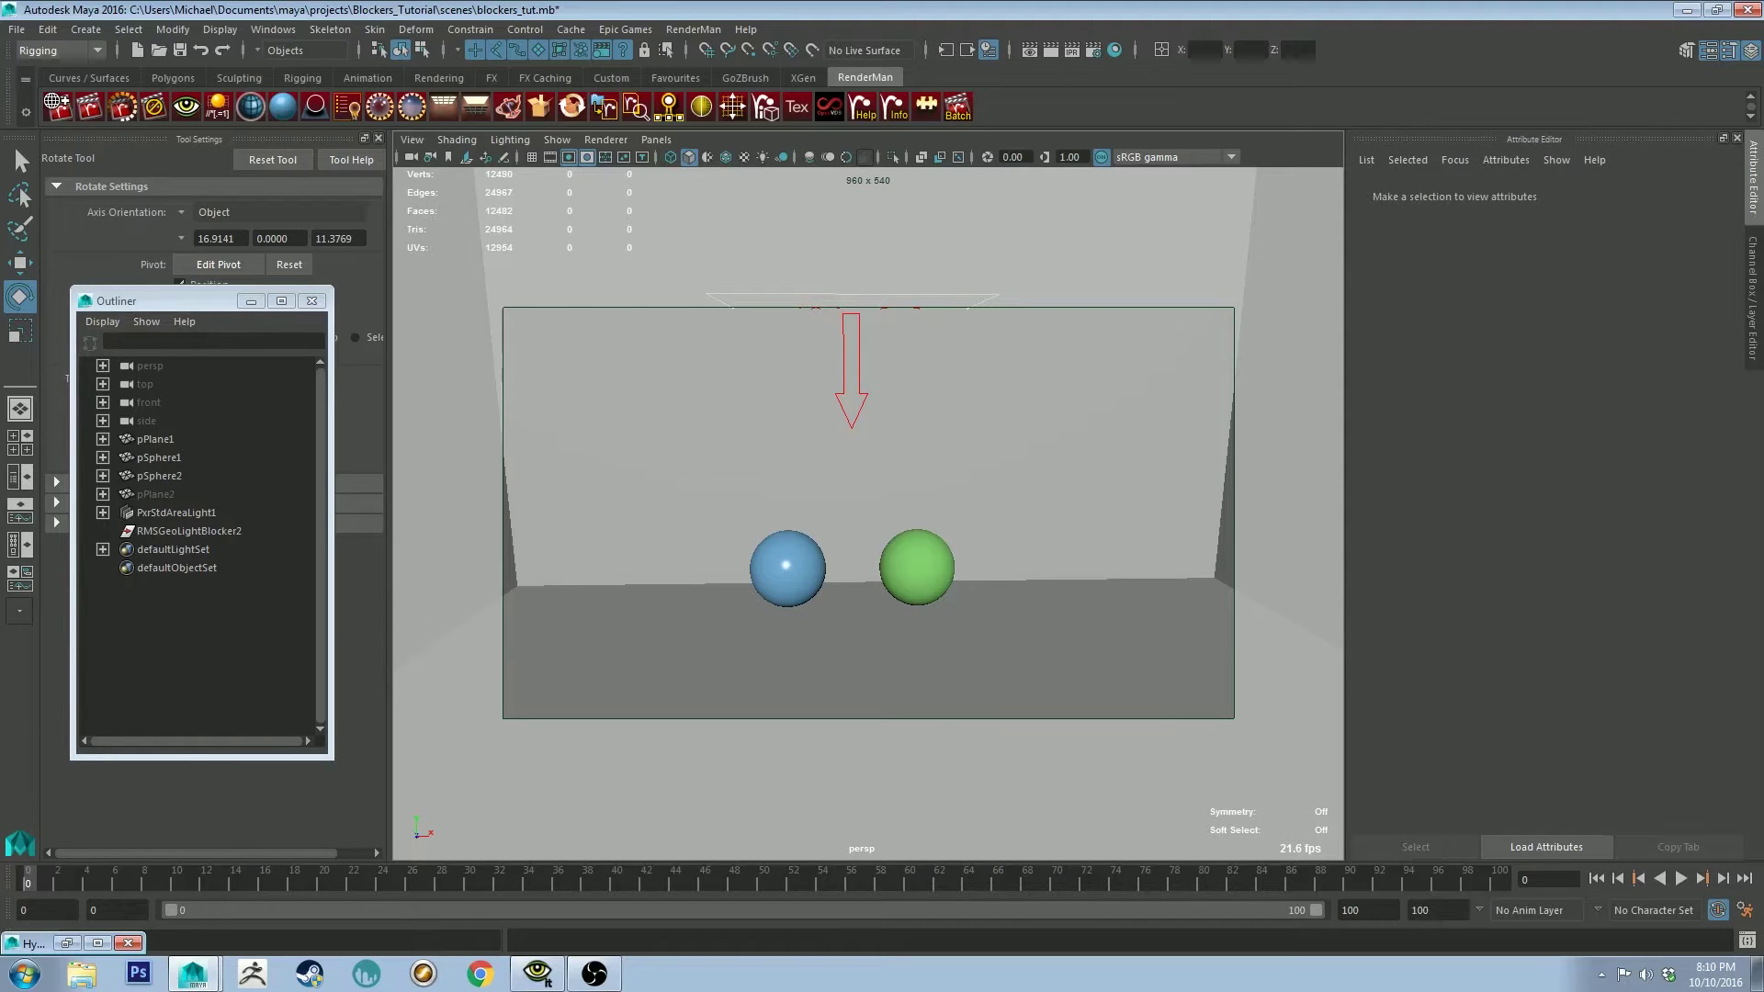
{"action": "scroll", "coordinate": [965, 533], "scroll_direction": "down", "scroll_amount": 3}
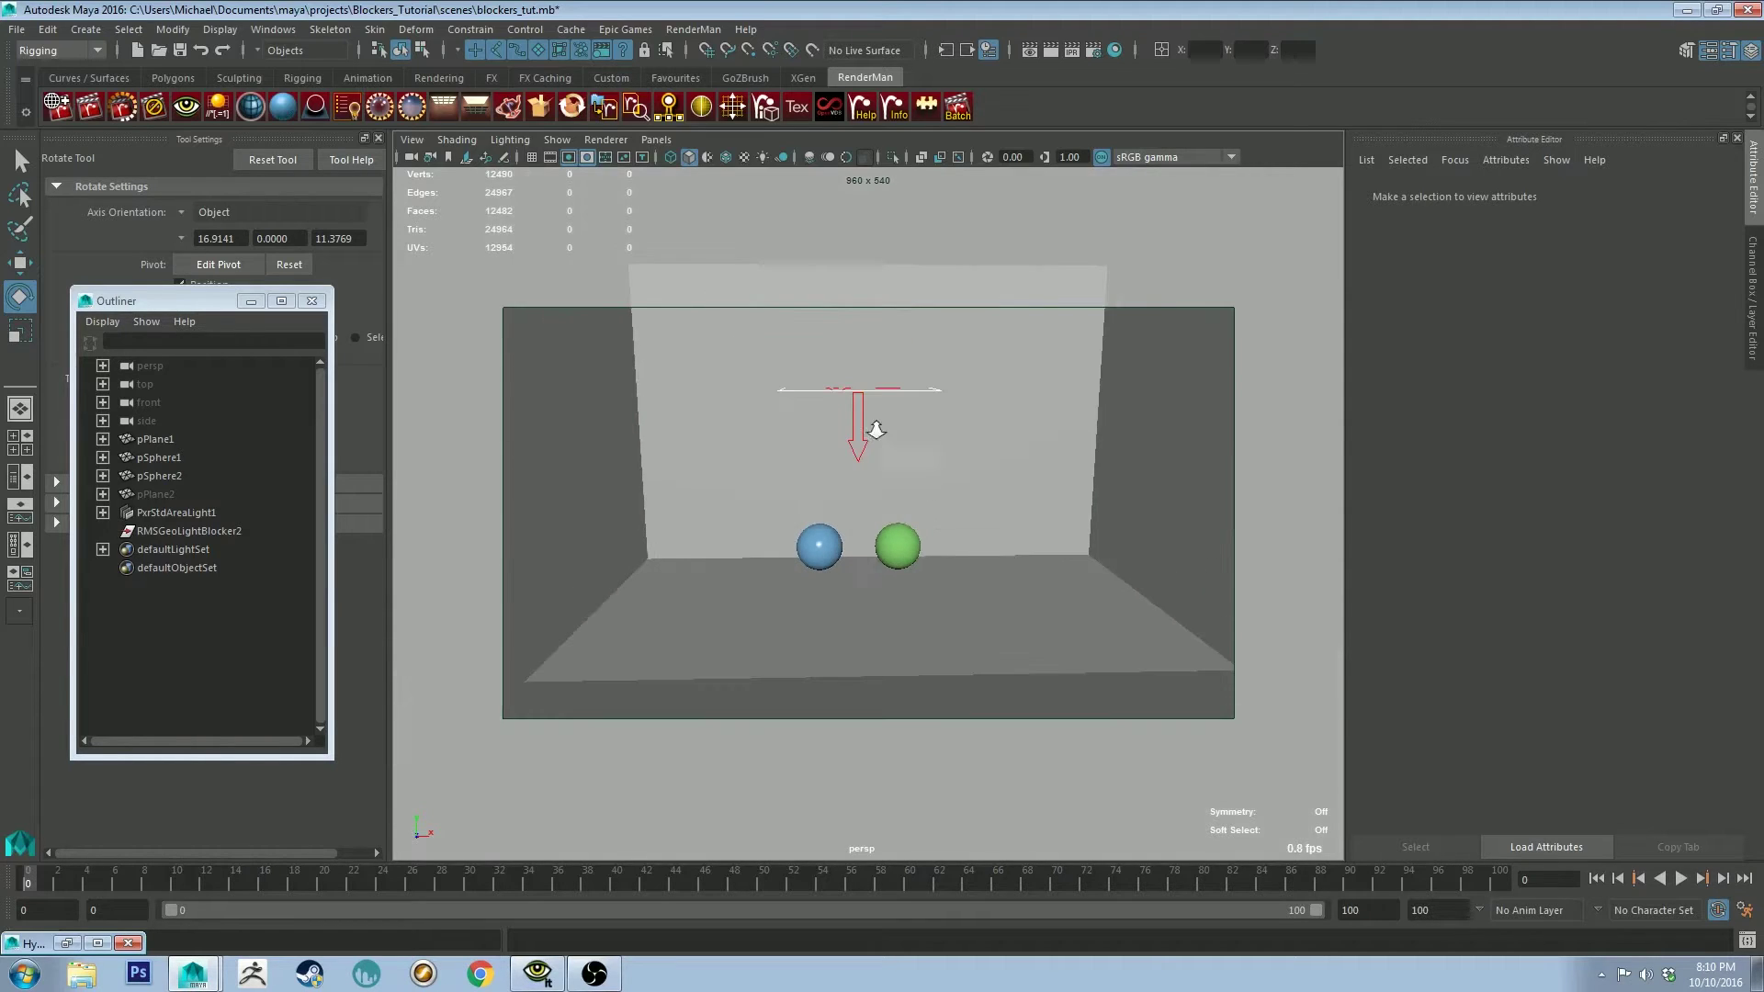
{"action": "left_click", "coordinate": [709, 357]}
{"action": "left_click_drag", "start_coordinate": [708, 359], "coordinate": [882, 389], "text": "alt"}
{"action": "left_click", "coordinate": [897, 385]}
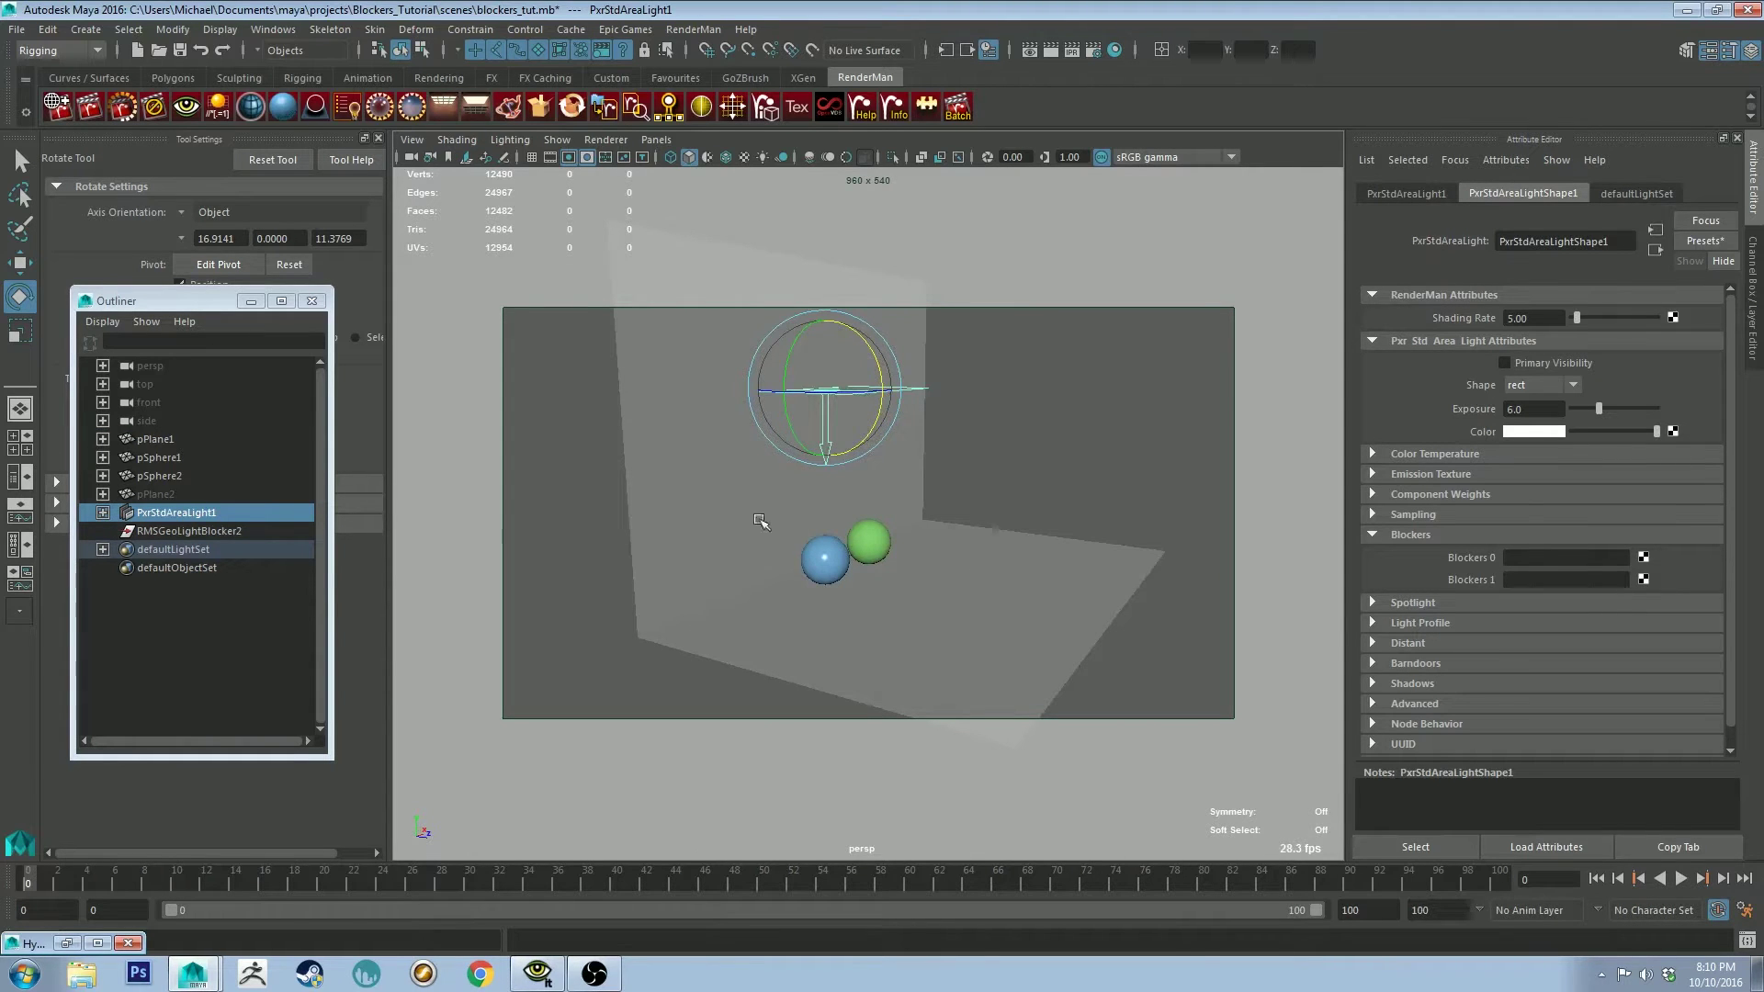
{"action": "middle_click_drag", "start_coordinate": [1052, 469], "coordinate": [1050, 419], "text": "alt"}
{"action": "right_click_drag", "start_coordinate": [1050, 419], "coordinate": [1138, 492], "text": "alt"}
{"action": "left_click_drag", "start_coordinate": [1055, 433], "coordinate": [928, 435], "text": "alt"}
- Inspect the blue sphere's spec_ball material in the Hypershade
{"action": "left_click", "coordinate": [805, 482]}
{"action": "key", "text": "3"}
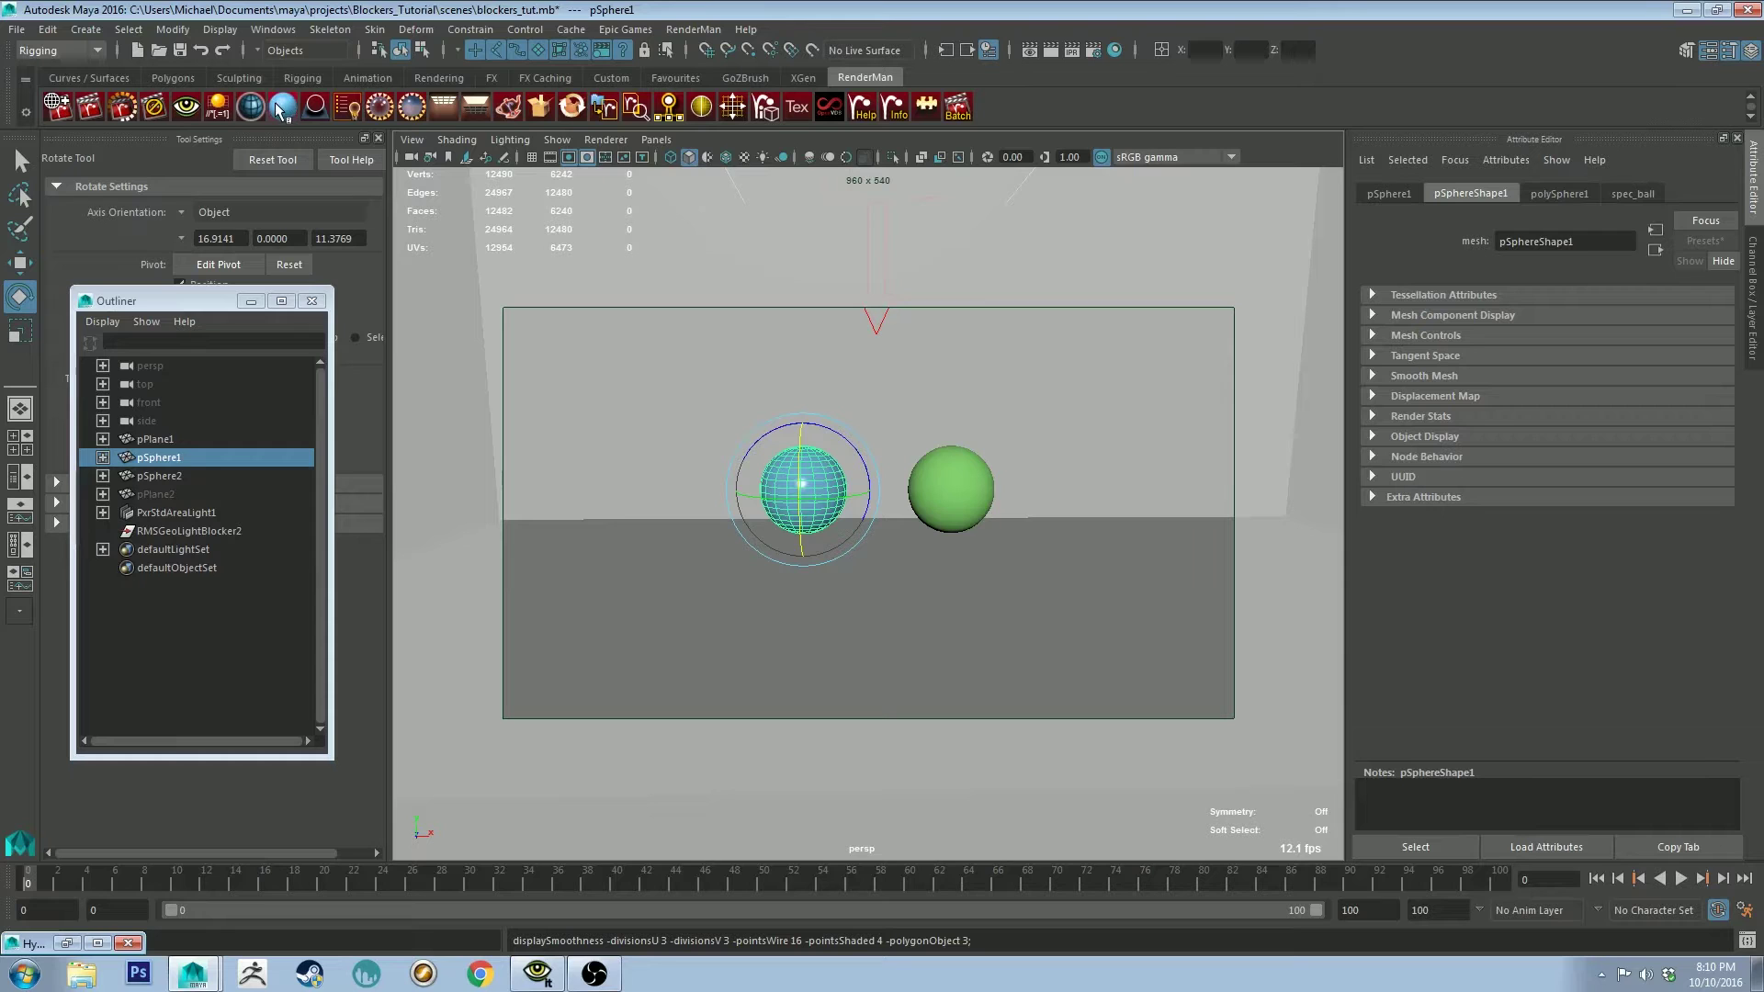
{"action": "left_click", "coordinate": [67, 944]}
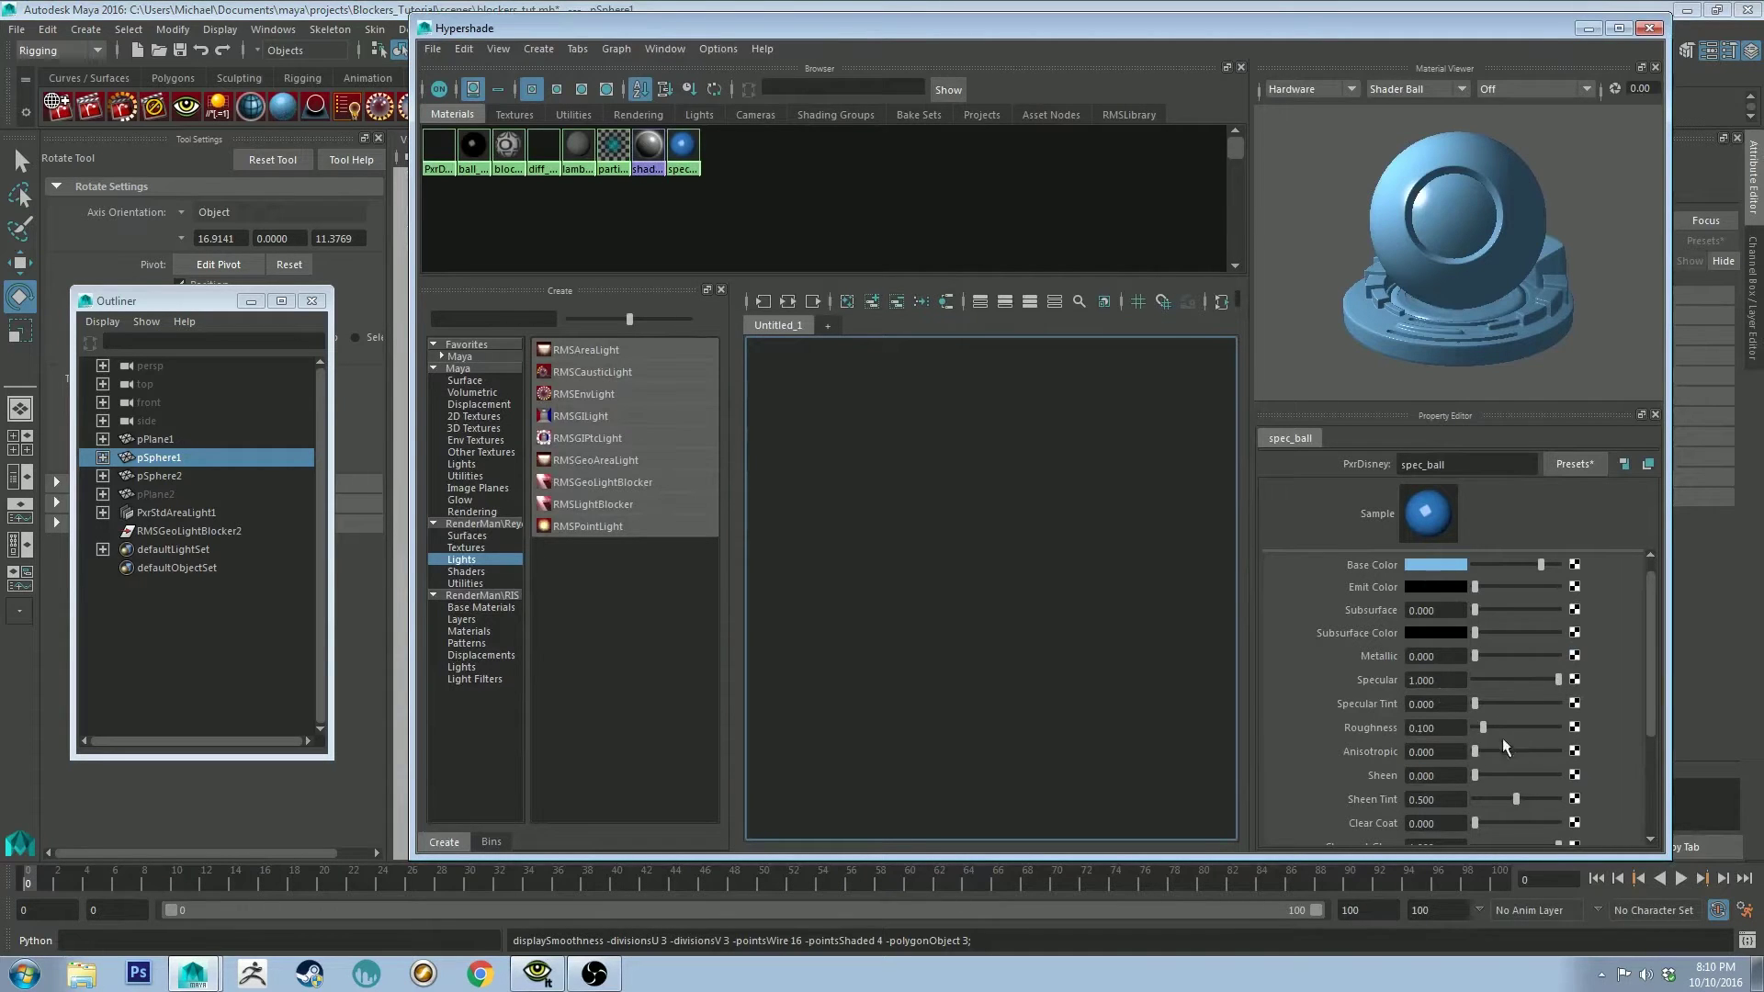
{"action": "left_click", "coordinate": [1587, 28]}
- Inspect the green sphere's diff_ball material in the Hypershade and view the existing render of the scene
{"action": "left_click", "coordinate": [933, 513]}
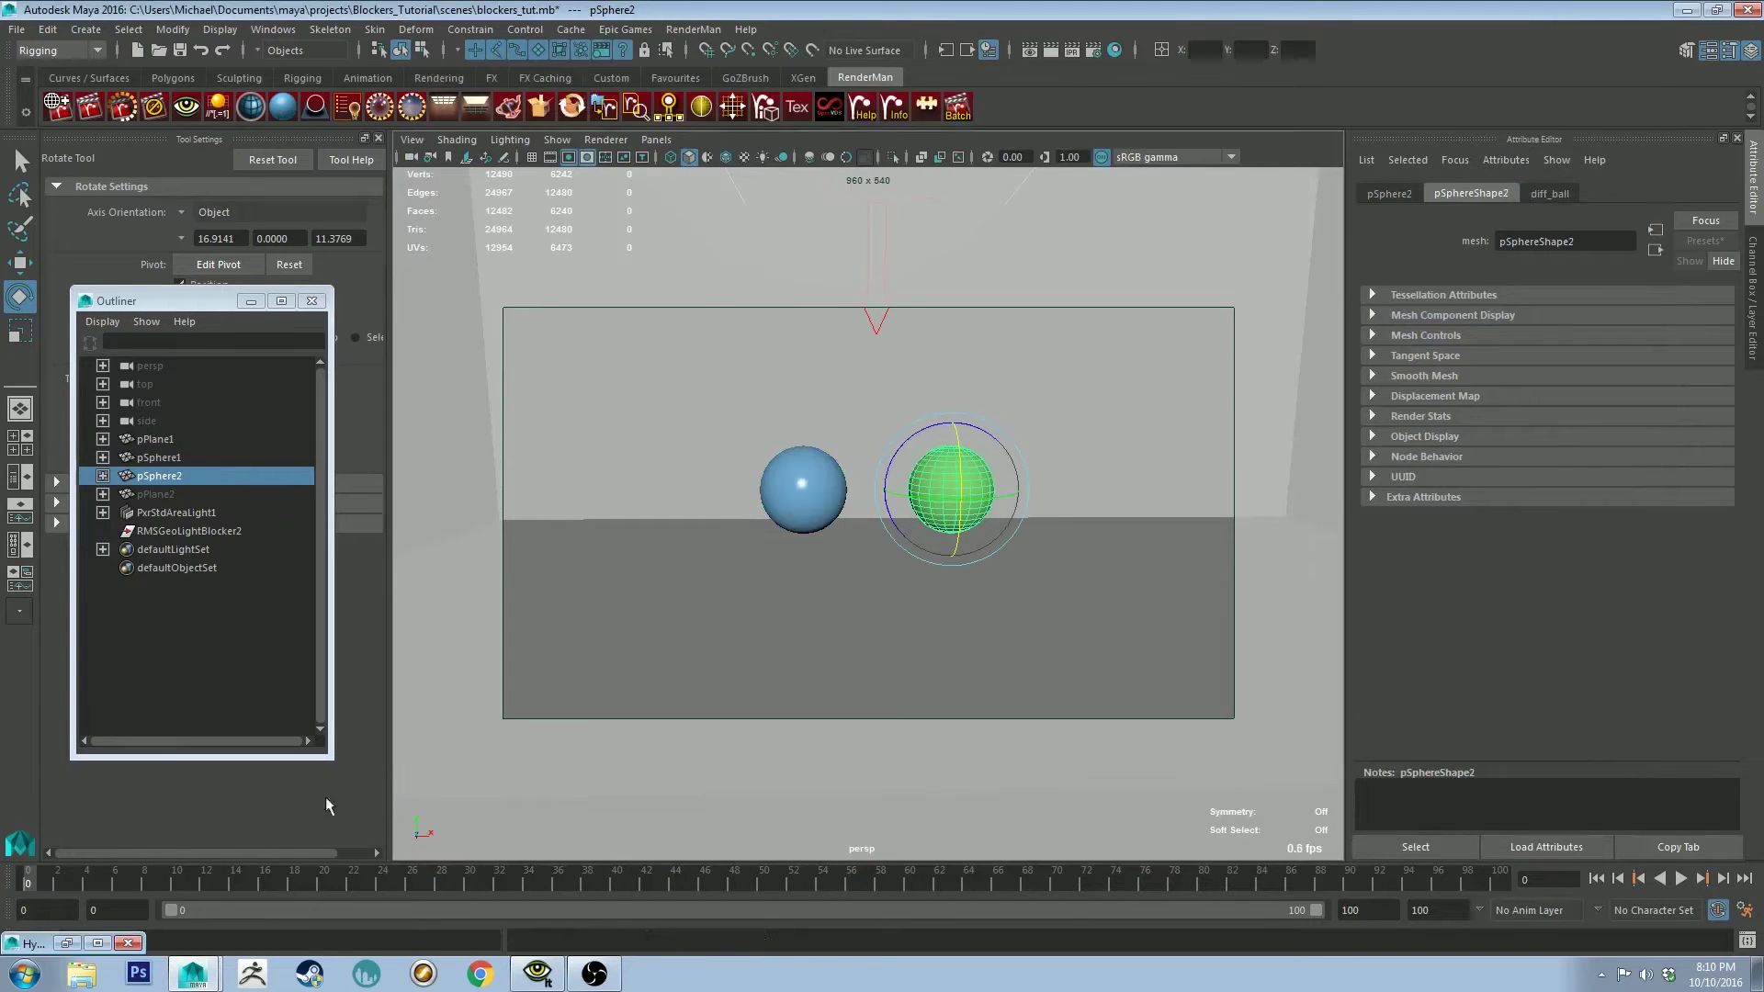
{"action": "left_click", "coordinate": [66, 943]}
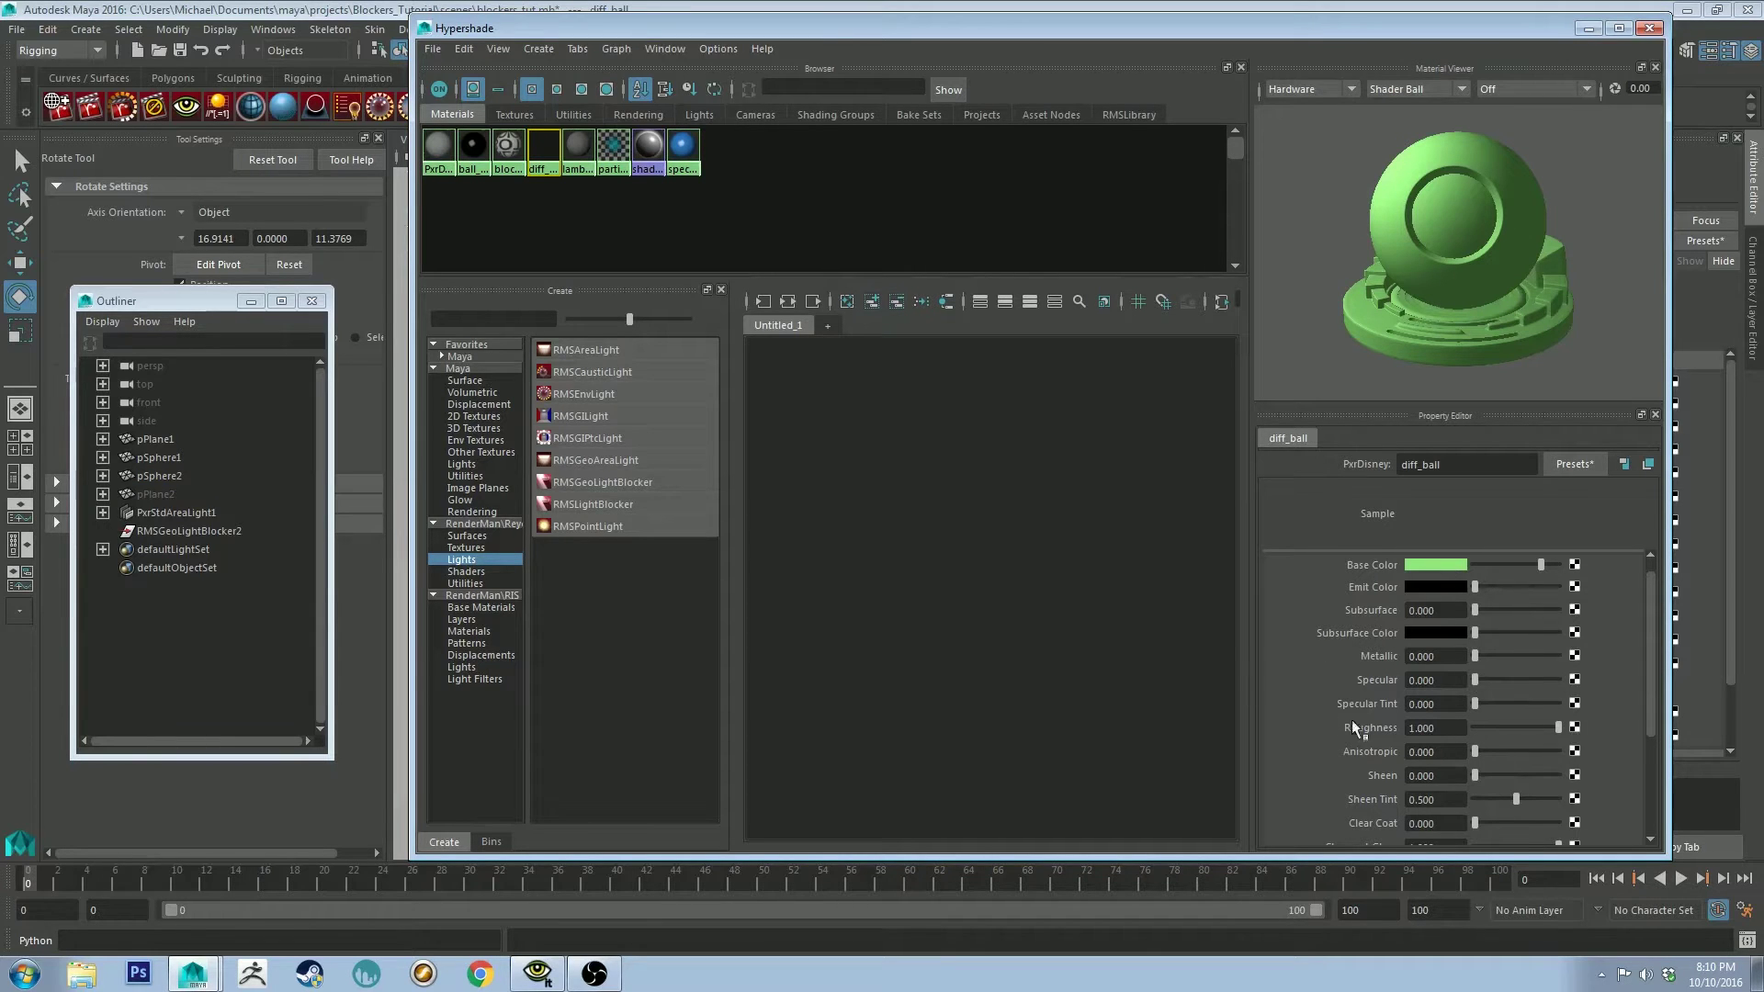
{"action": "left_click", "coordinate": [1587, 29]}
{"action": "left_click_drag", "start_coordinate": [0, 275], "coordinate": [1012, 111]}
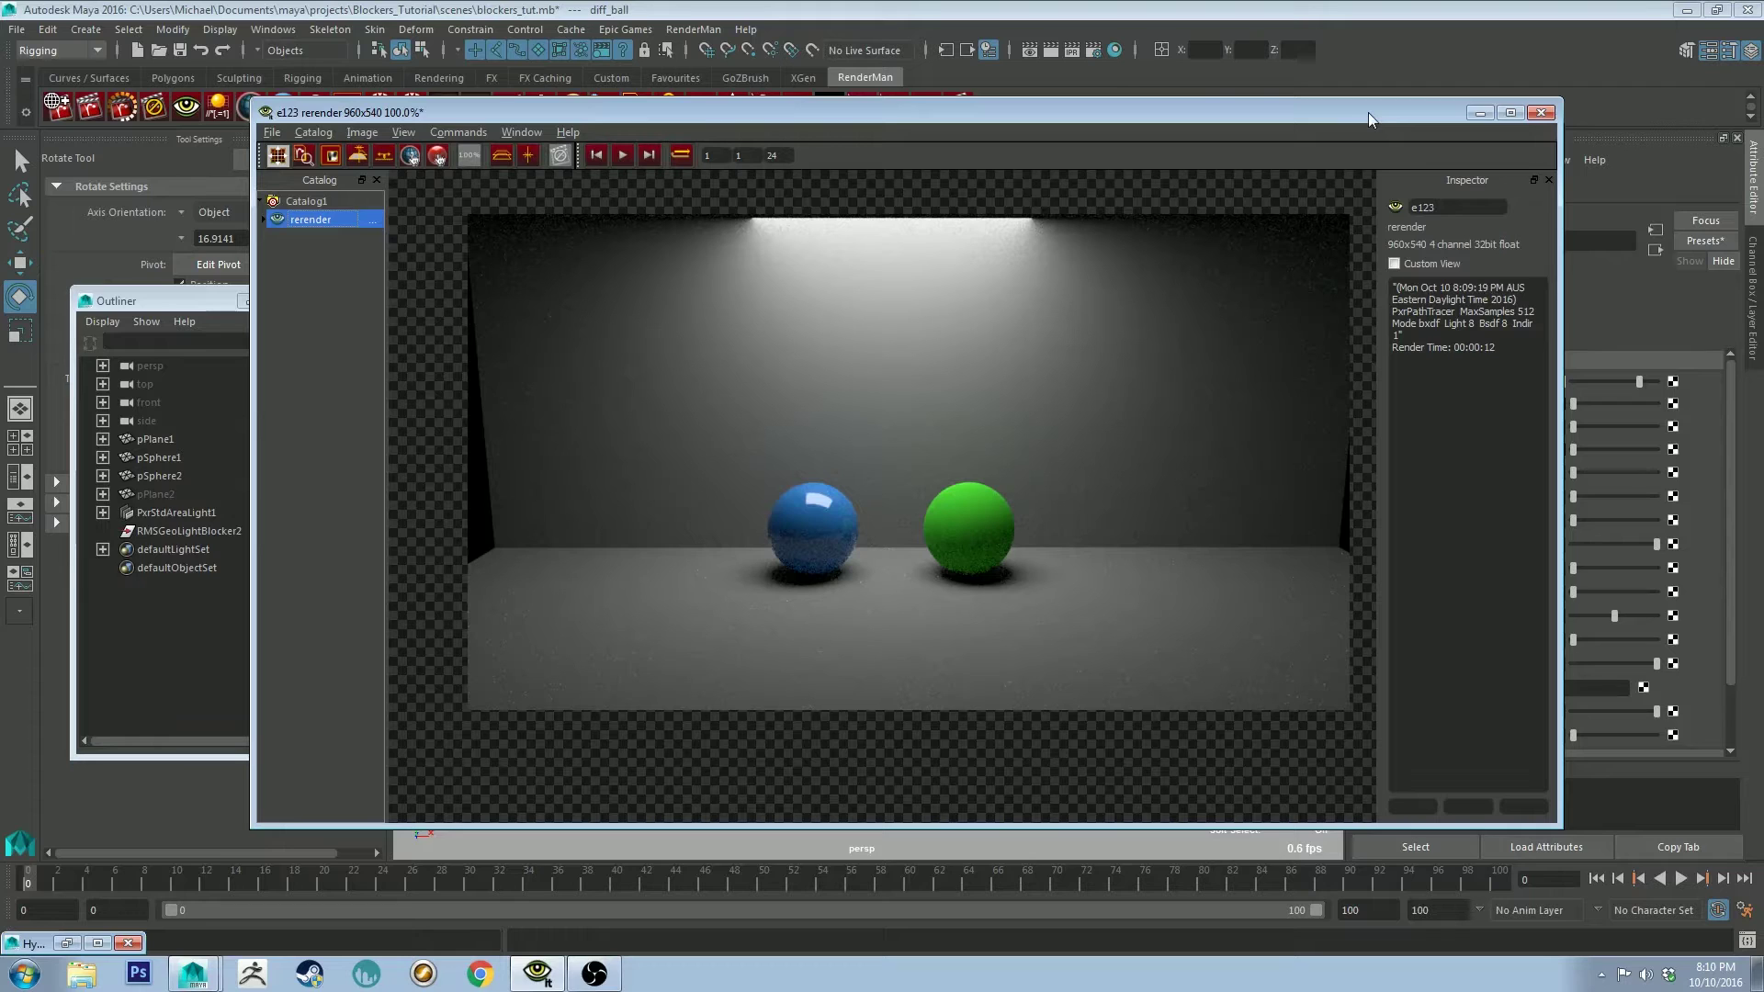
{"action": "key", "text": "alt+Tab"}
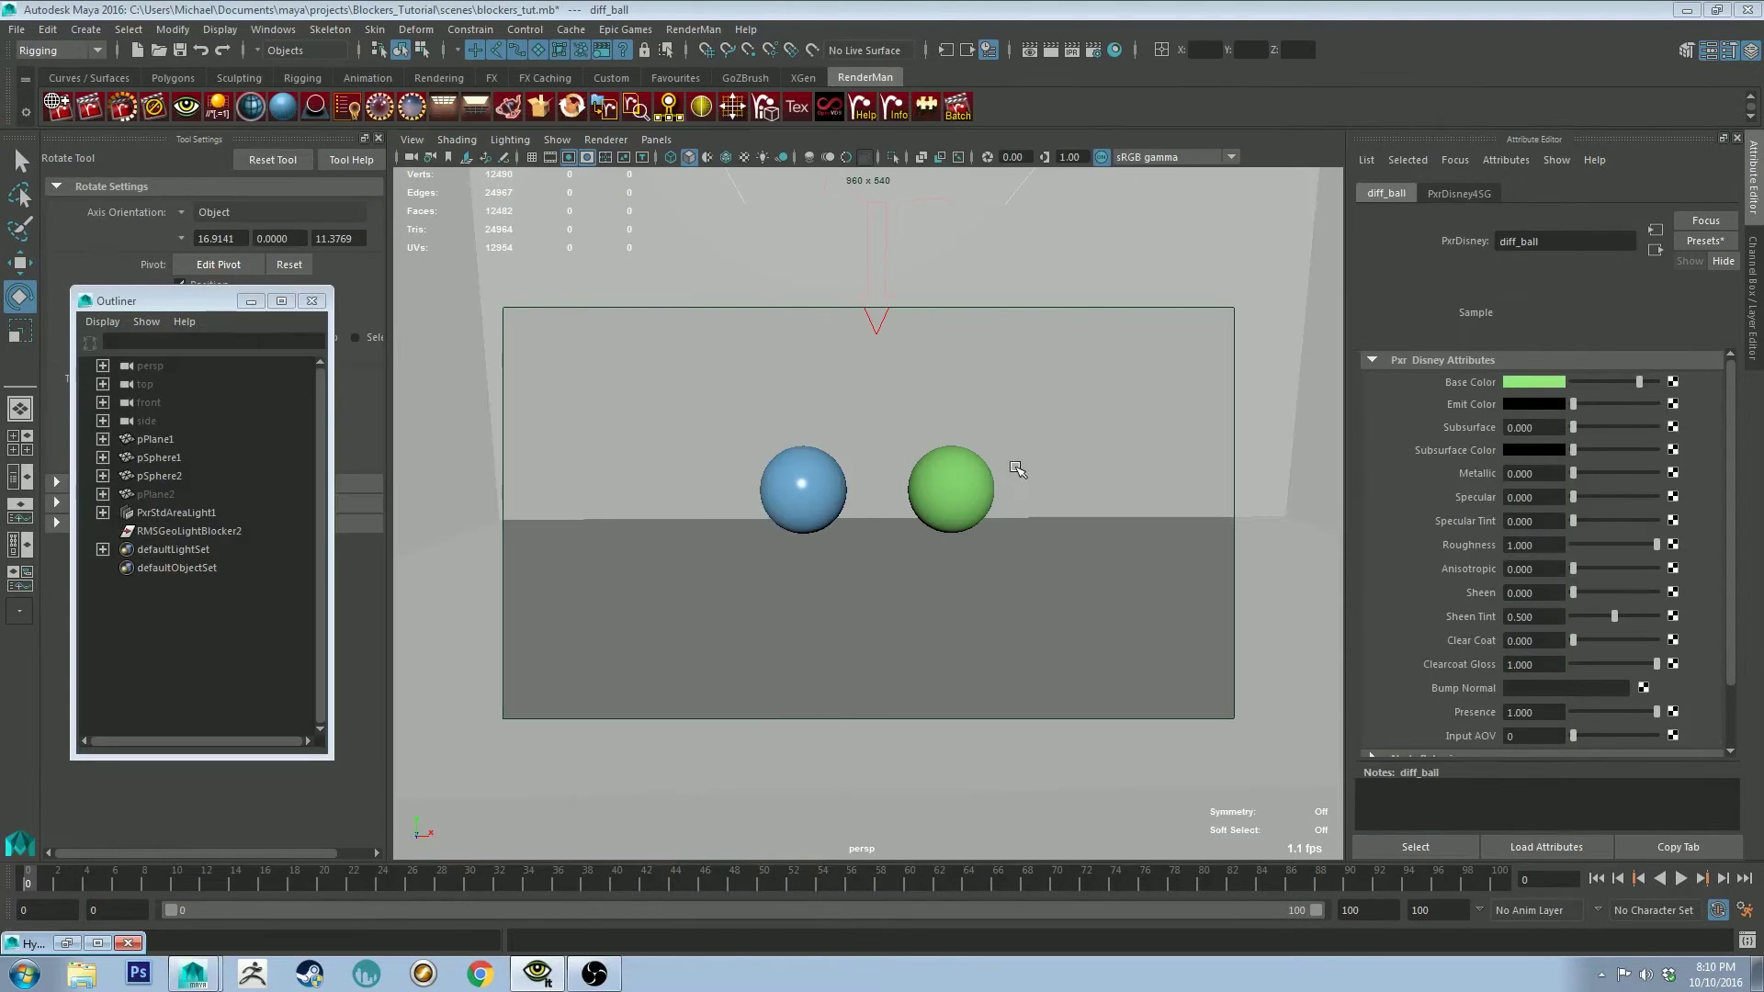
- Create a RenderMan geo light blocker and raise it to between the area light and the spheres
{"action": "right_click_drag", "start_coordinate": [1011, 469], "coordinate": [993, 390], "text": "alt"}
{"action": "middle_click_drag", "start_coordinate": [993, 390], "coordinate": [994, 395], "text": "alt"}
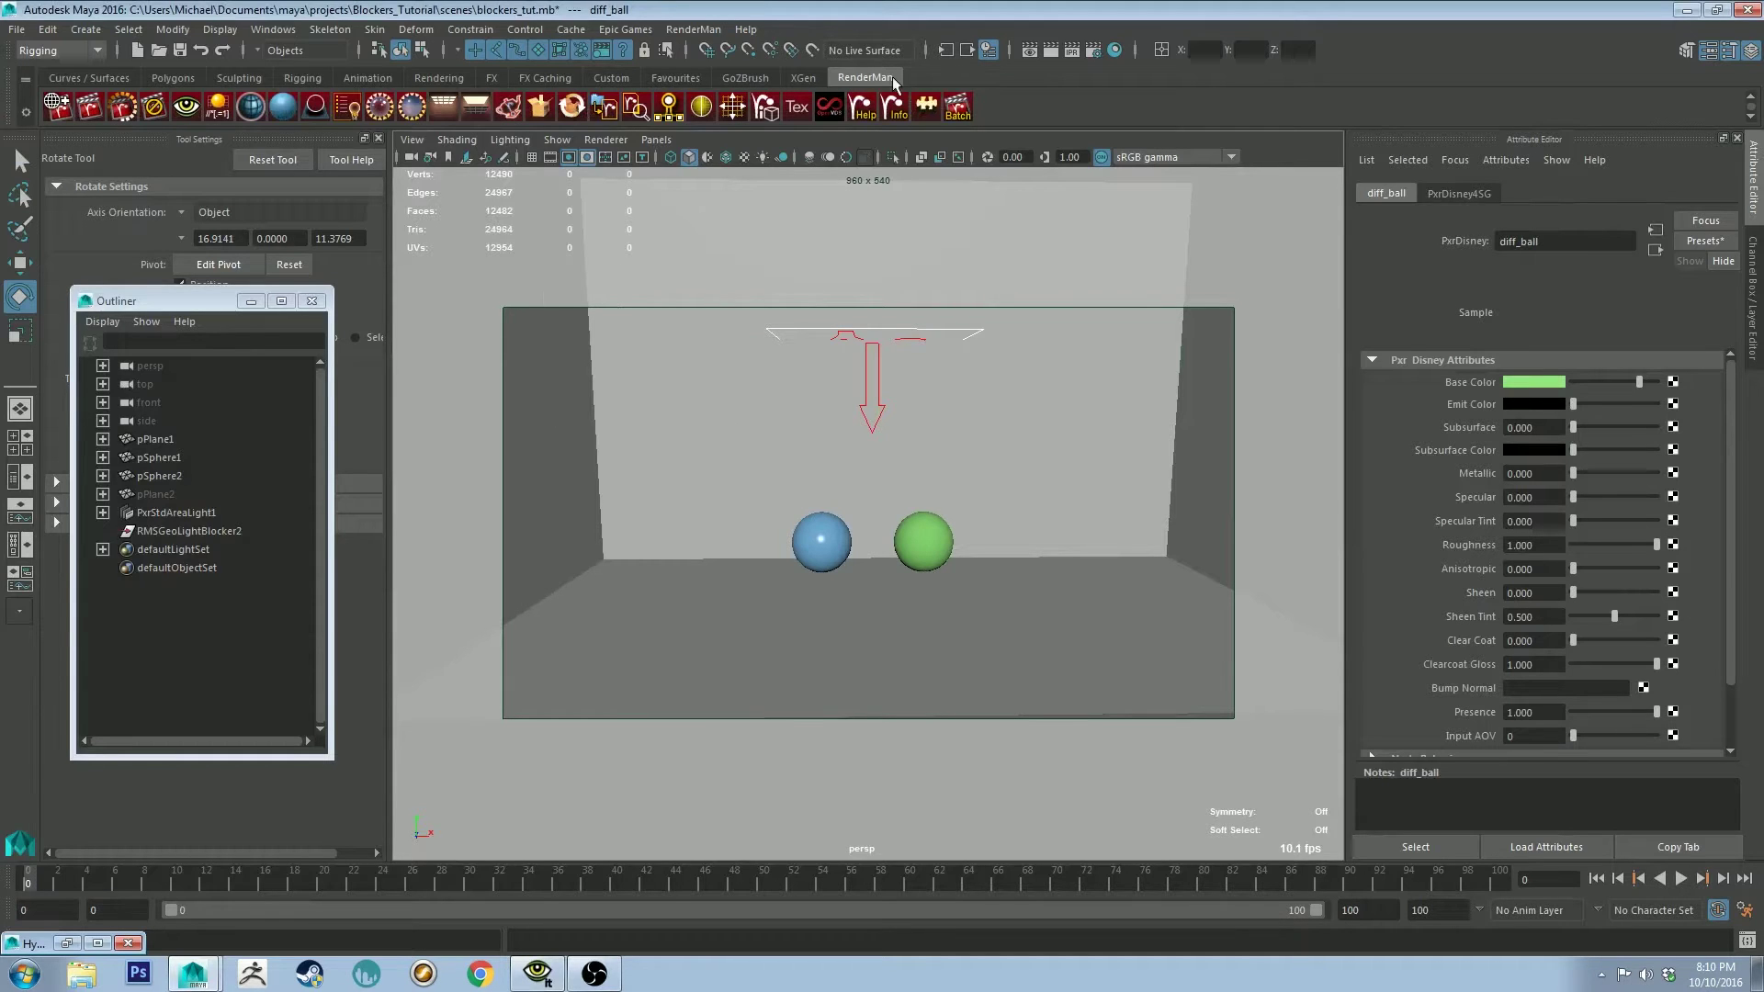
{"action": "left_click", "coordinate": [475, 108]}
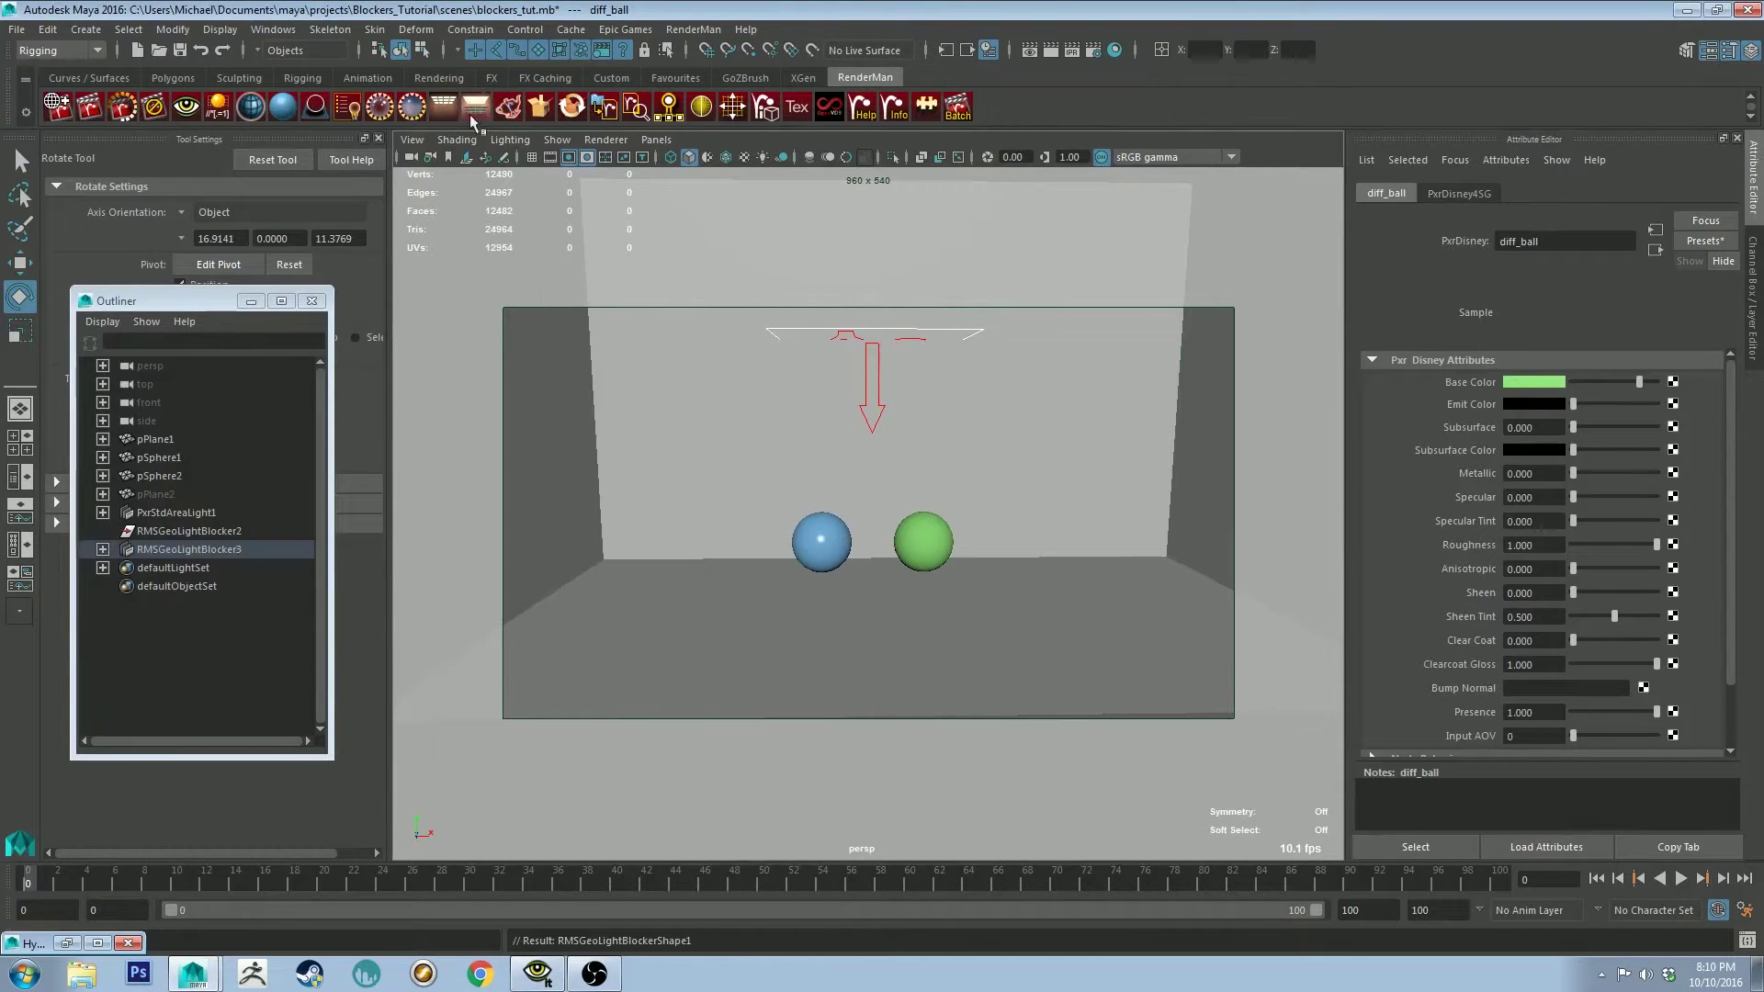
{"action": "left_click_drag", "start_coordinate": [1027, 584], "coordinate": [976, 488], "text": "alt"}
{"action": "key", "text": "w"}
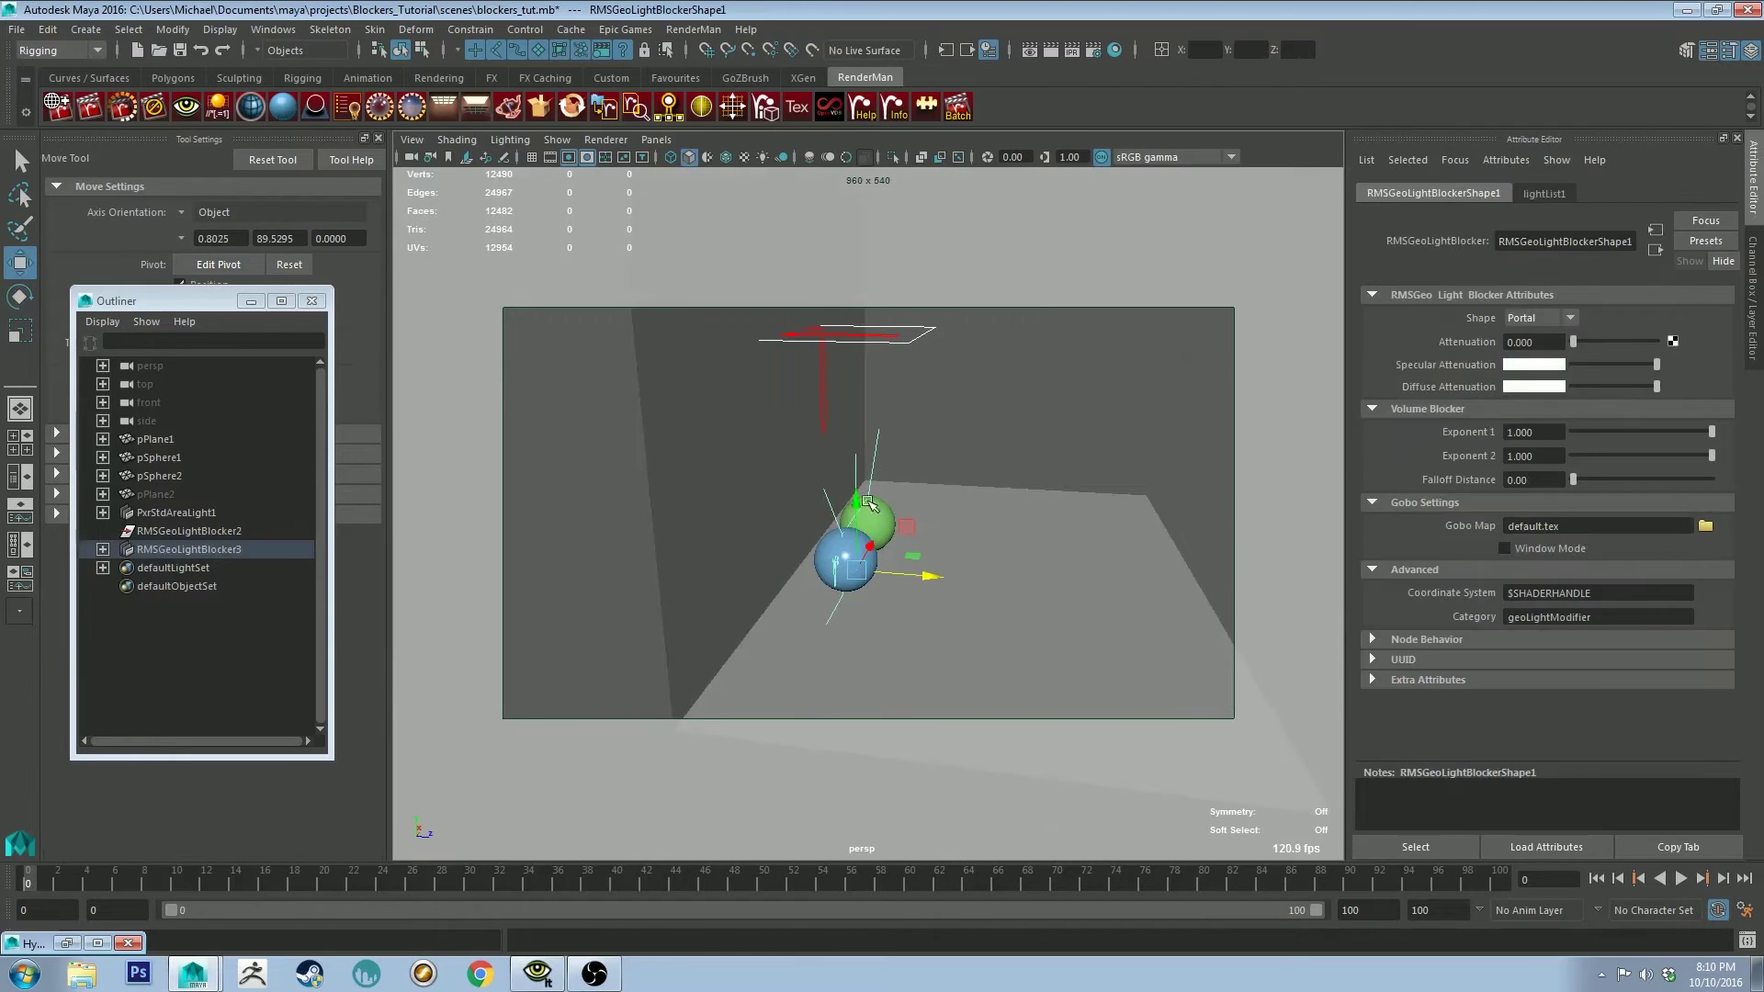
- Rotate the new light blocker so that it lies horizontally beneath the area light
{"action": "key", "text": "e"}
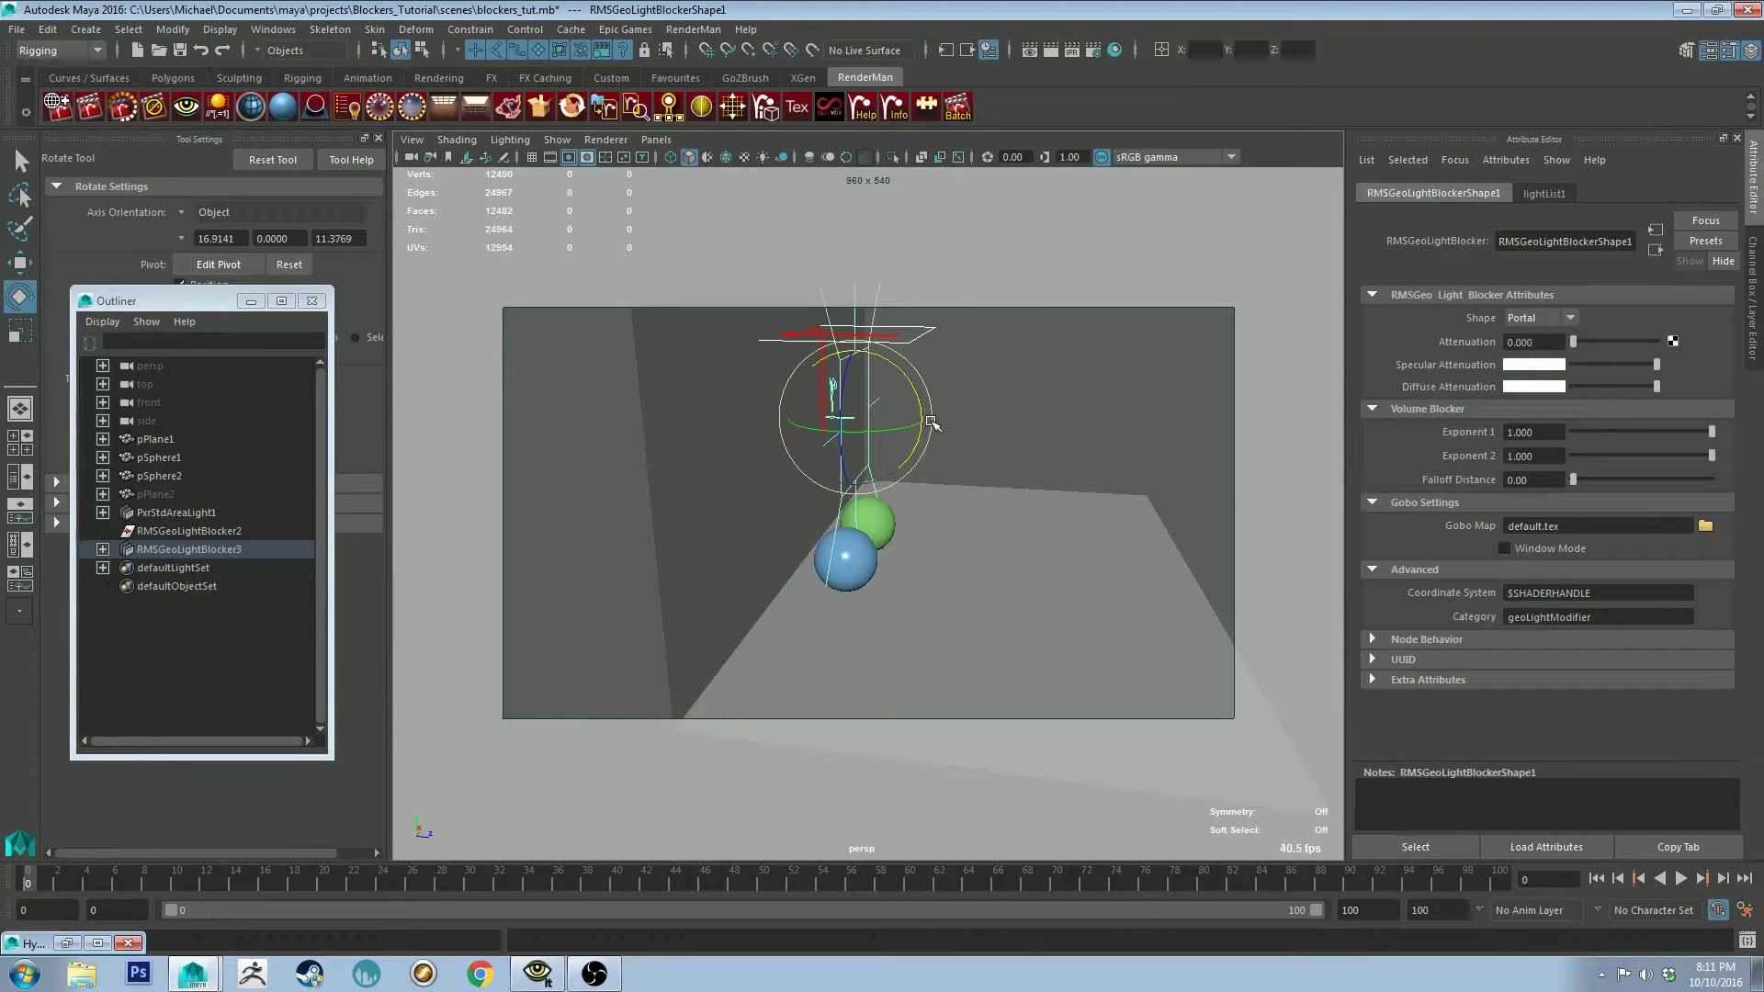
{"action": "left_click_drag", "start_coordinate": [921, 412], "coordinate": [883, 370]}
{"action": "left_click", "coordinate": [1057, 382]}
{"action": "left_click_drag", "start_coordinate": [791, 414], "coordinate": [949, 374], "text": "alt"}
{"action": "left_click", "coordinate": [919, 338]}
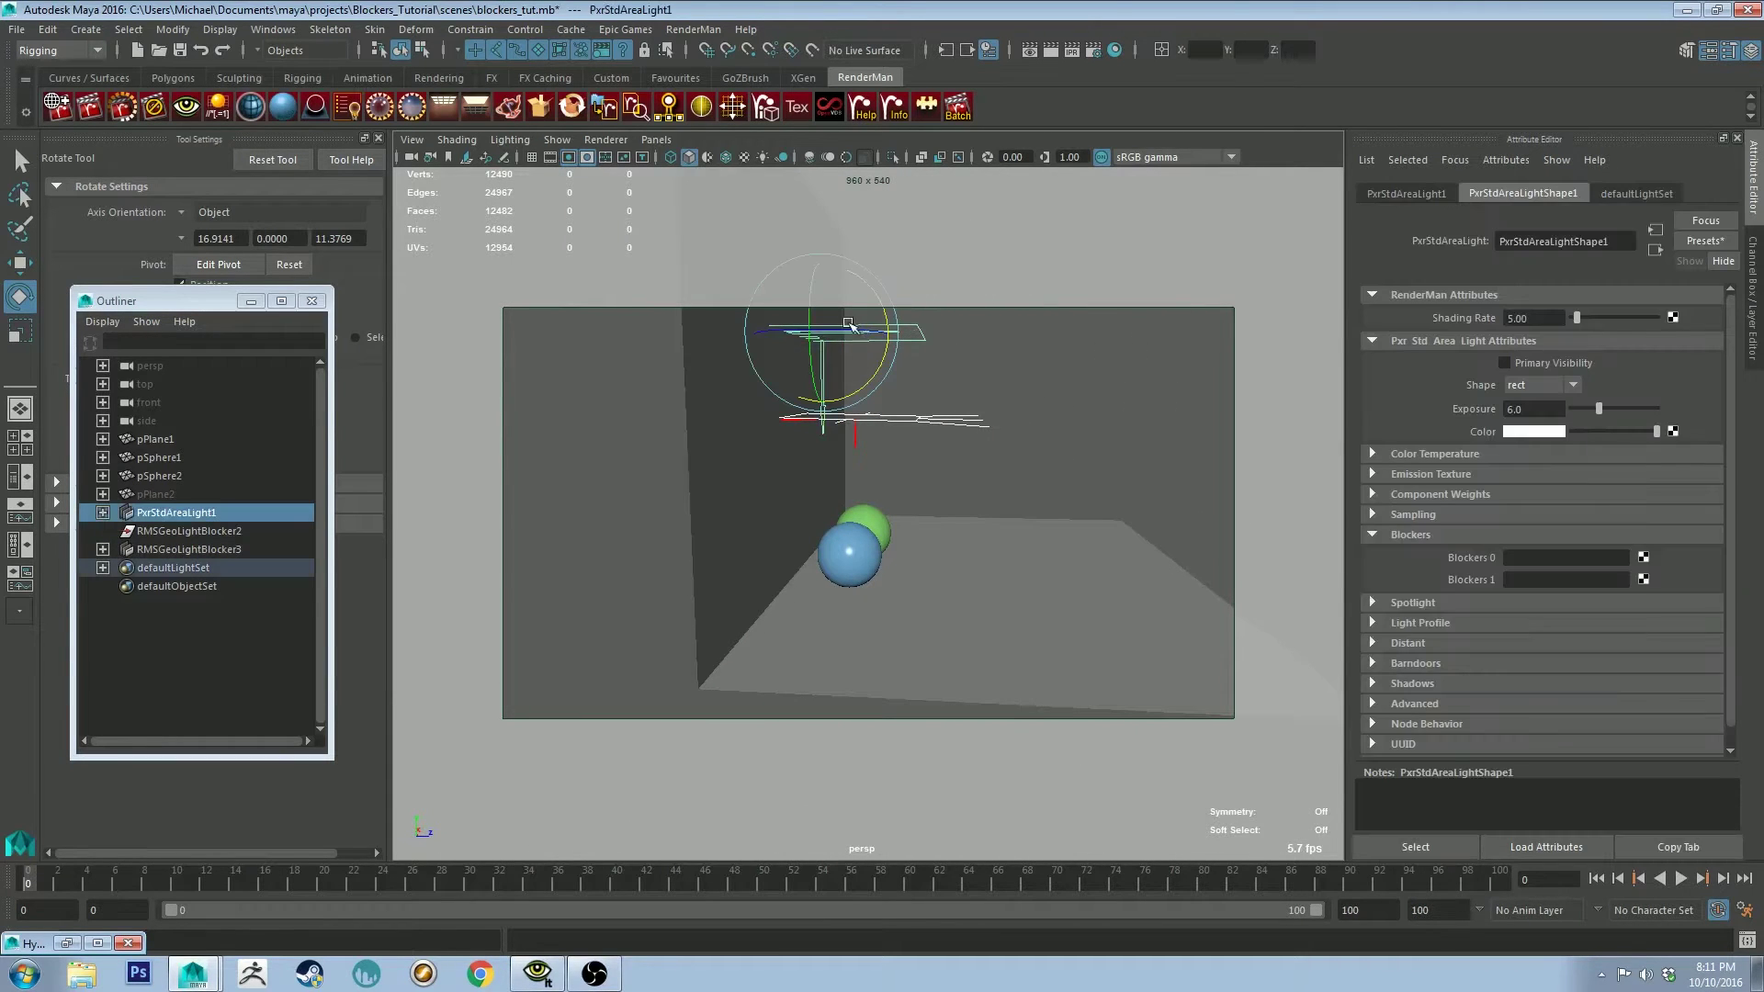
{"action": "left_click", "coordinate": [1036, 360]}
{"action": "mouse_move", "coordinate": [1017, 374]}
{"action": "left_mouse_down", "text": "alt"}
{"action": "mouse_move", "coordinate": [965, 382]}
{"action": "mouse_move", "coordinate": [973, 366]}
{"action": "mouse_move", "coordinate": [1071, 453]}
{"action": "mouse_move", "coordinate": [1034, 448]}
{"action": "mouse_move", "coordinate": [1016, 315]}
{"action": "mouse_move", "coordinate": [1028, 350]}
{"action": "mouse_move", "coordinate": [1010, 356]}
{"action": "left_mouse_up", "text": "alt"}
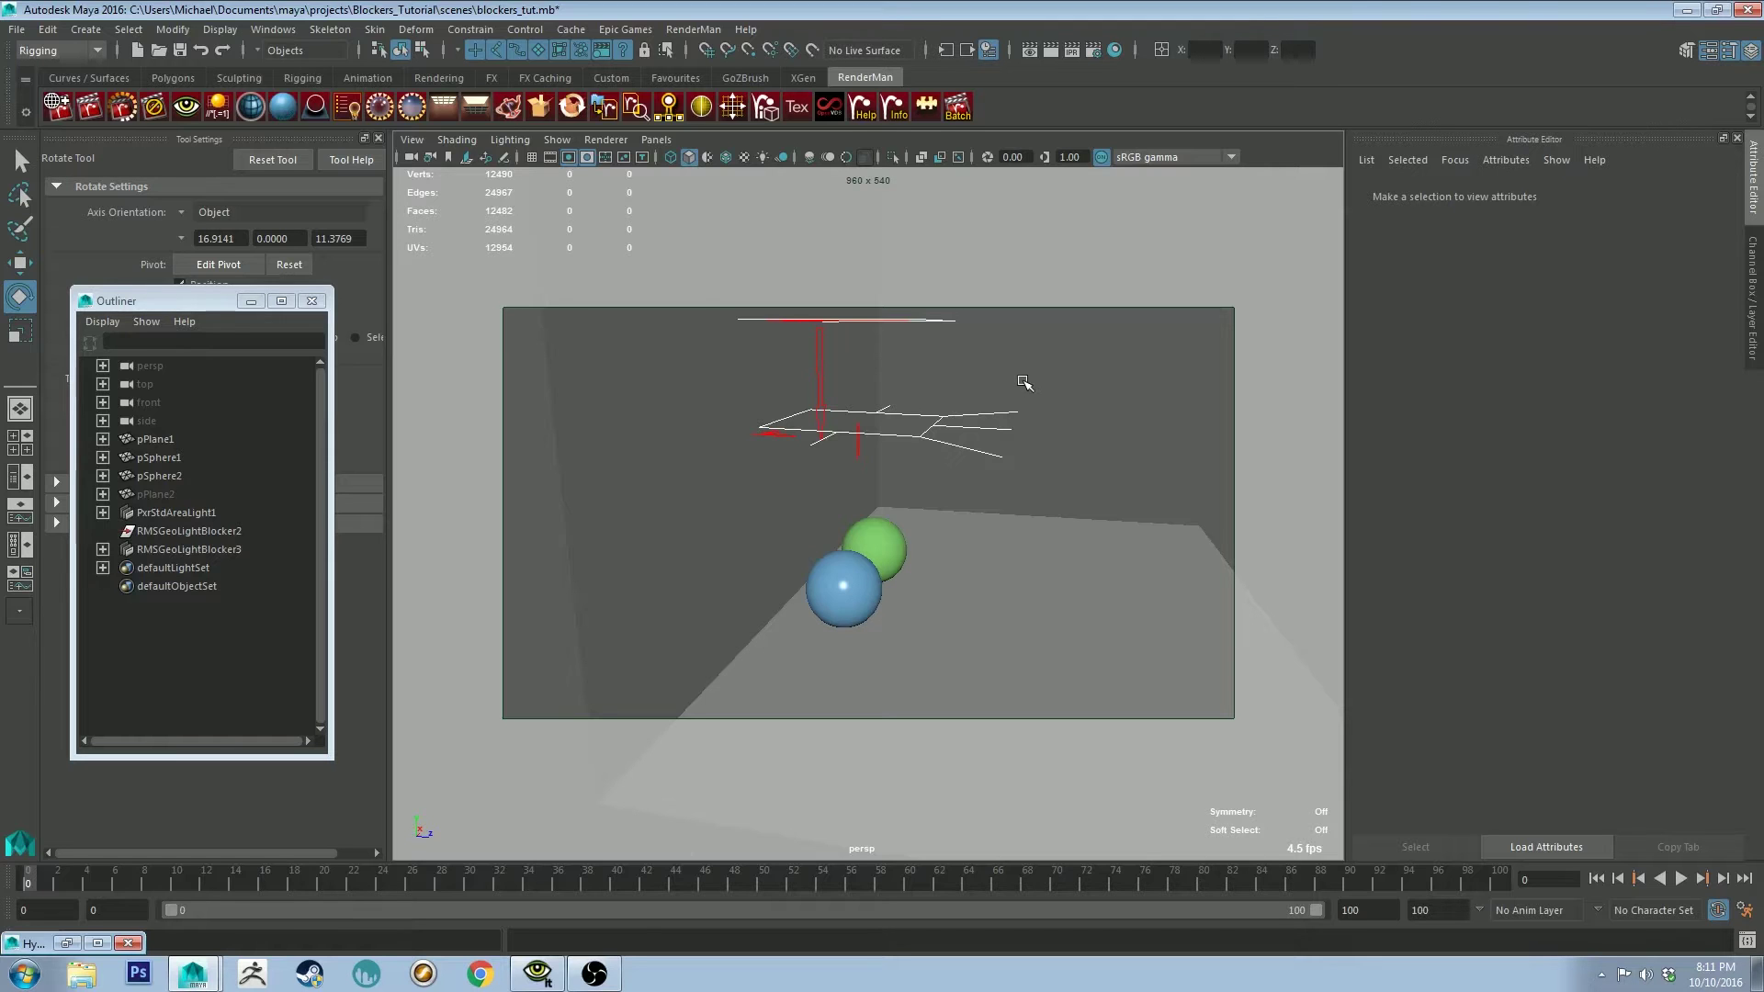
- Review the new light blocker's Shape options, keeping Portal, and examine its placement under the light
{"action": "left_click_drag", "start_coordinate": [1024, 378], "coordinate": [895, 418], "text": "alt"}
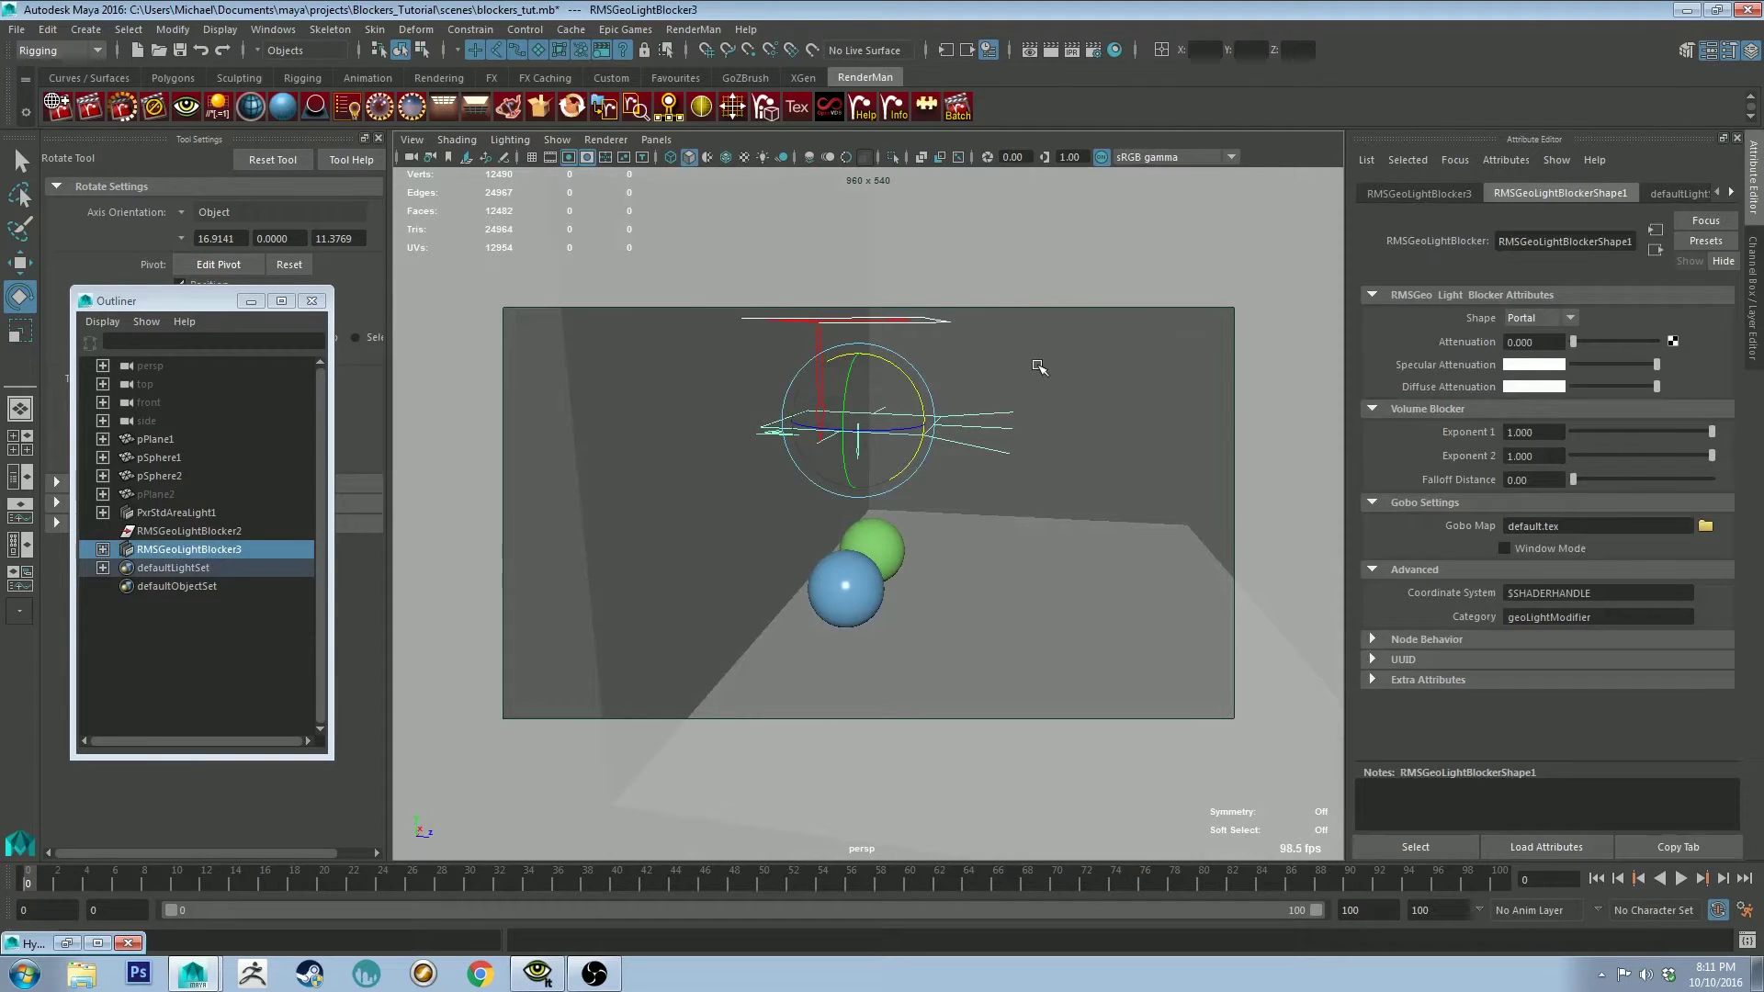
{"action": "left_click", "coordinate": [1529, 317]}
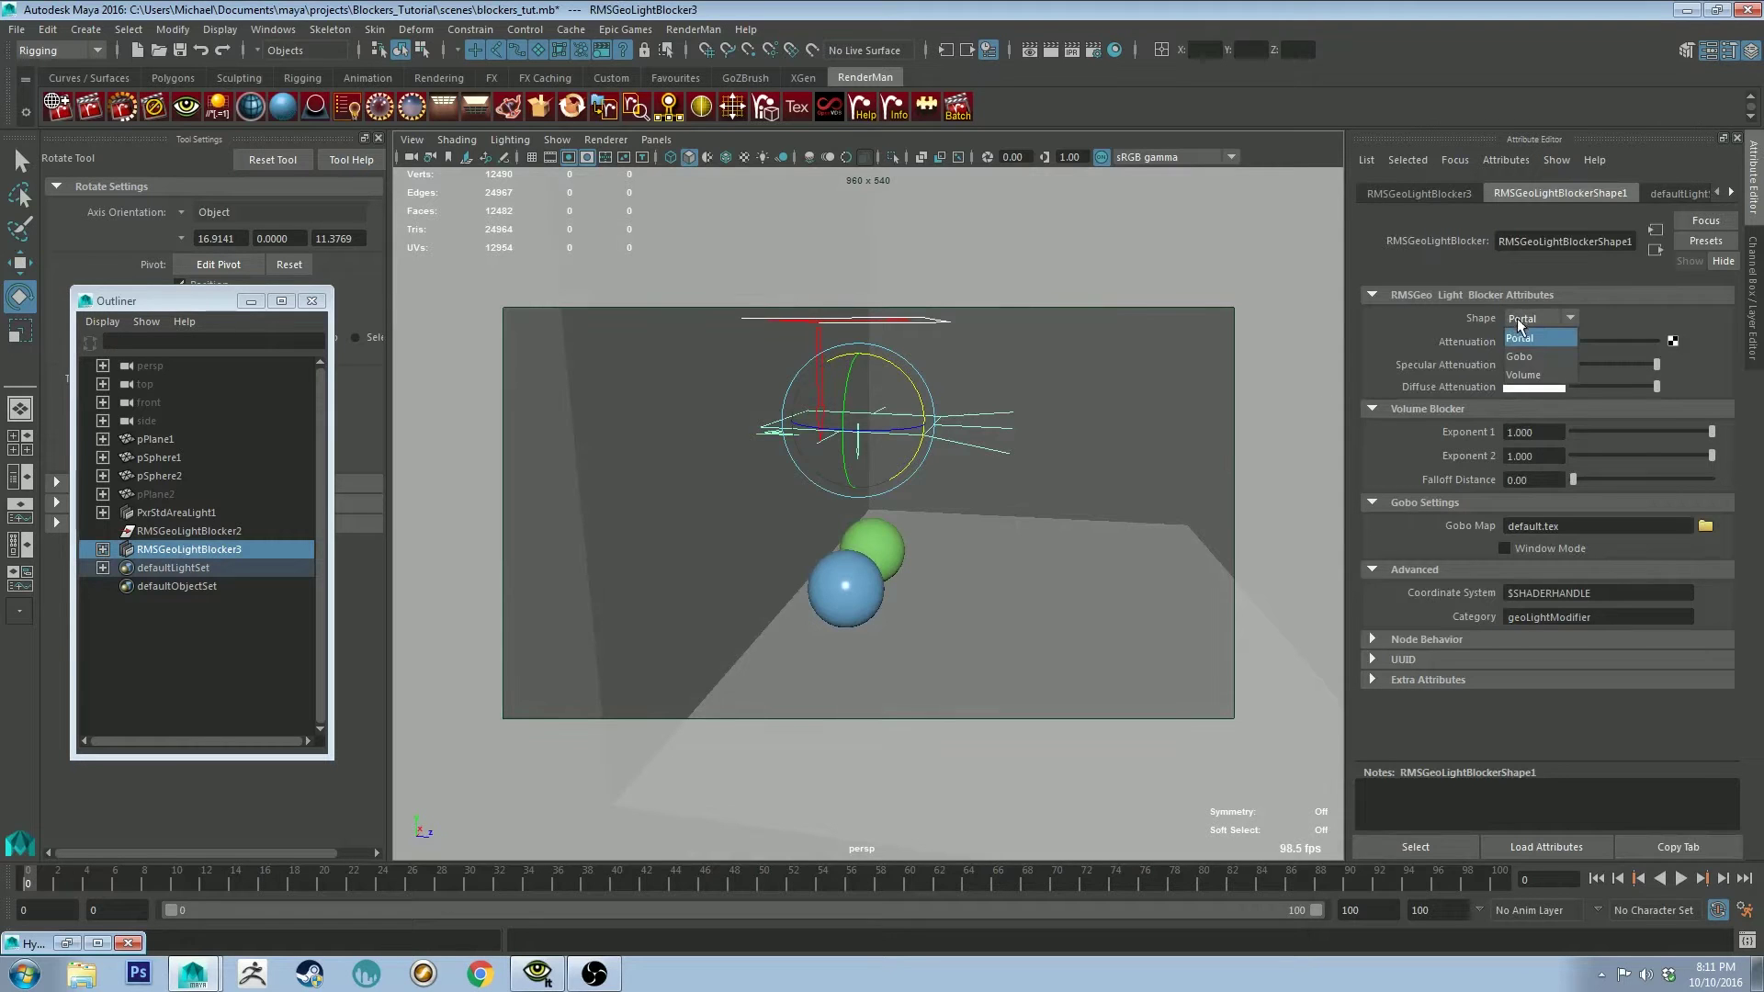
{"action": "left_click", "coordinate": [1517, 340]}
{"action": "left_click", "coordinate": [1534, 317]}
{"action": "left_click", "coordinate": [1530, 341]}
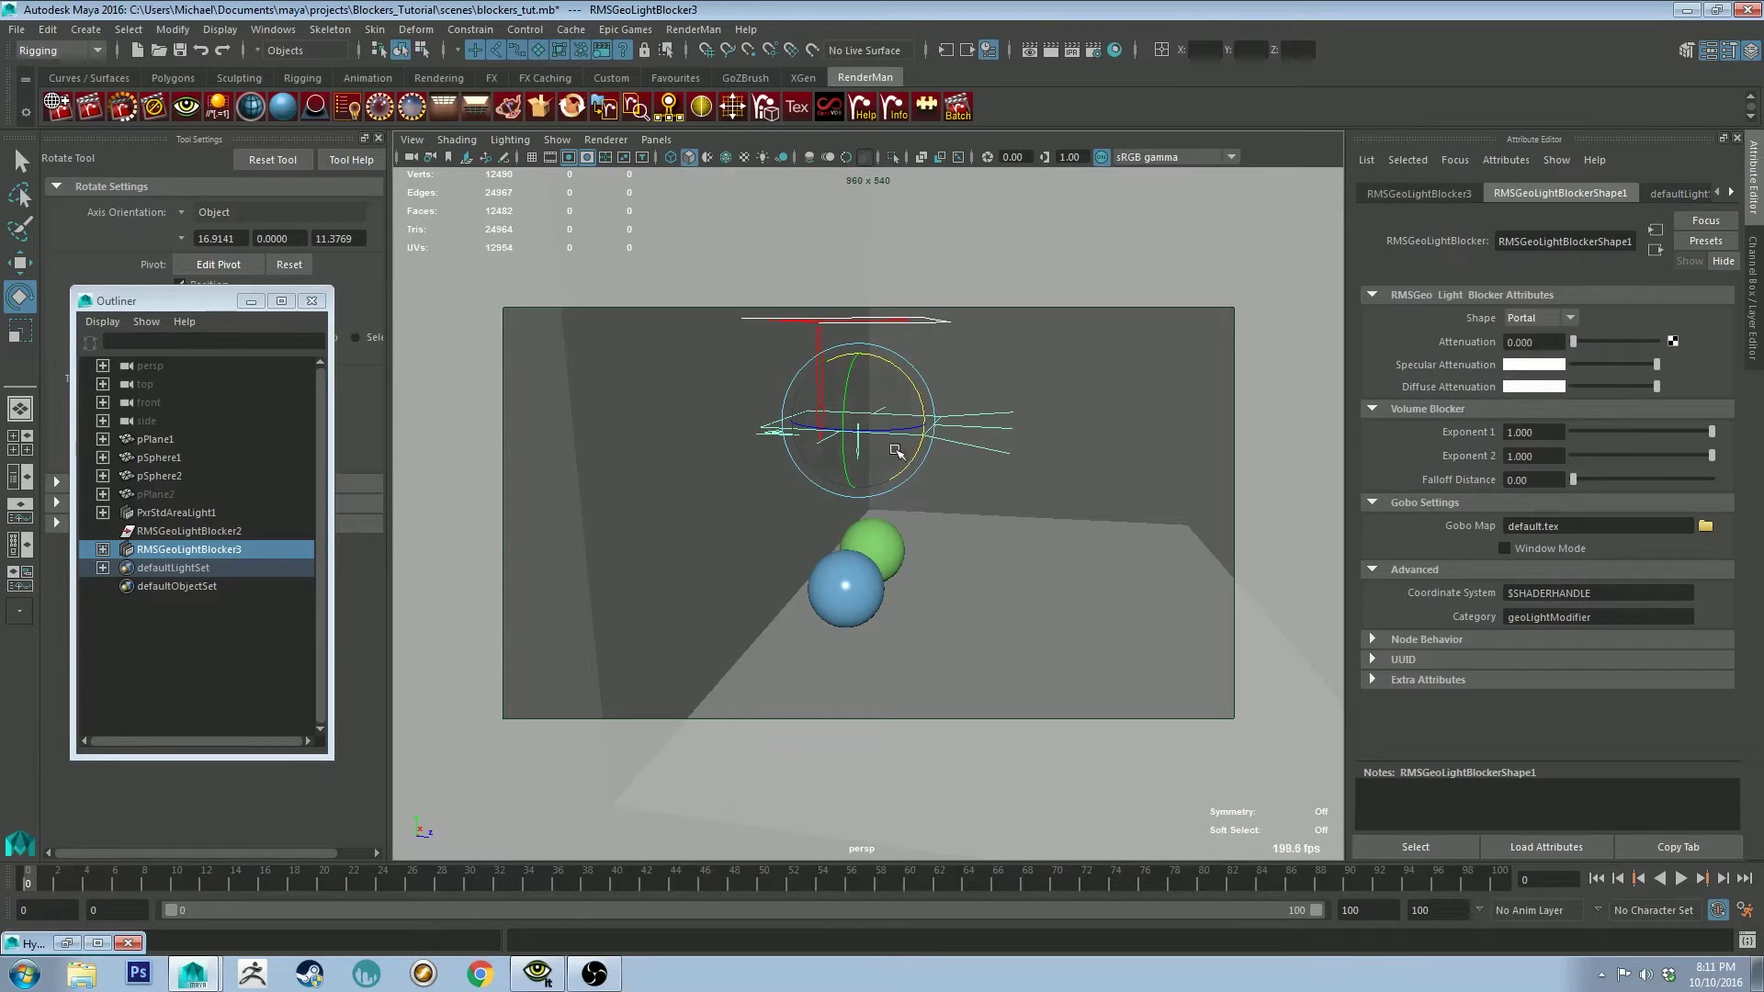
{"action": "left_click_drag", "start_coordinate": [909, 452], "coordinate": [1008, 448], "text": "alt"}
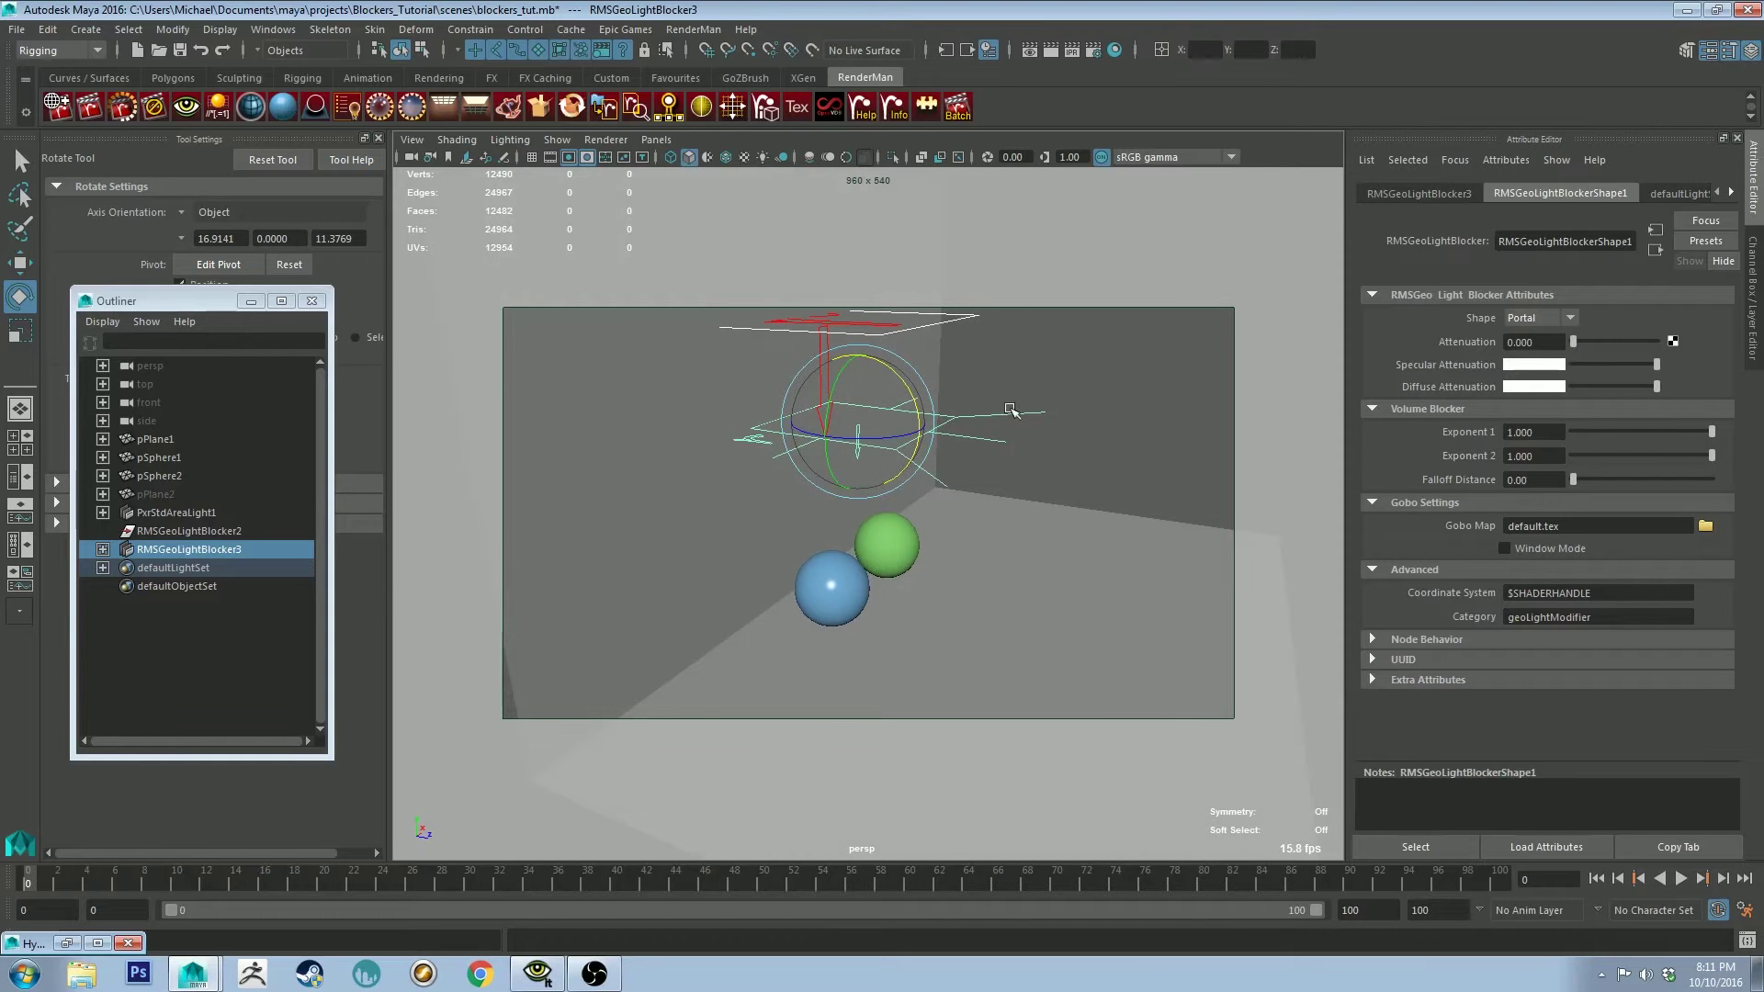
{"action": "mouse_move", "coordinate": [1032, 390]}
{"action": "left_mouse_down", "text": "alt"}
{"action": "mouse_move", "coordinate": [951, 404]}
{"action": "mouse_move", "coordinate": [1009, 395]}
{"action": "left_mouse_up", "text": "alt"}
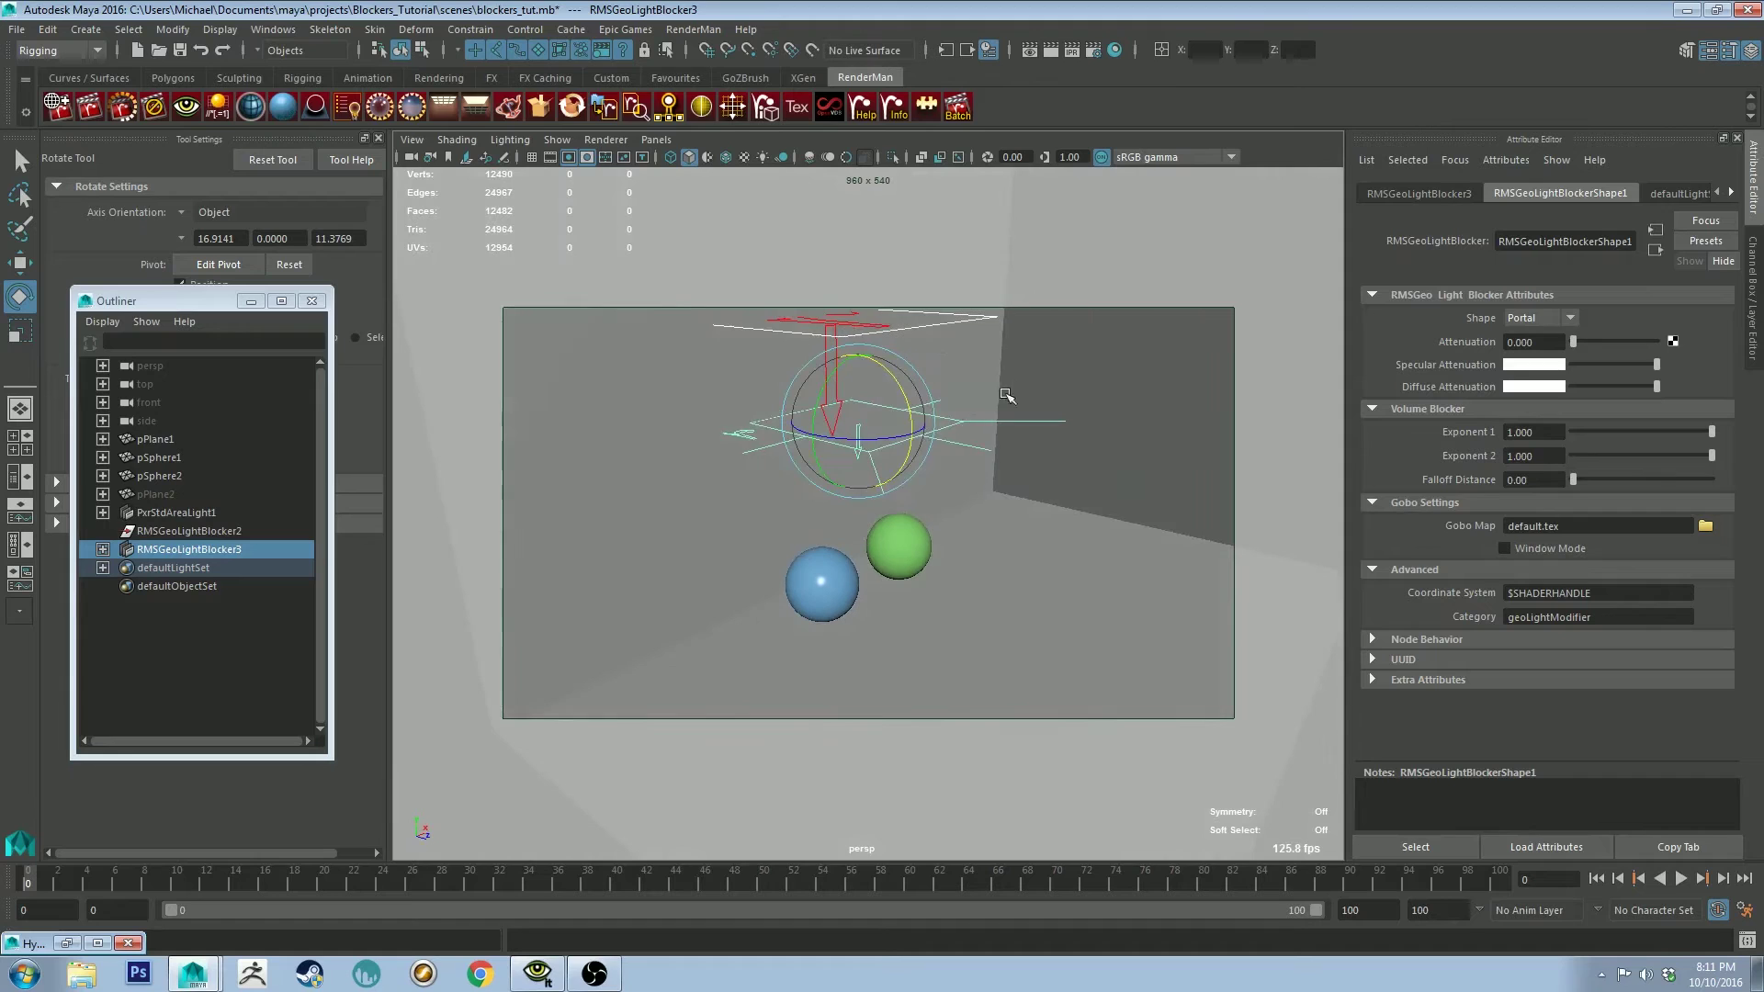
- Select the area light and review the node types offered for its Blockers 0 slot without creating one
{"action": "left_click", "coordinate": [965, 326]}
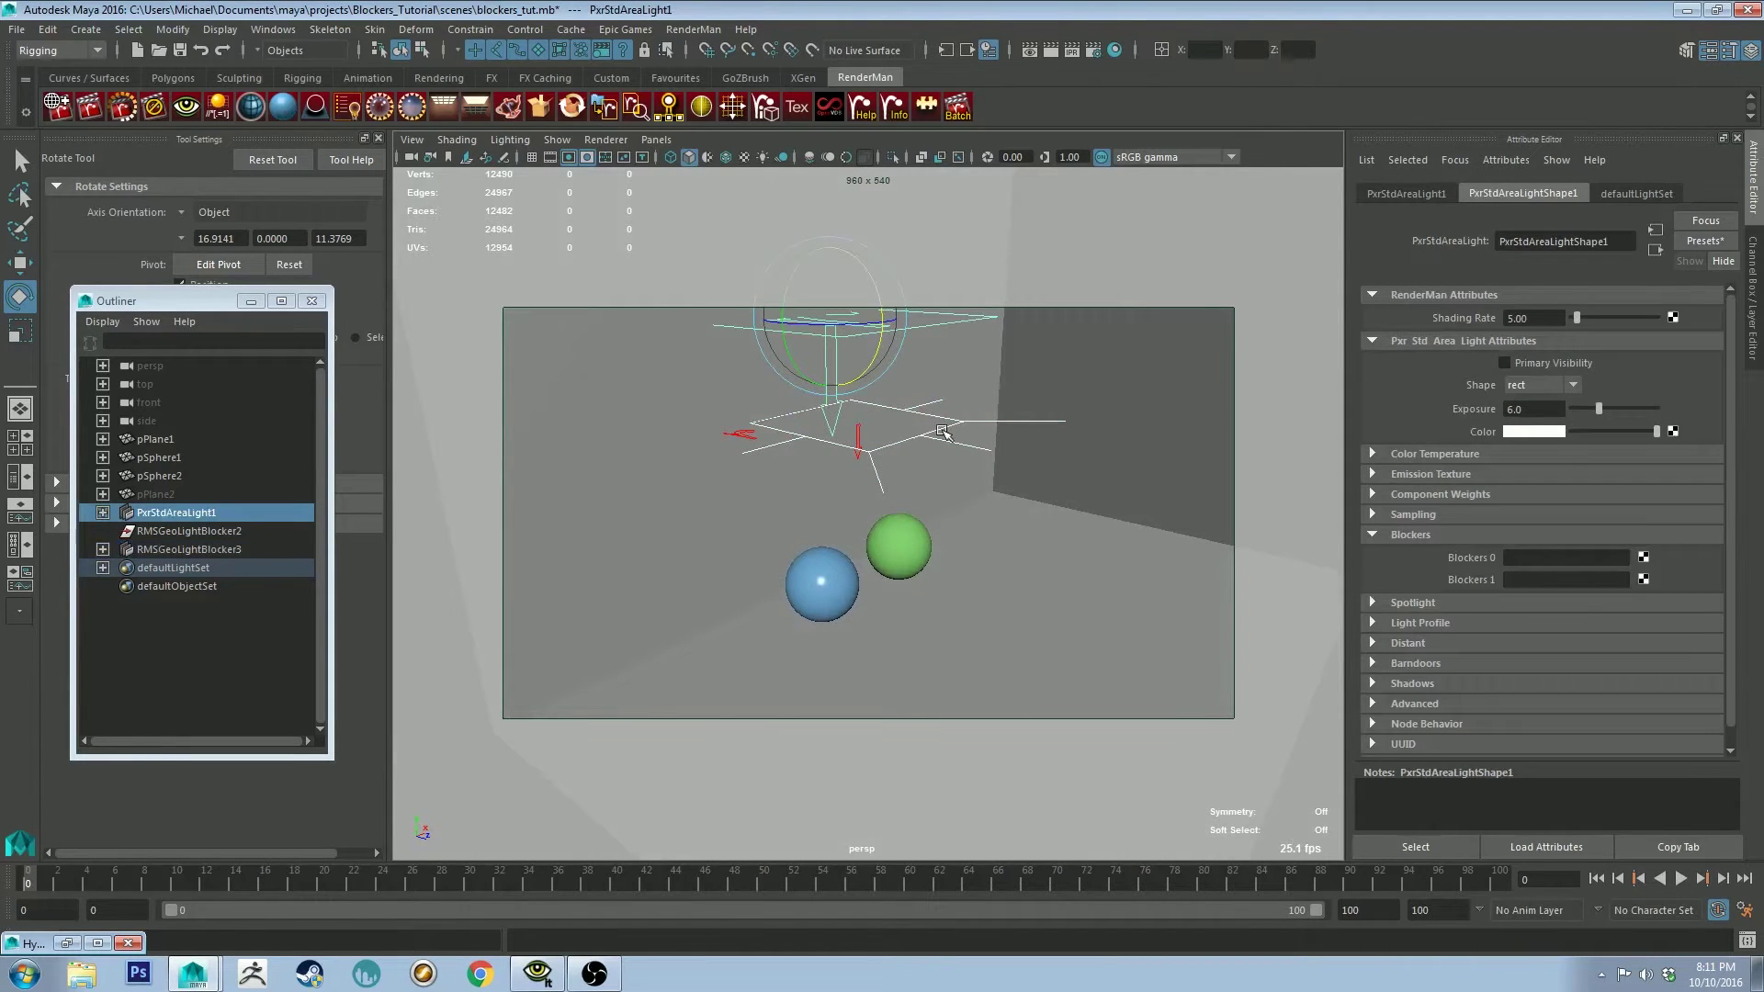
{"action": "left_click_drag", "start_coordinate": [1029, 402], "coordinate": [972, 383], "text": "alt"}
{"action": "left_click_drag", "start_coordinate": [1143, 394], "coordinate": [1025, 419], "text": "alt"}
{"action": "left_click", "coordinate": [1122, 386]}
{"action": "right_click", "coordinate": [1530, 557]}
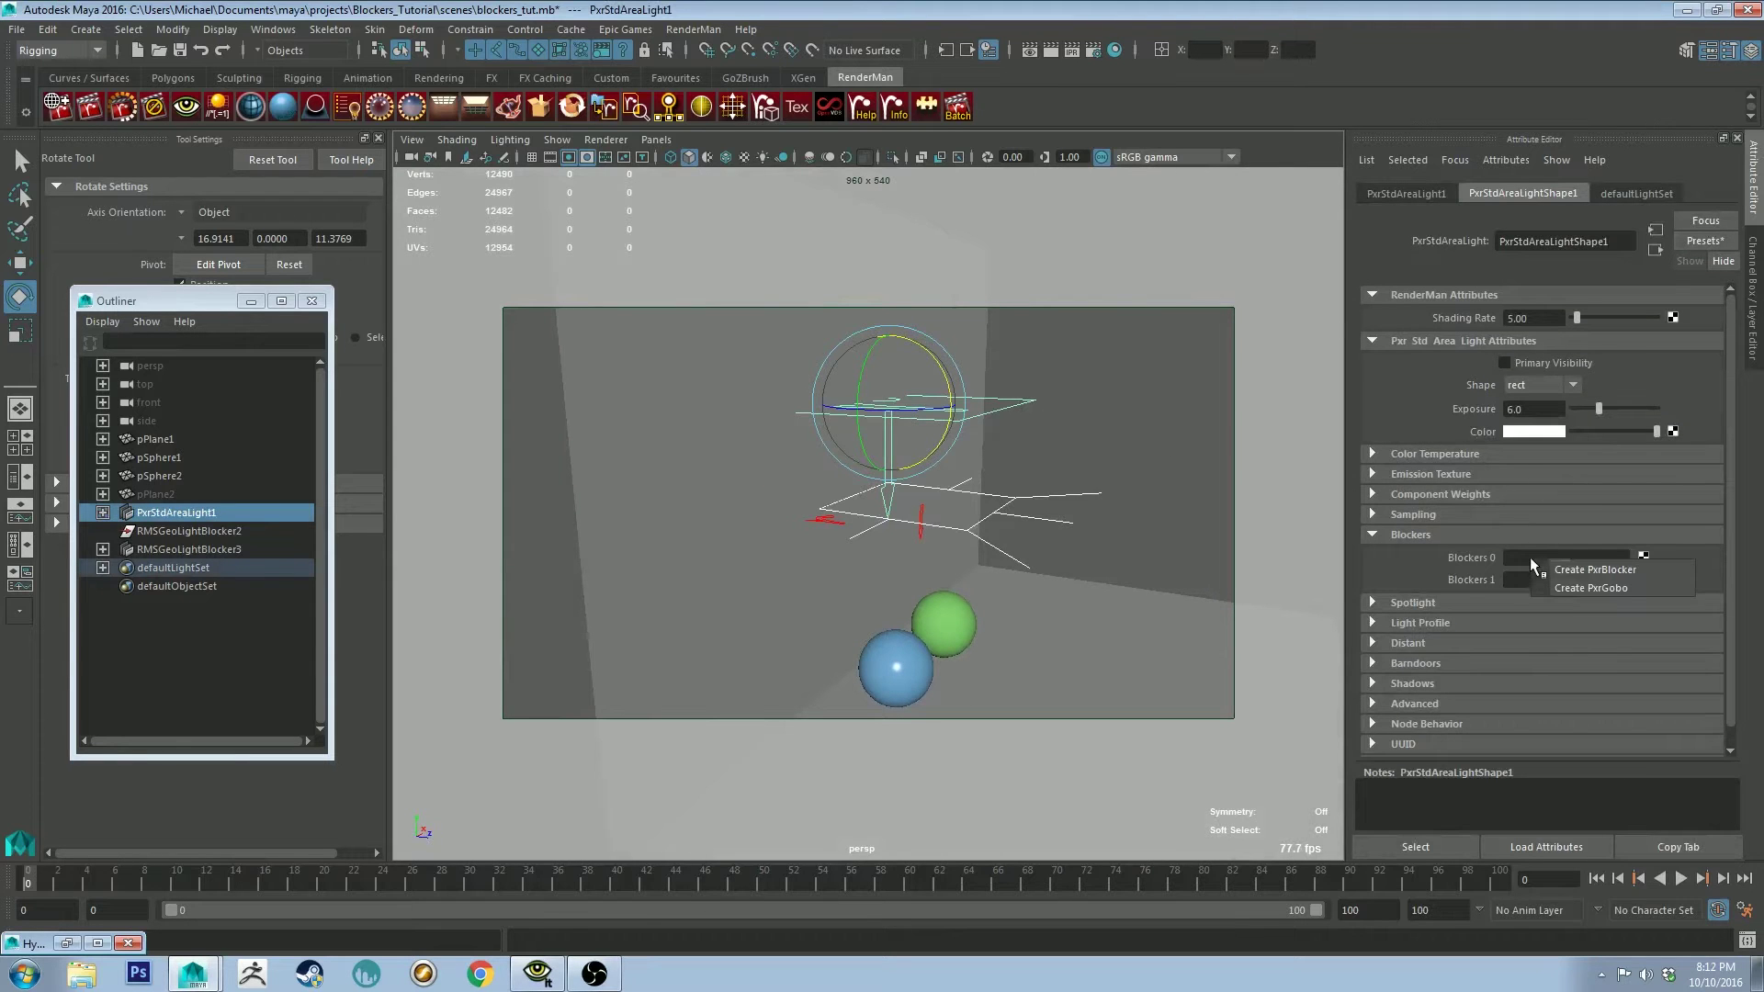
{"action": "left_click", "coordinate": [1404, 556]}
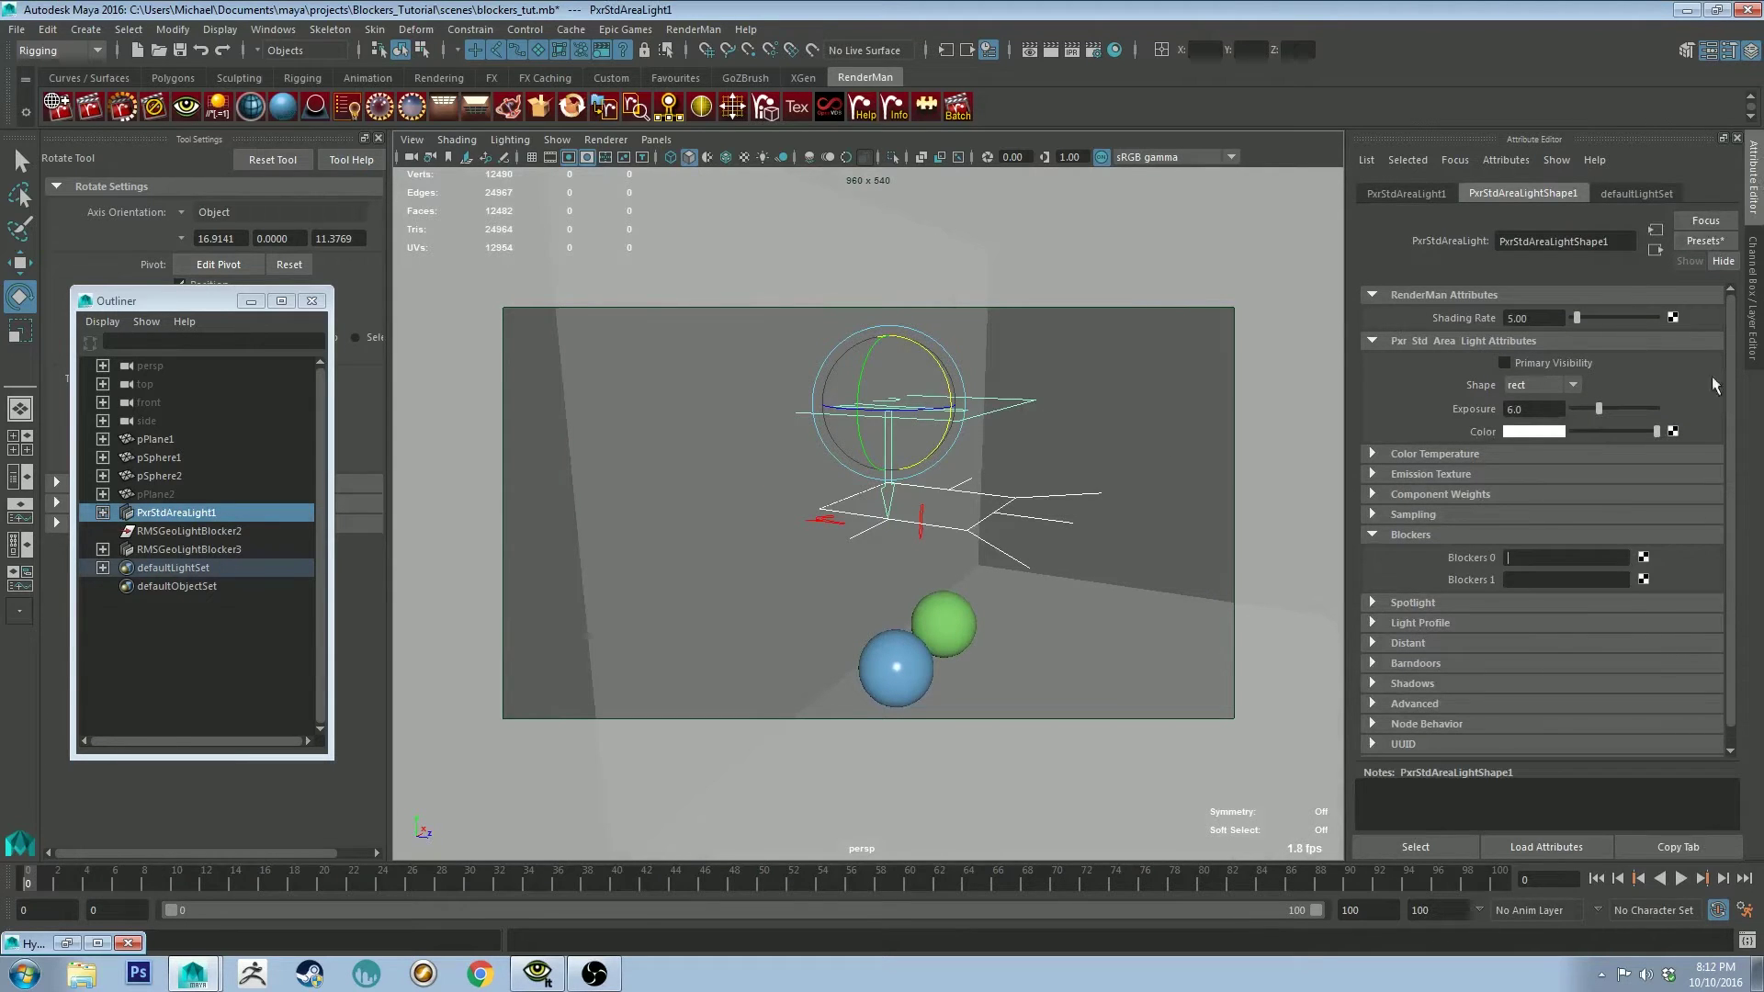
{"action": "right_click", "coordinate": [1537, 557]}
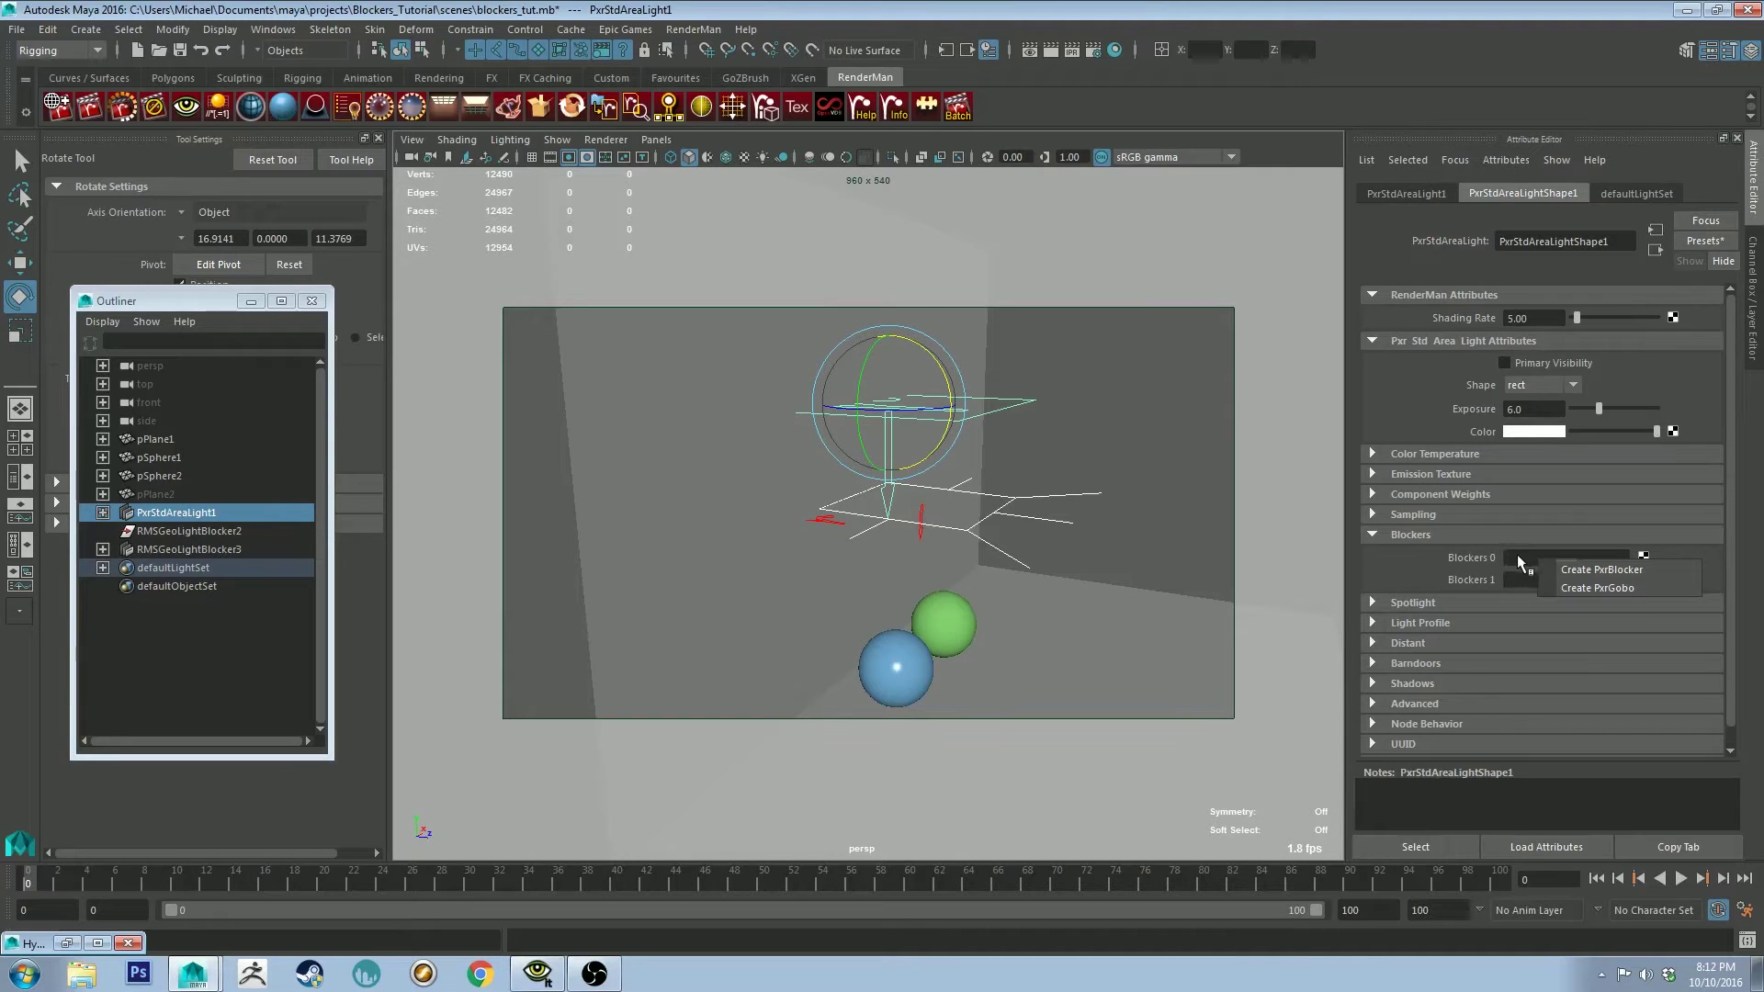
{"action": "left_click", "coordinate": [1196, 395]}
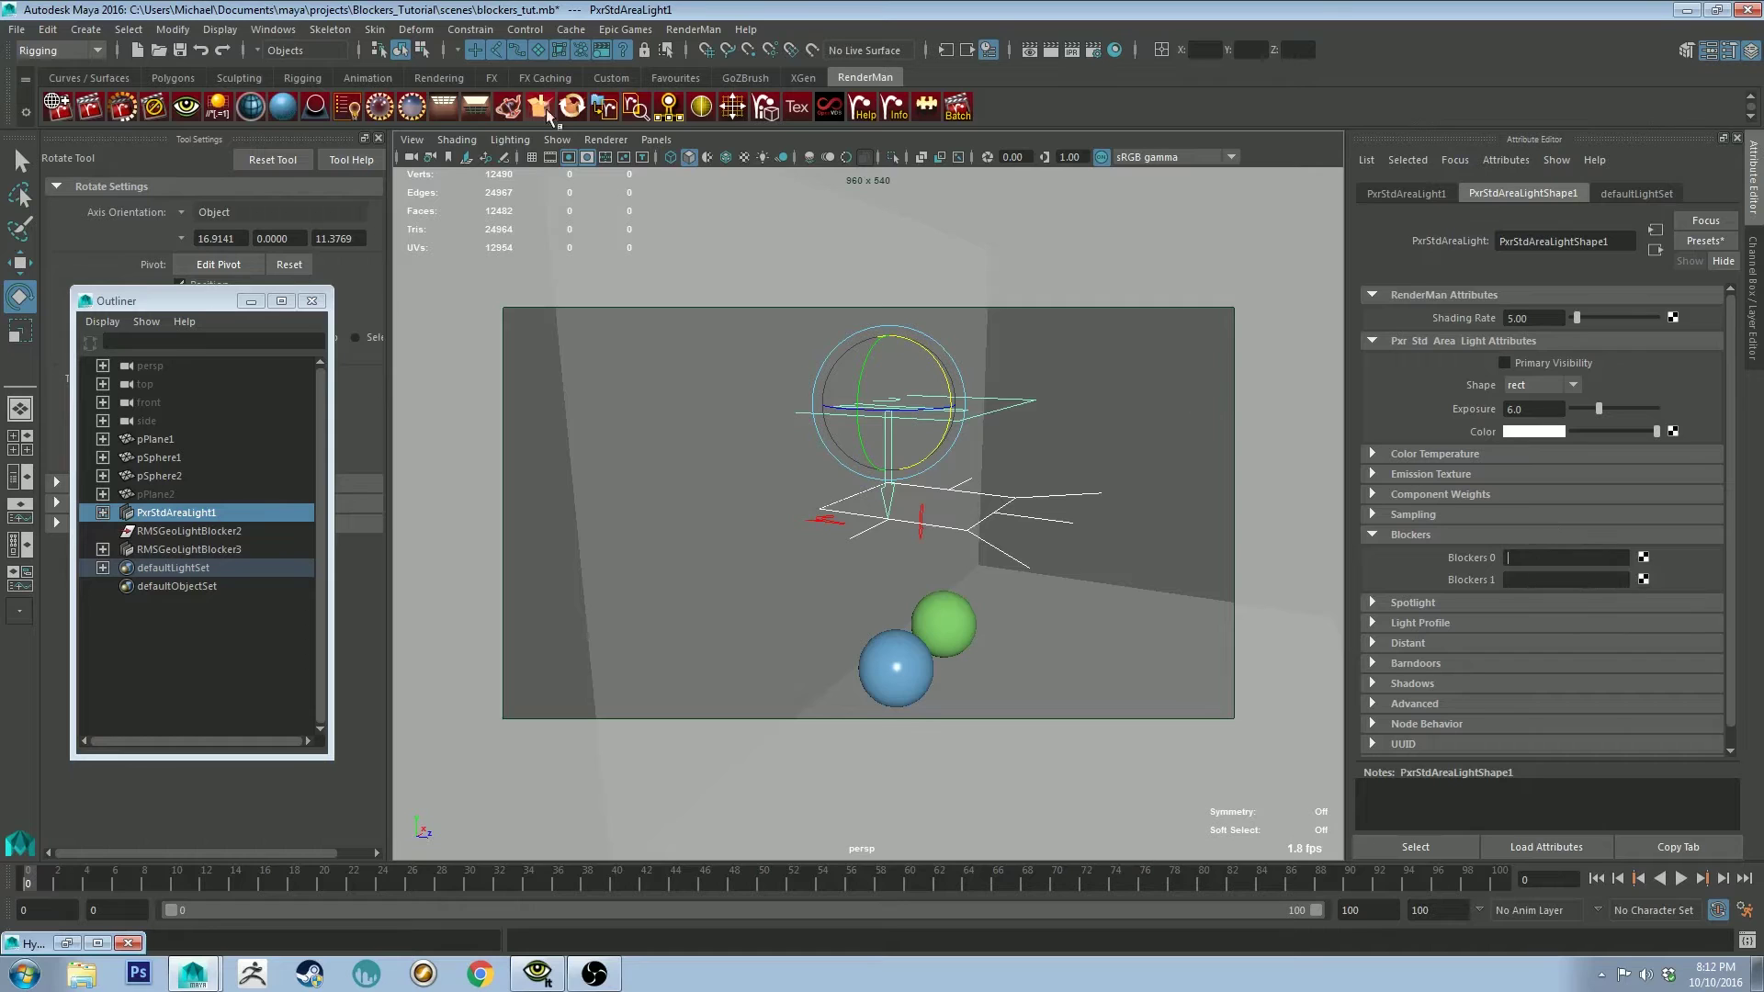
{"action": "left_click", "coordinate": [1146, 543]}
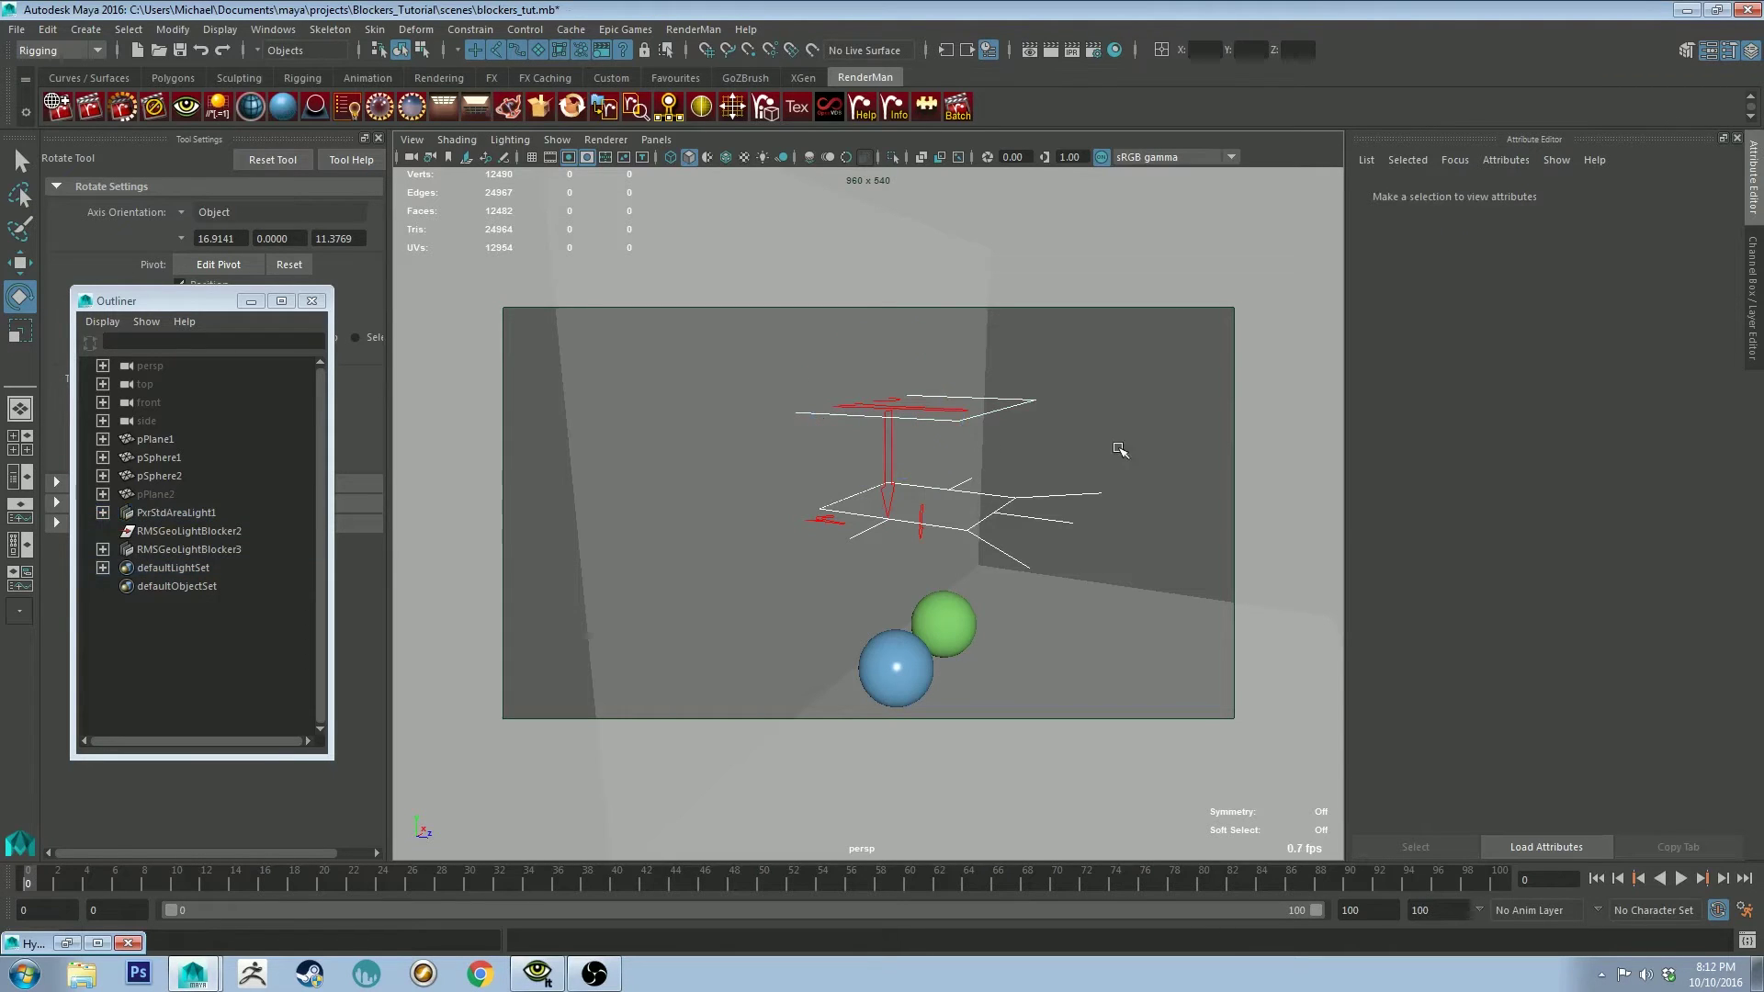
- Select the area light again, open the Hypershade and maximize its window
{"action": "left_click_drag", "start_coordinate": [1046, 366], "coordinate": [1032, 416]}
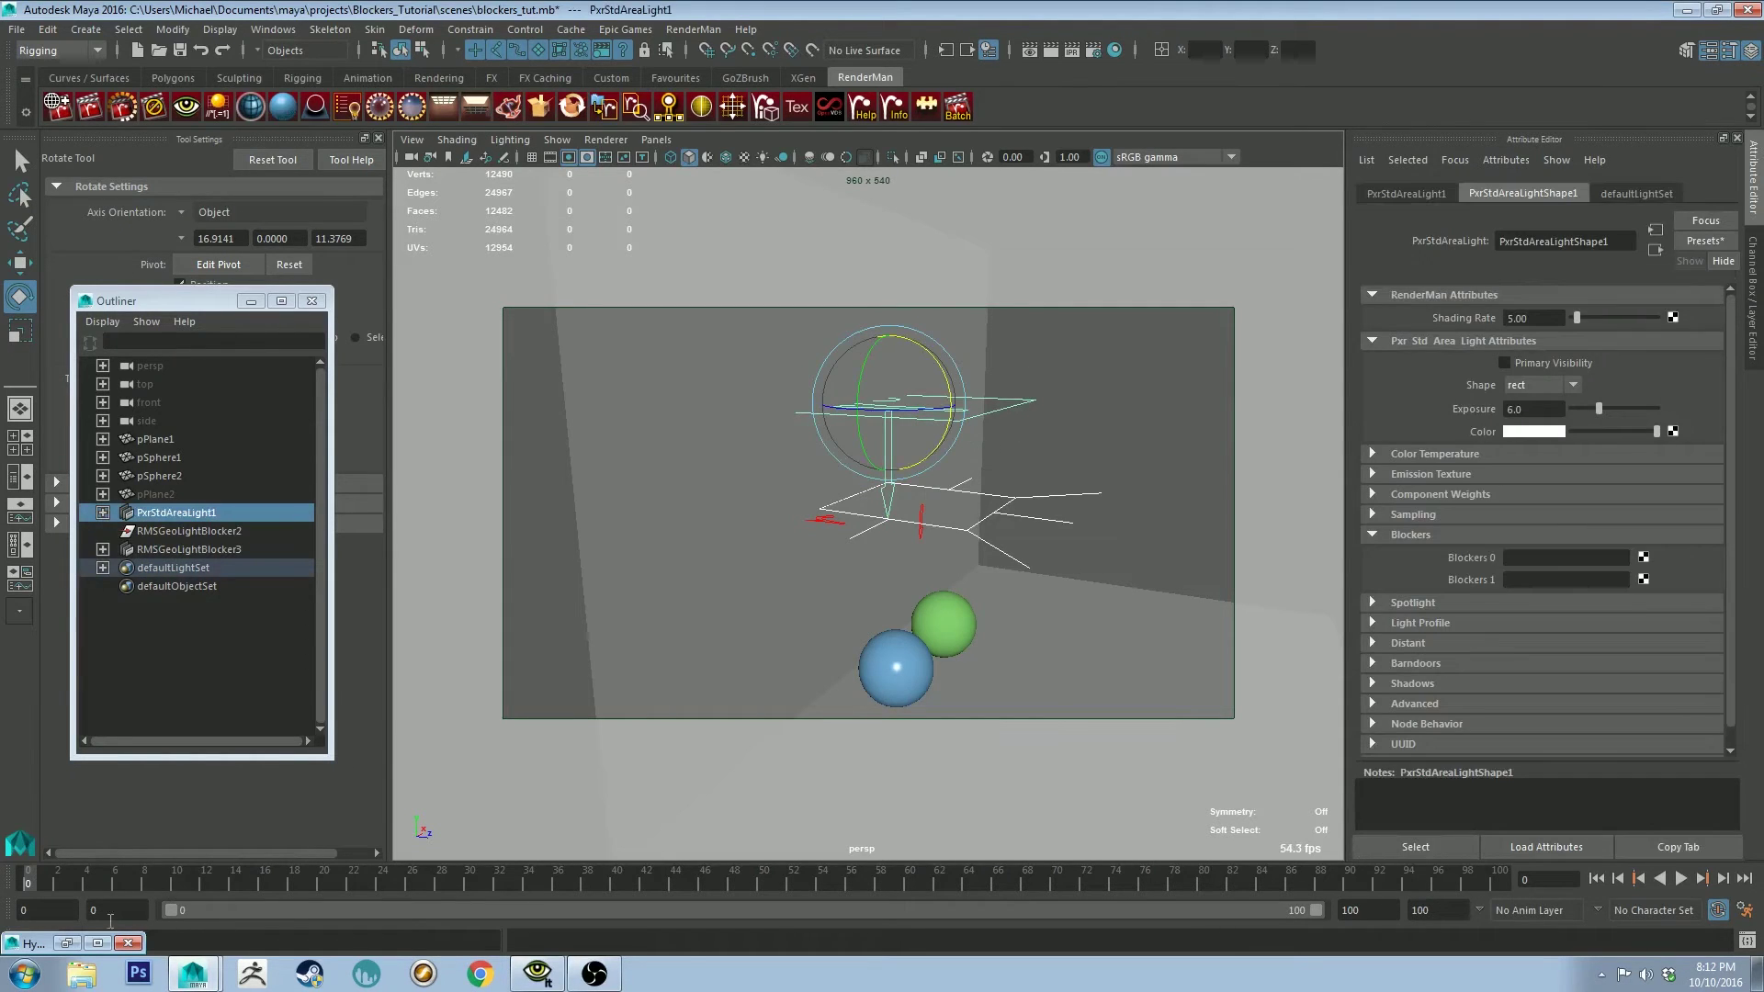
{"action": "left_click", "coordinate": [69, 939]}
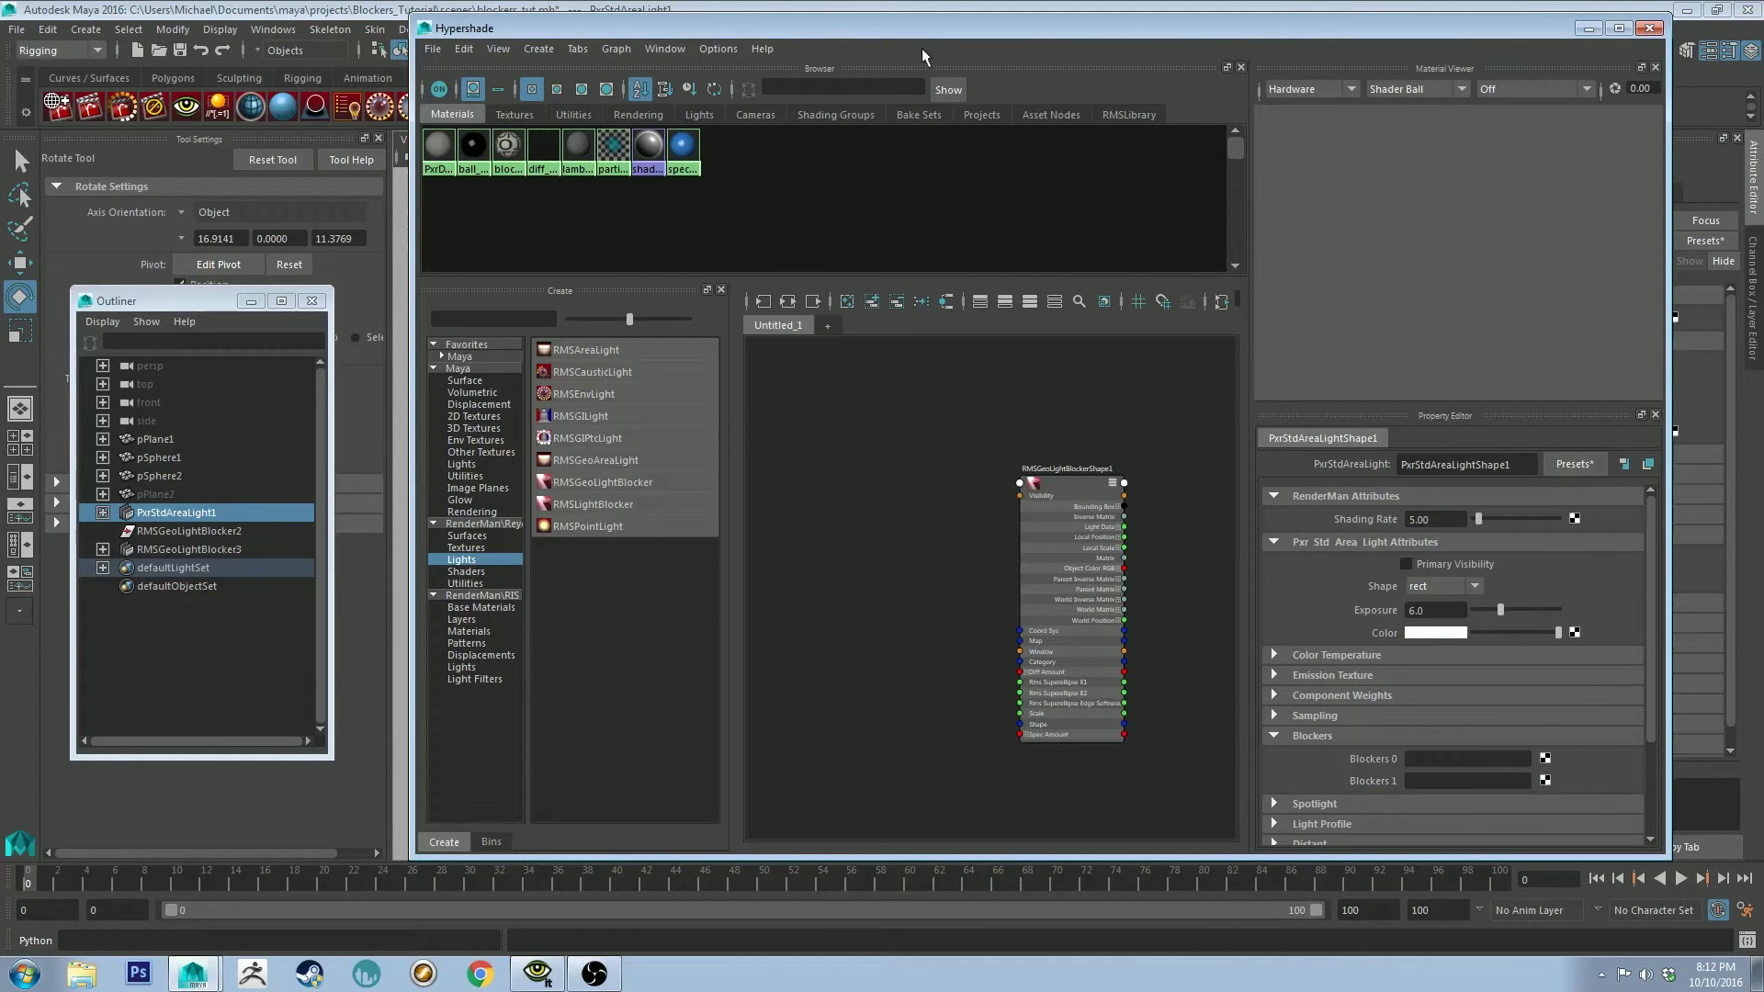
{"action": "left_click_drag", "start_coordinate": [923, 35], "coordinate": [814, 205]}
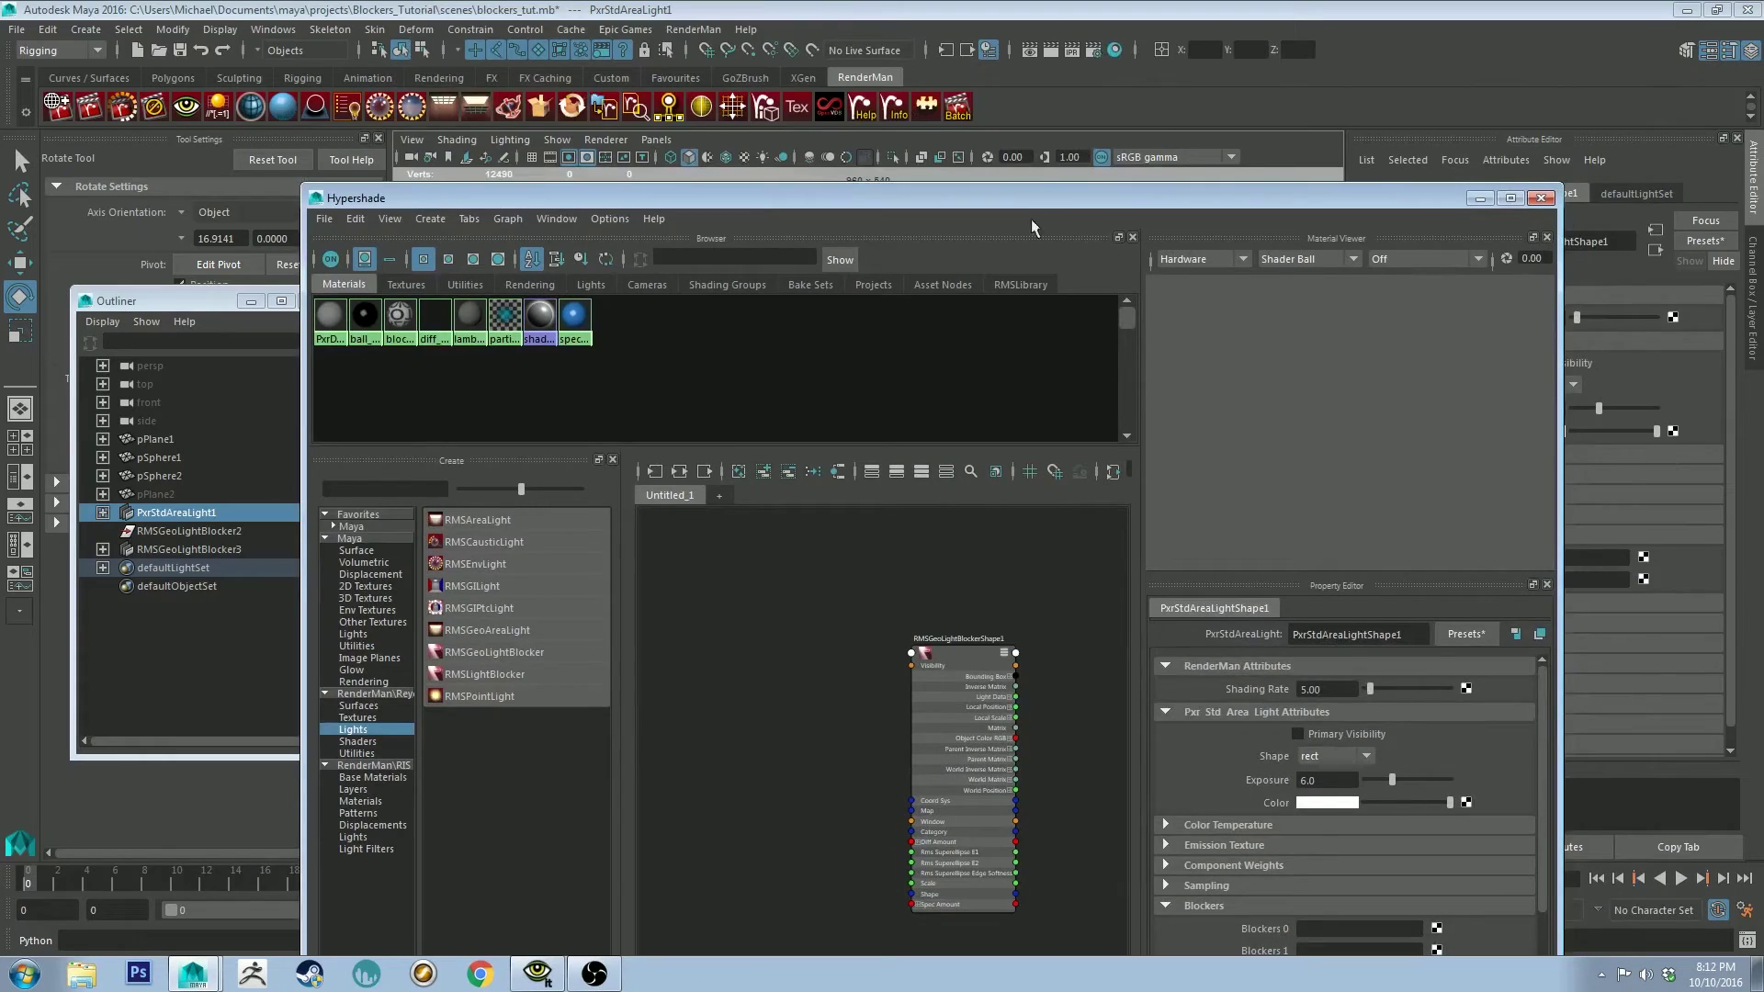
{"action": "left_click_drag", "start_coordinate": [1035, 199], "coordinate": [1039, 169]}
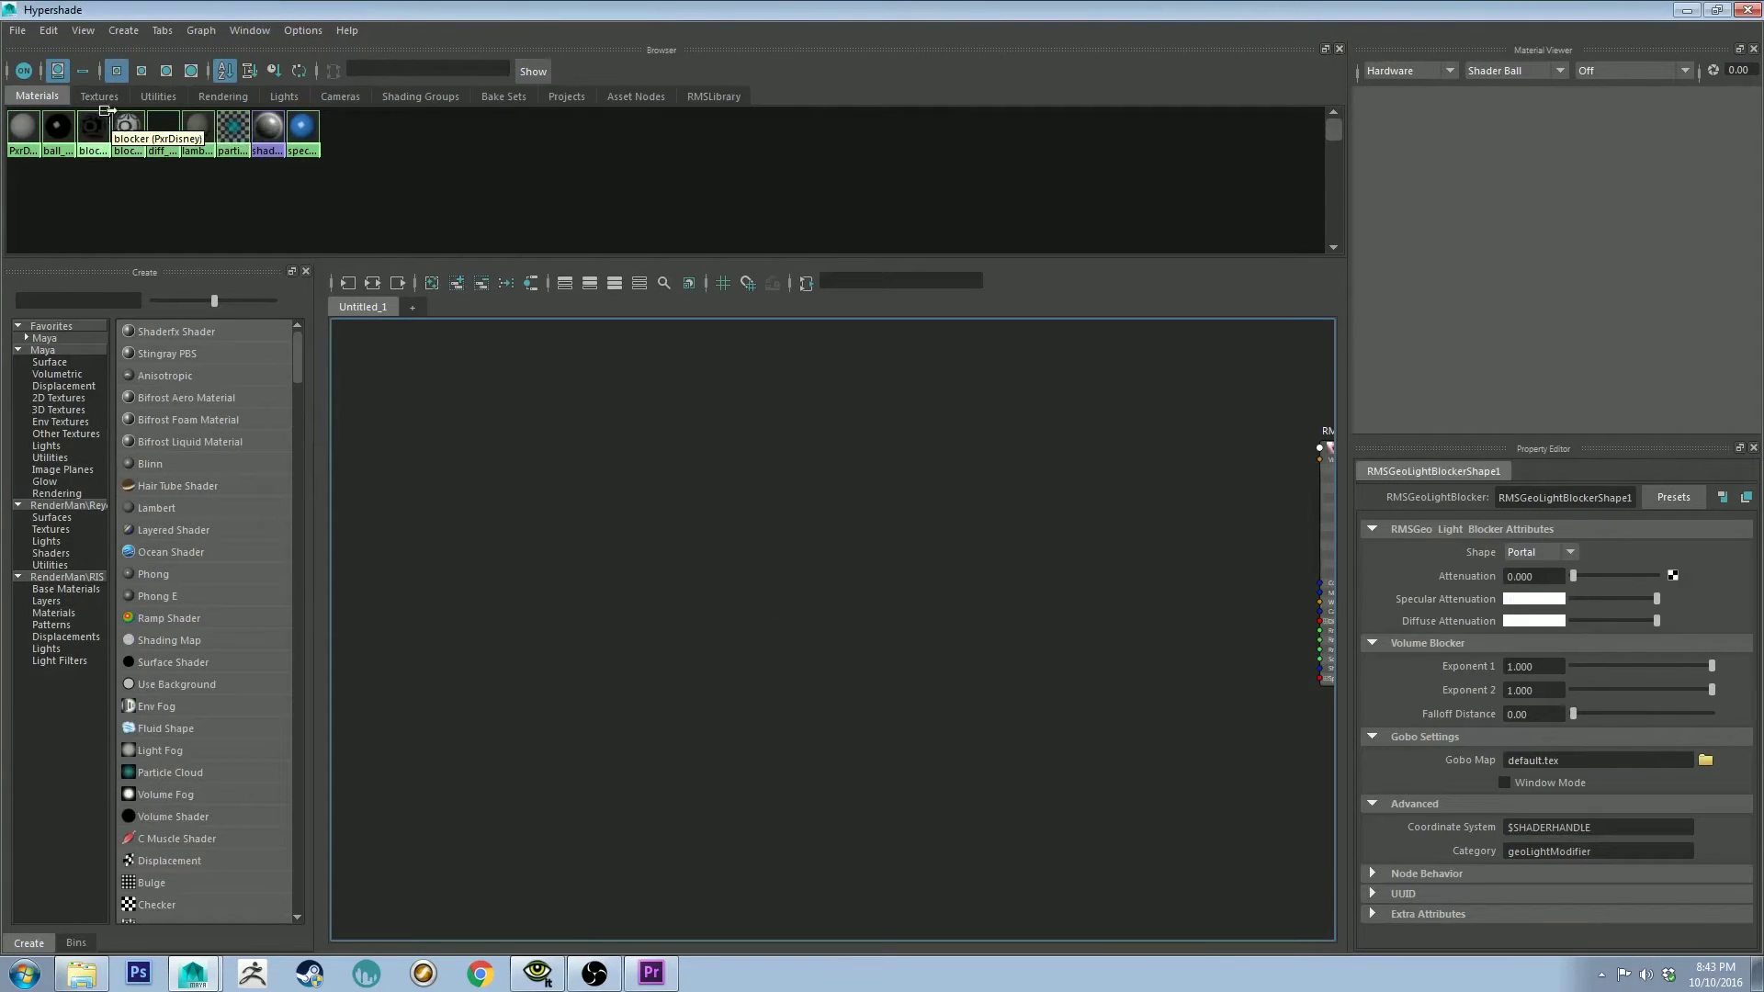
- Add the area light and geo light blocker shape nodes from the scene's lights to the Hypershade graph, side by side
{"action": "left_click", "coordinate": [286, 97]}
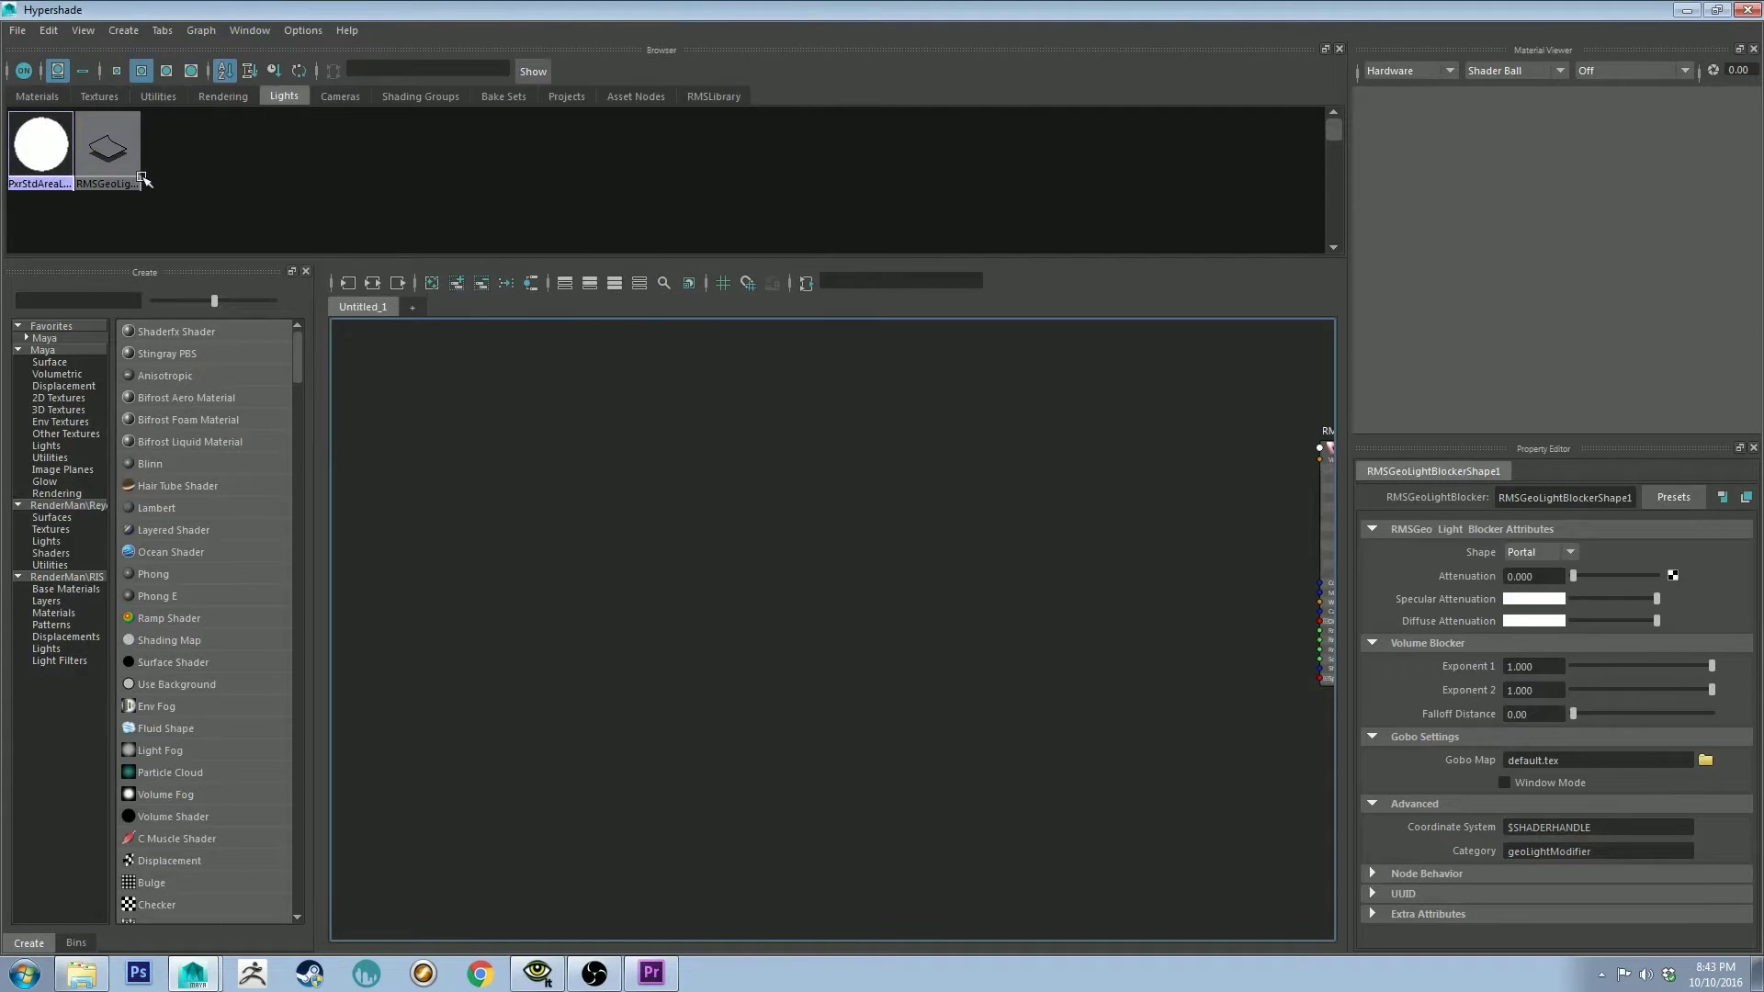
{"action": "right_click_drag", "start_coordinate": [142, 175], "coordinate": [154, 173]}
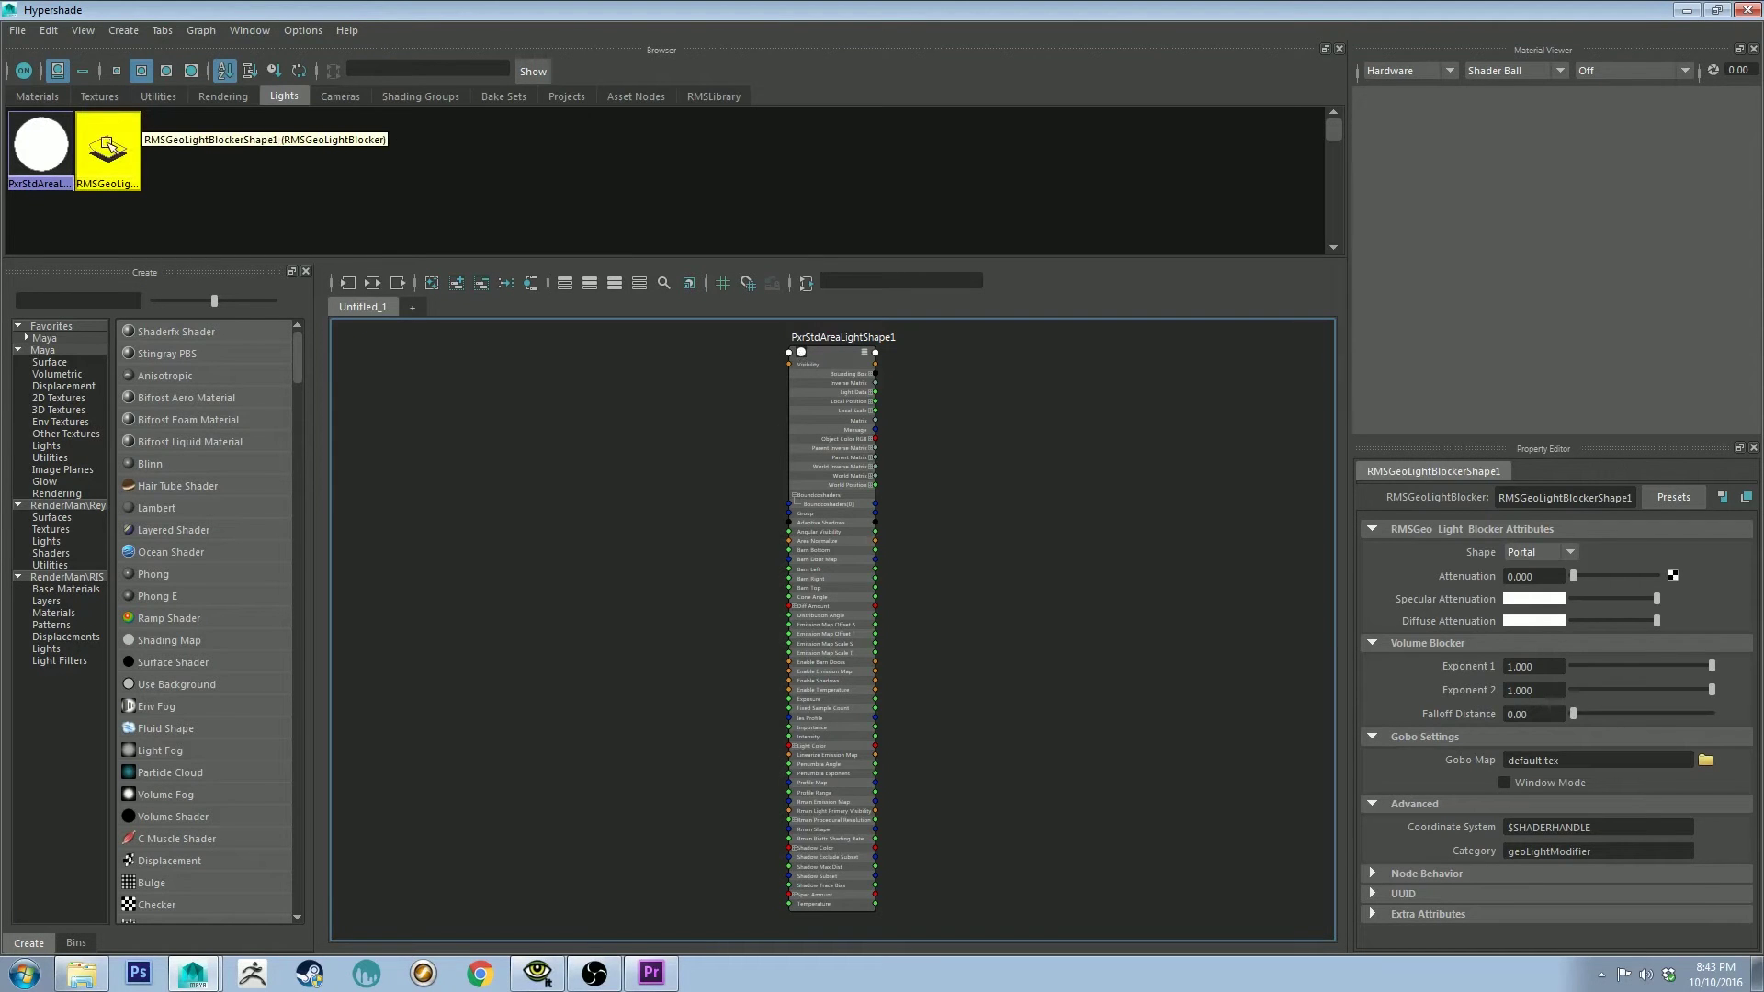
{"action": "middle_click_drag", "start_coordinate": [107, 146], "coordinate": [615, 514]}
{"action": "left_click_drag", "start_coordinate": [638, 520], "coordinate": [686, 392]}
{"action": "scroll", "coordinate": [715, 429], "scroll_direction": "up", "scroll_amount": 5}
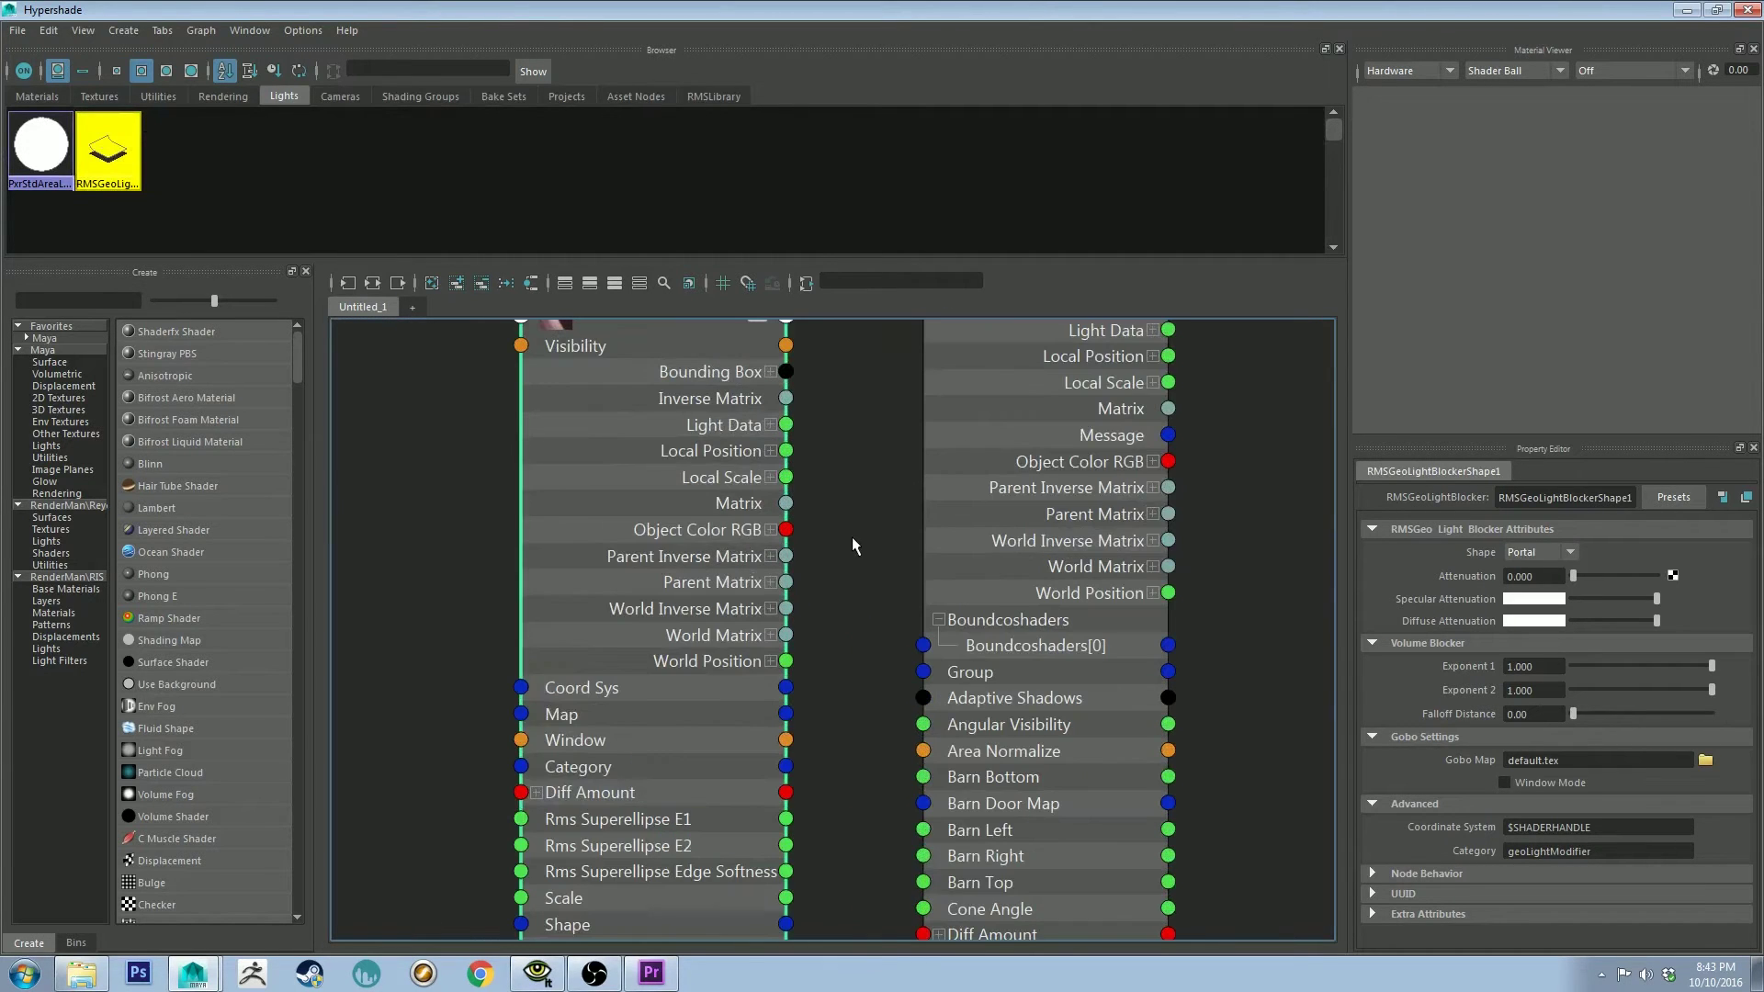
- Connect the geo light blocker's Map output to the area light's Boundcoshaders[0] input in the Hypershade graph
{"action": "scroll", "coordinate": [847, 542], "scroll_direction": "down", "scroll_amount": 2}
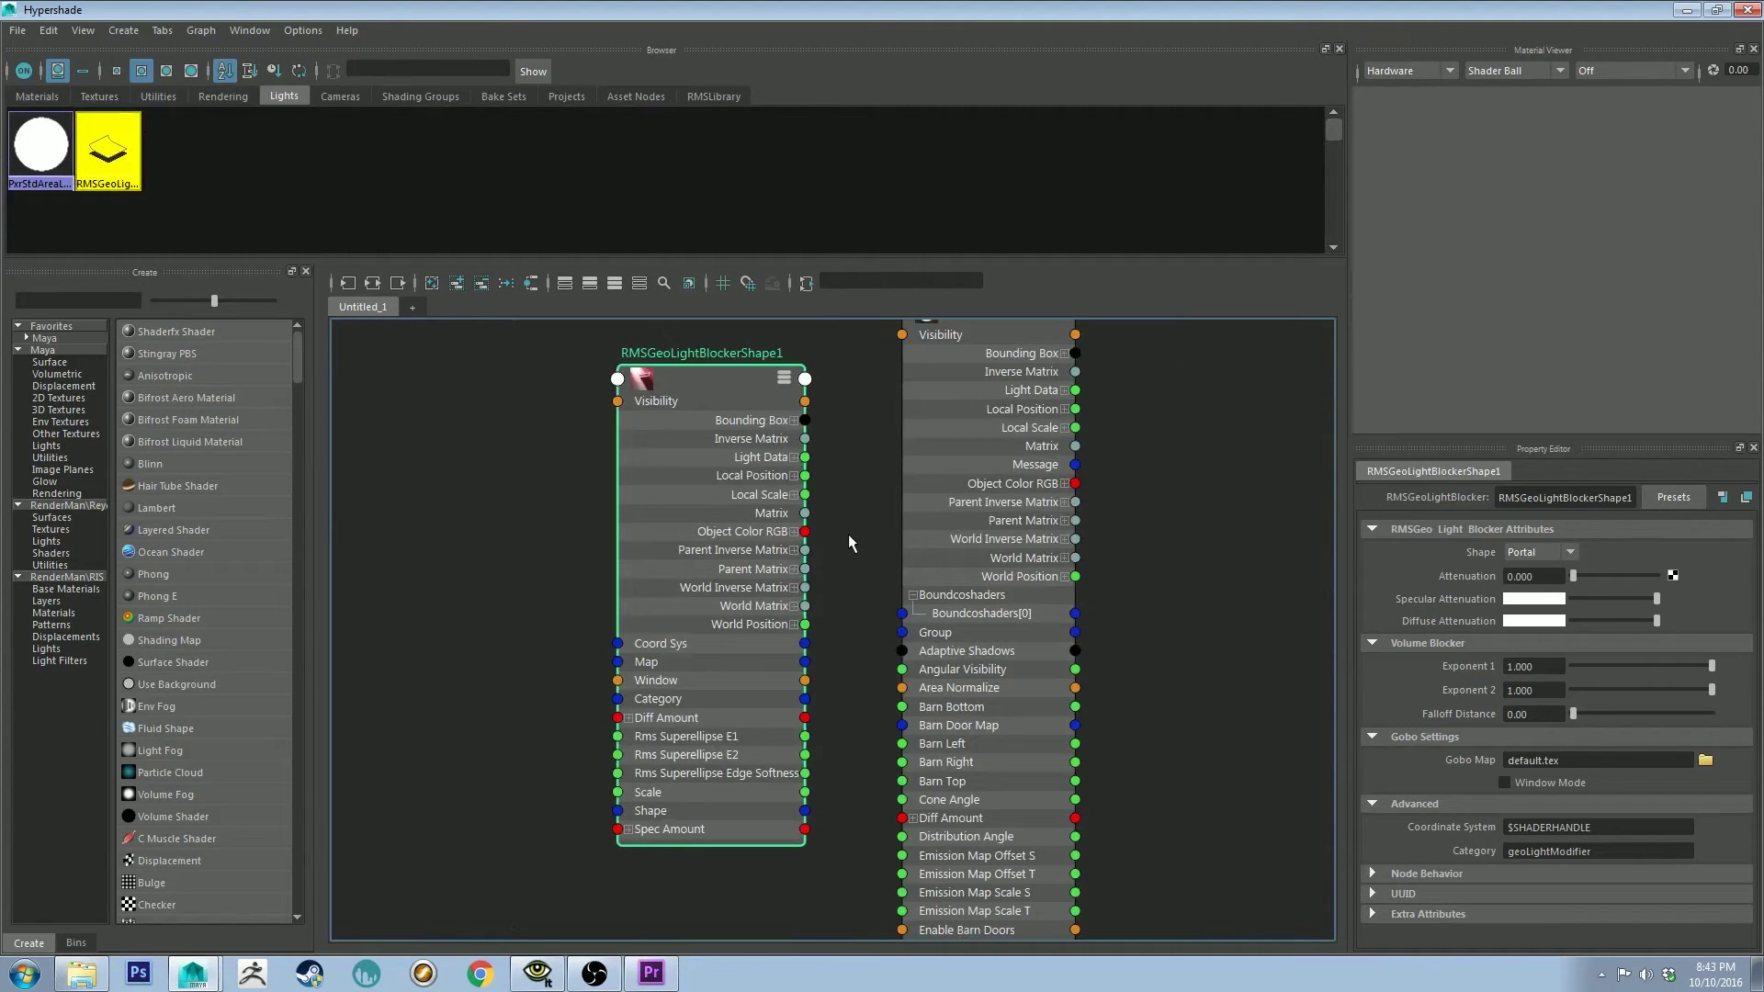
{"action": "left_click", "coordinate": [913, 596]}
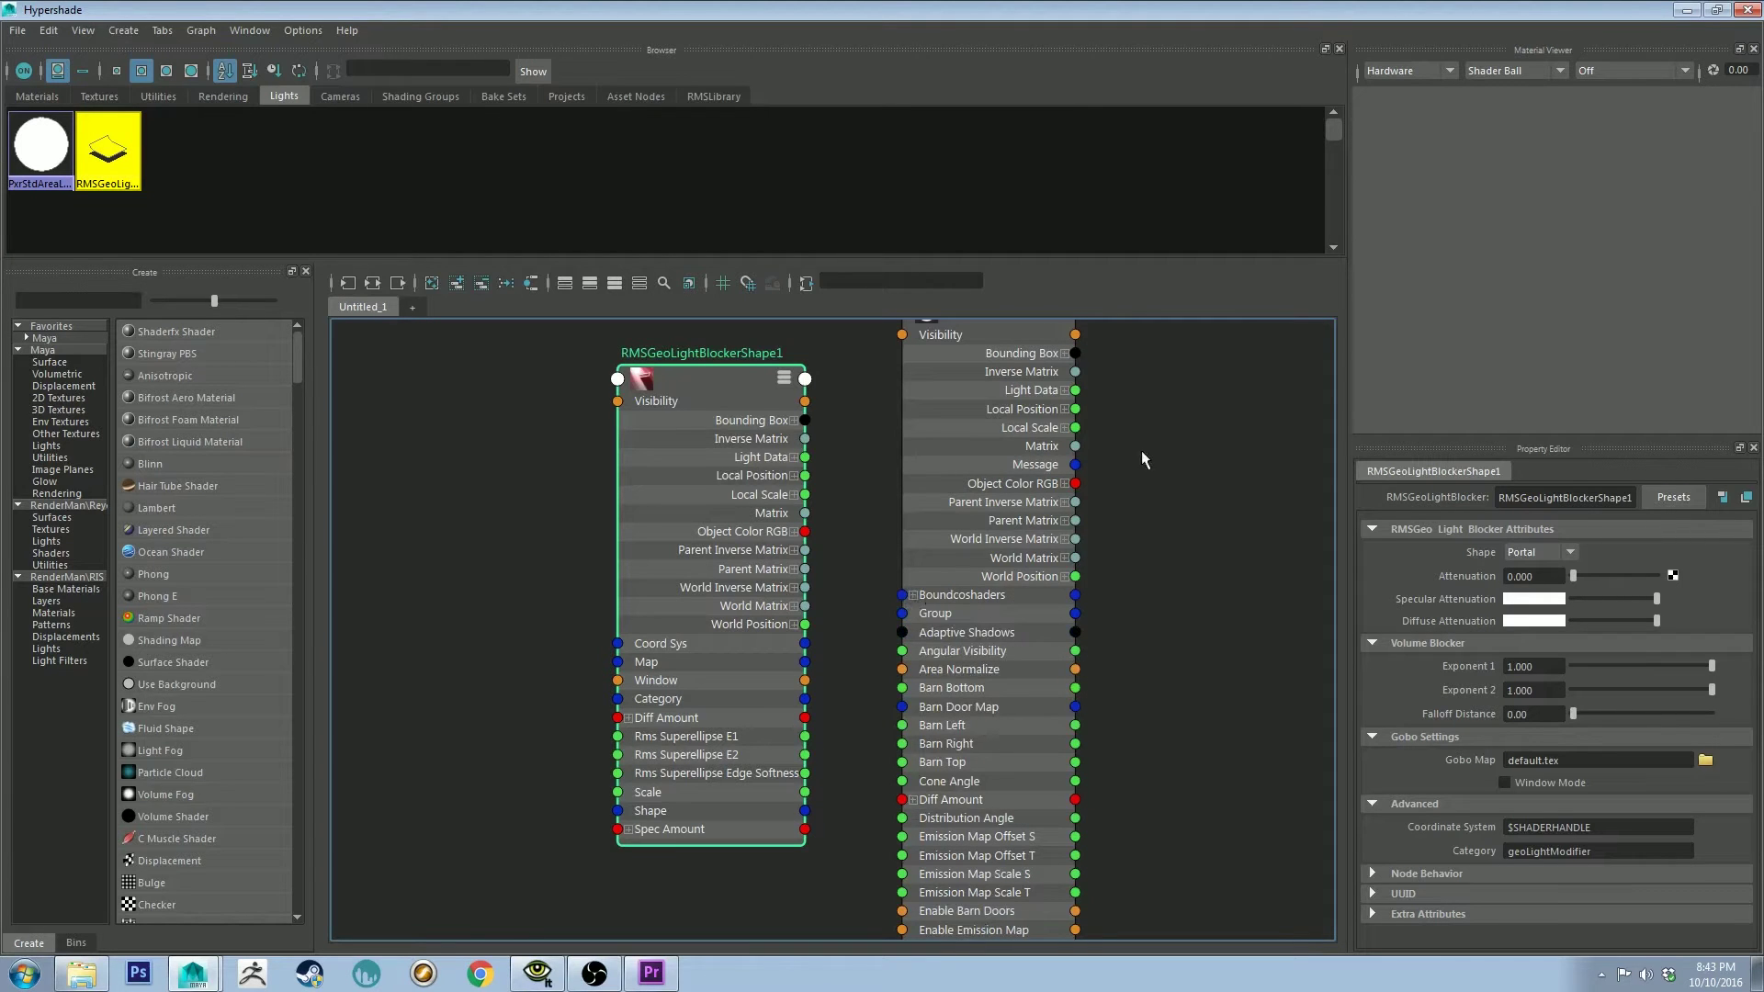
{"action": "middle_click_drag", "start_coordinate": [1141, 452], "coordinate": [1131, 388], "text": "alt"}
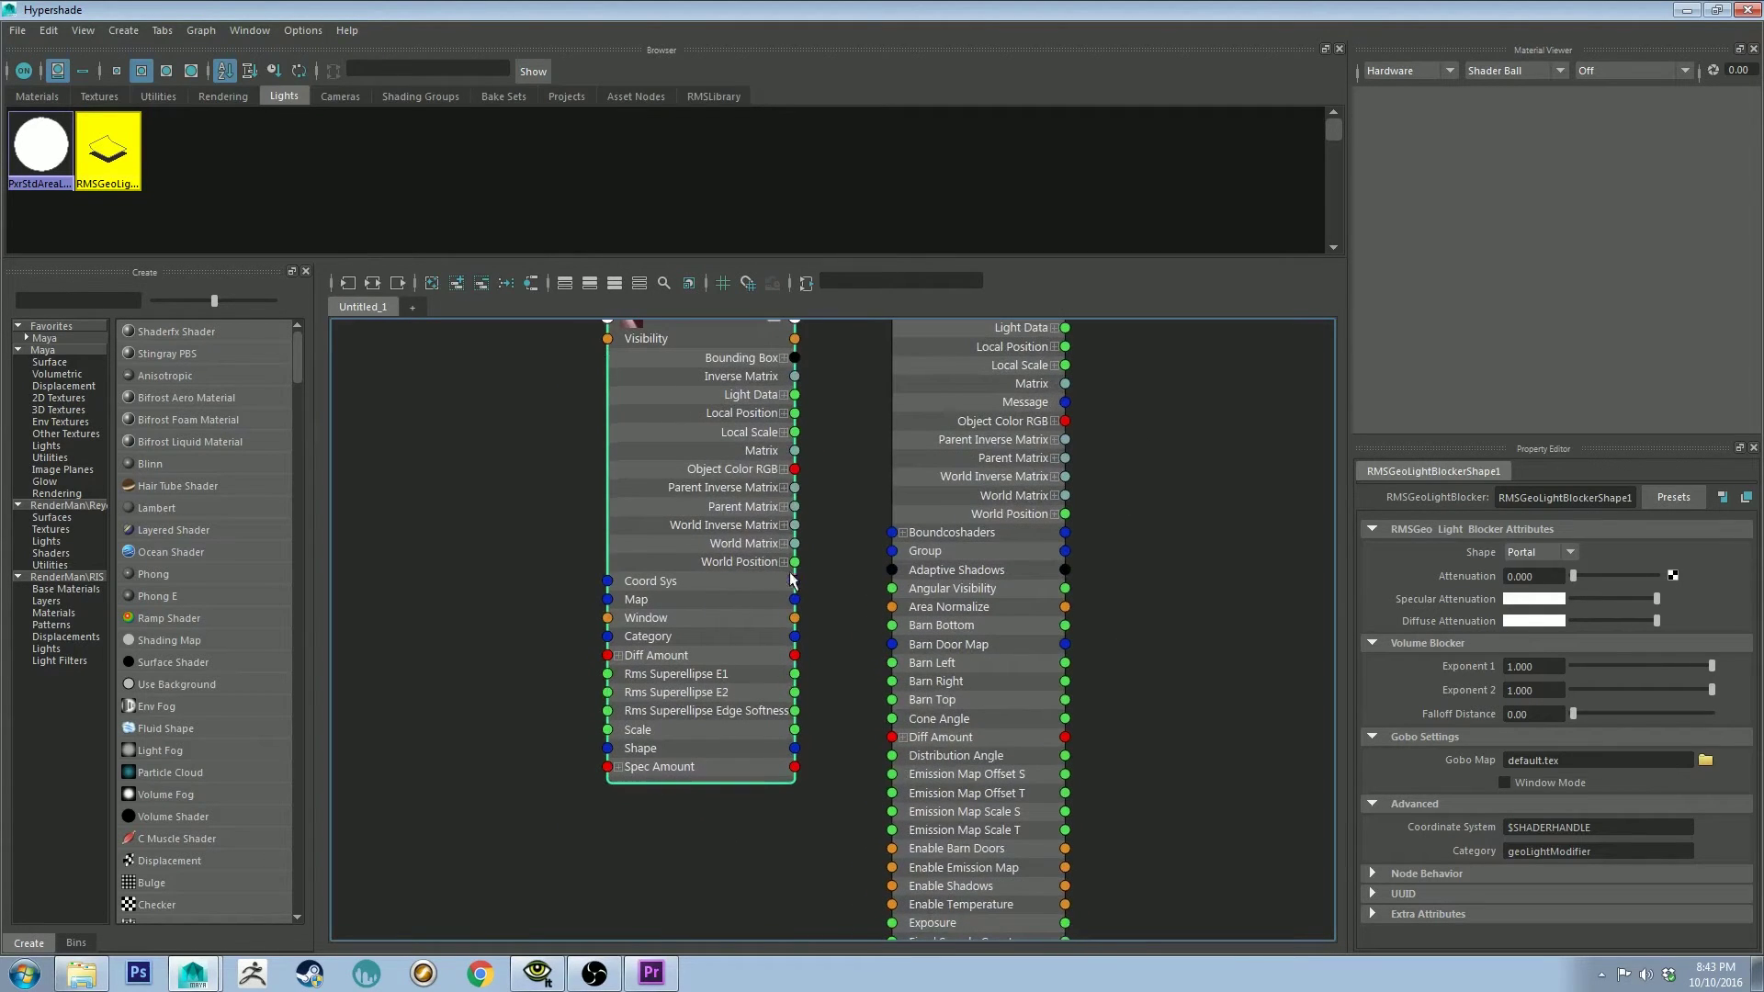
{"action": "mouse_move", "coordinate": [795, 599]}
{"action": "left_mouse_down"}
{"action": "mouse_move", "coordinate": [855, 544]}
{"action": "mouse_move", "coordinate": [826, 595]}
{"action": "left_mouse_up"}
{"action": "left_click", "coordinate": [904, 533]}
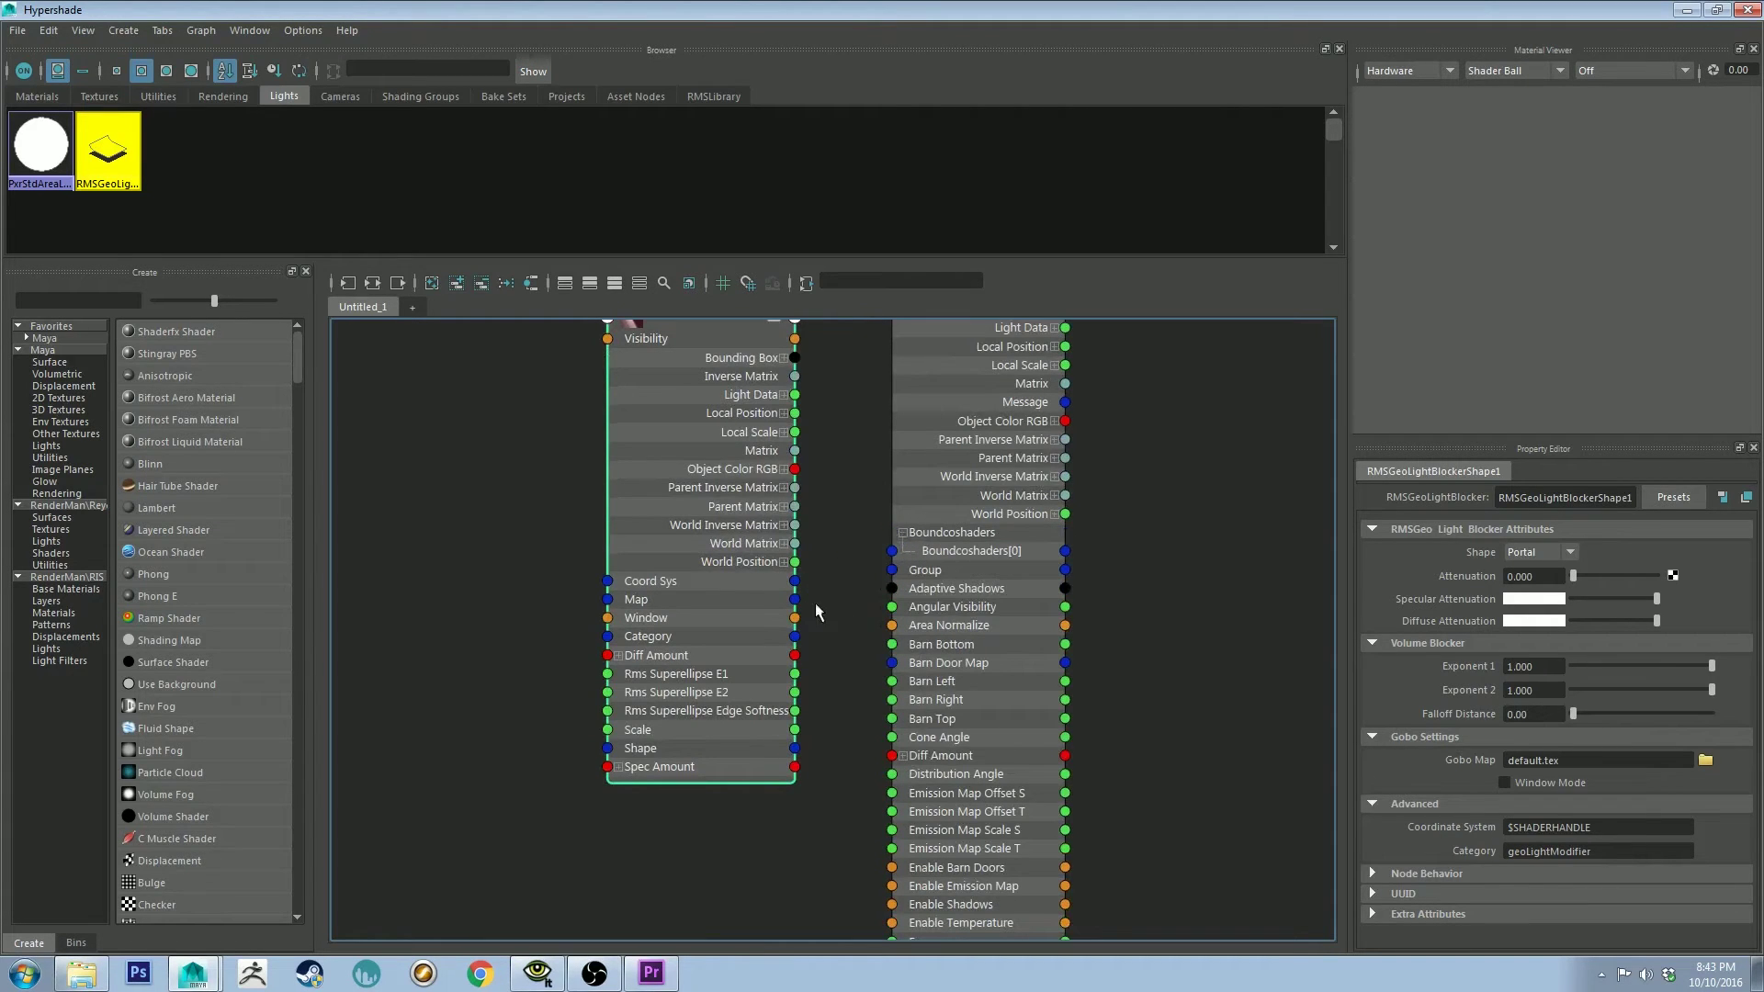
{"action": "left_click_drag", "start_coordinate": [796, 600], "coordinate": [891, 550]}
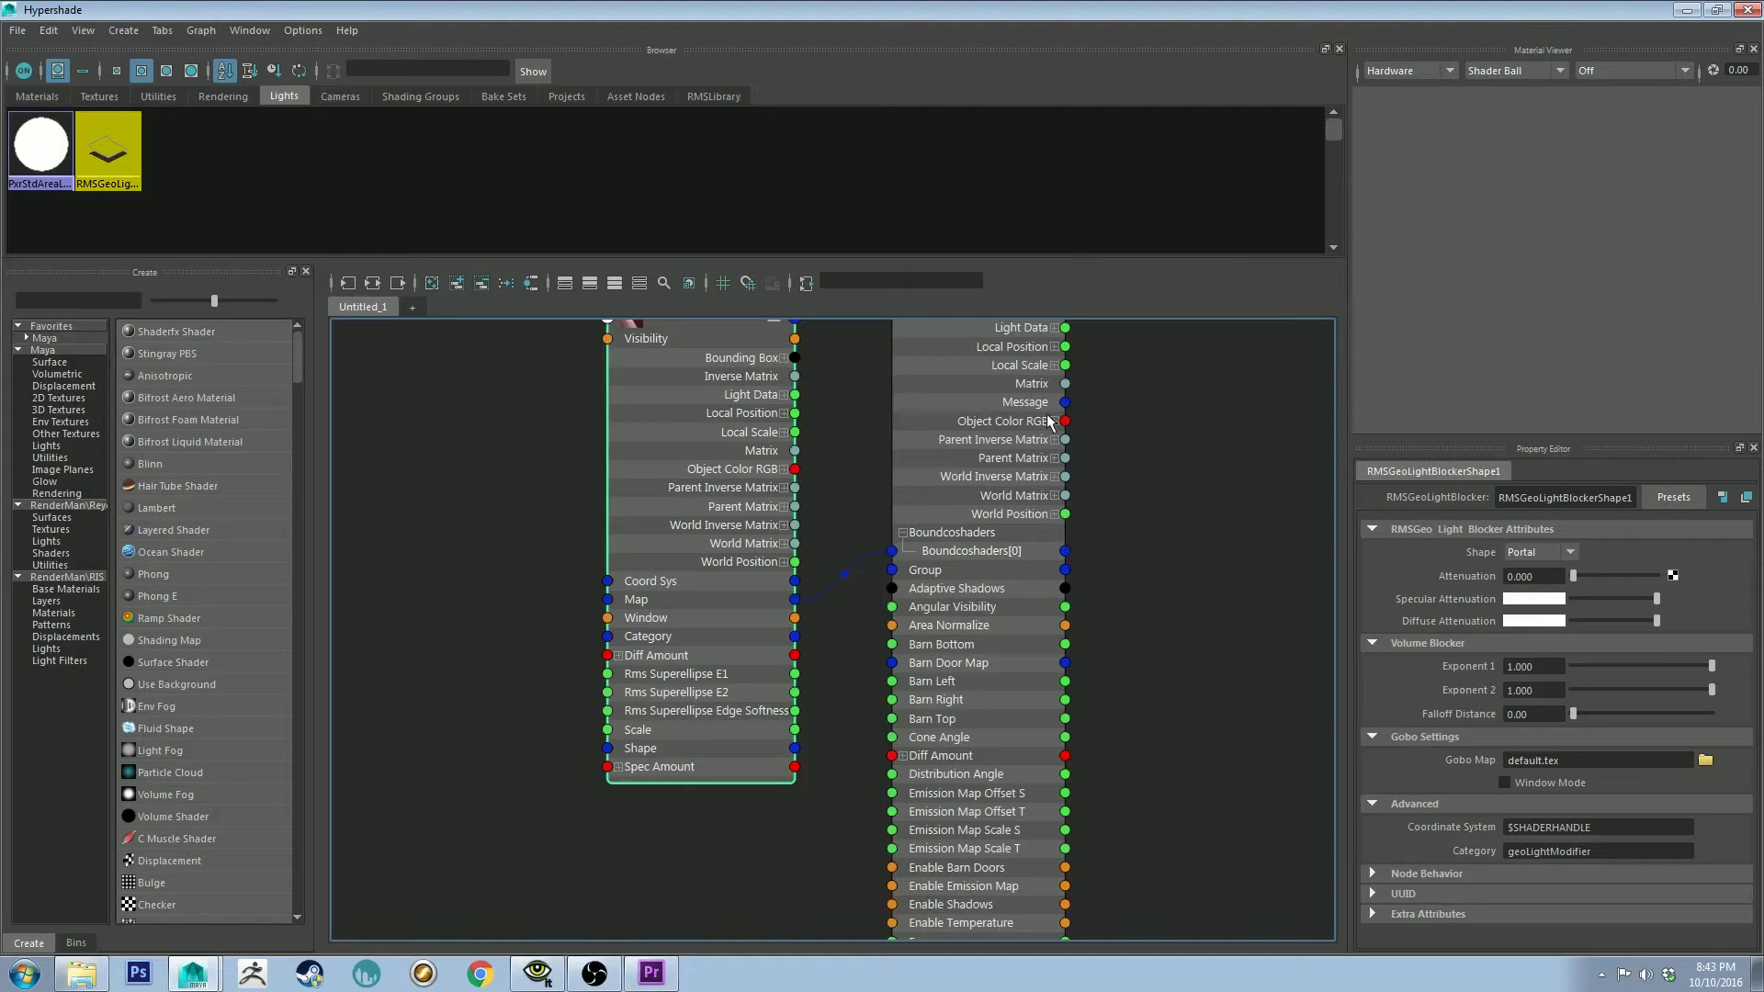
{"action": "scroll", "coordinate": [1047, 410], "scroll_direction": "down", "scroll_amount": 5}
{"action": "scroll", "coordinate": [1098, 405], "scroll_direction": "up", "scroll_amount": 3}
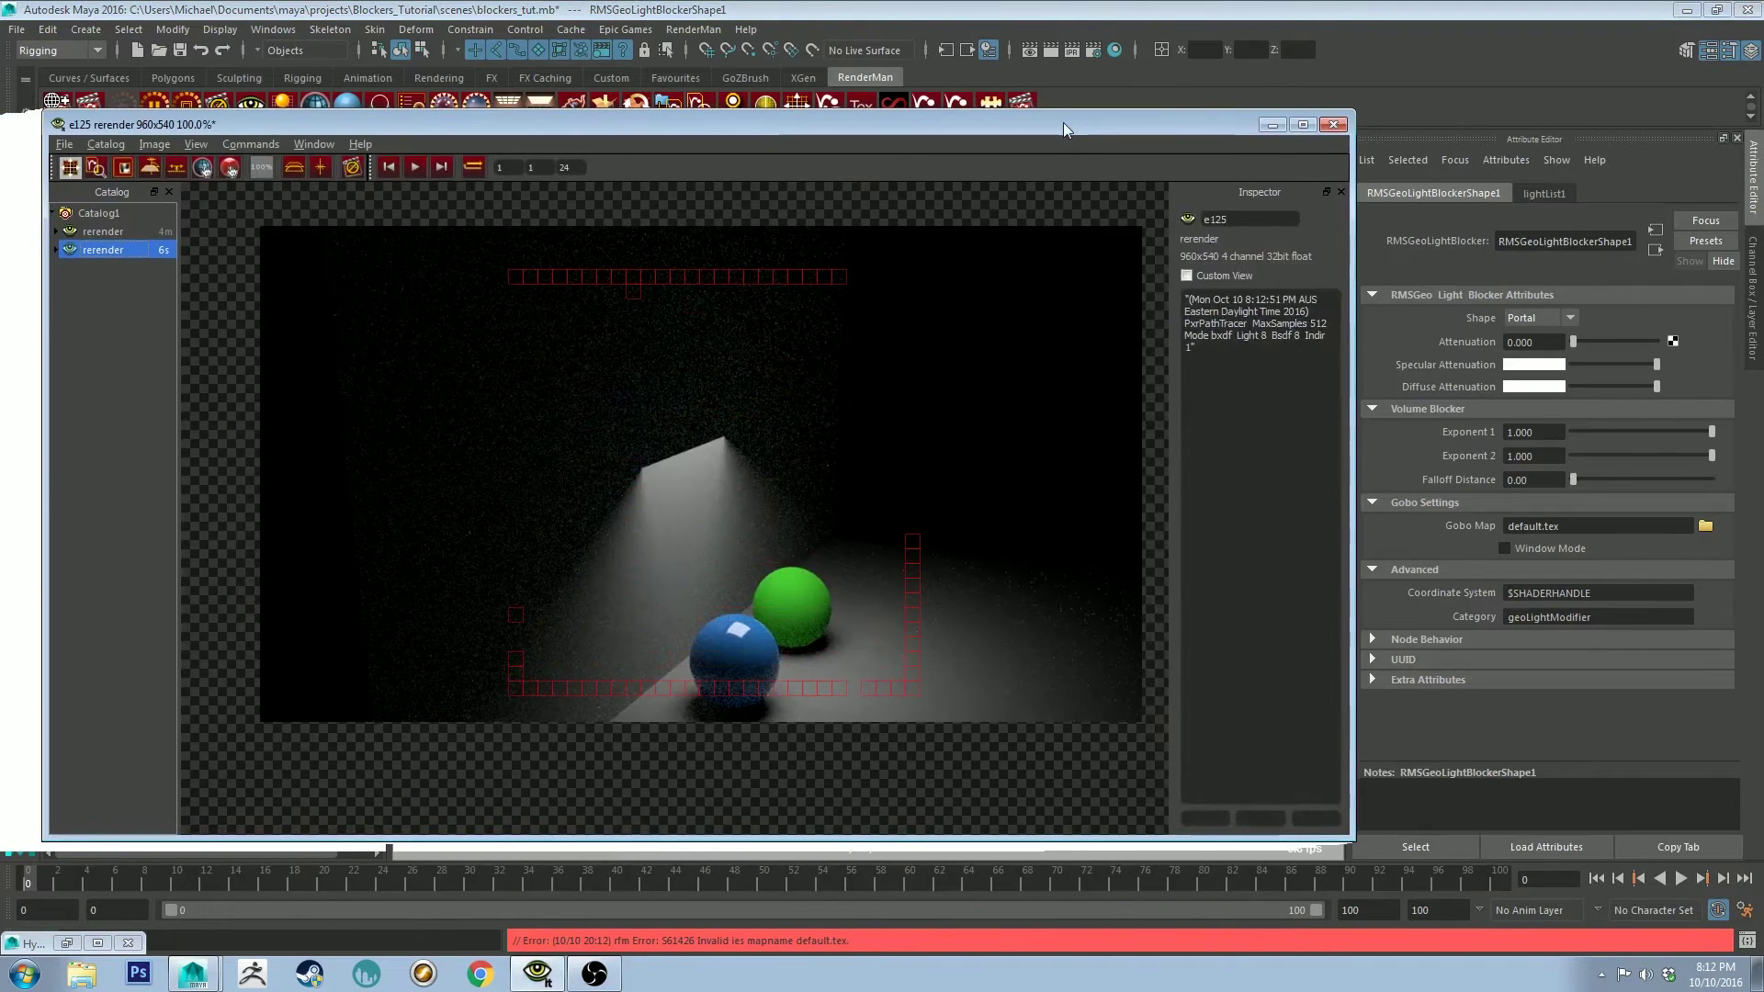
- Compare the earlier unblocked render with the current blocked render in the render catalog
{"action": "left_click_drag", "start_coordinate": [1062, 123], "coordinate": [1138, 123]}
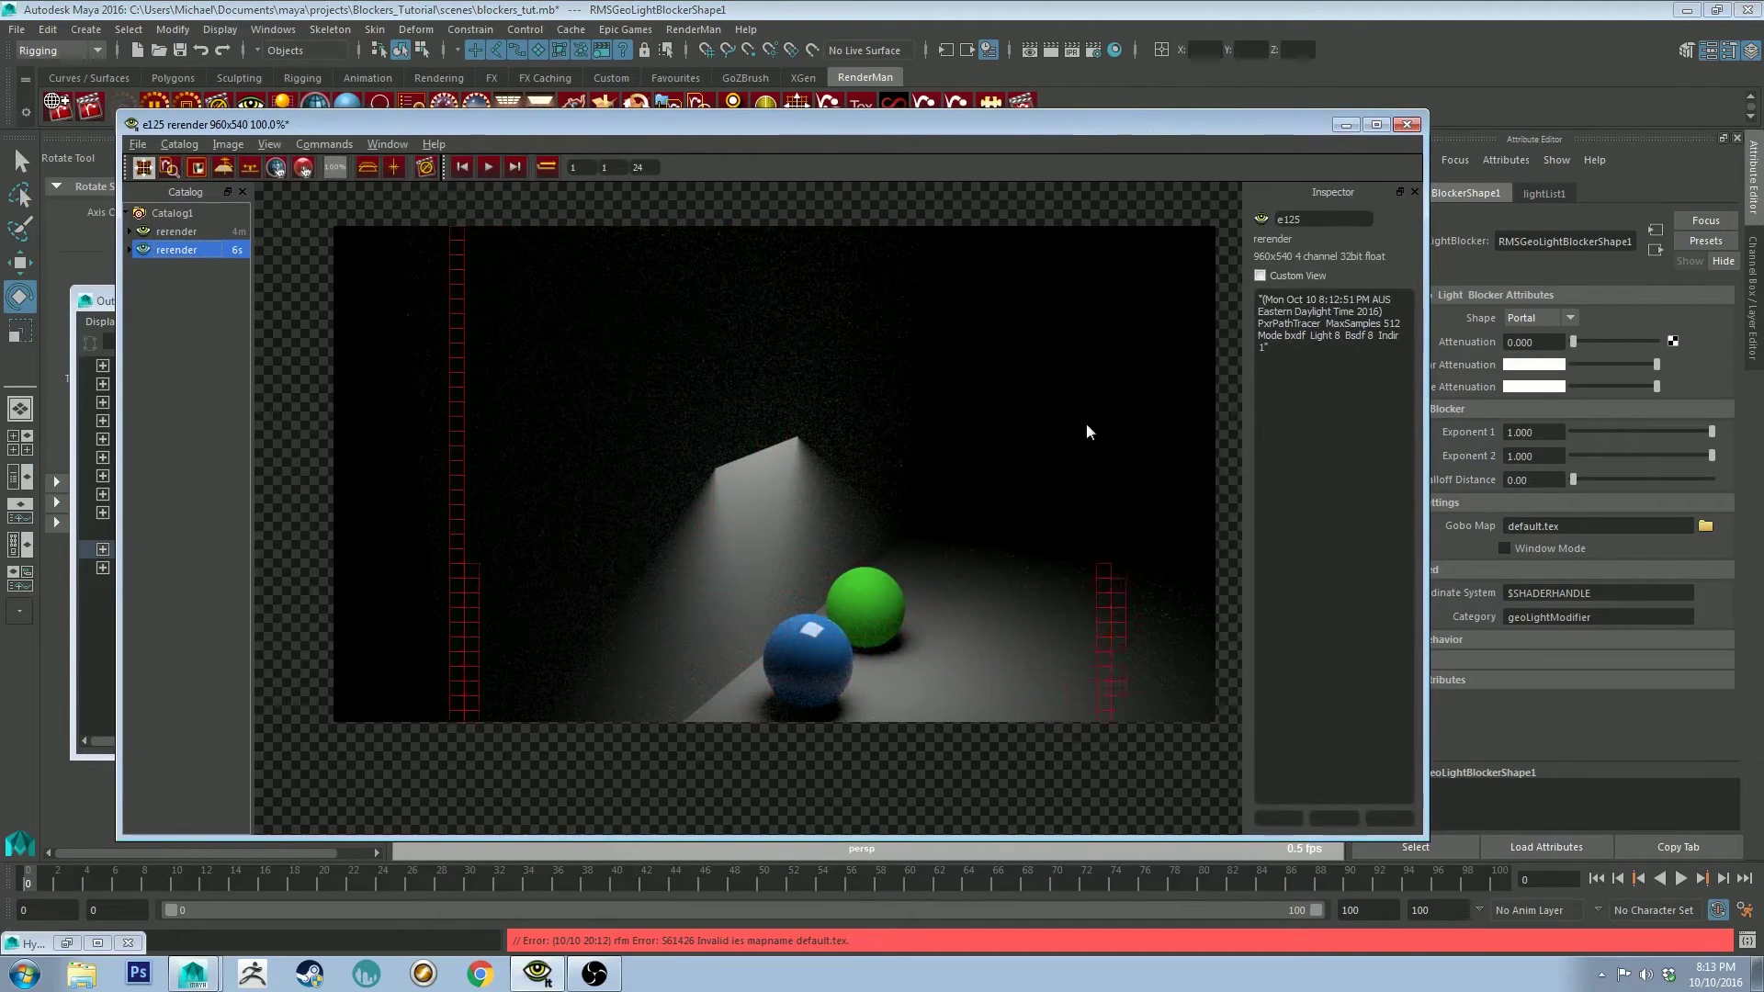
{"action": "left_click", "coordinate": [165, 232]}
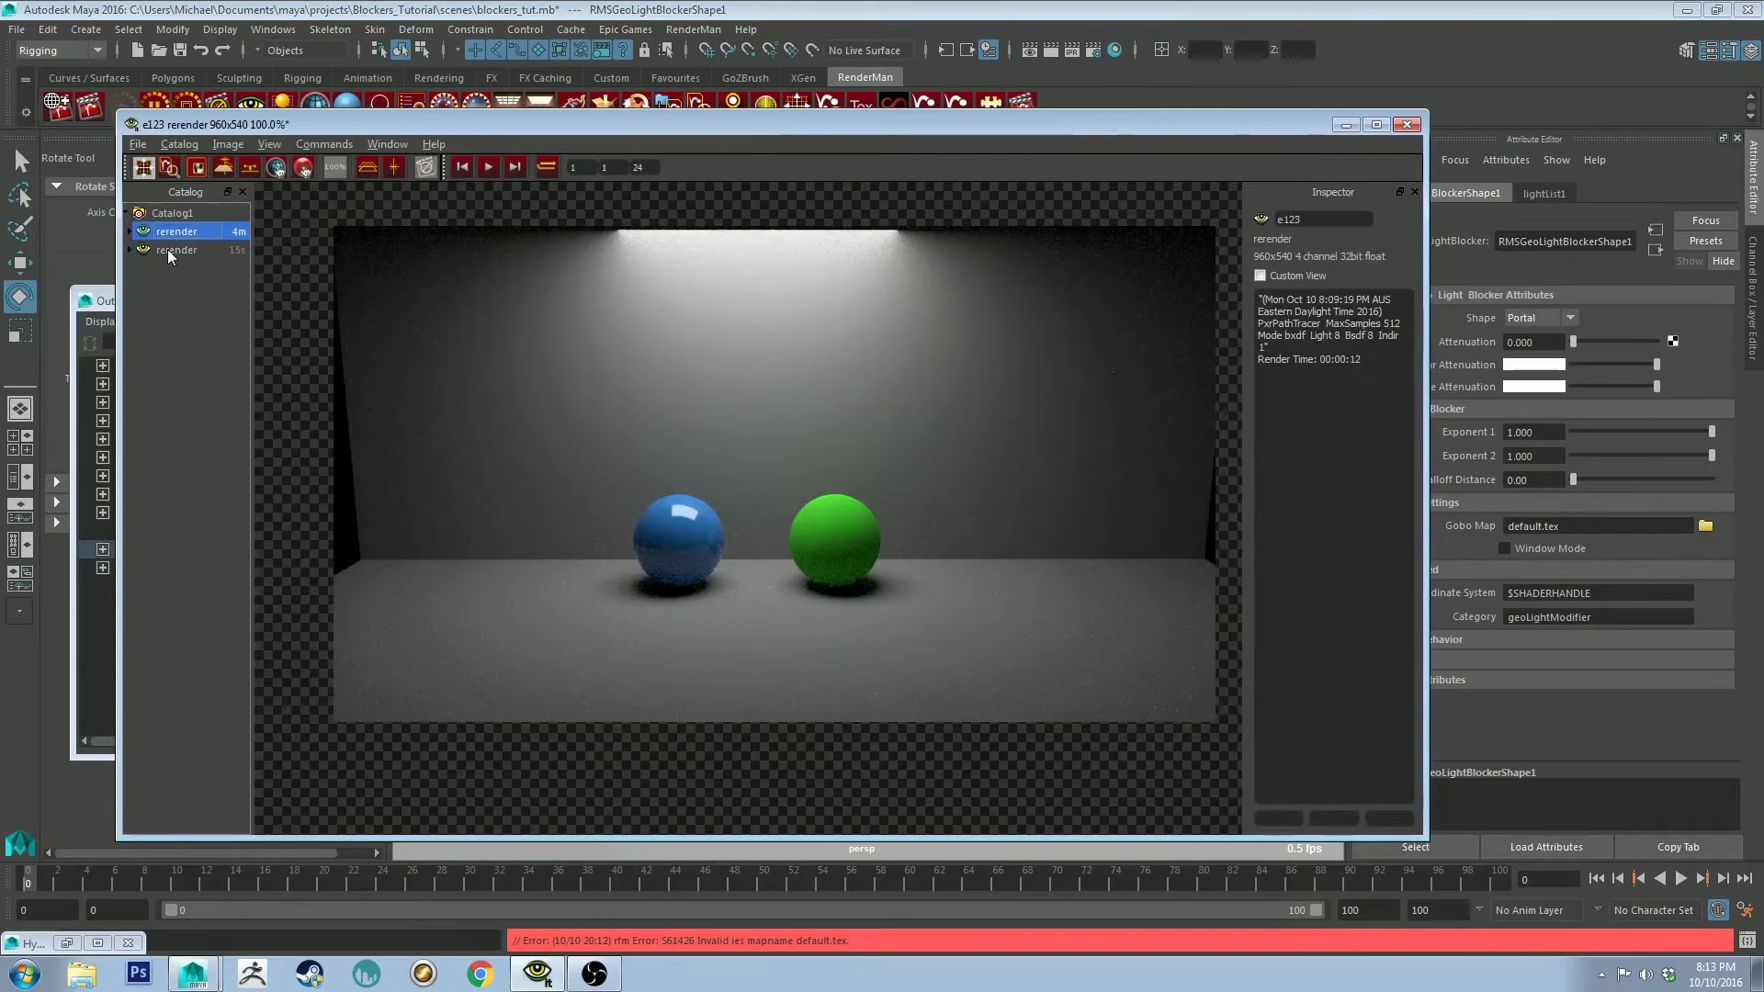
{"action": "left_click", "coordinate": [168, 250]}
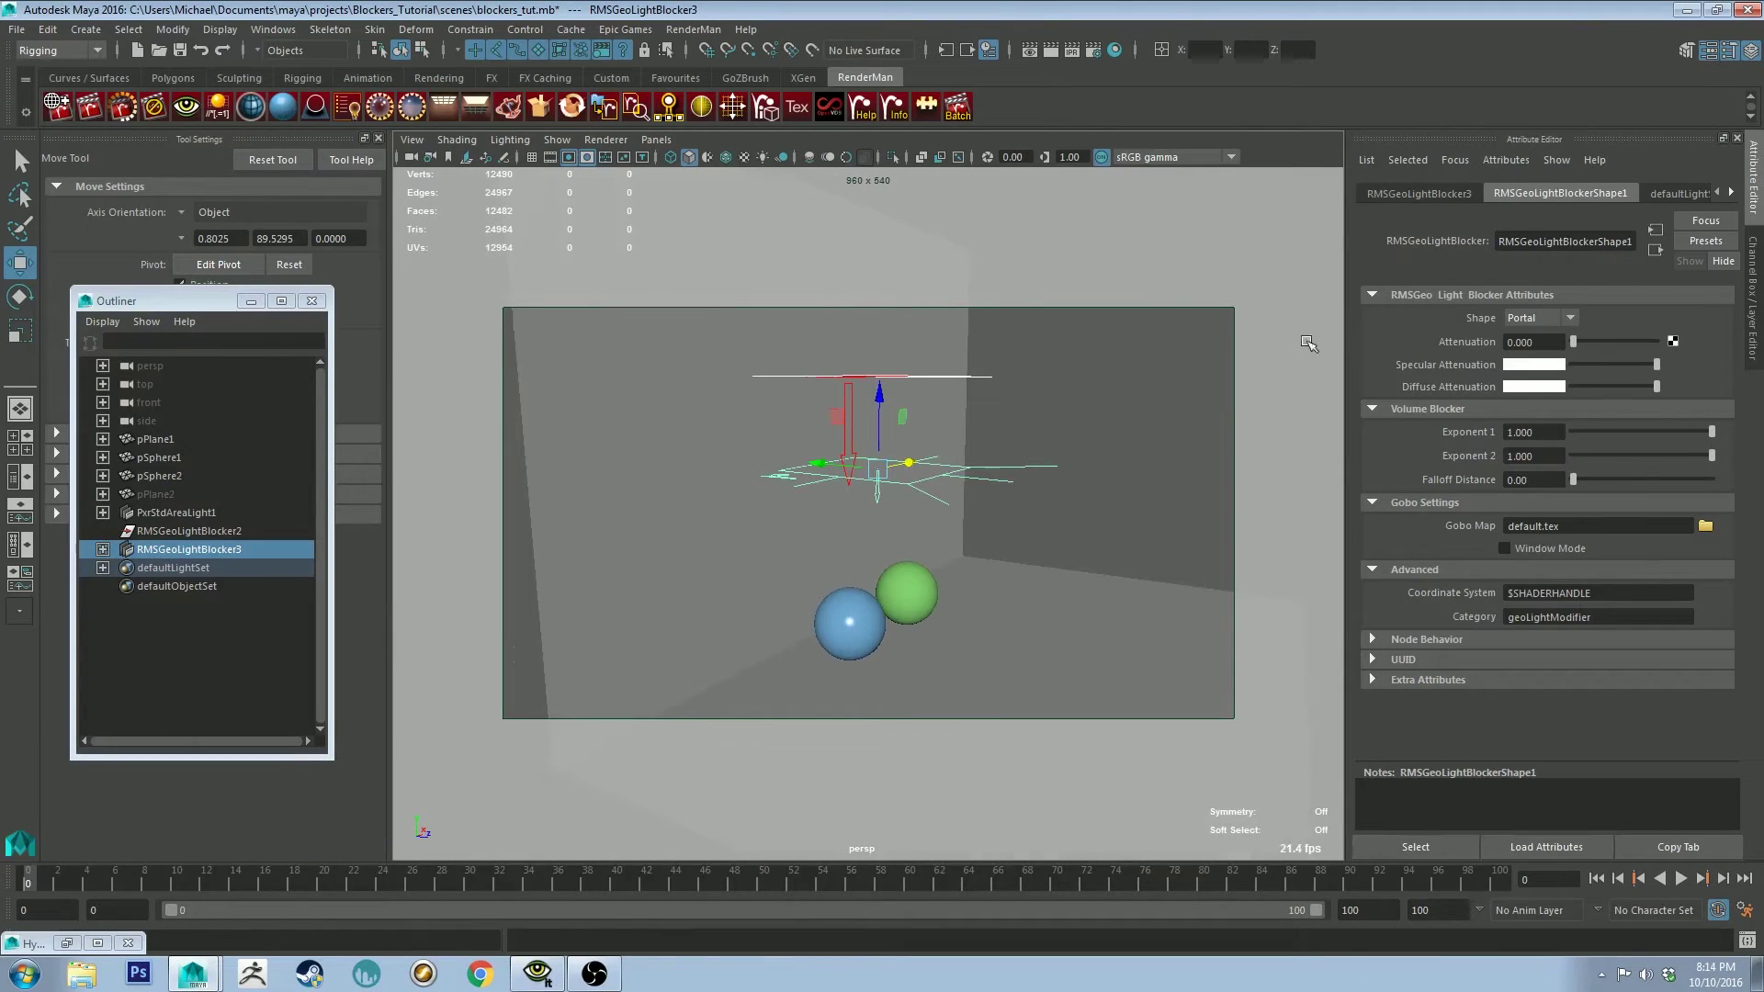
- Move the light blocker beside the spheres near the floor and rotate it upright with a slight tilt
{"action": "mouse_move", "coordinate": [894, 435]}
{"action": "left_mouse_down", "text": "alt"}
{"action": "mouse_move", "coordinate": [888, 459]}
{"action": "mouse_move", "coordinate": [887, 431]}
{"action": "left_mouse_up", "text": "alt"}
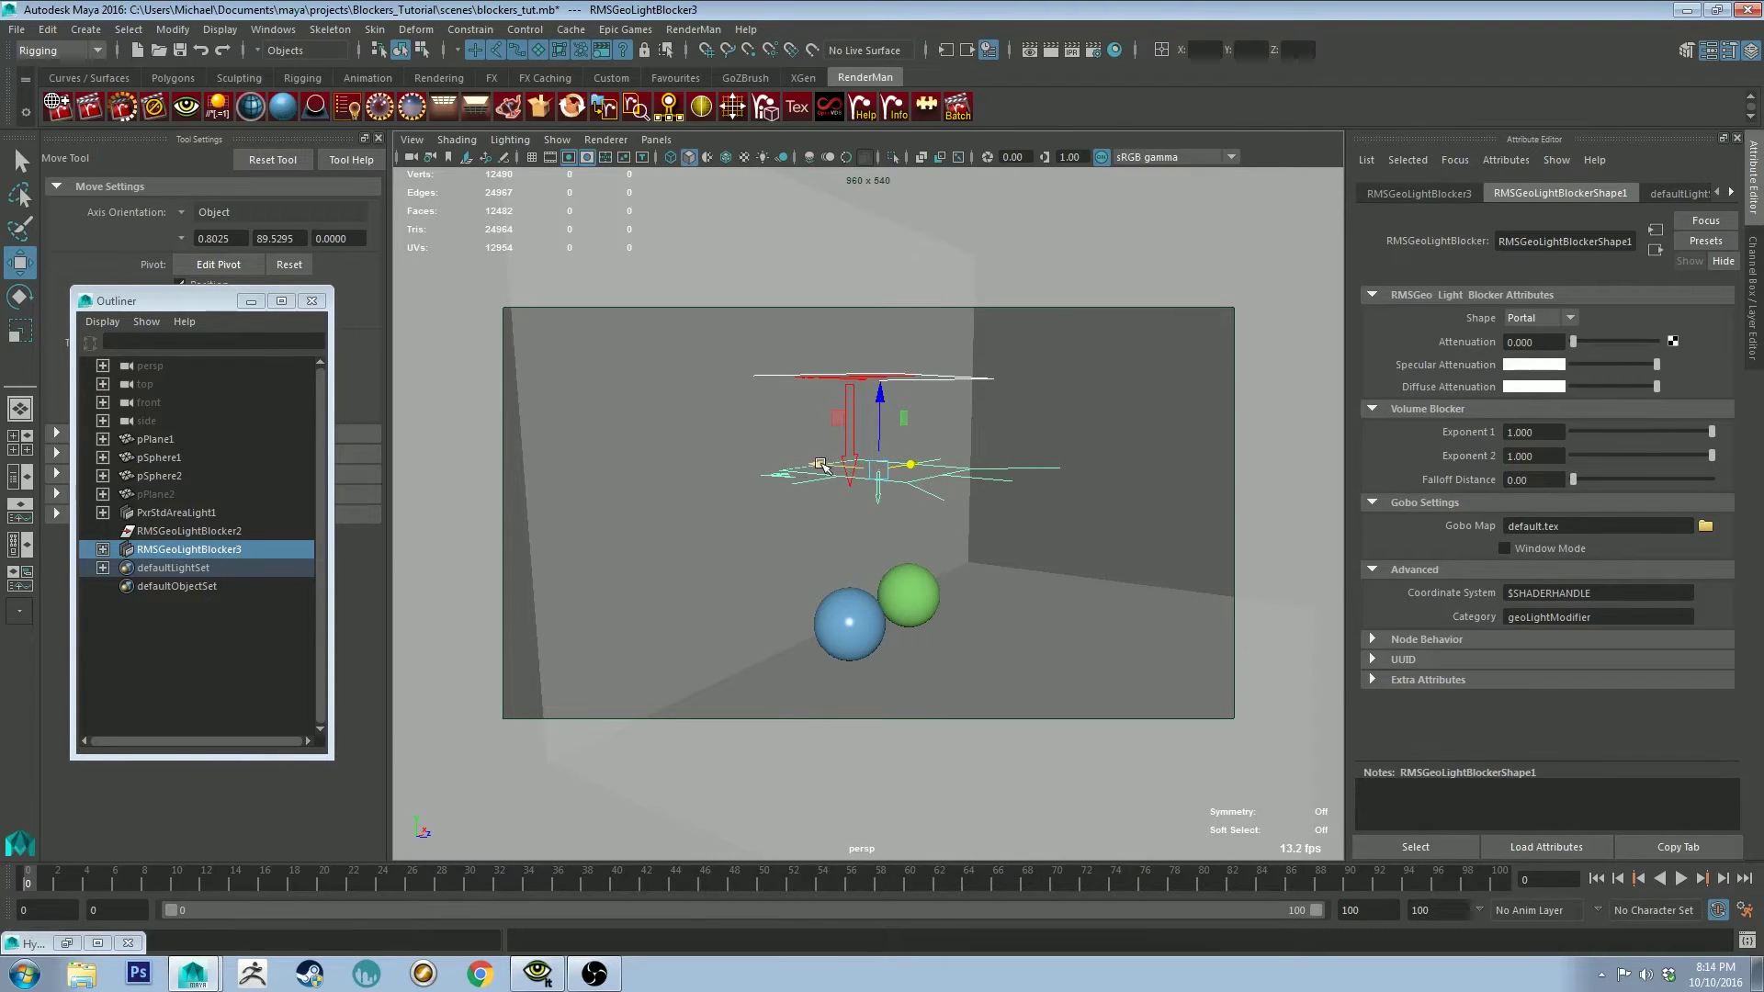
{"action": "left_click_drag", "start_coordinate": [821, 464], "coordinate": [998, 479]}
{"action": "key", "text": "e"}
{"action": "left_click_drag", "start_coordinate": [1099, 433], "coordinate": [1110, 531]}
{"action": "key", "text": "w"}
{"action": "left_click_drag", "start_coordinate": [1054, 414], "coordinate": [1053, 539]}
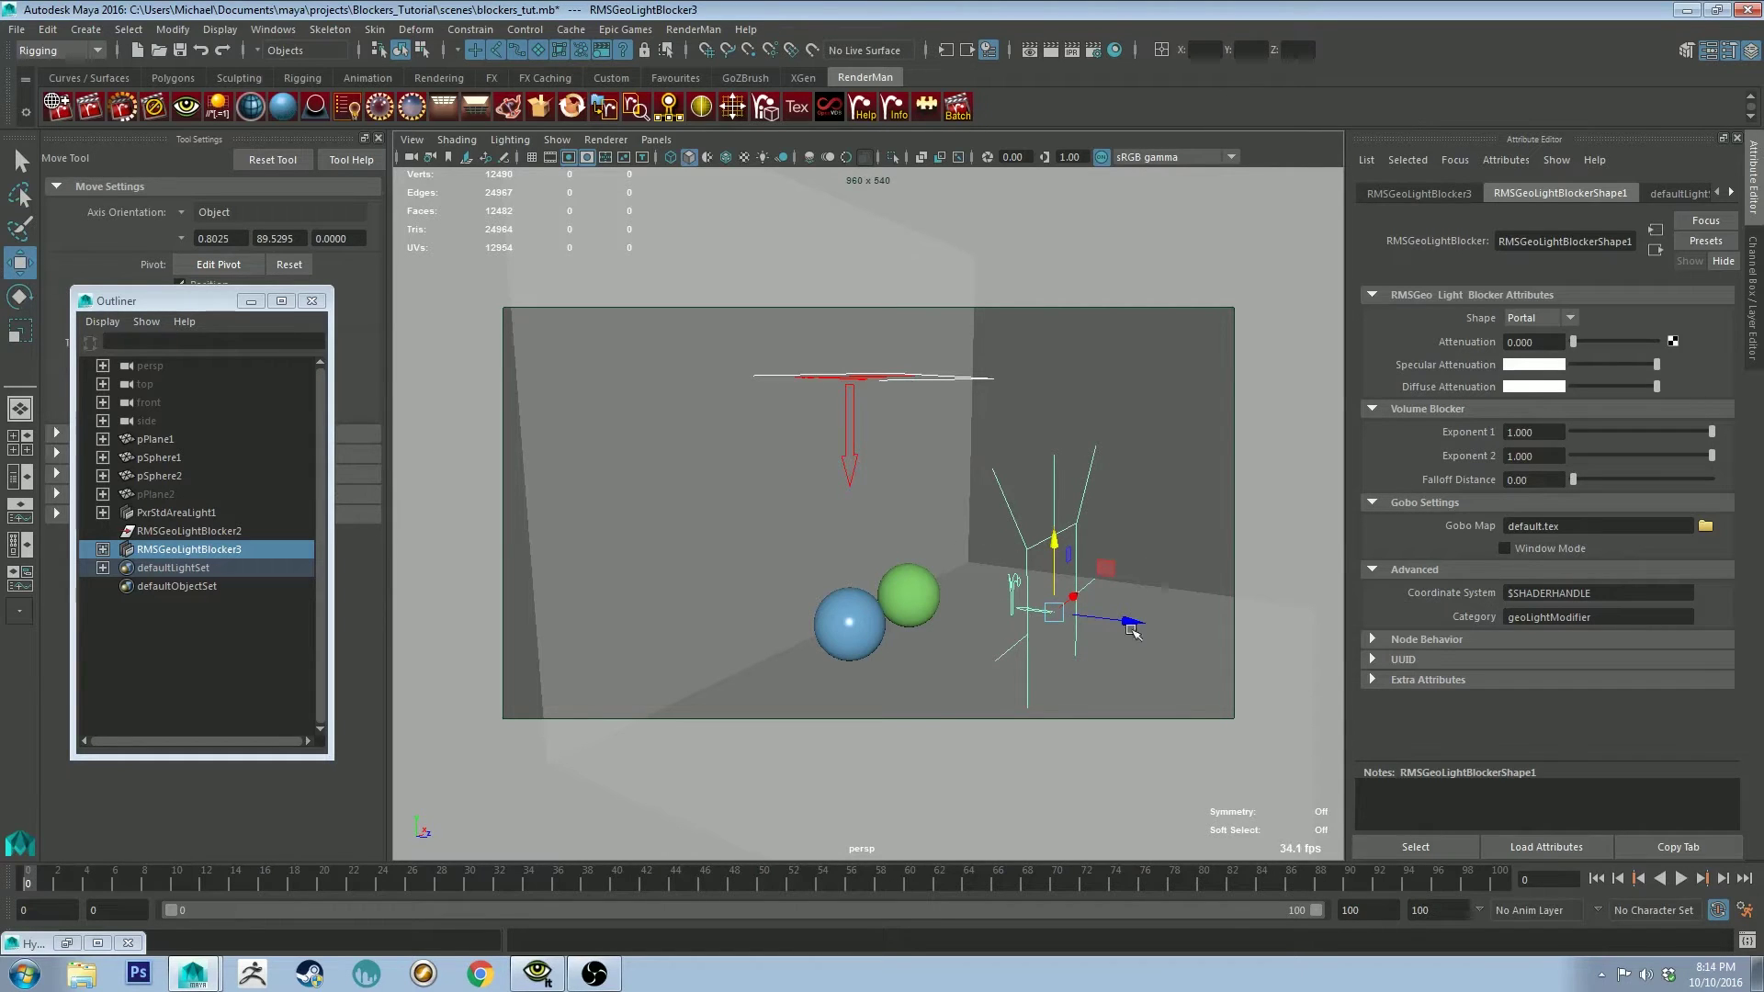
{"action": "key", "text": "e"}
{"action": "left_click_drag", "start_coordinate": [1109, 579], "coordinate": [949, 681]}
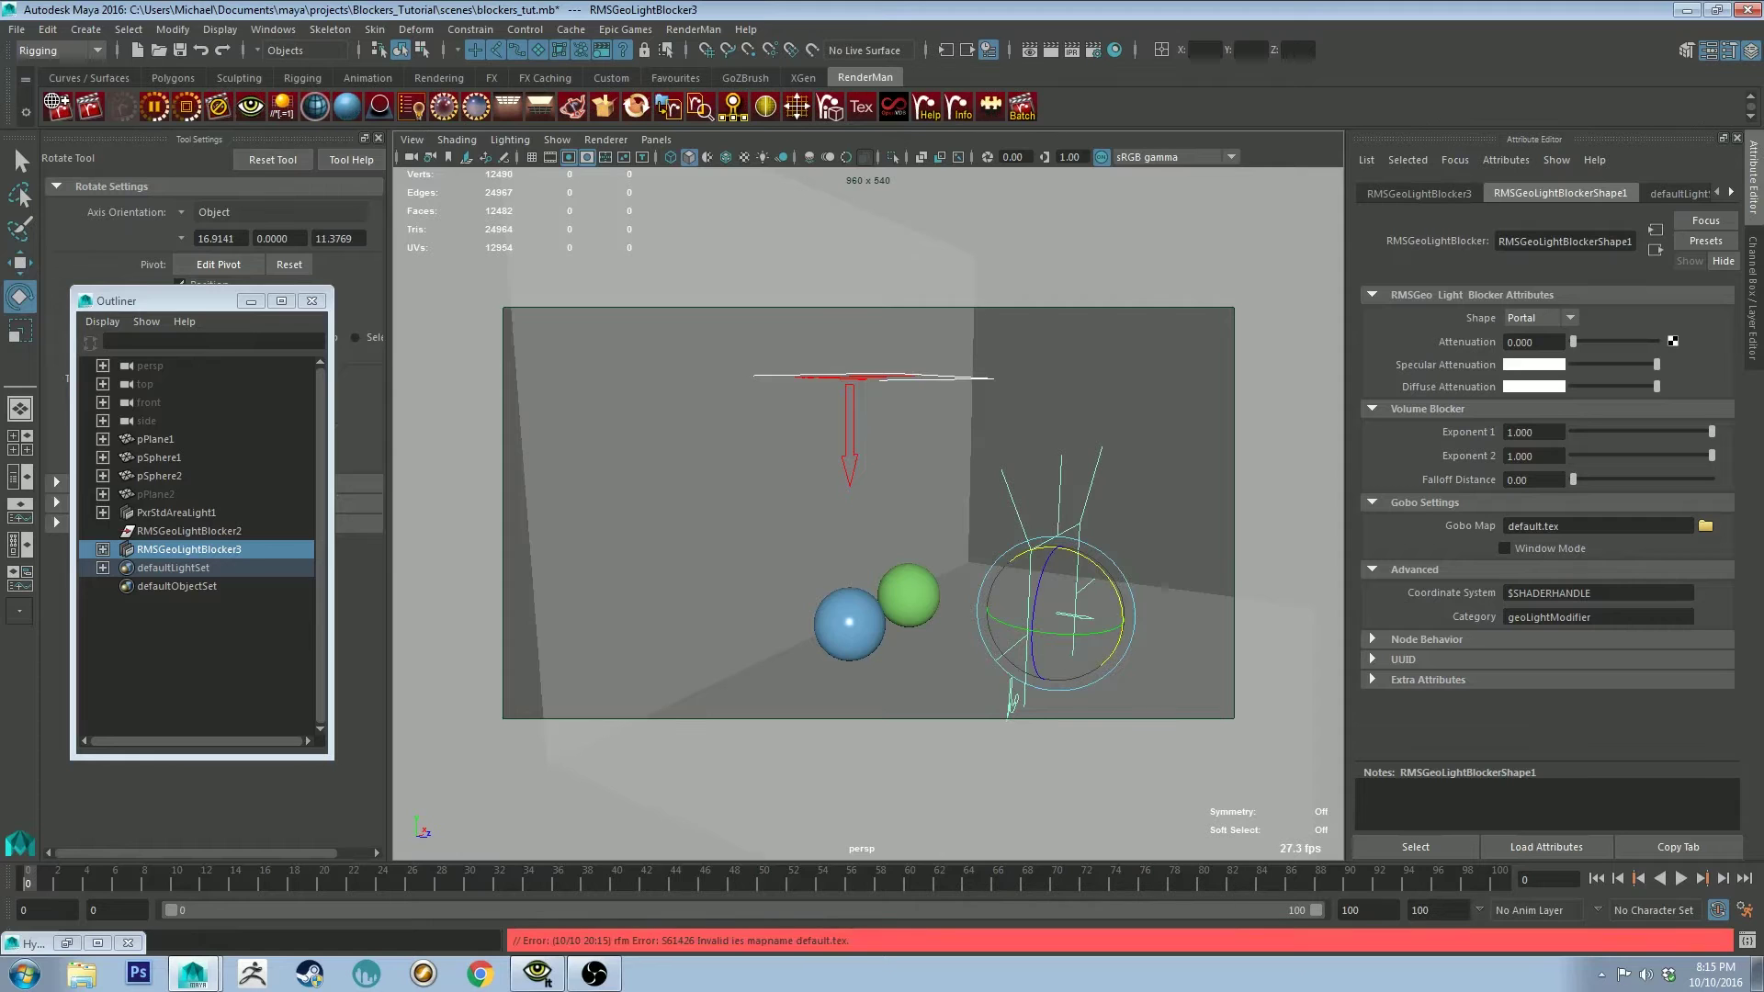
- Examine the re-render with the repositioned blocker, stop it and move the render window out of the way
{"action": "left_click_drag", "start_coordinate": [0, 145], "coordinate": [1099, 149]}
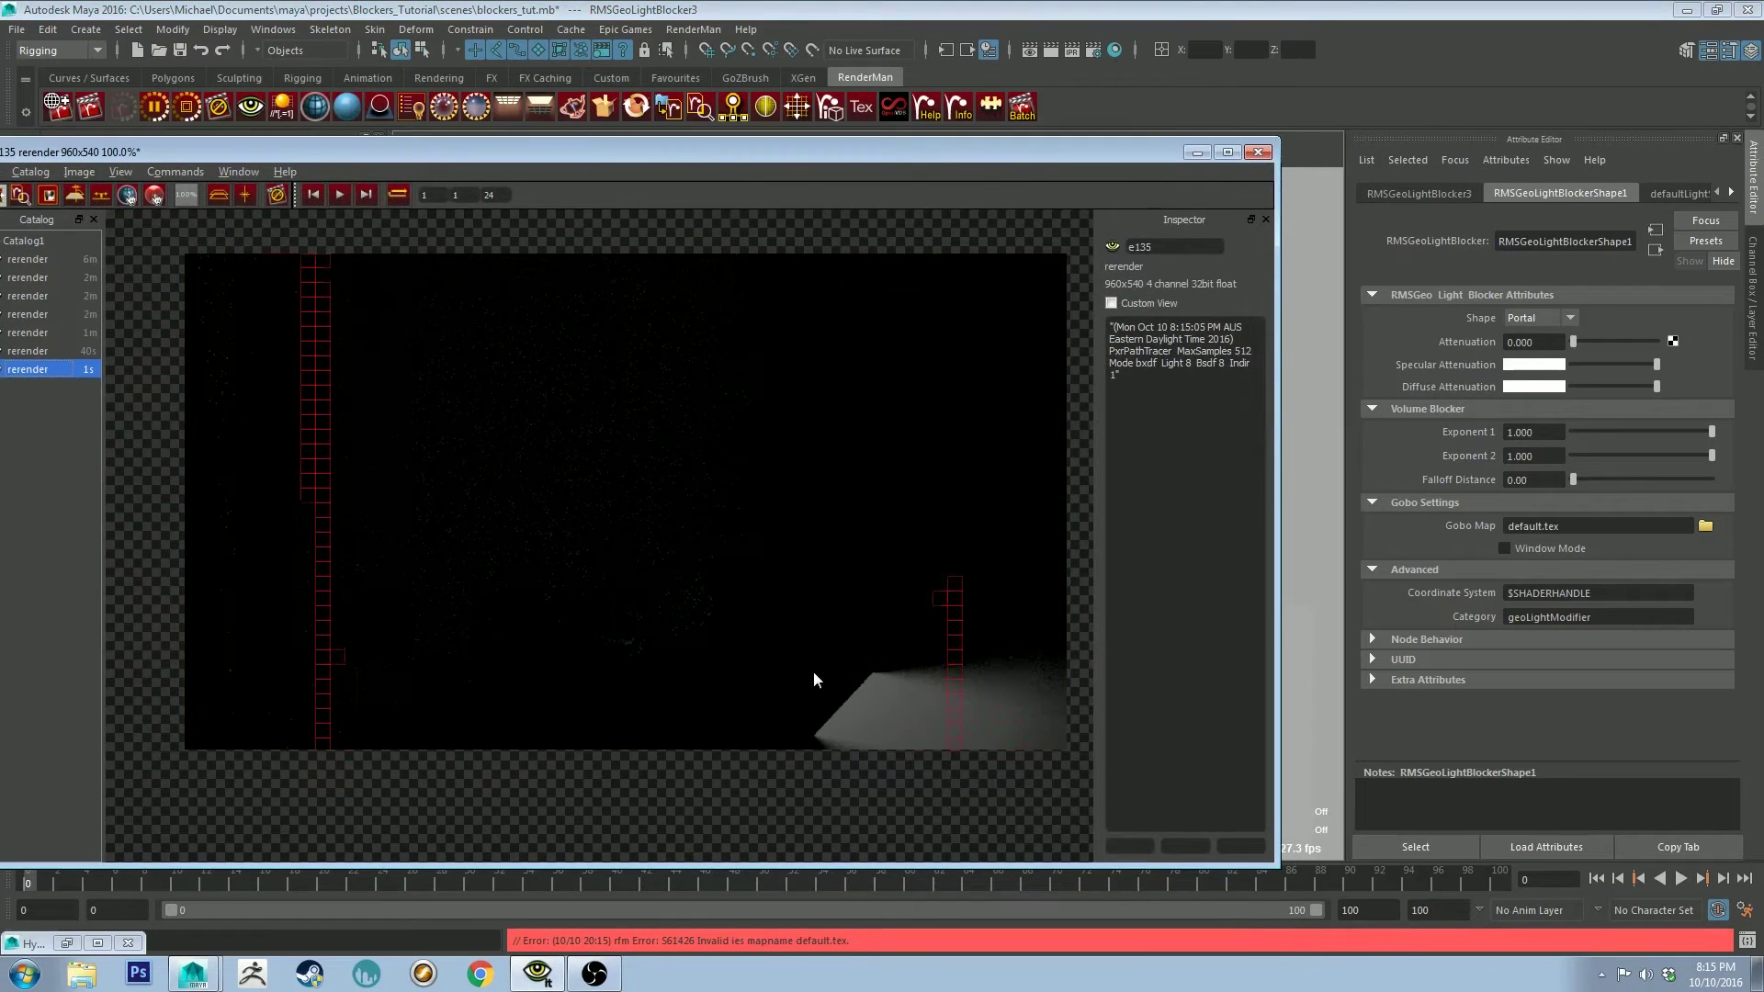
{"action": "left_click", "coordinate": [277, 193]}
{"action": "left_click_drag", "start_coordinate": [491, 145], "coordinate": [0, 156]}
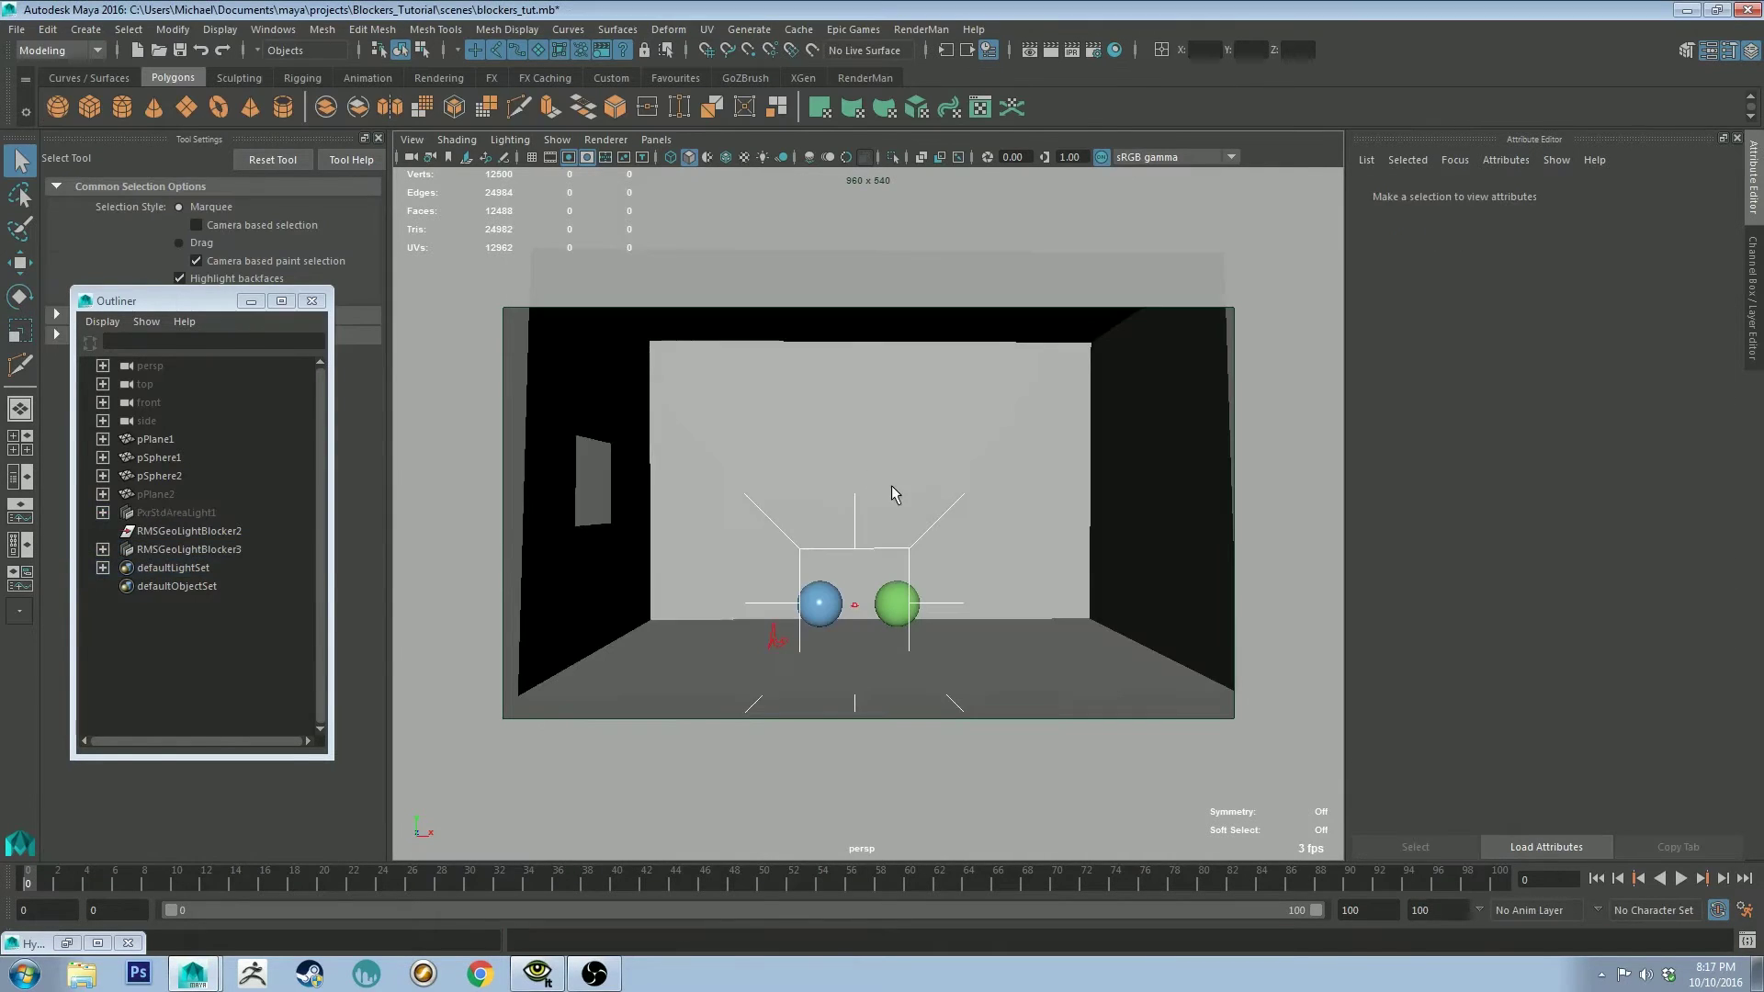
- Create a RenderMan environment map light around the room
{"action": "right_click_drag", "start_coordinate": [891, 485], "coordinate": [815, 393], "text": "alt"}
{"action": "left_click_drag", "start_coordinate": [815, 393], "coordinate": [807, 454], "text": "alt"}
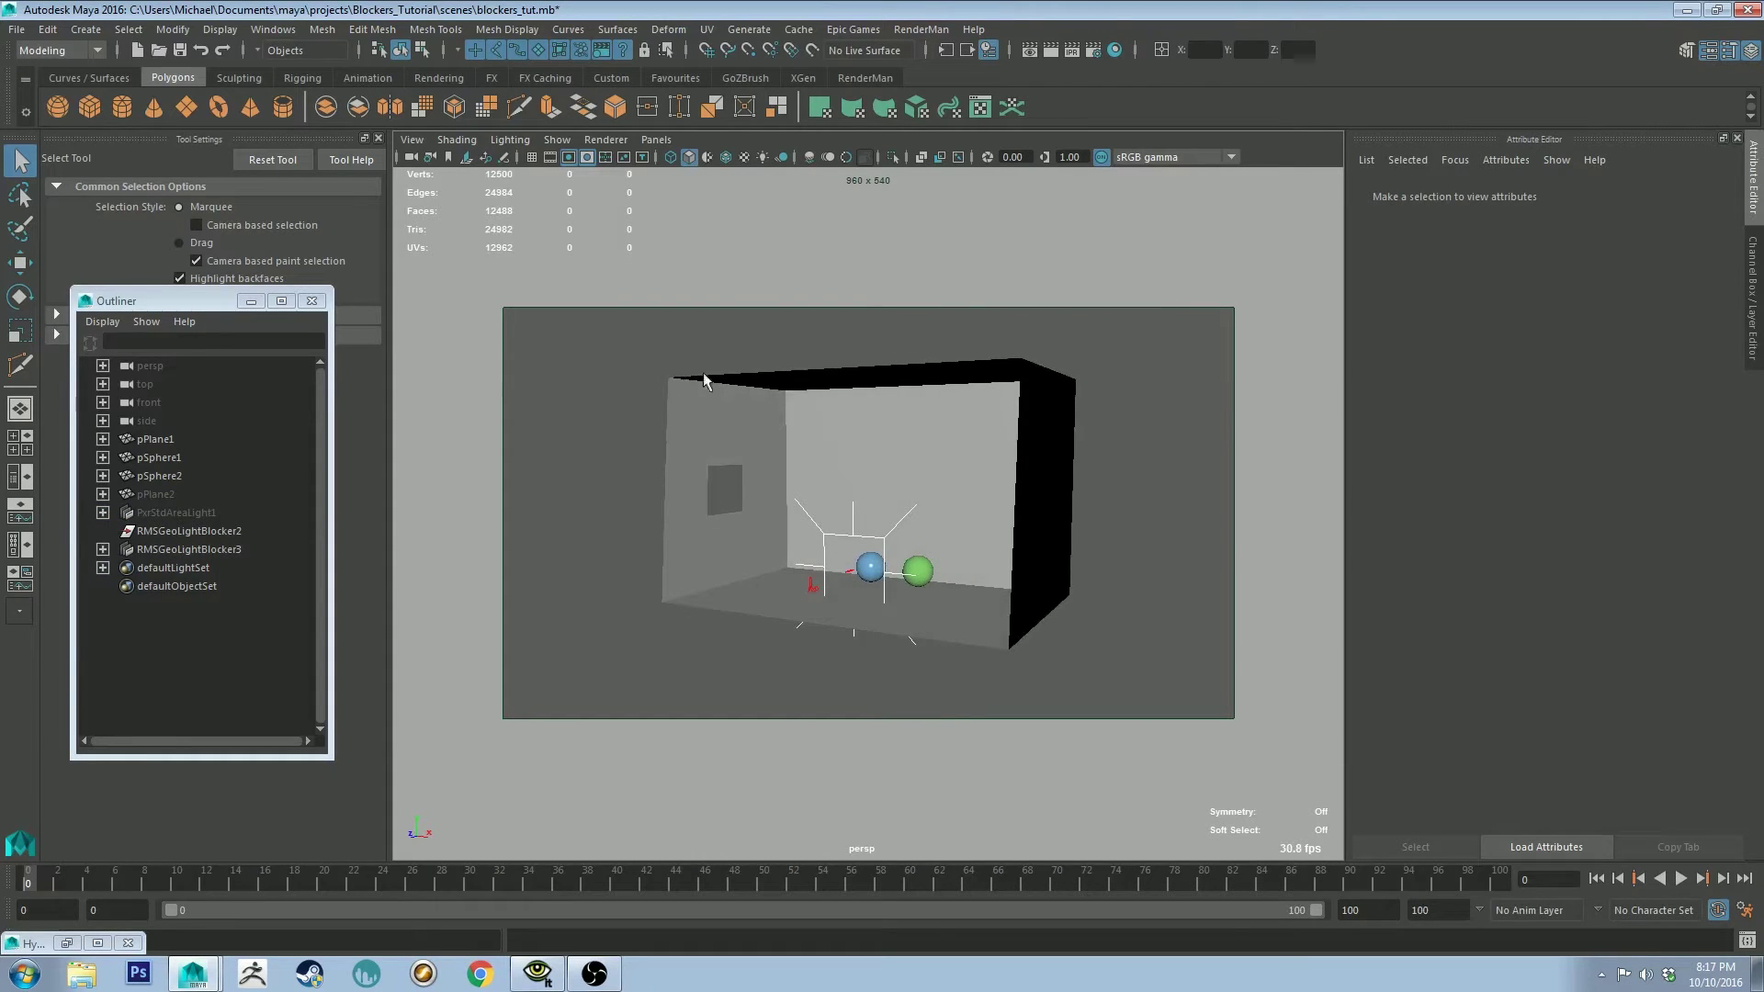
{"action": "left_click", "coordinate": [883, 79]}
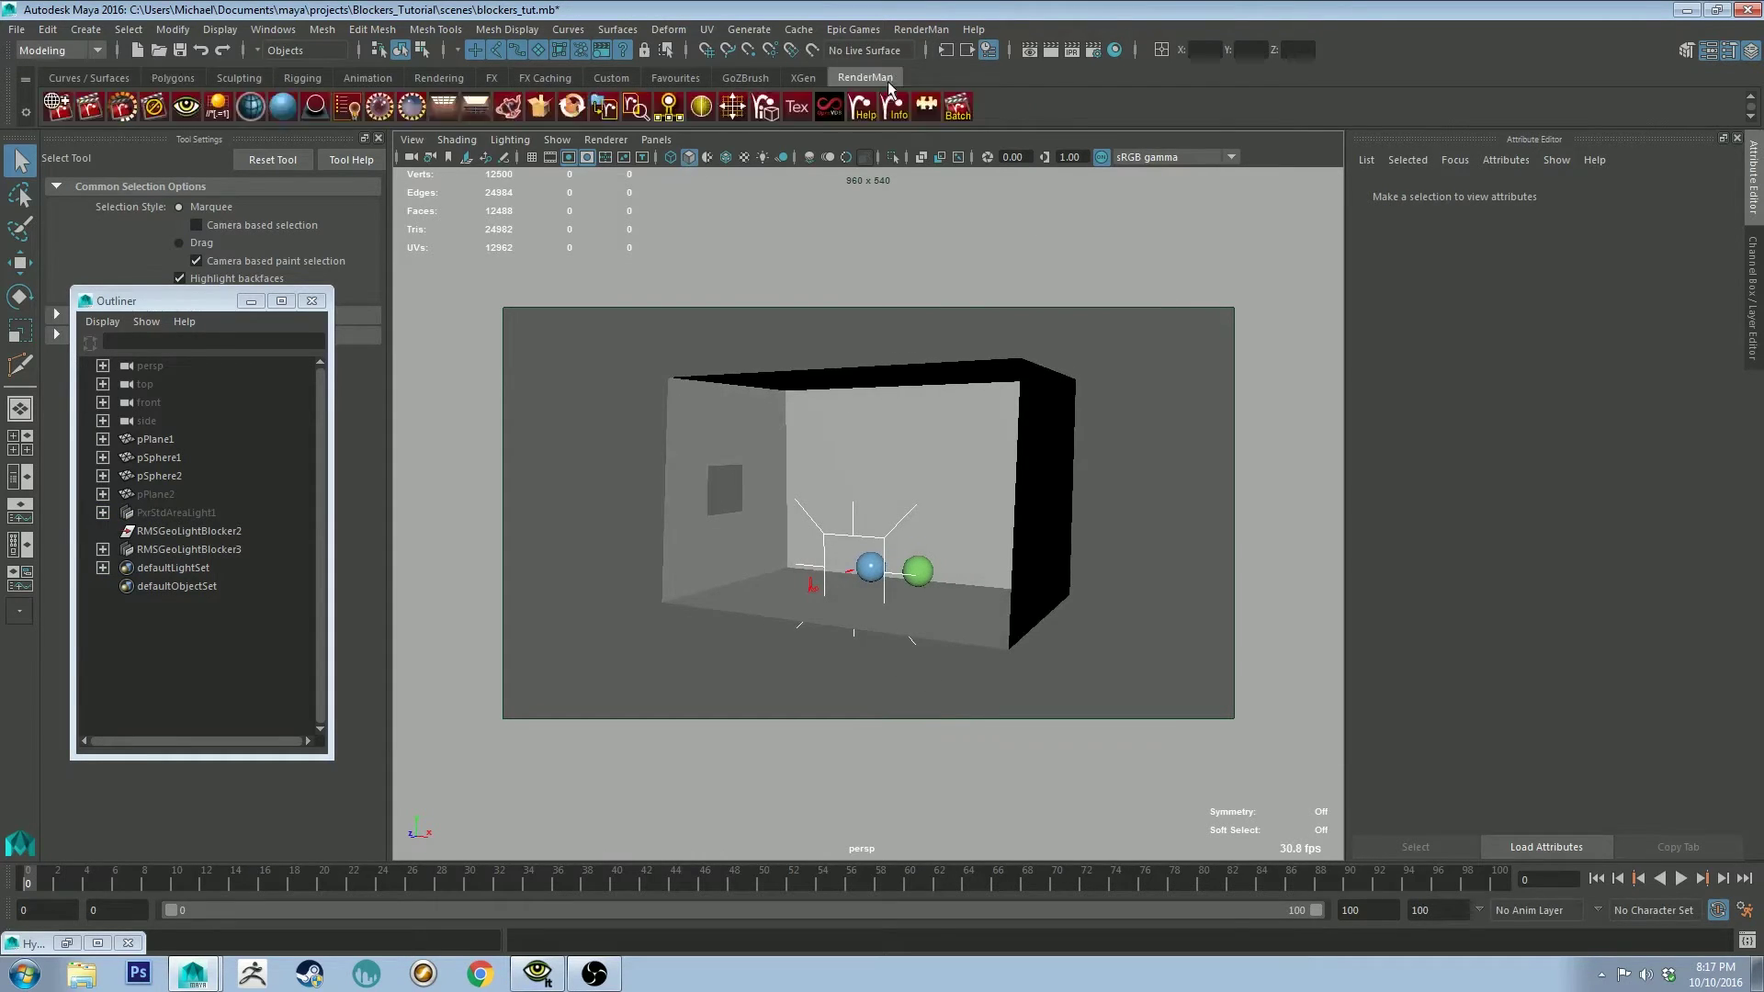
{"action": "left_click", "coordinate": [379, 106]}
{"action": "left_click_drag", "start_coordinate": [619, 422], "coordinate": [687, 438], "text": "alt"}
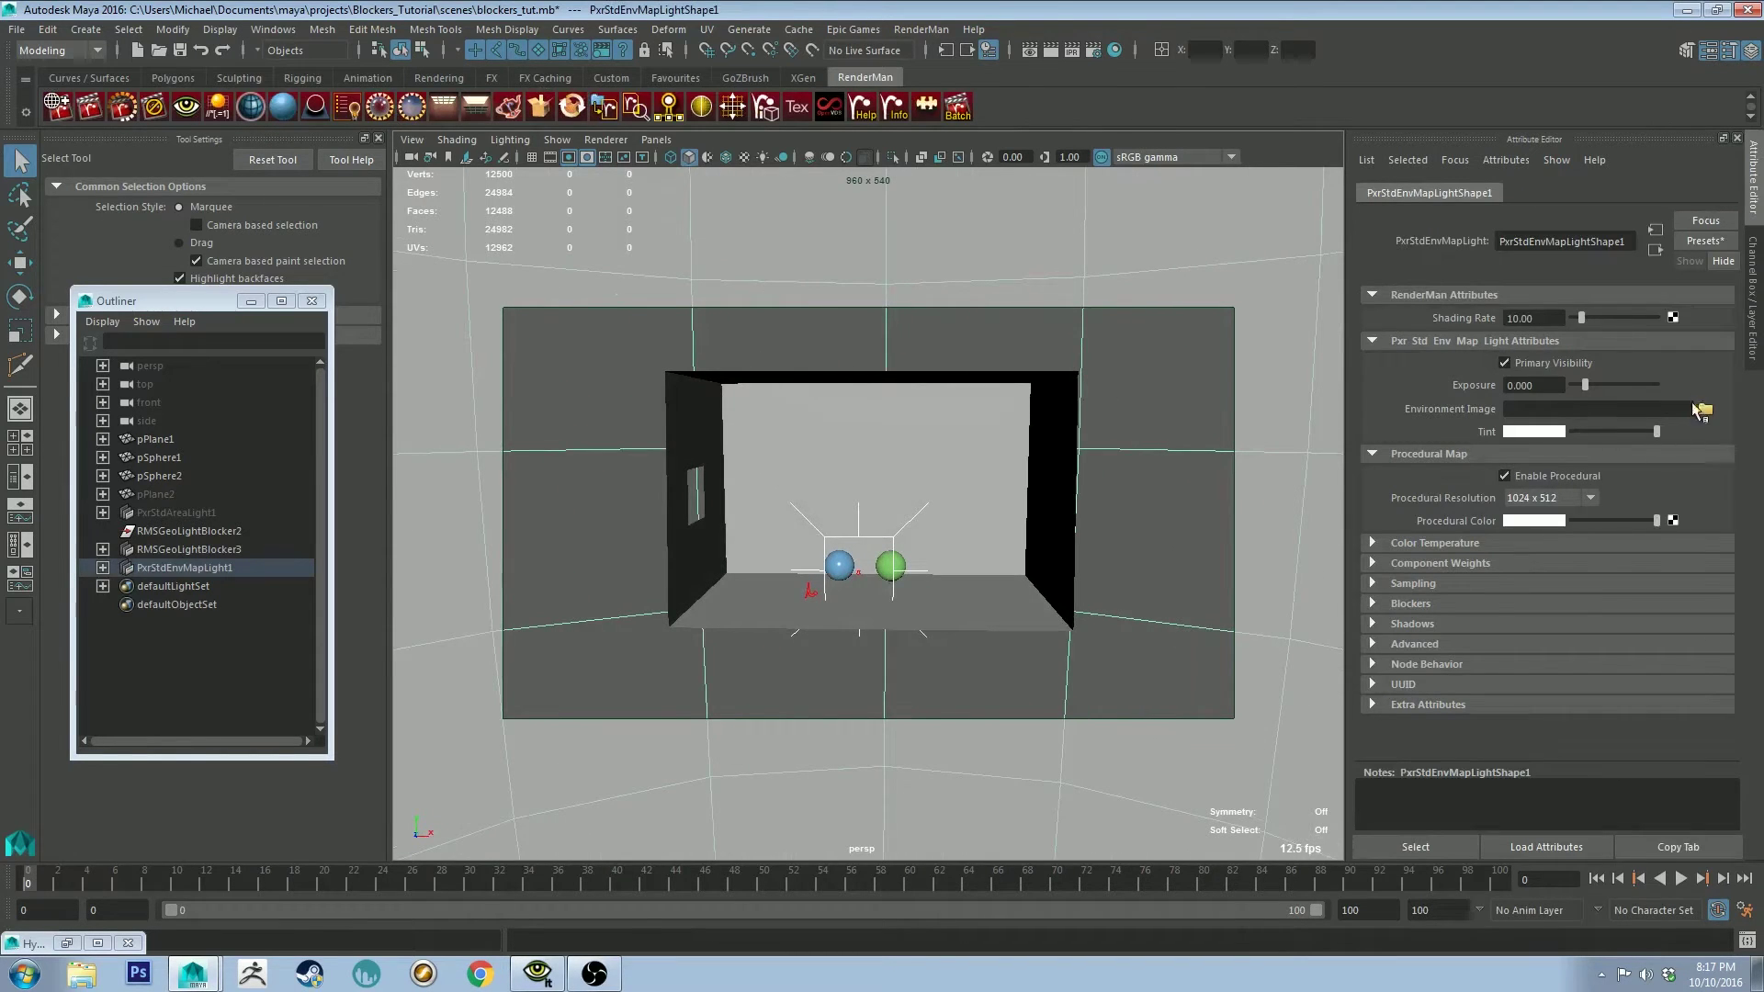
- Load wharf_sunset.jpg from the HDRI textures folder as the environment light's Environment Image
{"action": "left_click", "coordinate": [1703, 409]}
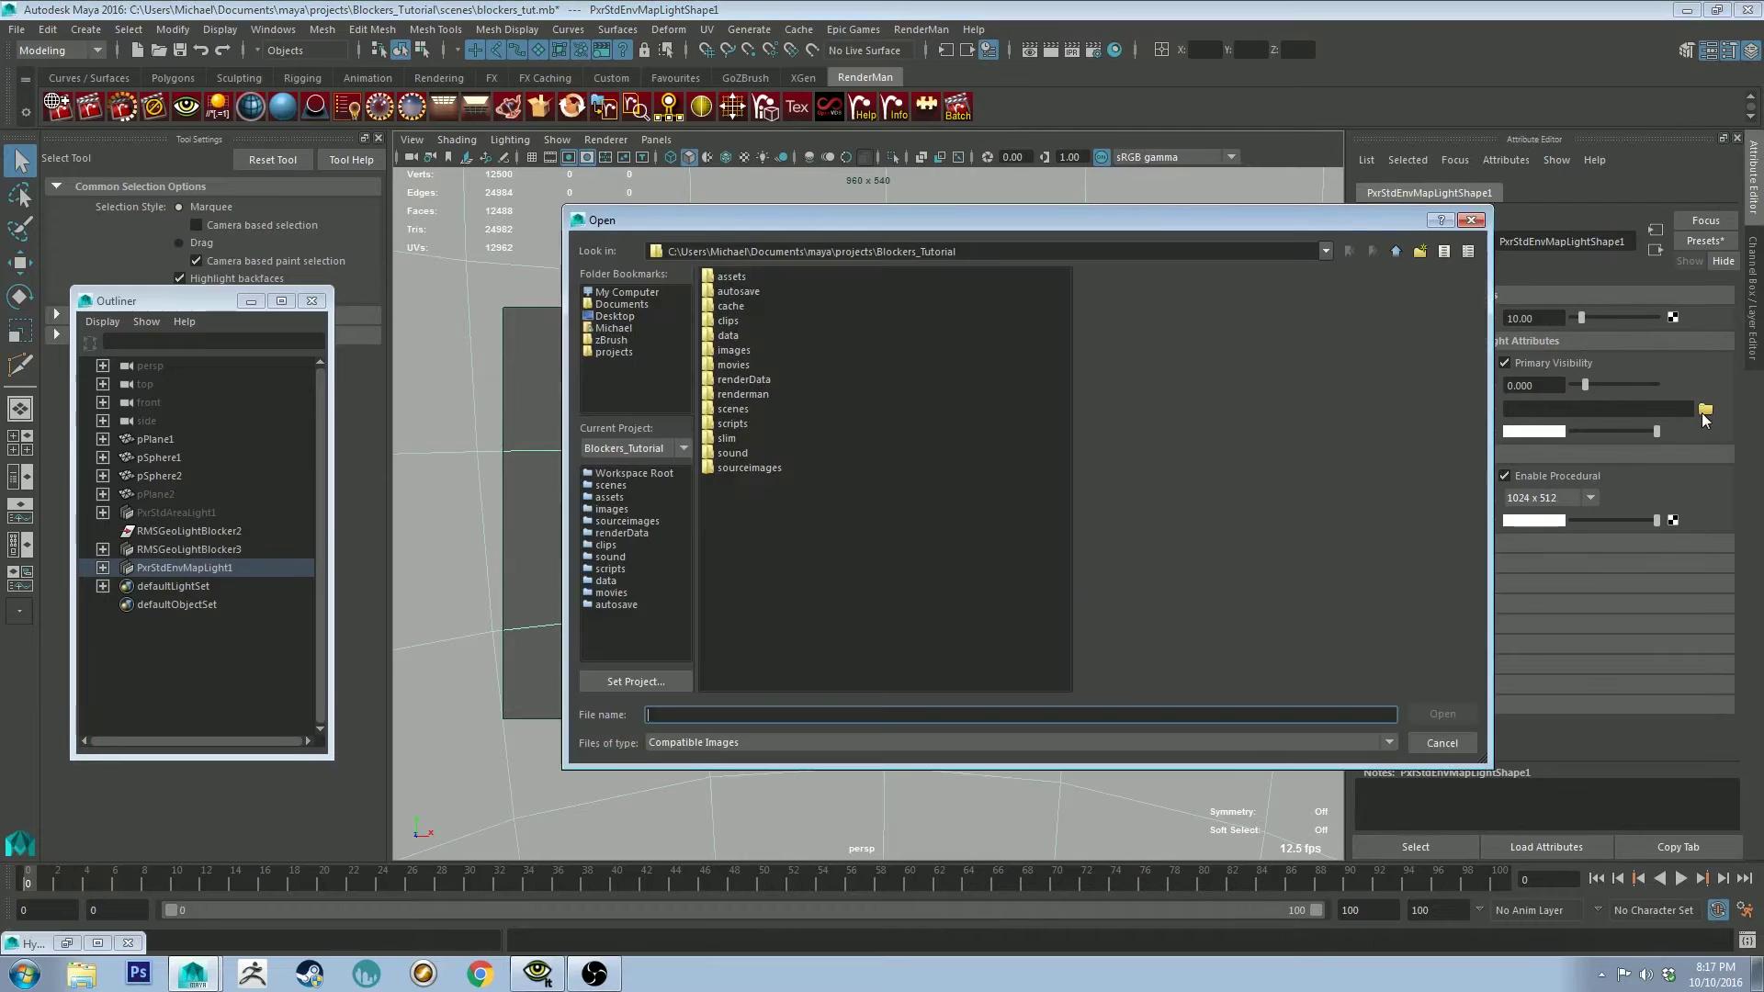
{"action": "left_click", "coordinate": [1393, 251]}
{"action": "left_click", "coordinate": [1393, 251]}
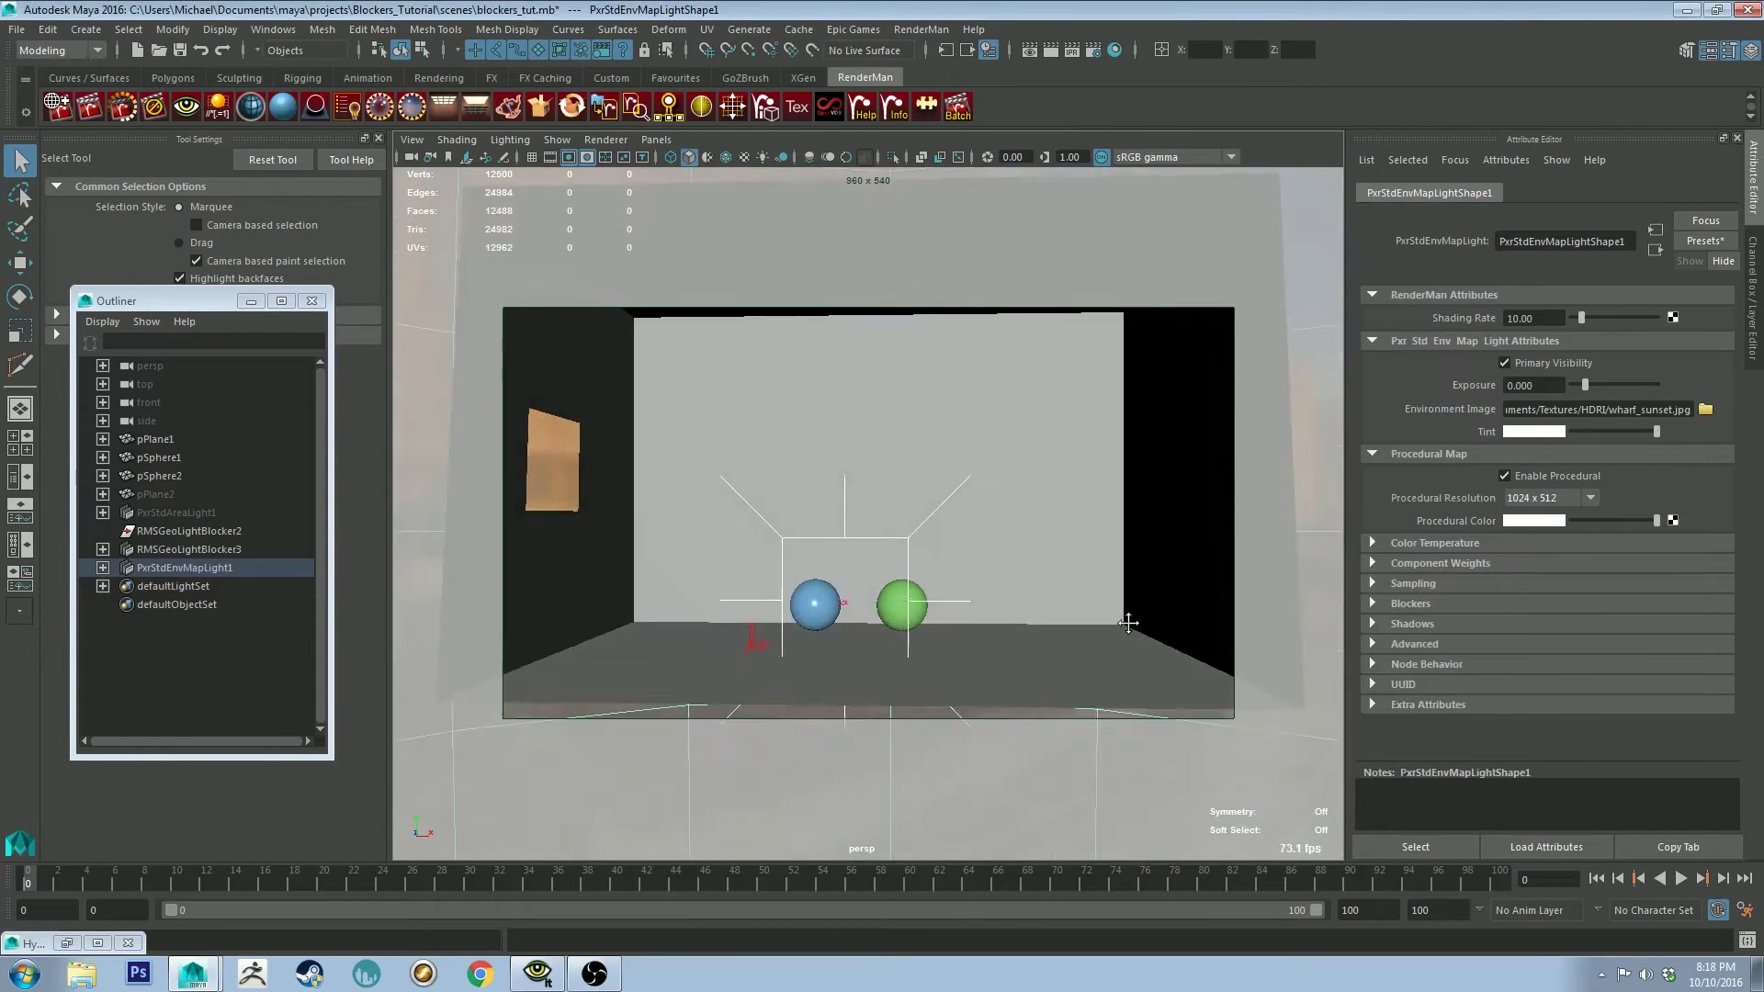
- Examine the room, its window opening and the surrounding environment image from inside and outside
{"action": "middle_click_drag", "start_coordinate": [1128, 629], "coordinate": [1133, 660], "text": "alt"}
{"action": "left_click_drag", "start_coordinate": [1092, 610], "coordinate": [1072, 593], "text": "alt"}
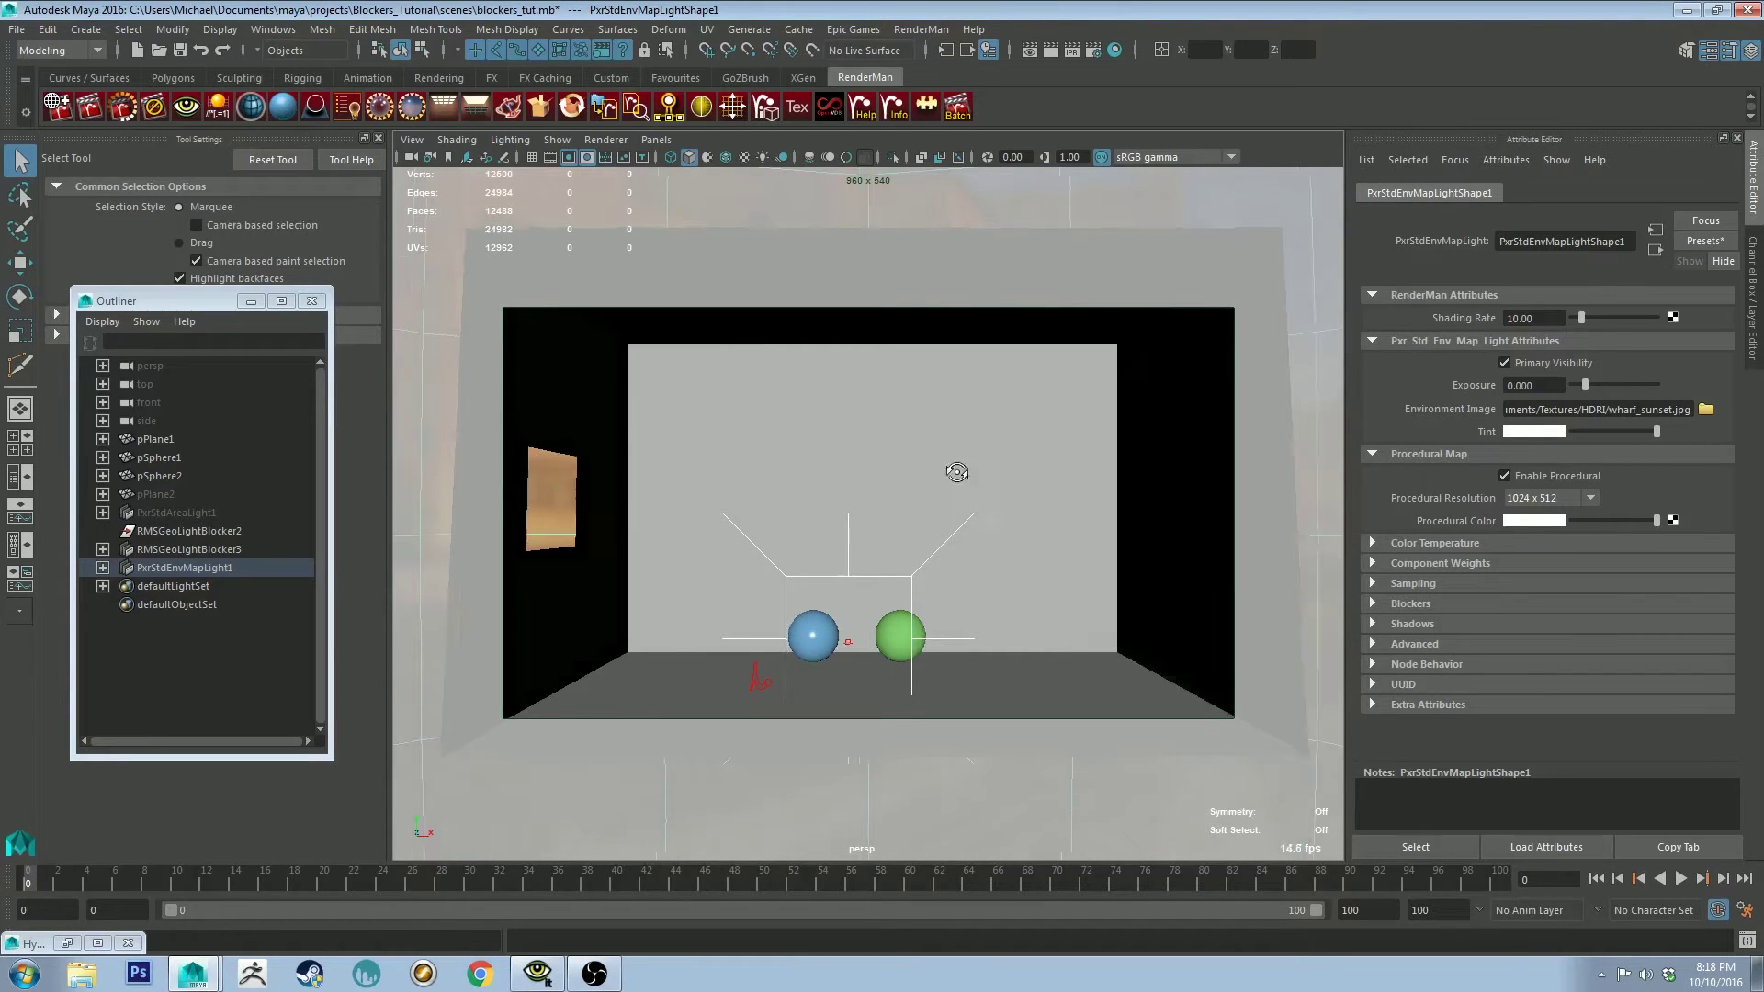
{"action": "left_click_drag", "start_coordinate": [941, 477], "coordinate": [774, 403], "text": "alt"}
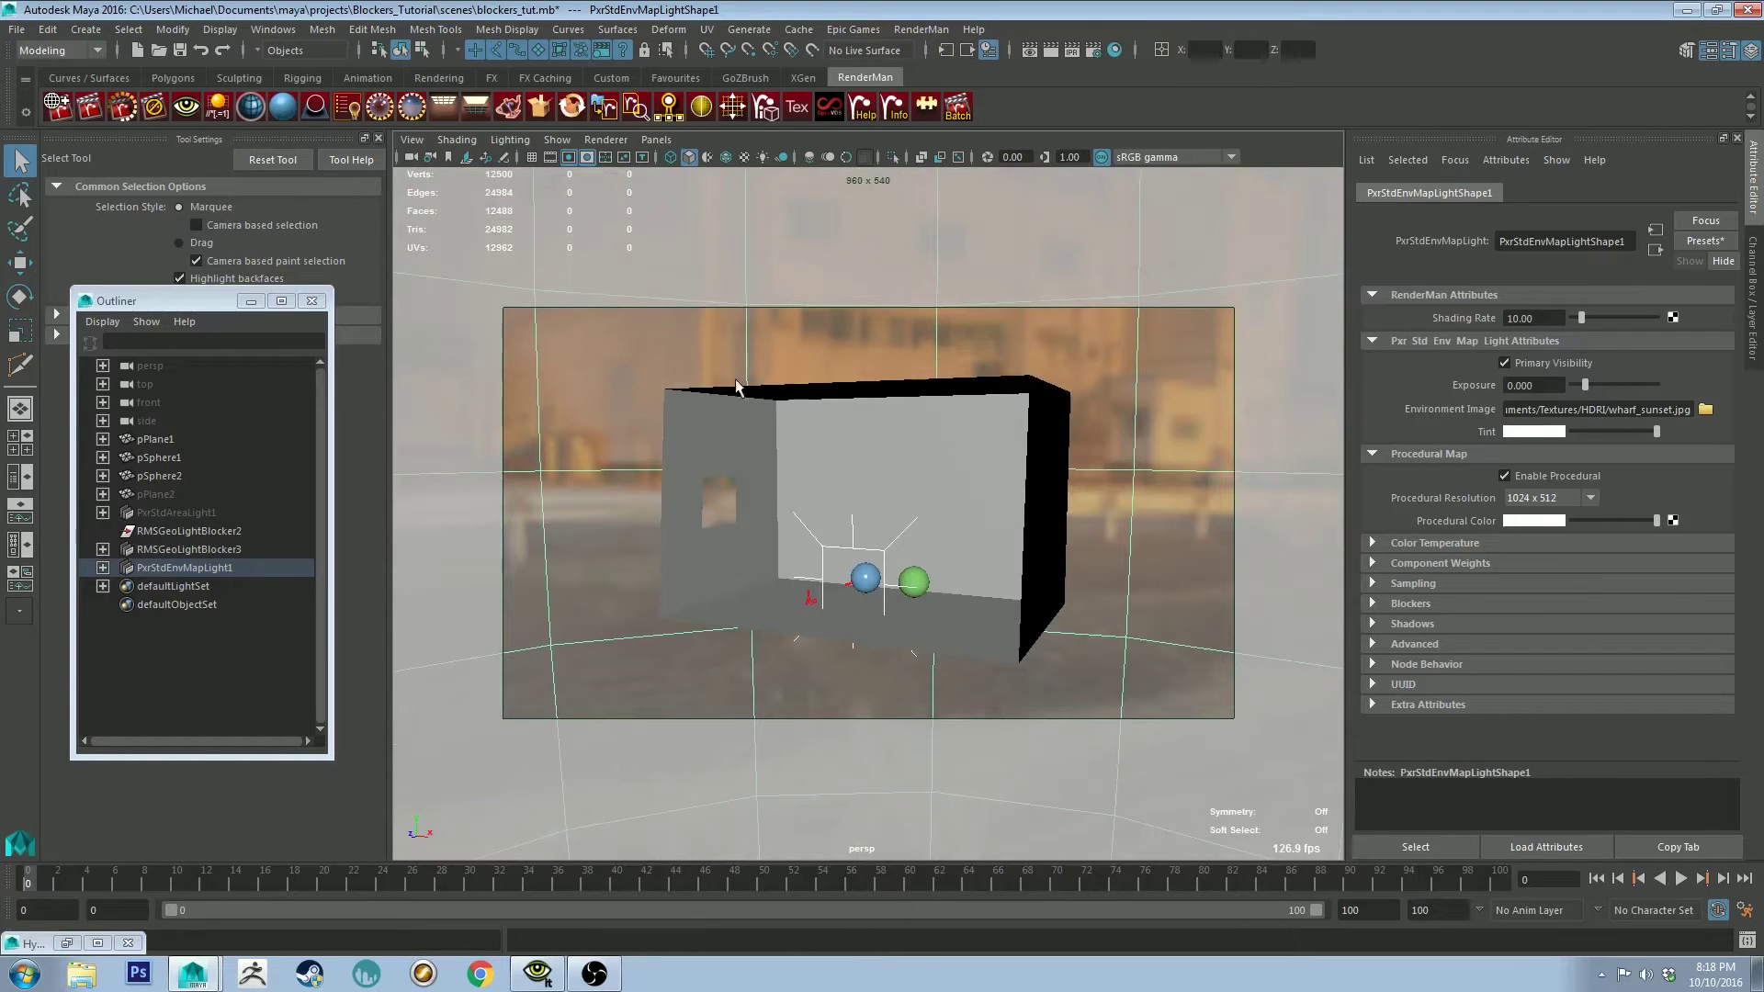
{"action": "left_click_drag", "start_coordinate": [948, 483], "coordinate": [865, 464], "text": "alt"}
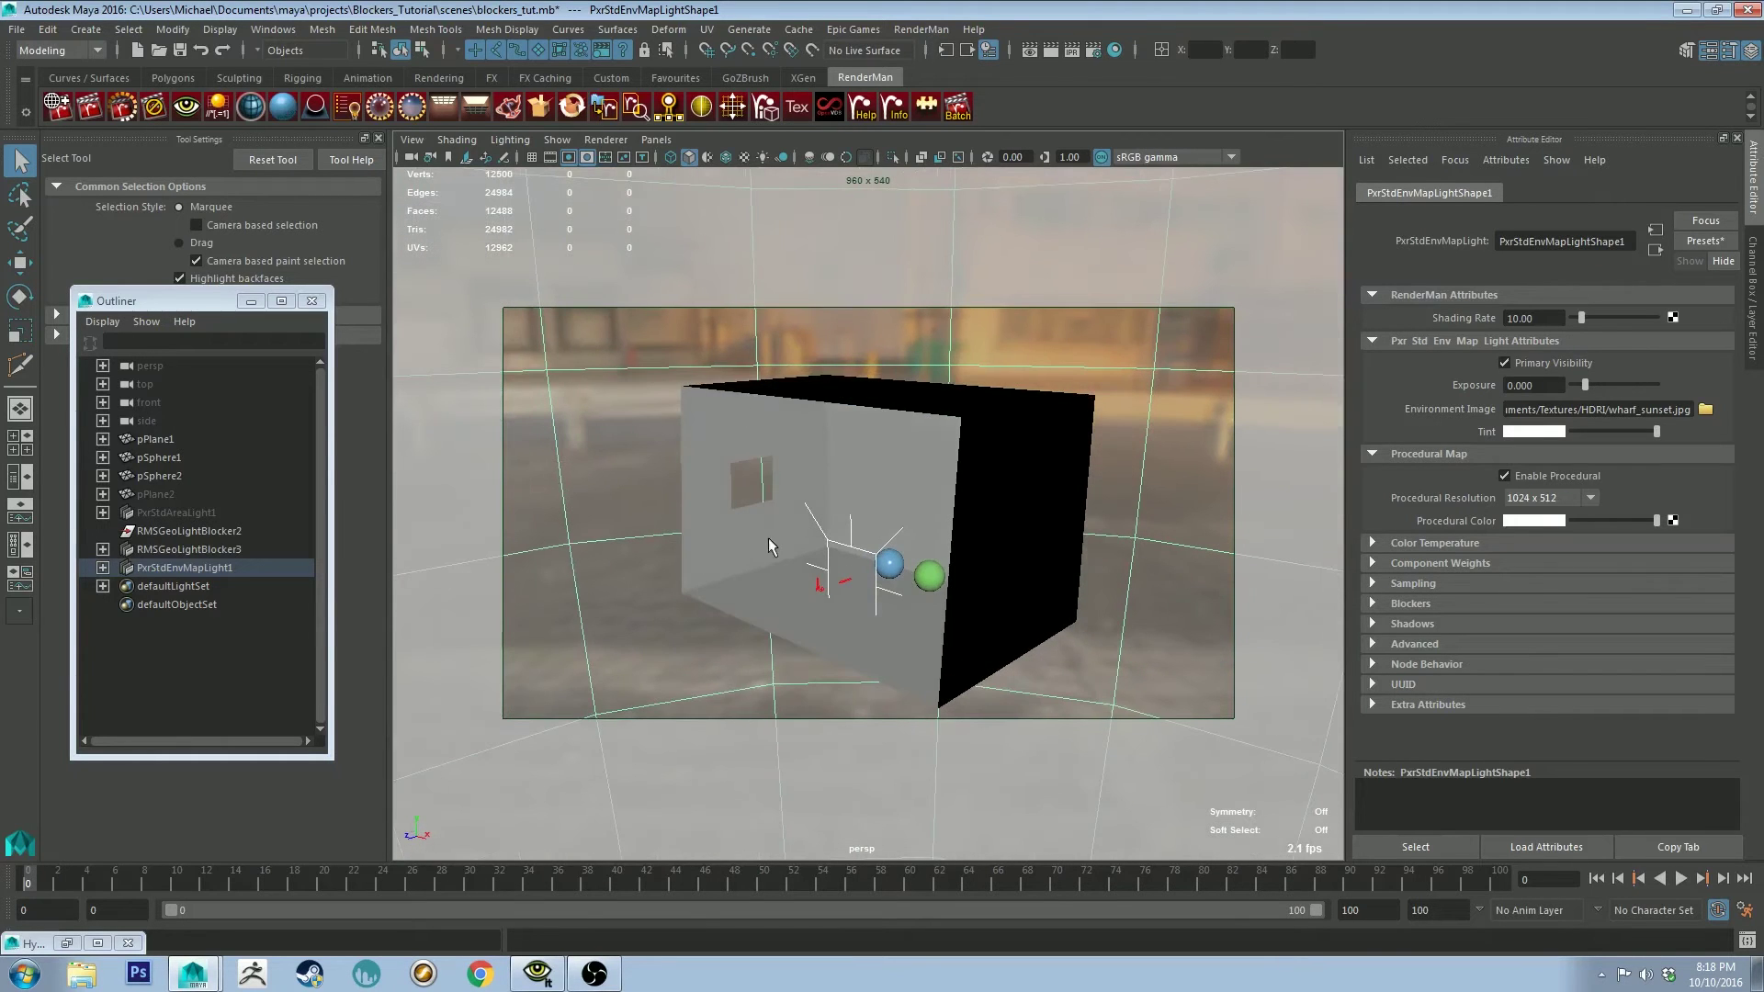
{"action": "left_click_drag", "start_coordinate": [767, 542], "coordinate": [917, 539], "text": "alt"}
{"action": "scroll", "coordinate": [930, 522], "scroll_direction": "down", "scroll_amount": 5}
{"action": "scroll", "coordinate": [920, 494], "scroll_direction": "down", "scroll_amount": 1}
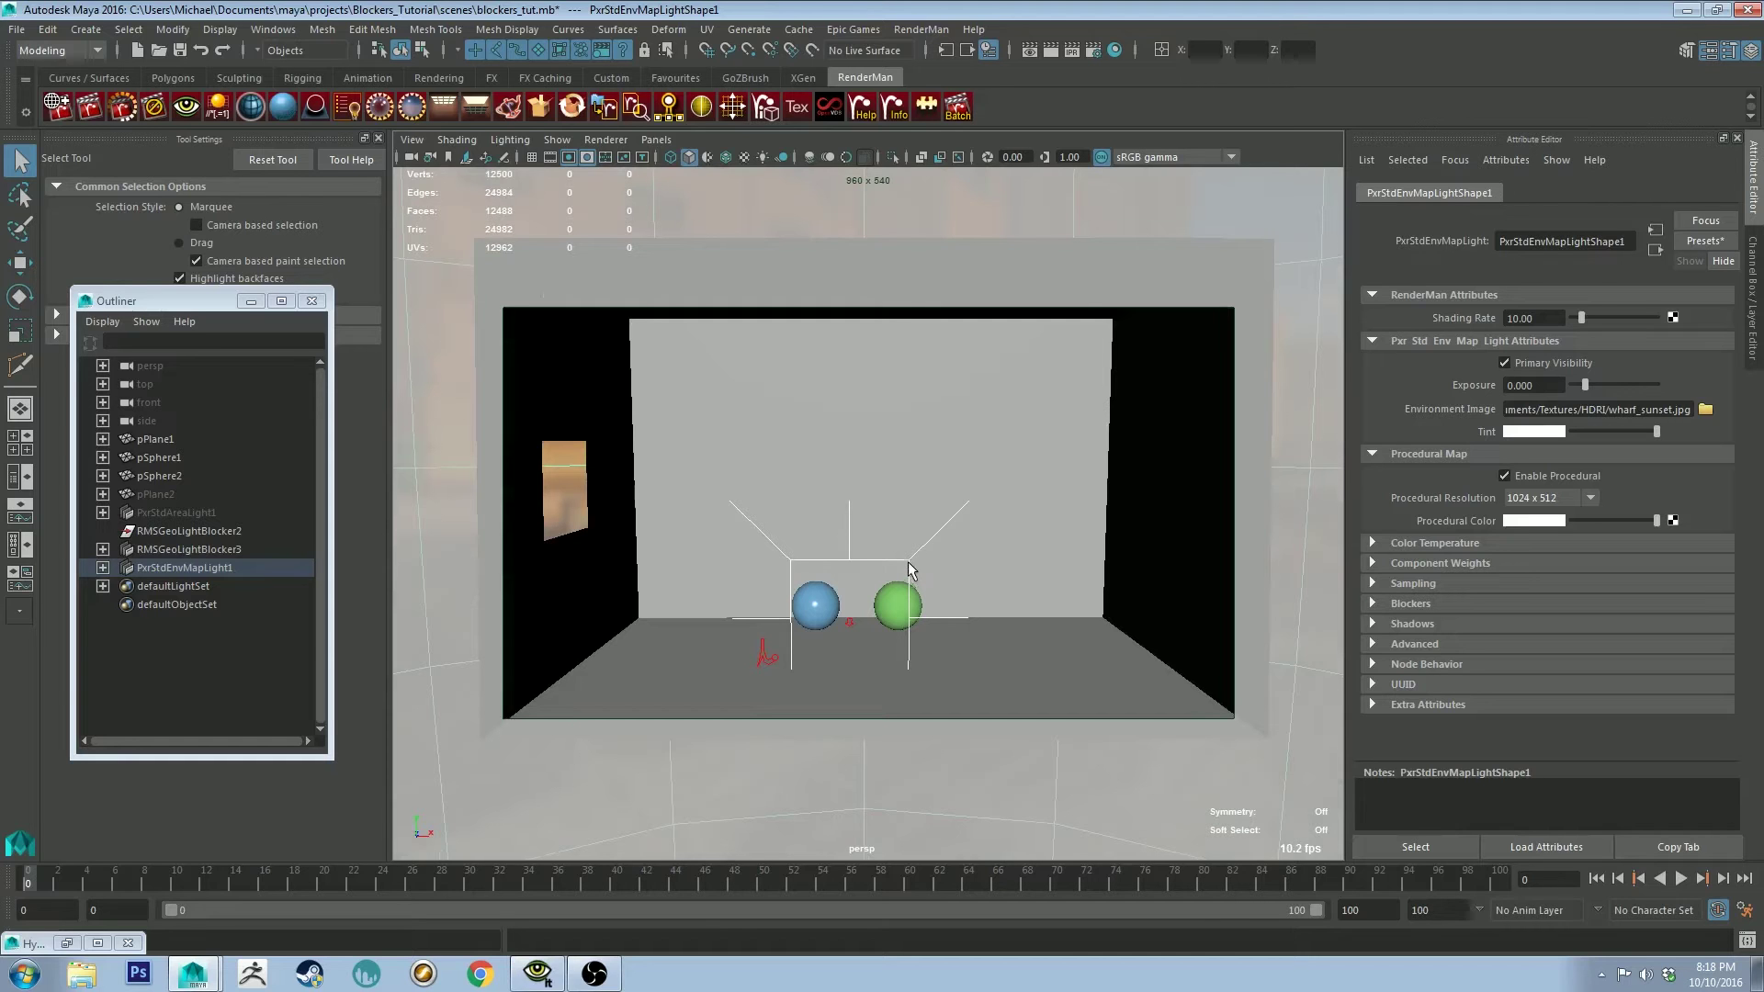
- Delete the existing portal light blocker in front of the spheres
{"action": "left_click", "coordinate": [923, 535]}
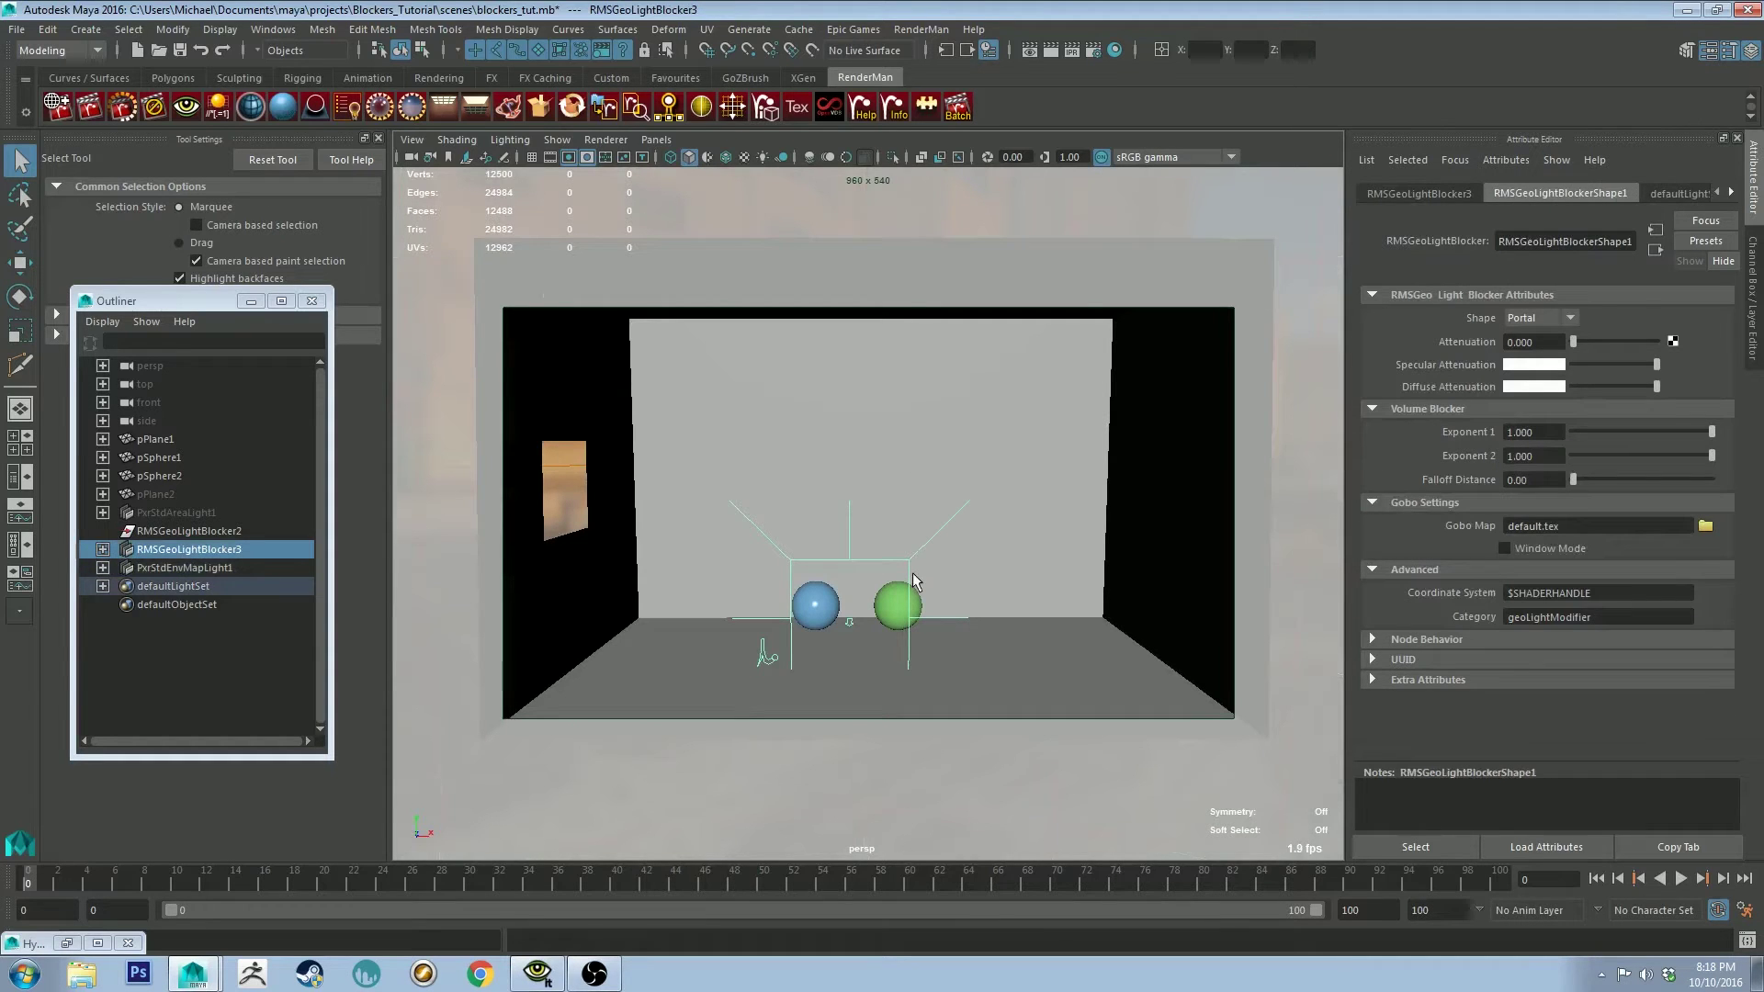
{"action": "left_click", "coordinate": [836, 559]}
{"action": "left_click", "coordinate": [853, 554]}
{"action": "key", "text": "Delete"}
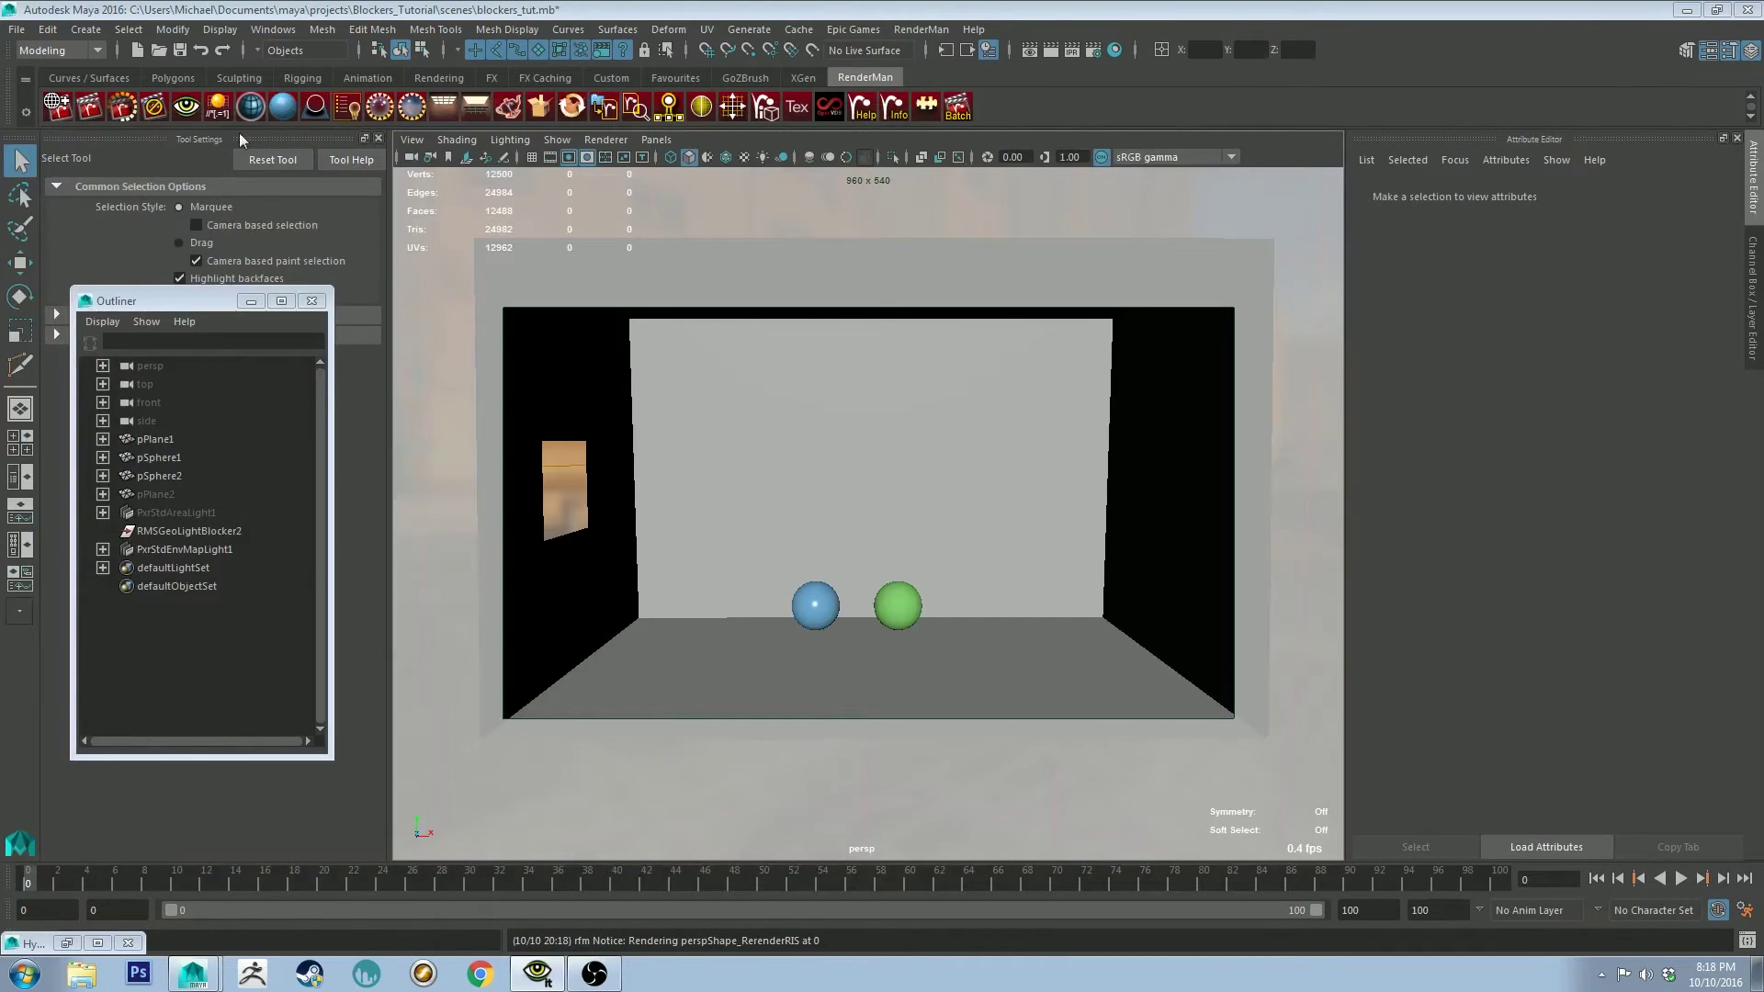
- Create a new geo light blocker, then move and rotate it into position at the room's window opening
{"action": "left_click", "coordinate": [476, 107]}
{"action": "key", "text": "w"}
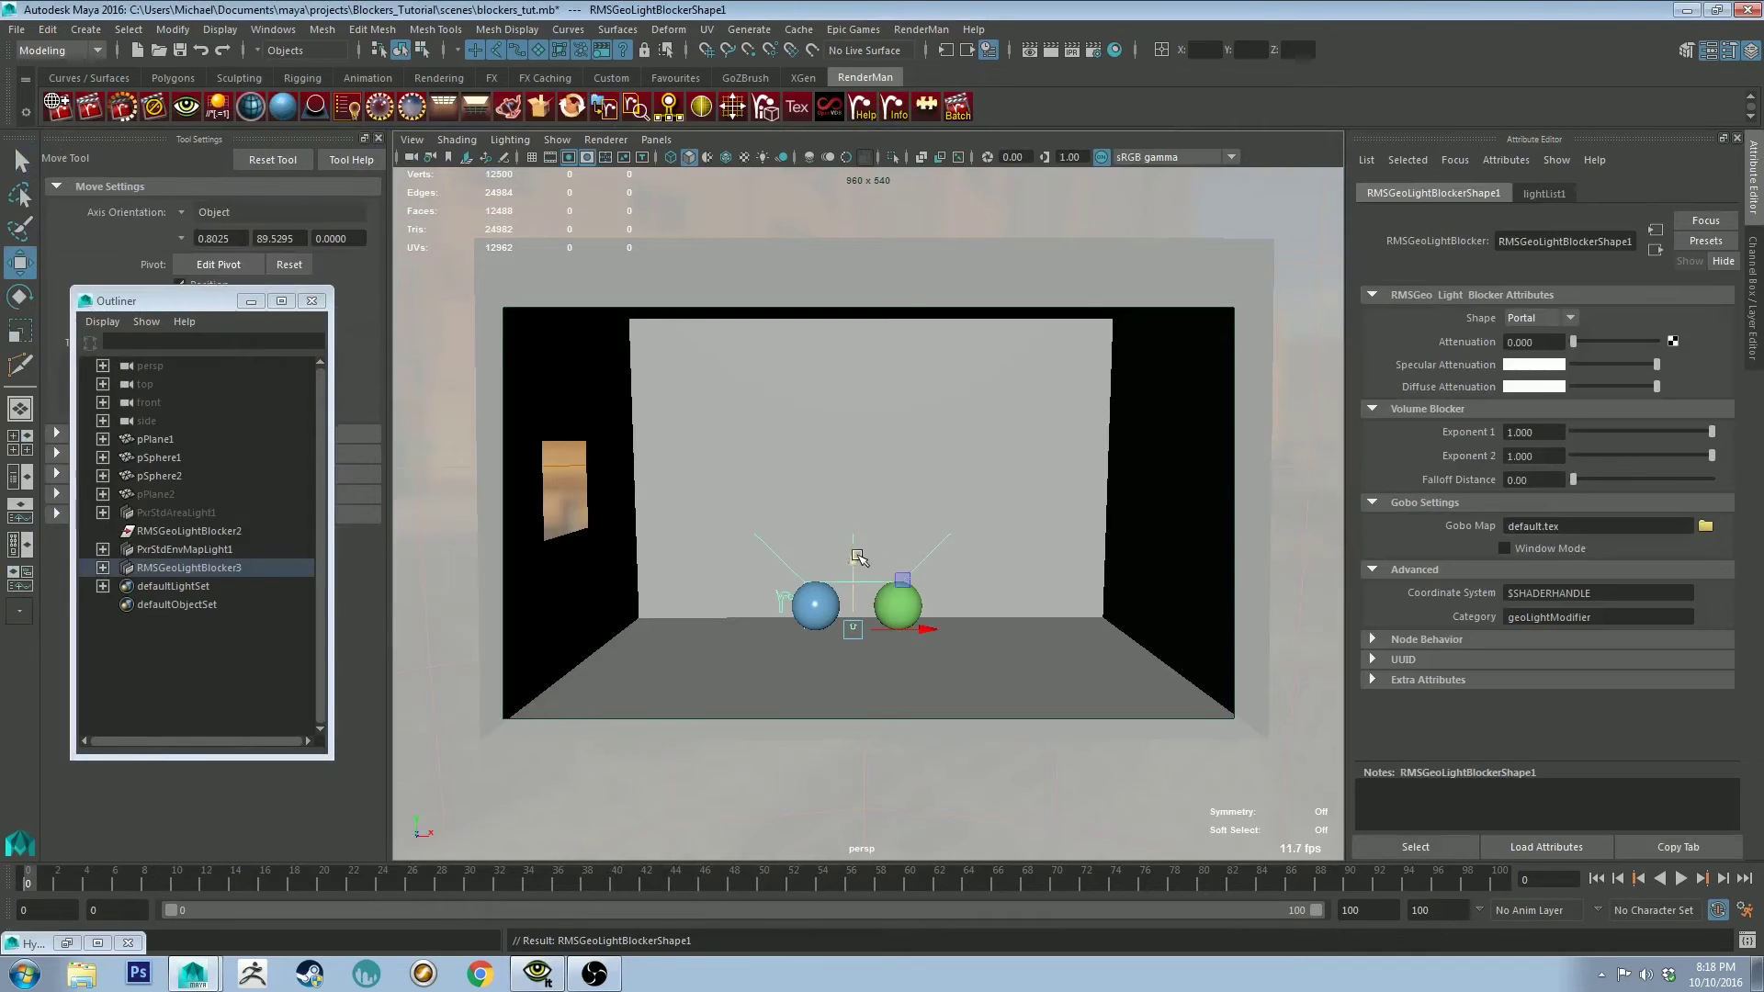
{"action": "left_click_drag", "start_coordinate": [856, 557], "coordinate": [856, 387]}
{"action": "left_click_drag", "start_coordinate": [937, 465], "coordinate": [827, 465]}
{"action": "left_click_drag", "start_coordinate": [752, 555], "coordinate": [1035, 551]}
{"action": "key", "text": "e"}
{"action": "left_click_drag", "start_coordinate": [996, 571], "coordinate": [954, 581]}
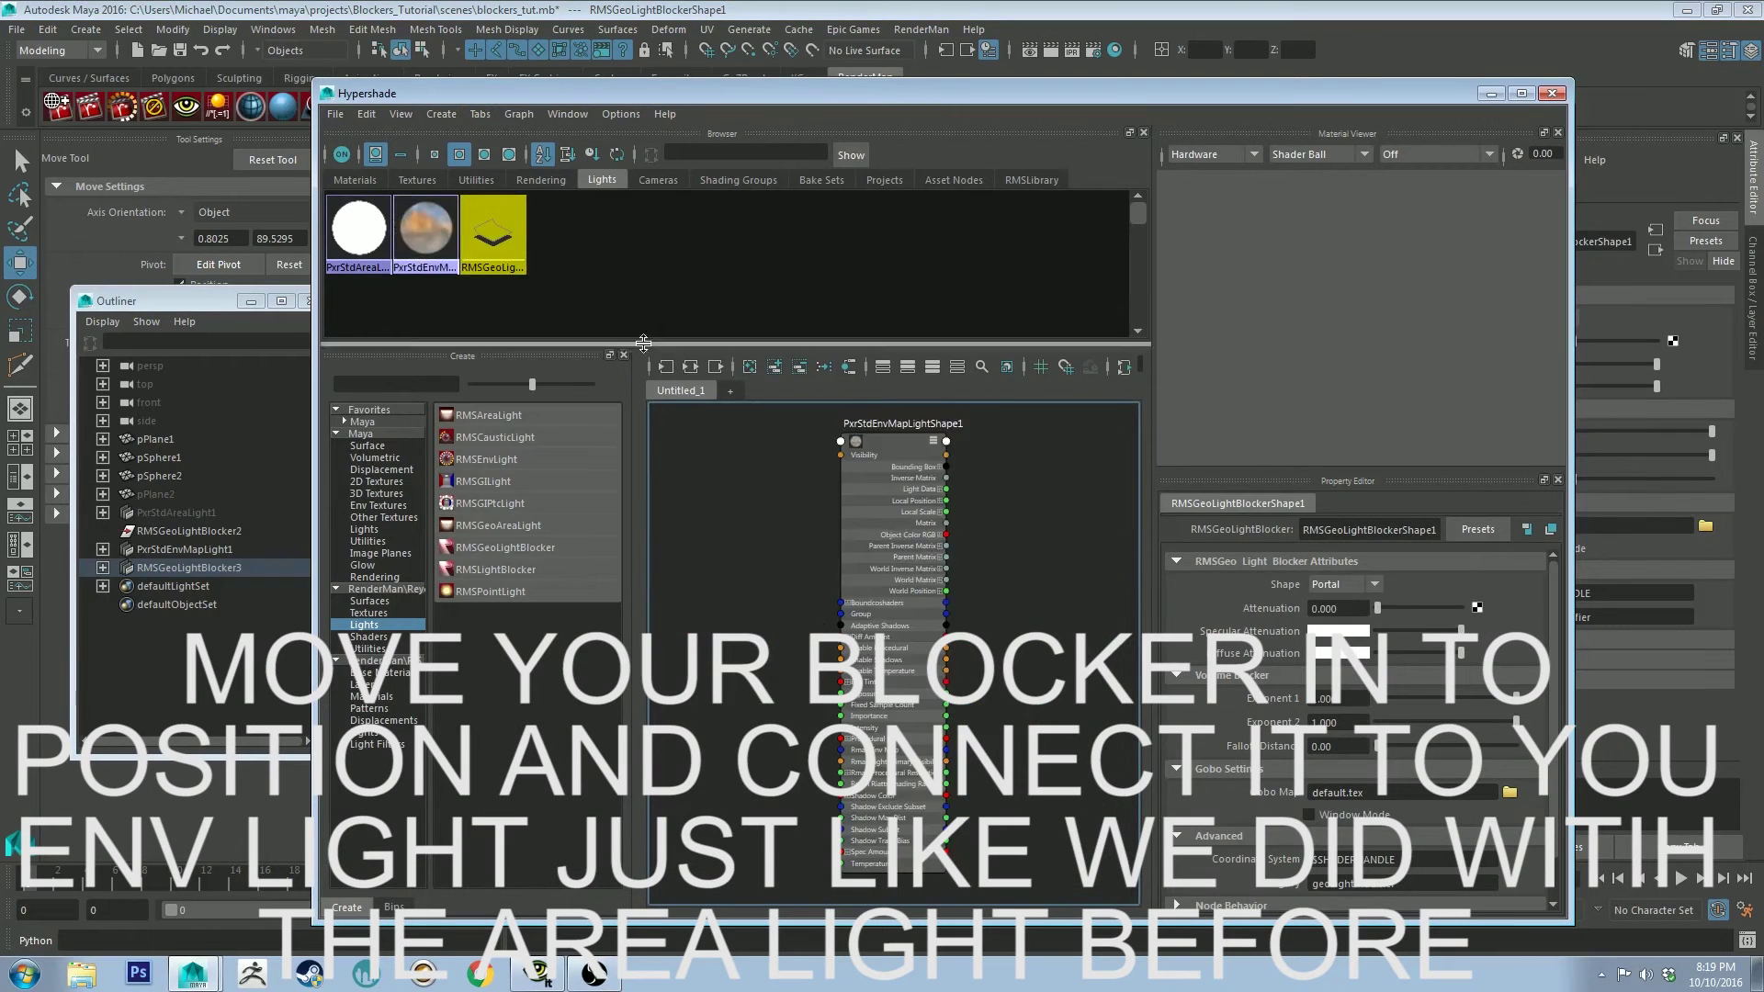
- Add the new blocker to the Hypershade graph and connect its Map output to the environment light's Boundcoshaders
{"action": "middle_click_drag", "start_coordinate": [492, 232], "coordinate": [735, 551]}
{"action": "left_click_drag", "start_coordinate": [809, 533], "coordinate": [841, 662]}
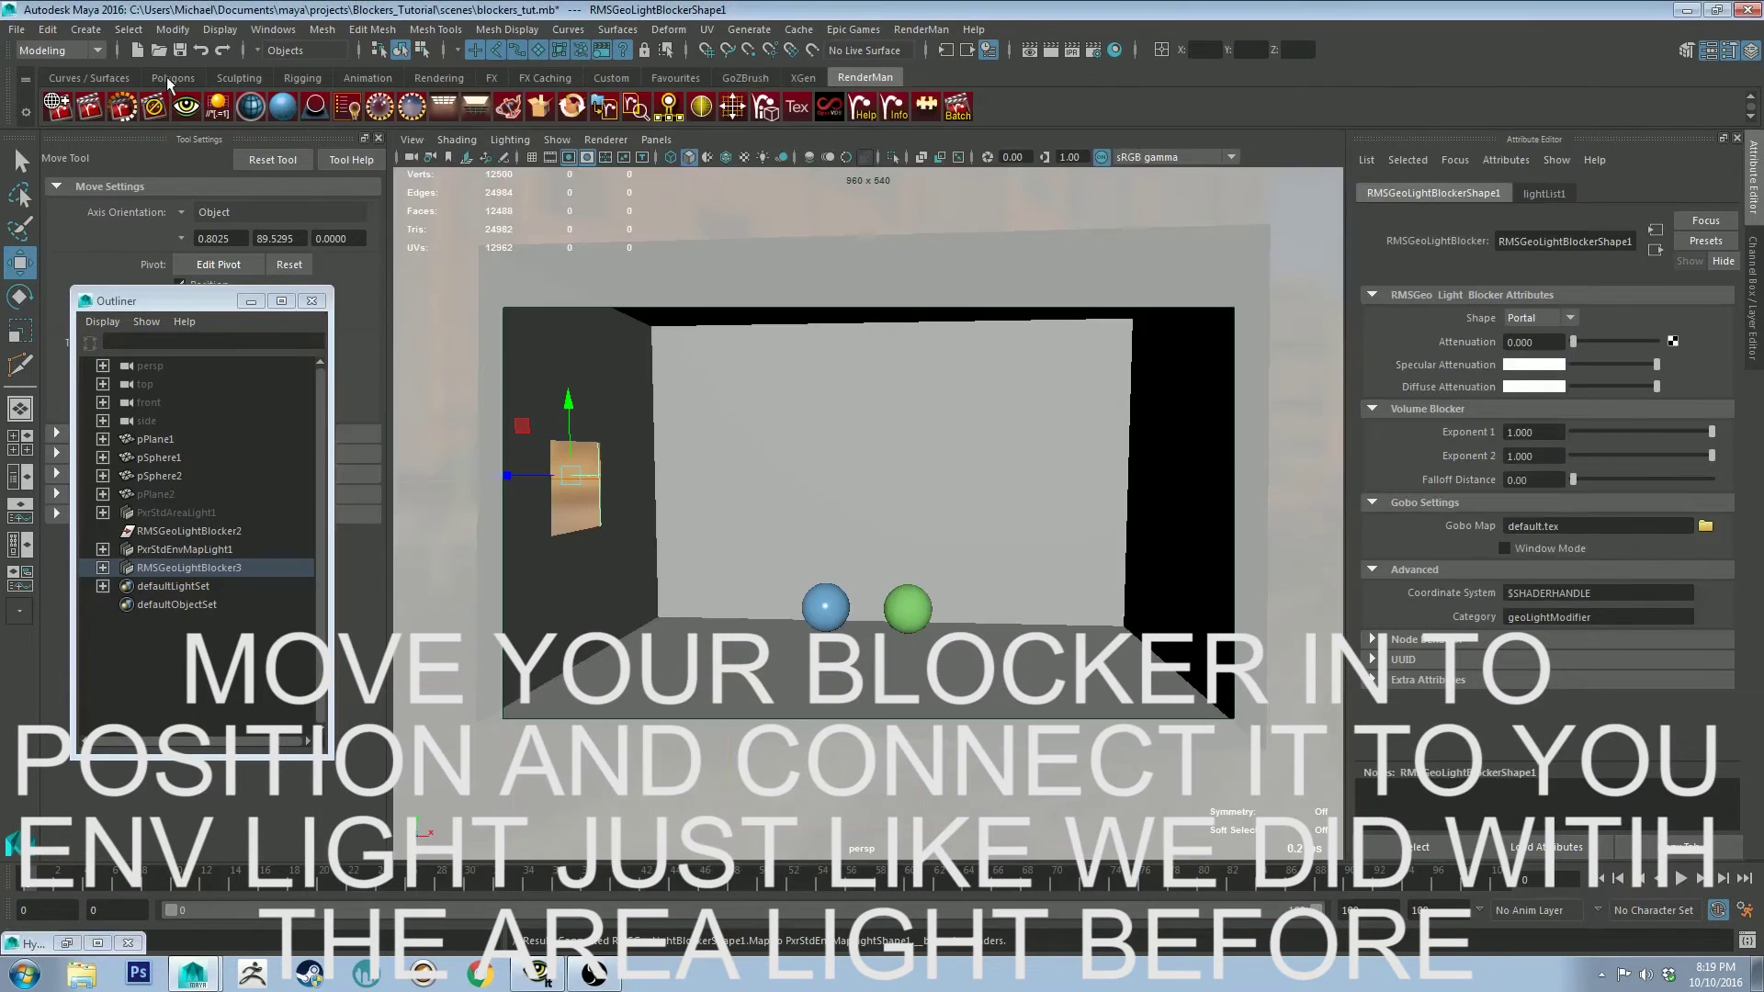
- Start a re-render with the window blocker connected and compare it with the previous render
{"action": "left_click", "coordinate": [123, 107]}
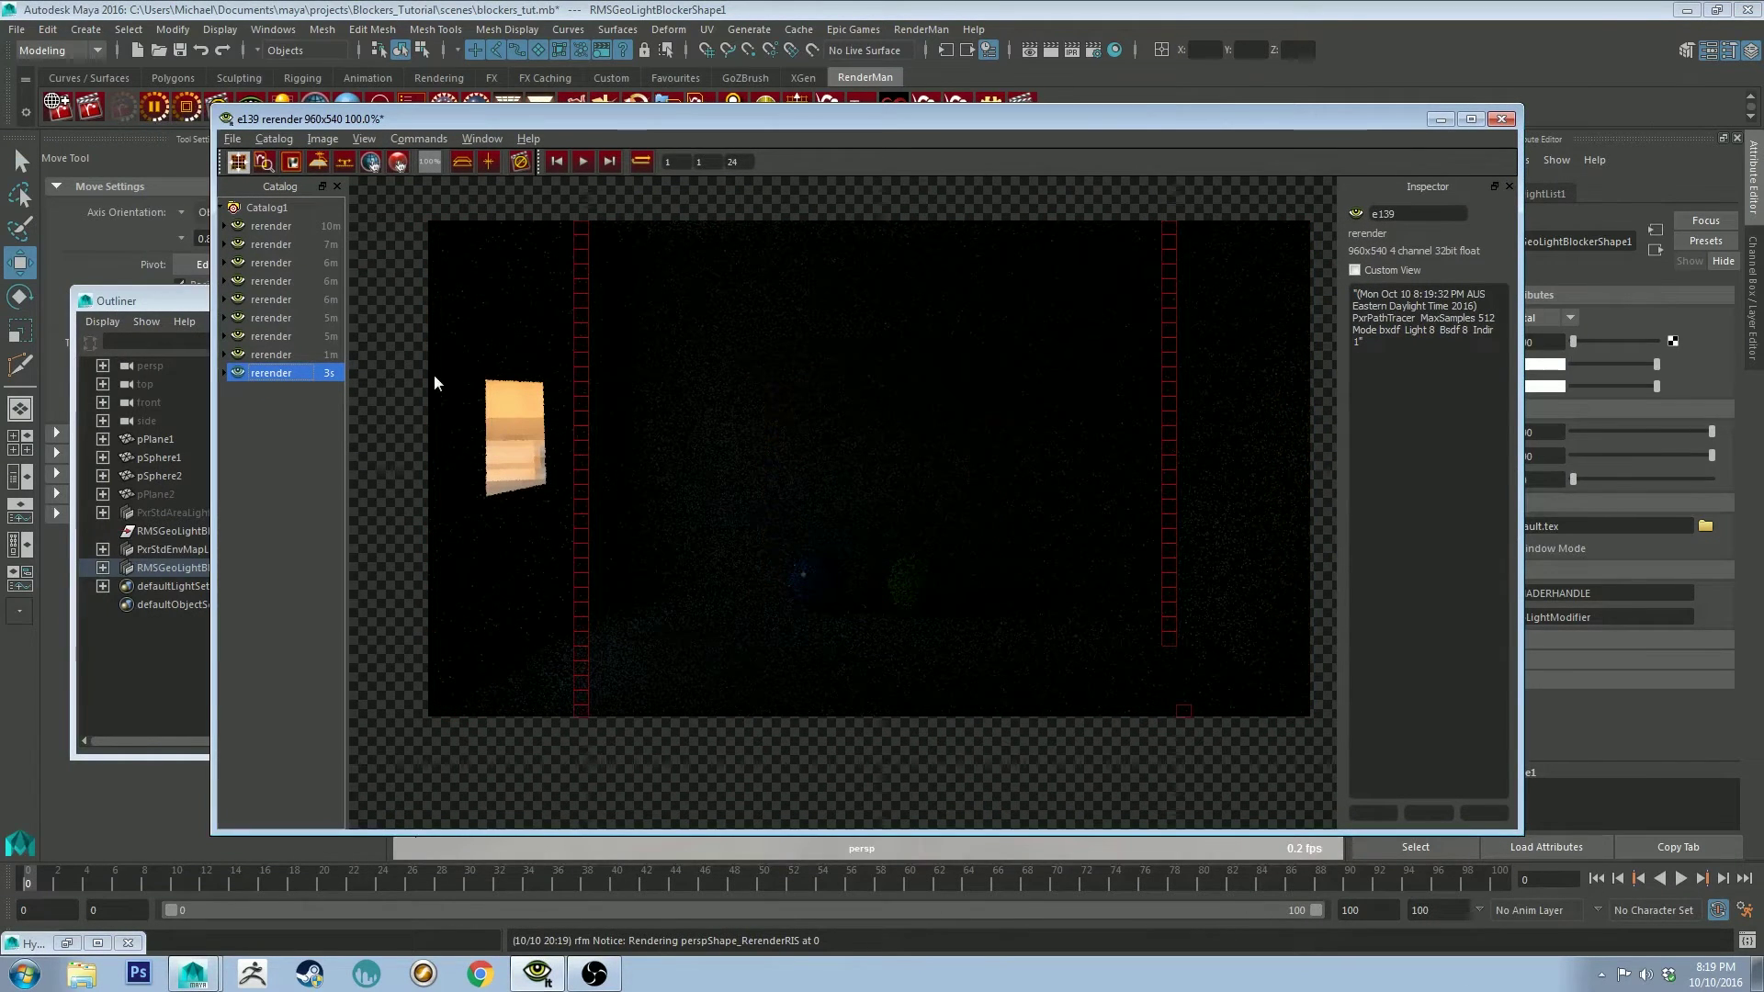
{"action": "left_click", "coordinate": [295, 355]}
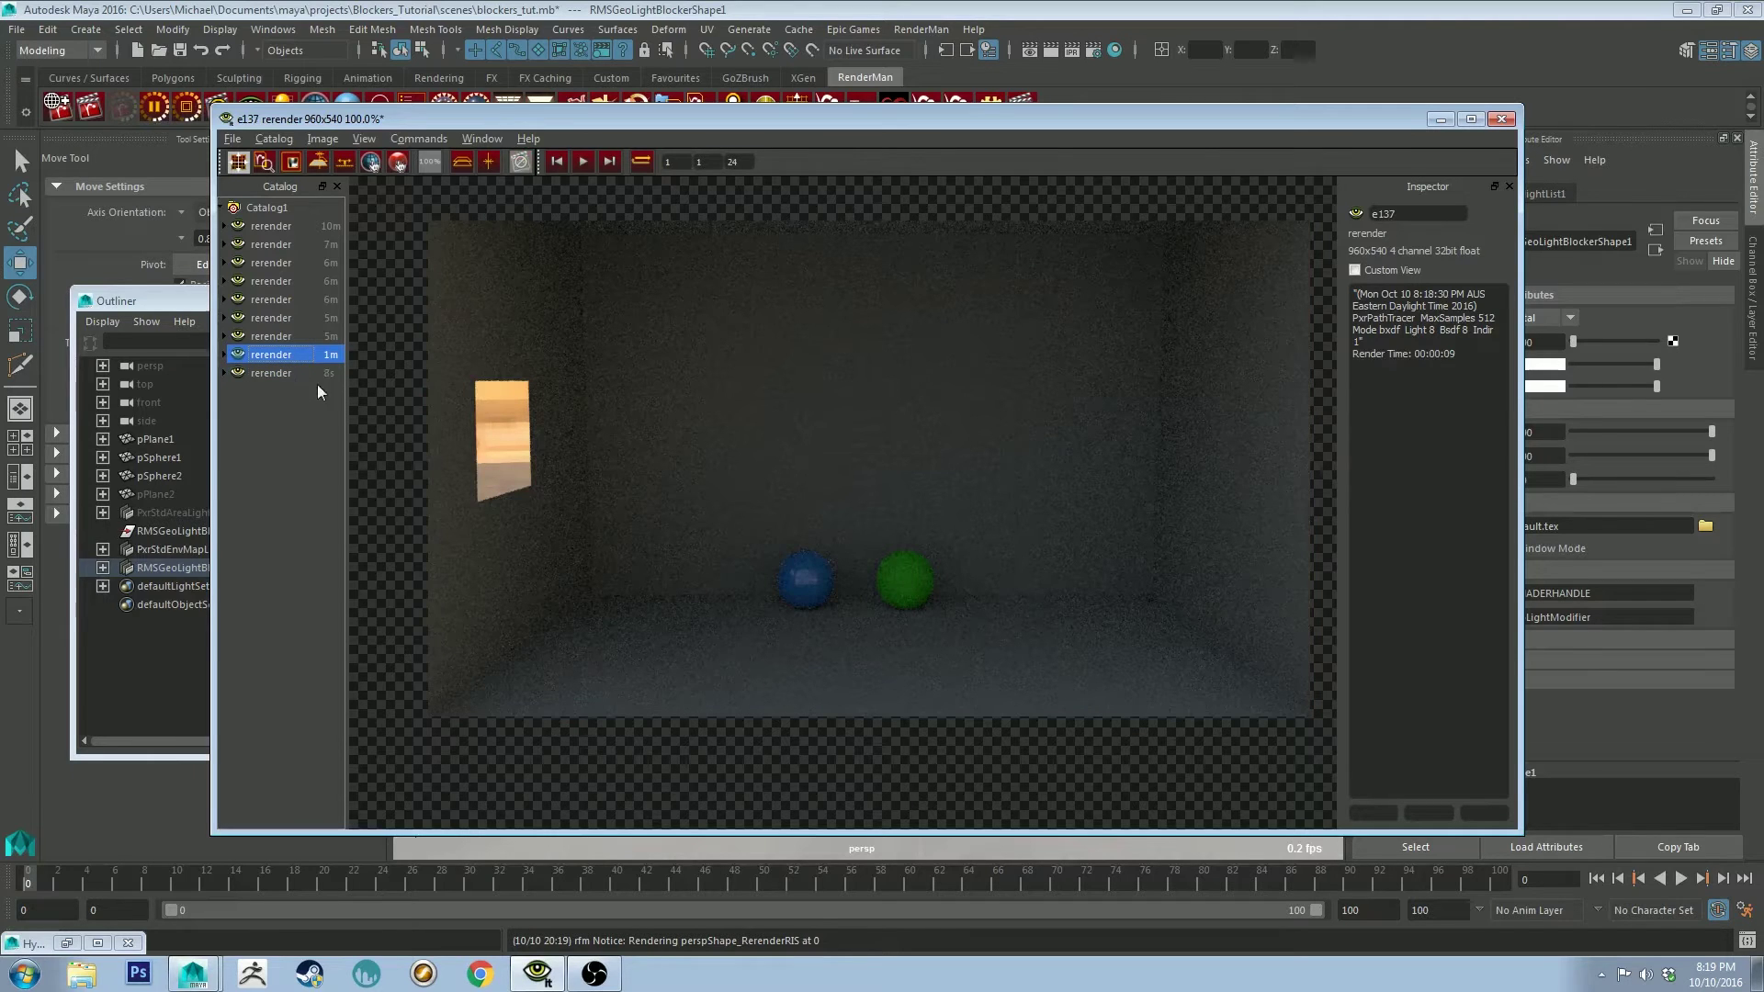
{"action": "left_click", "coordinate": [290, 373]}
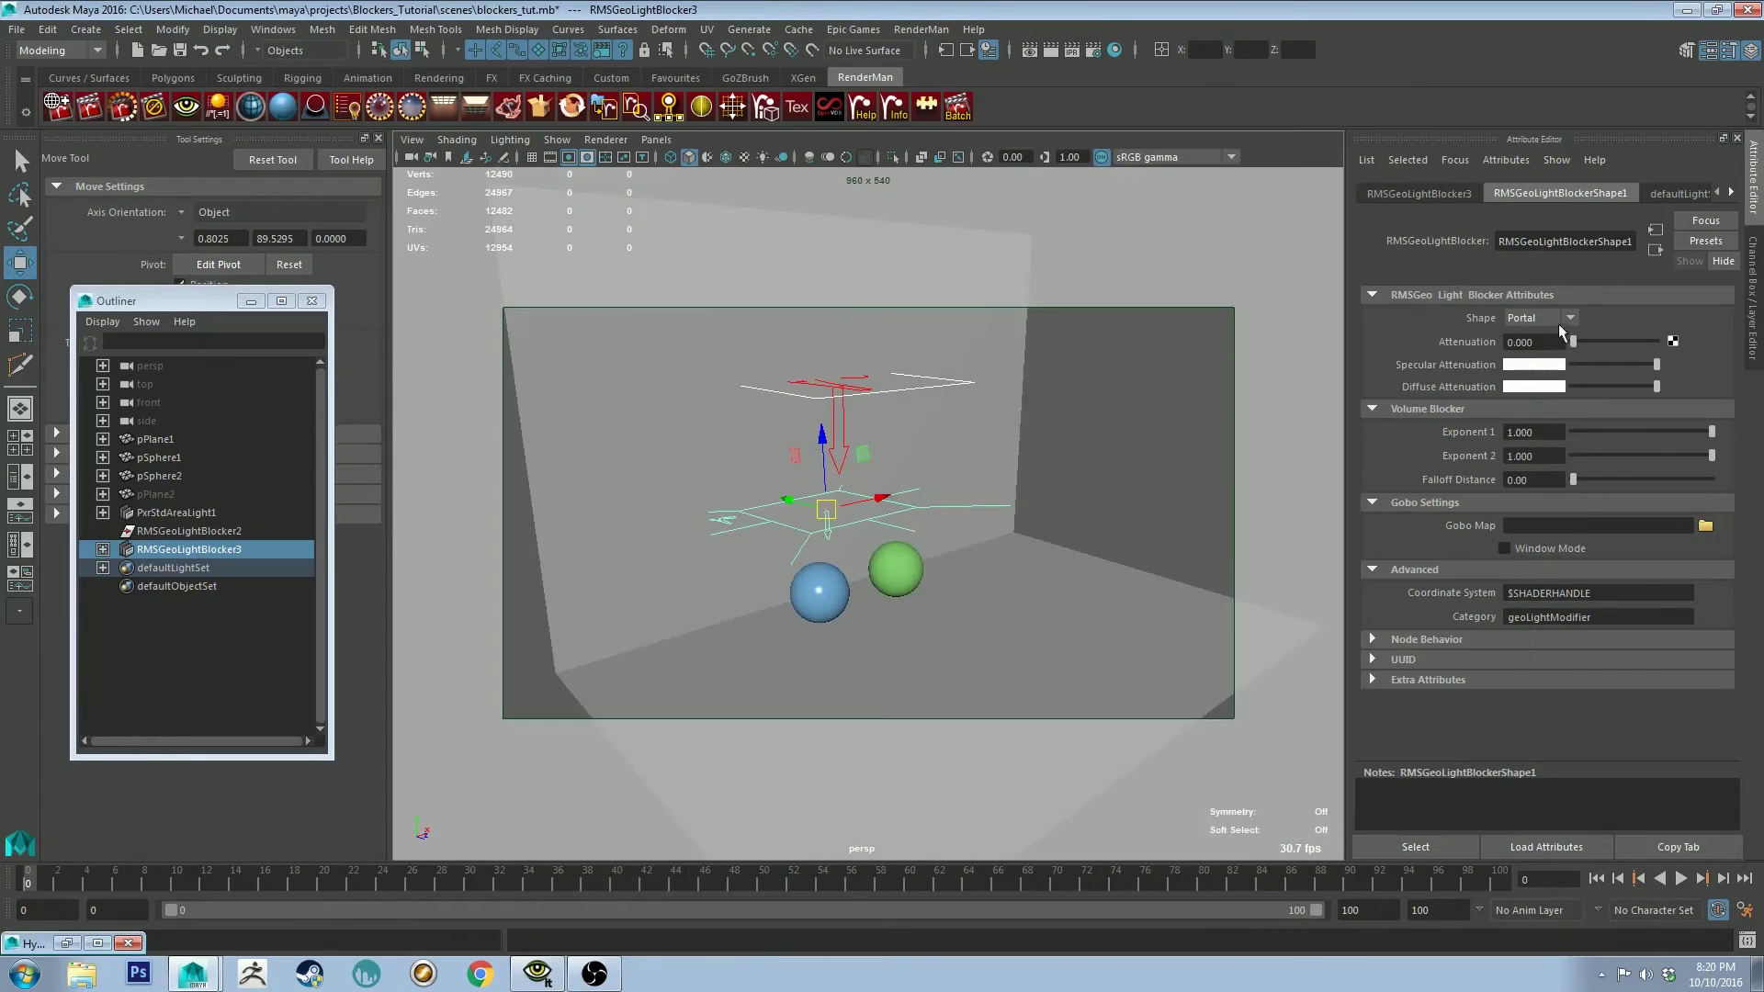
- Set the light blocker's Shape to Gobo and position it horizontally between the area light and the spheres
{"action": "left_click", "coordinate": [1527, 318]}
{"action": "left_click", "coordinate": [1524, 357]}
{"action": "left_click_drag", "start_coordinate": [974, 434], "coordinate": [1053, 452], "text": "alt"}
{"action": "left_click_drag", "start_coordinate": [869, 463], "coordinate": [831, 442], "text": "alt"}
{"action": "key", "text": "e"}
{"action": "key", "text": "w"}
{"action": "left_click_drag", "start_coordinate": [786, 505], "coordinate": [764, 506]}
{"action": "left_click_drag", "start_coordinate": [952, 441], "coordinate": [889, 469], "text": "alt"}
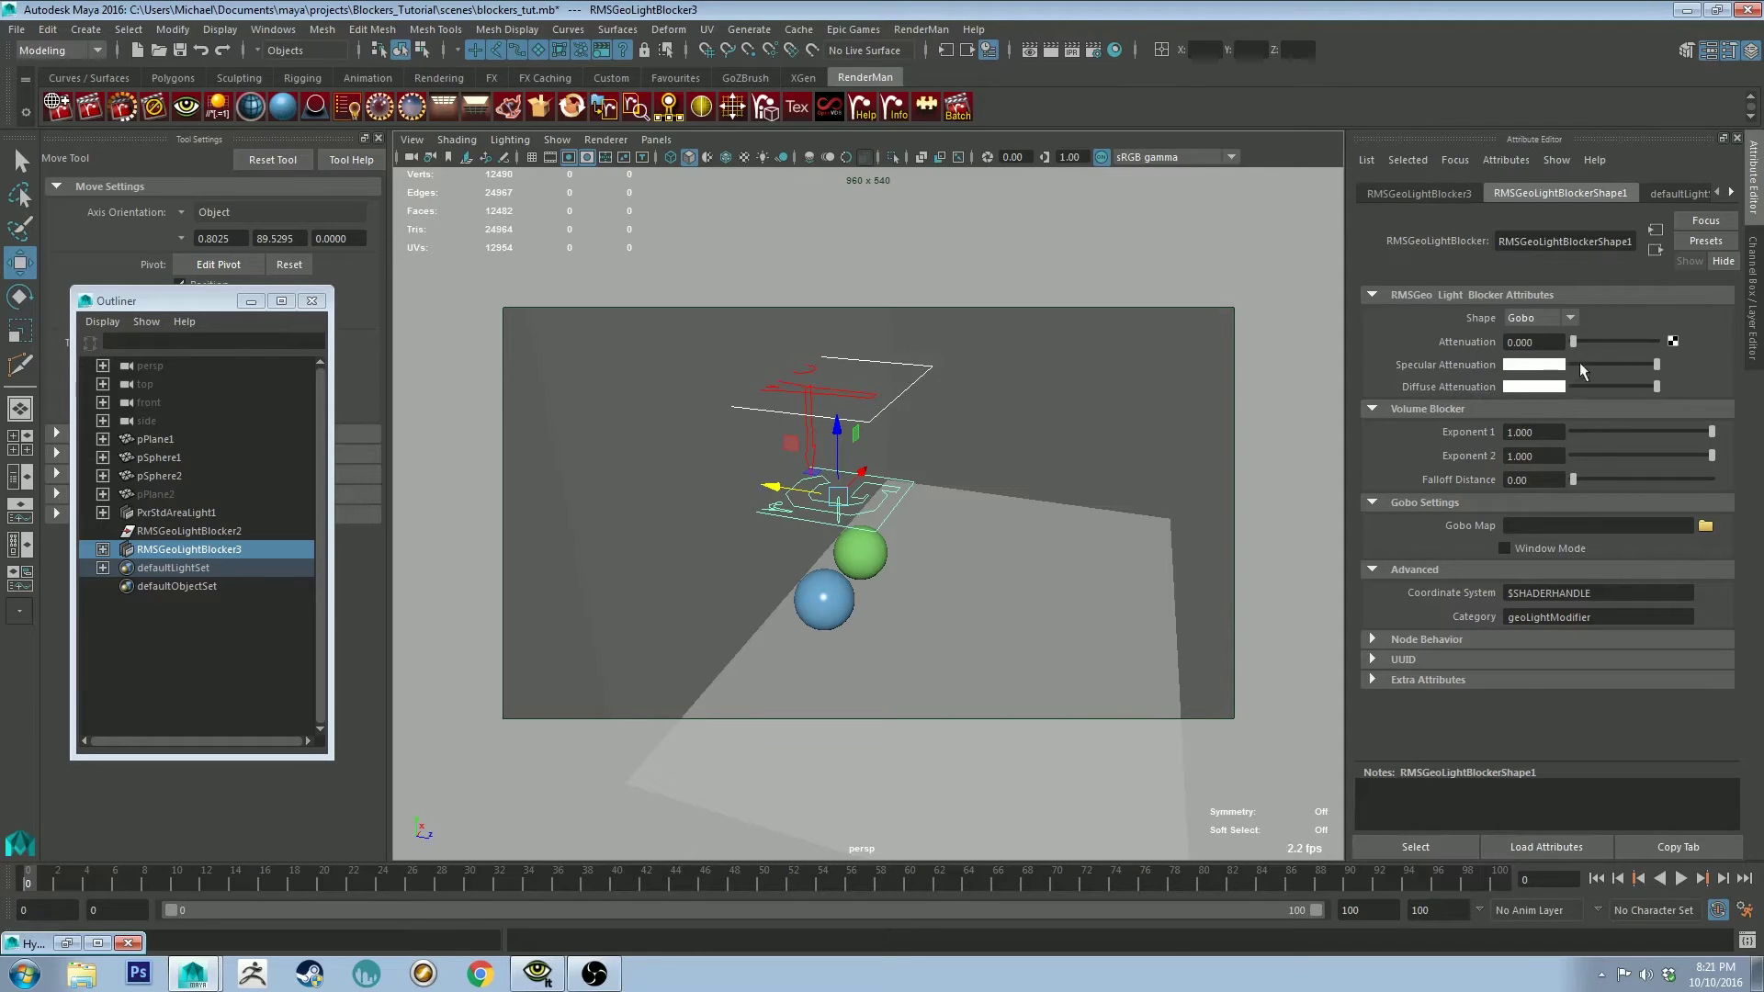
- Select the area light to review its placement above the blocker, and reselect the gobo blocker
{"action": "left_click_drag", "start_coordinate": [960, 411], "coordinate": [945, 382], "text": "alt"}
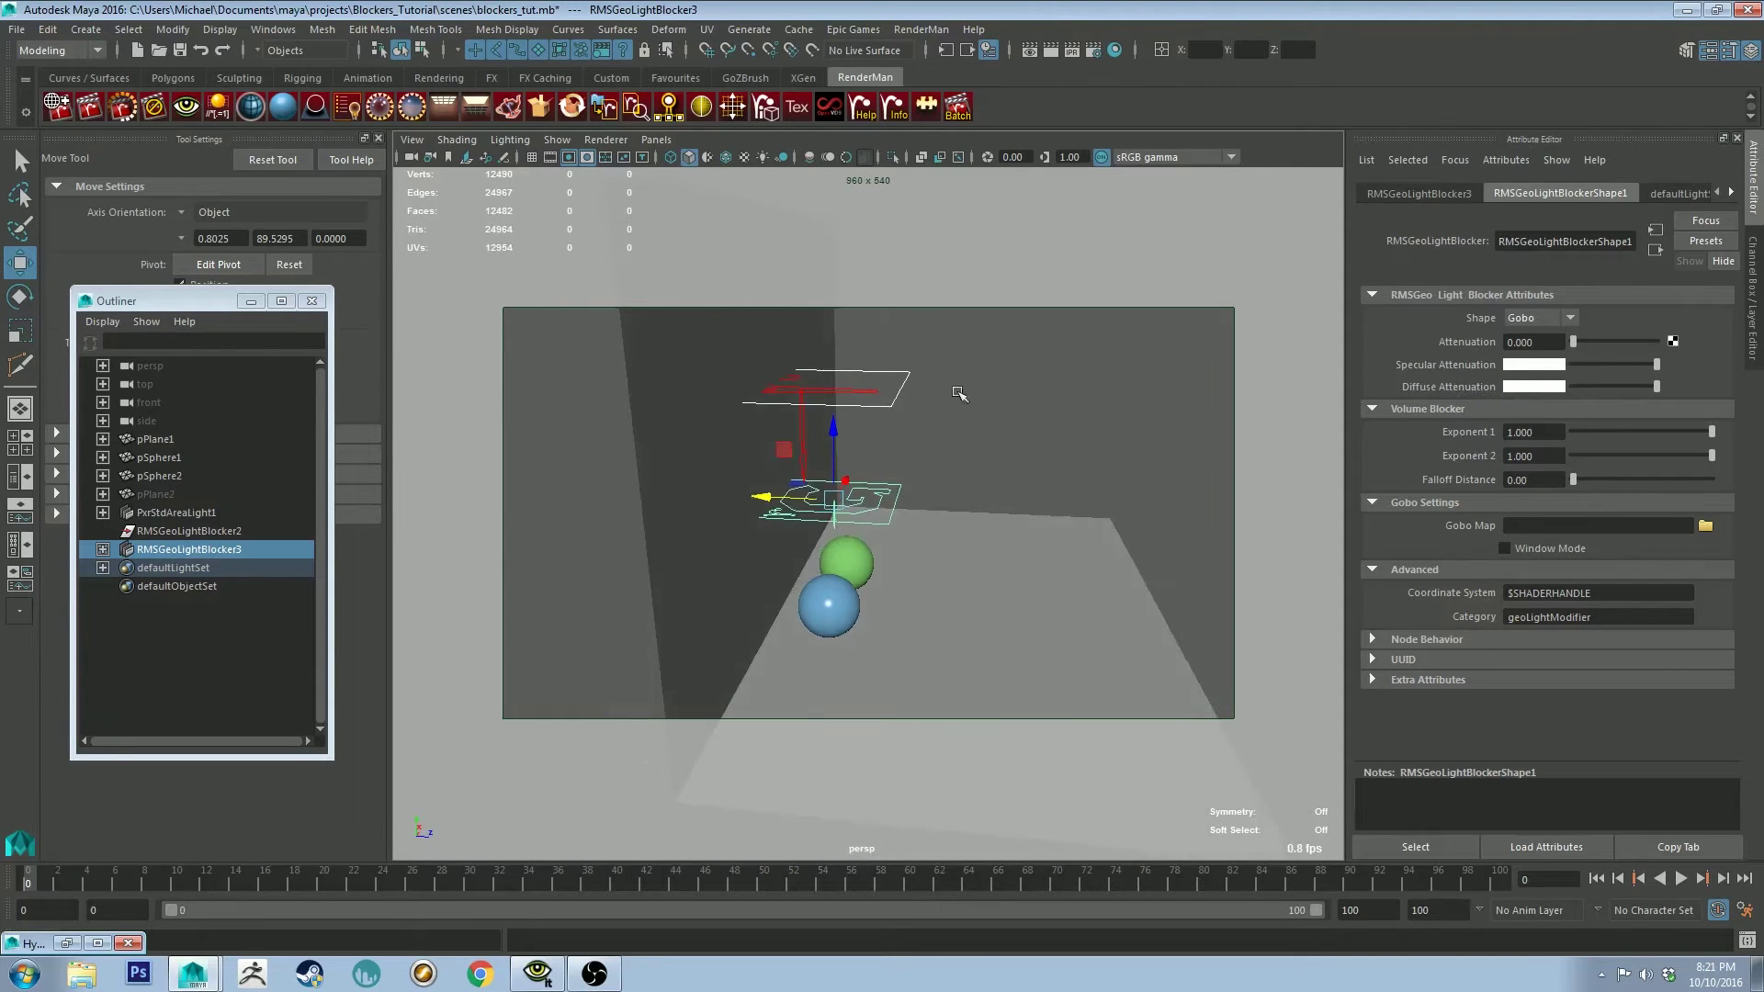
{"action": "left_click", "coordinate": [881, 402]}
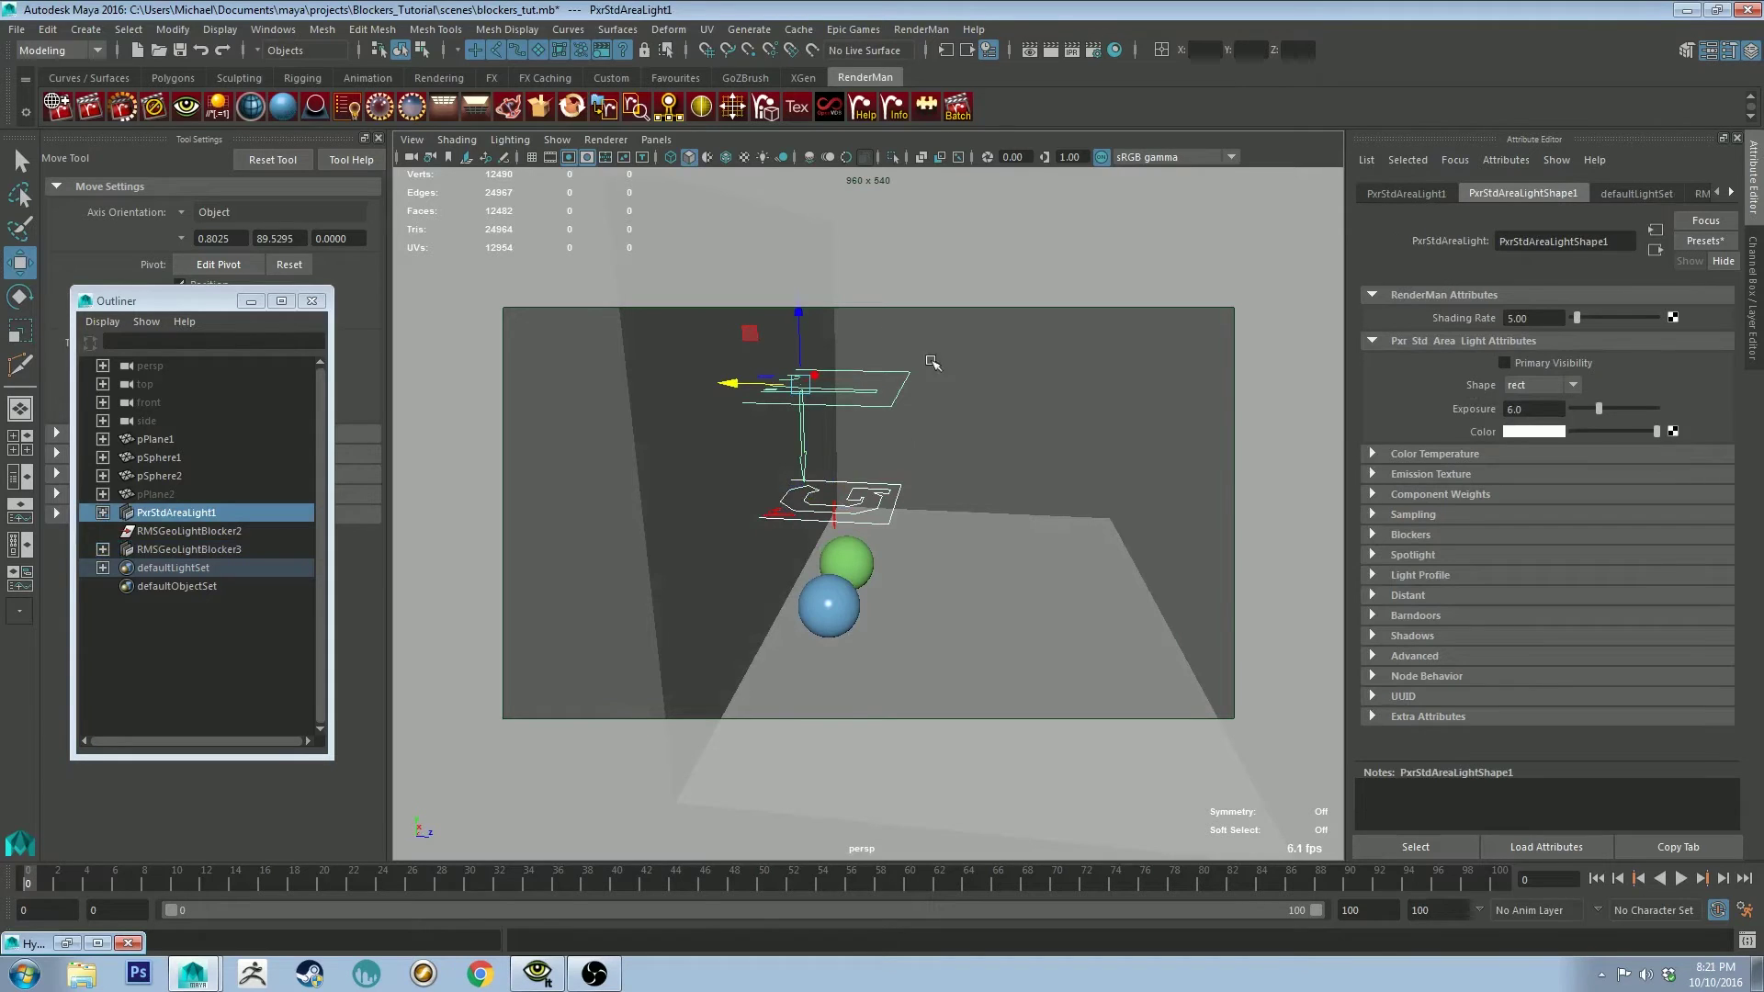
{"action": "left_click", "coordinate": [884, 501]}
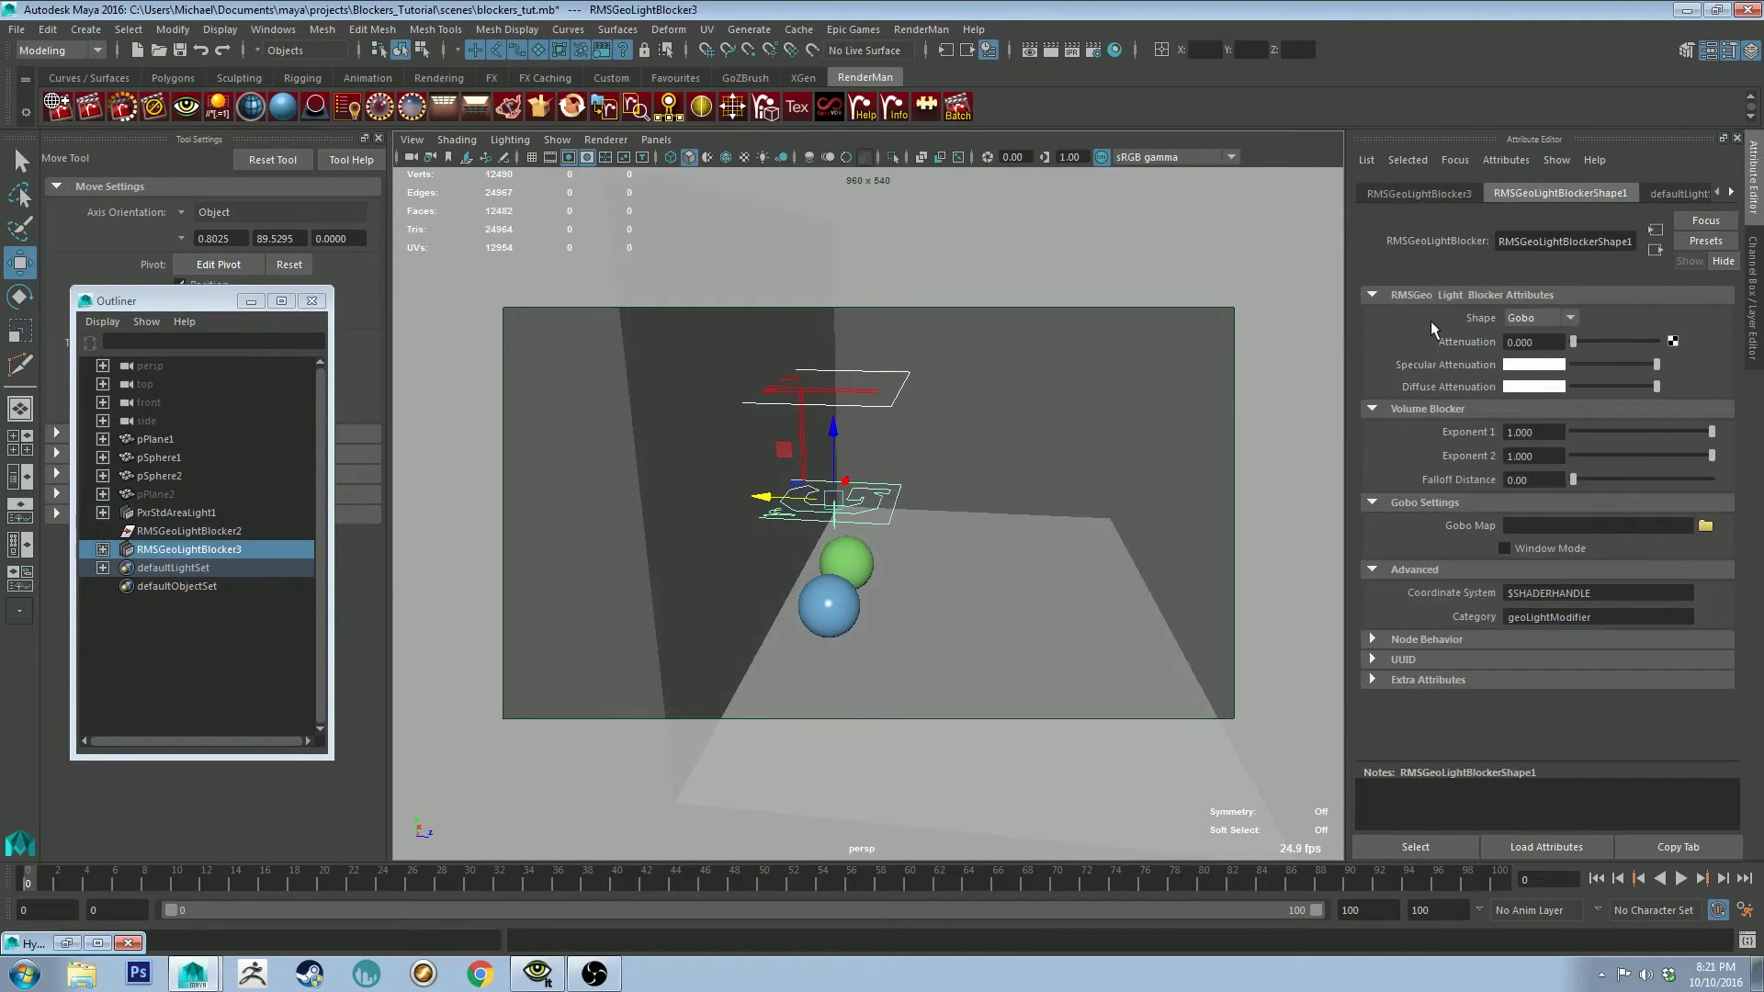
- Re-render the scene with the gobo blocker in place and review the light, blocker and spheres from other angles
{"action": "left_click_drag", "start_coordinate": [905, 386], "coordinate": [760, 374], "text": "alt"}
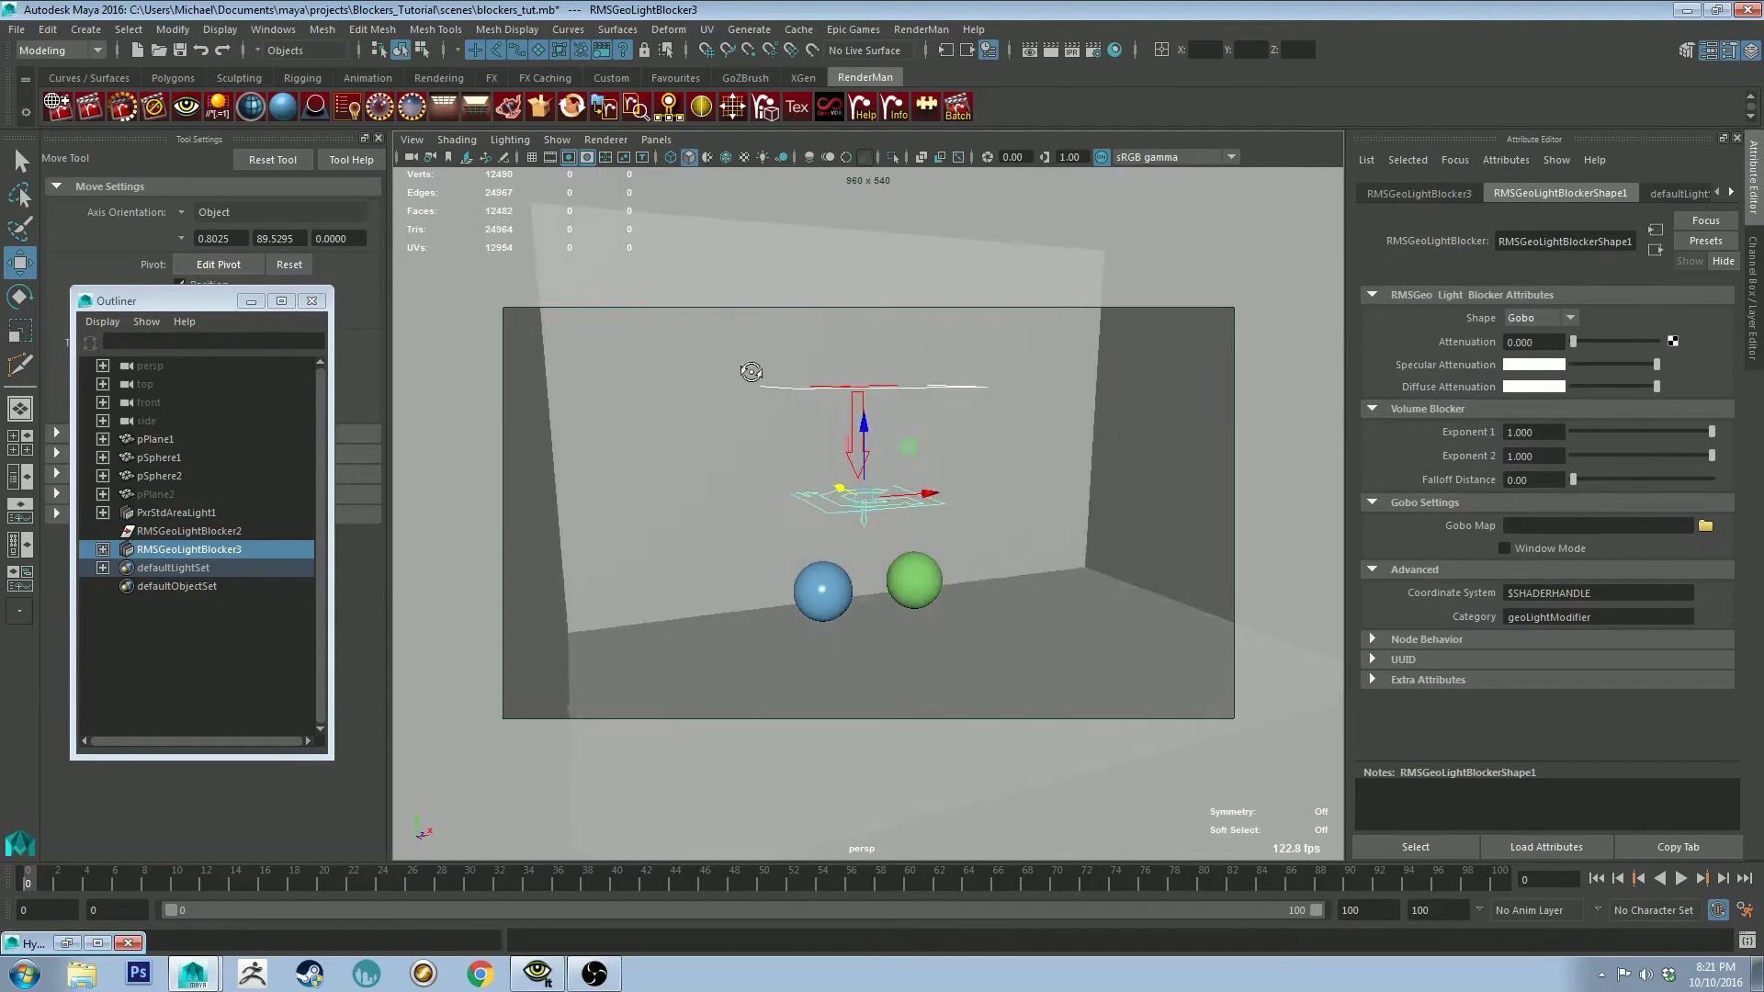
{"action": "left_click", "coordinate": [122, 107]}
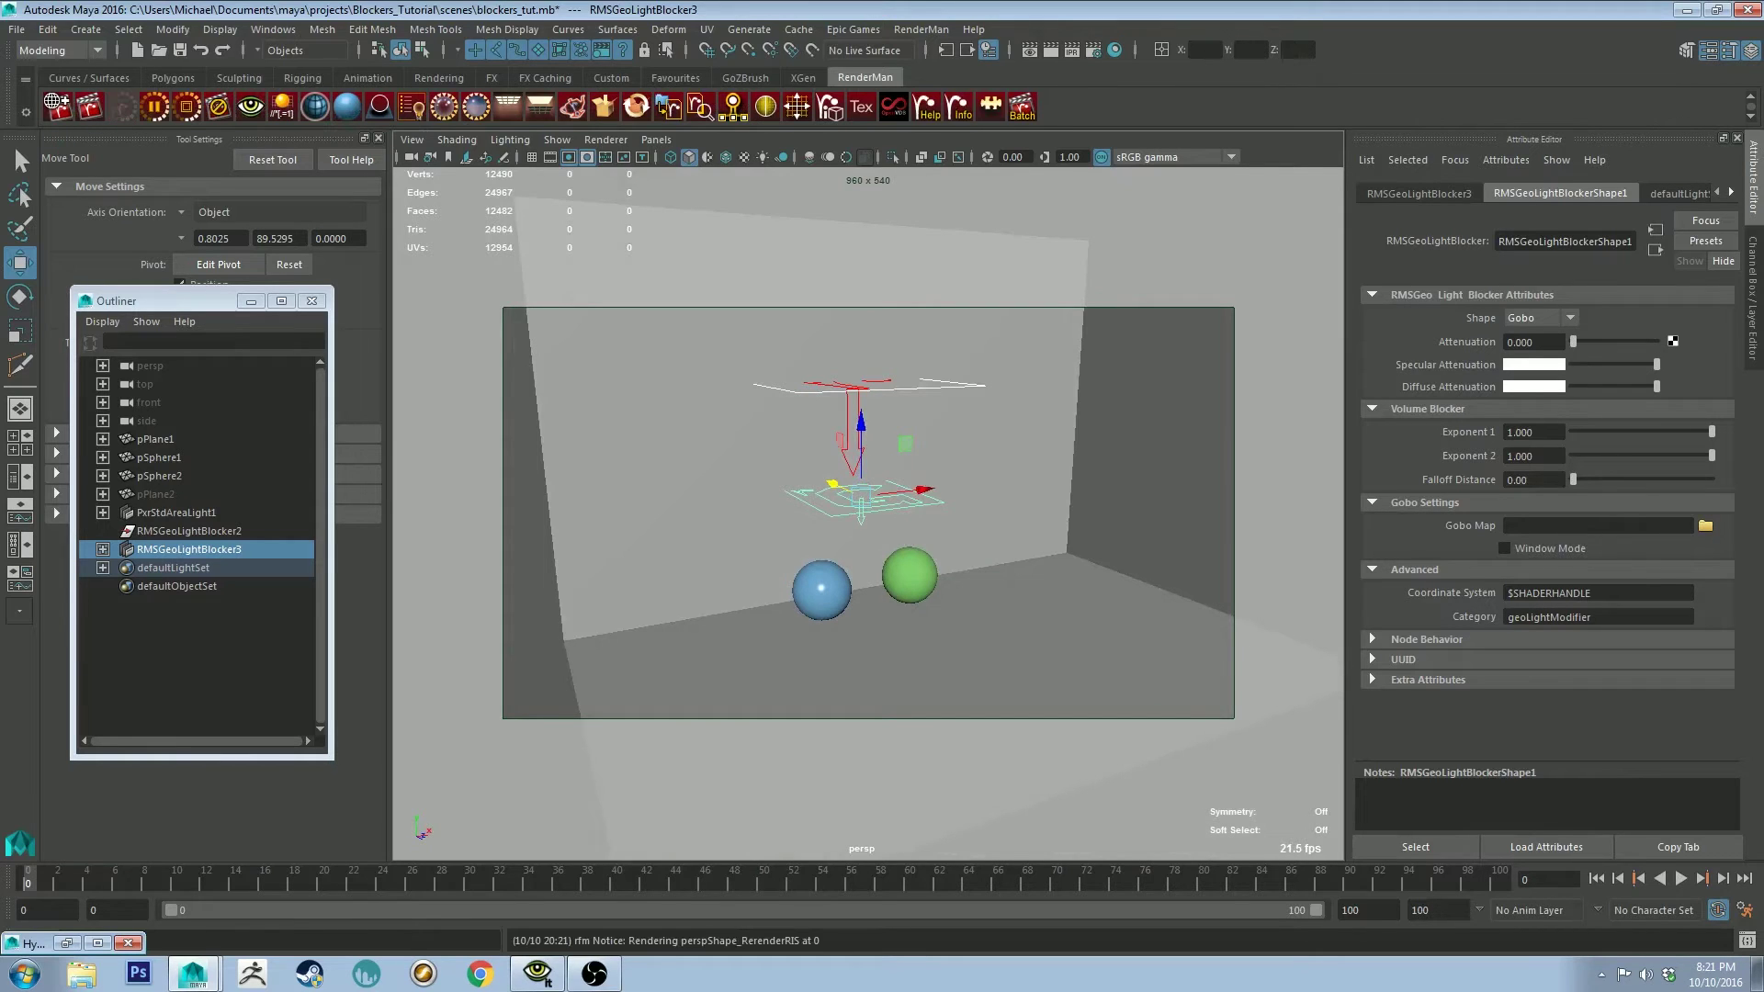
{"action": "left_click_drag", "start_coordinate": [1093, 149], "coordinate": [1104, 147]}
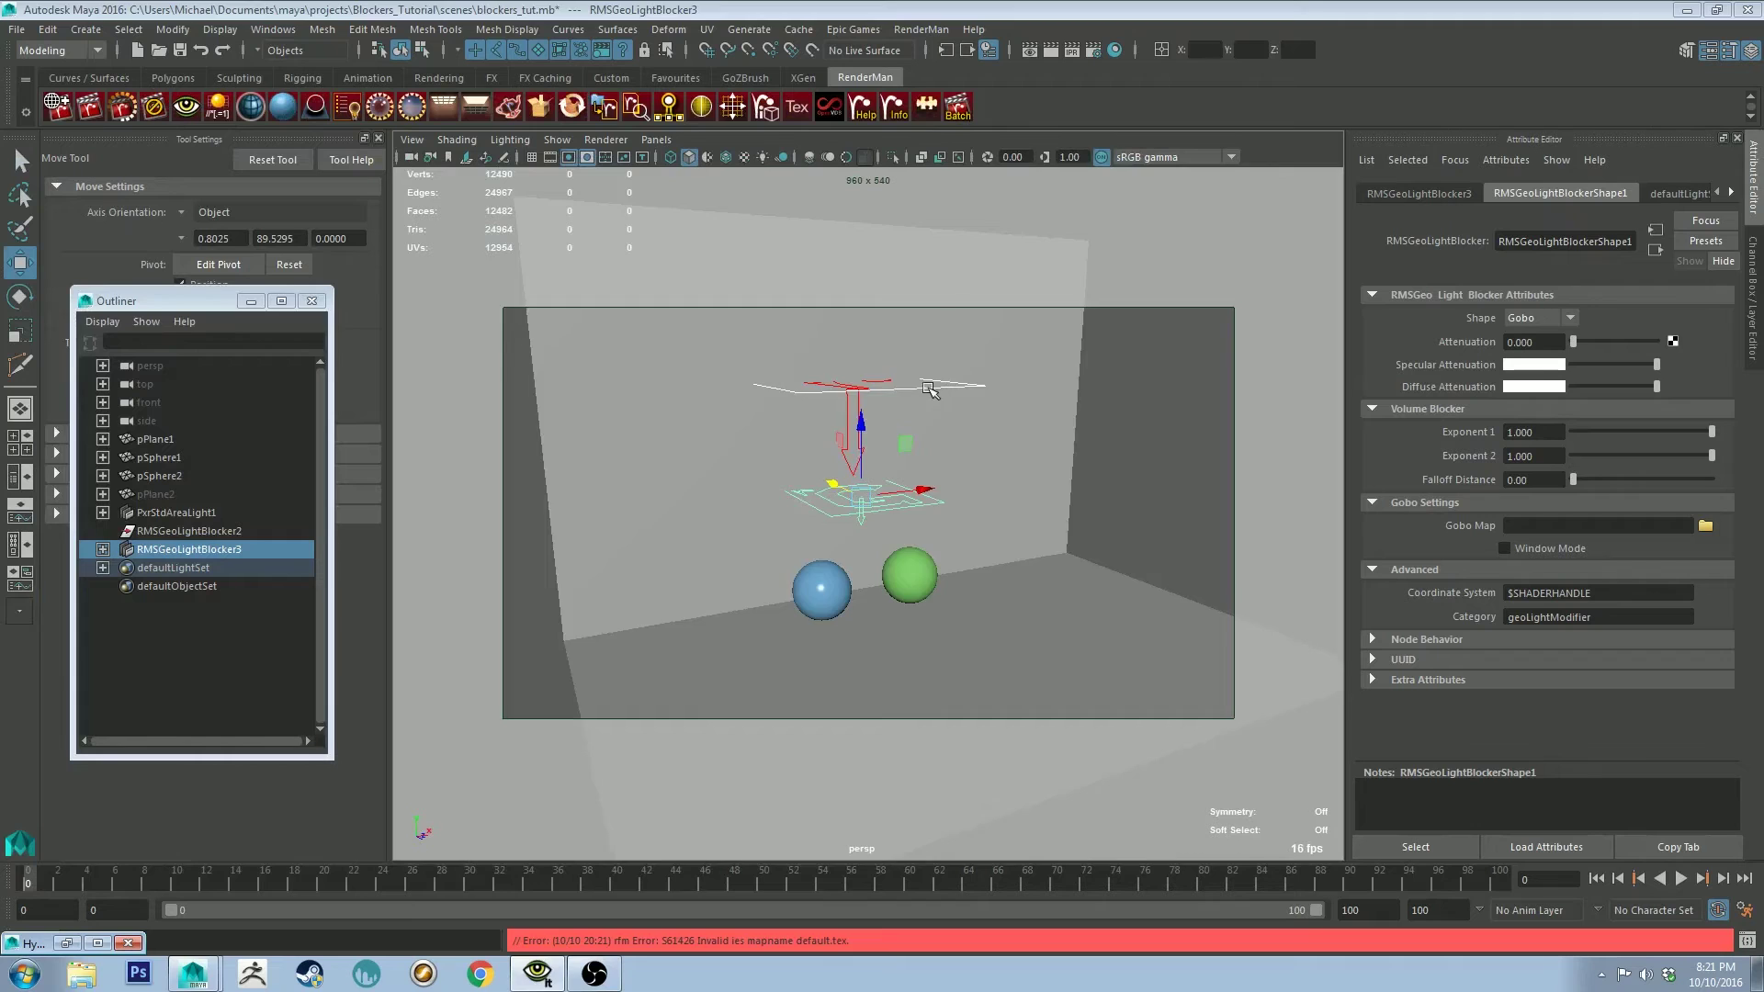
{"action": "left_click_drag", "start_coordinate": [937, 395], "coordinate": [966, 395], "text": "alt"}
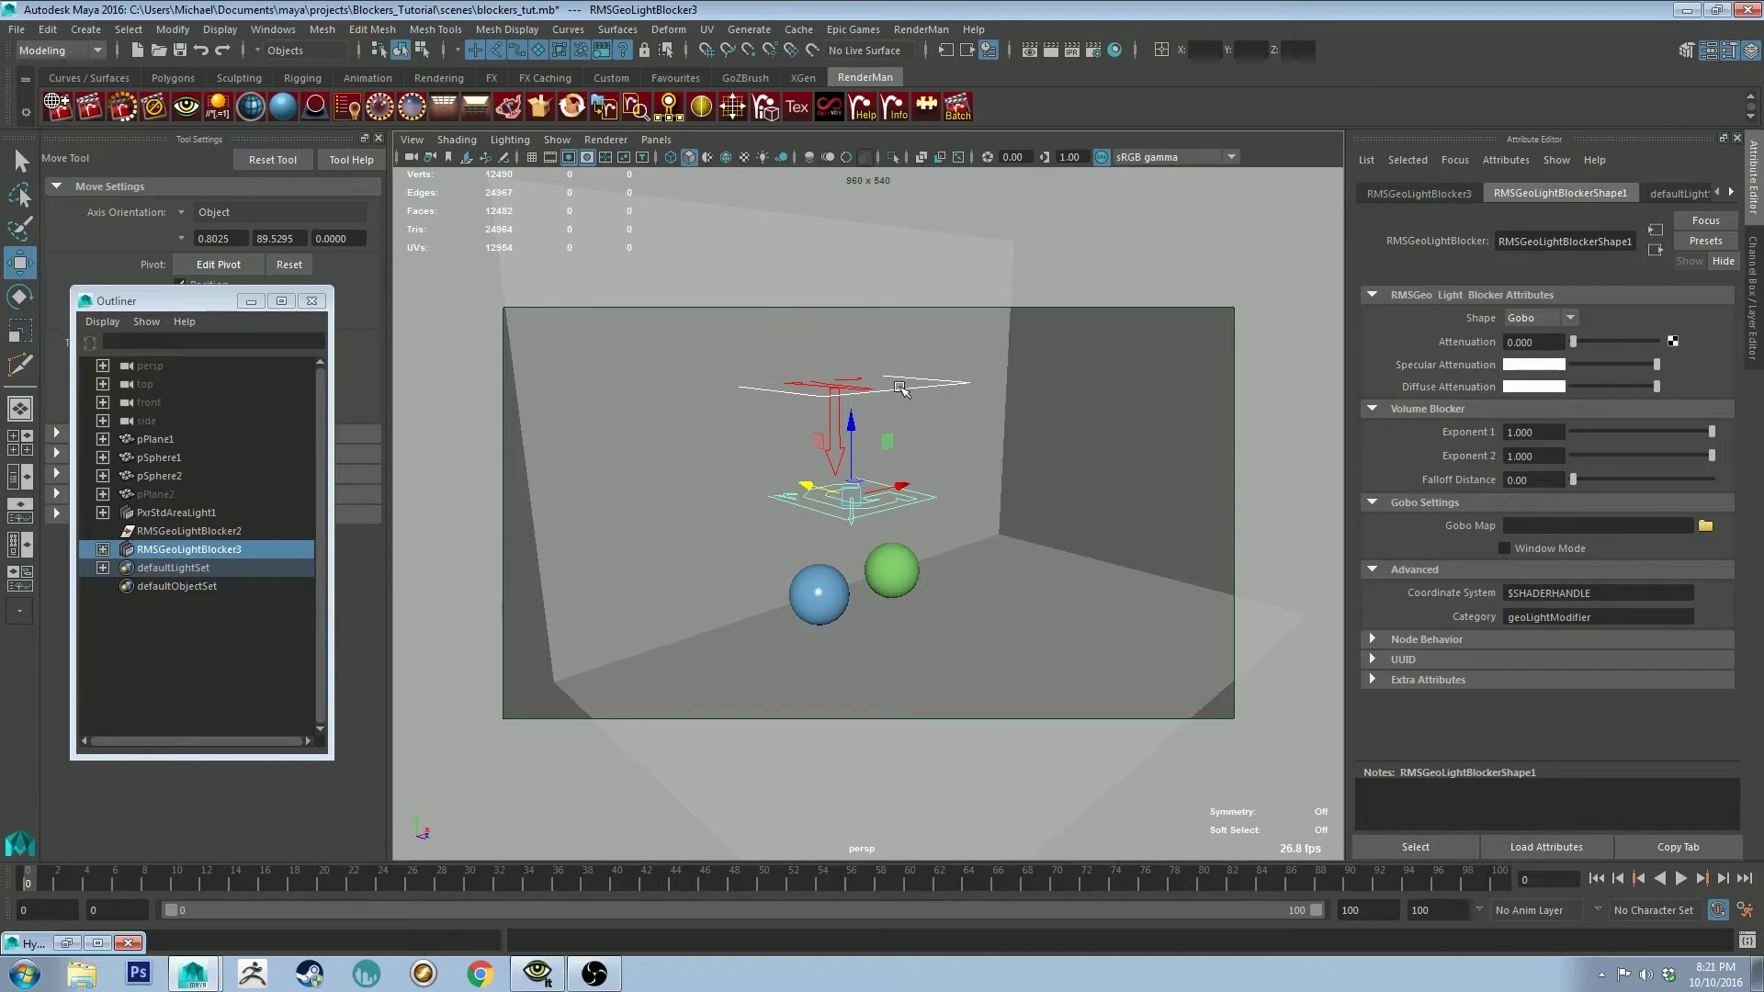
{"action": "key", "text": "alt"}
{"action": "left_click_drag", "start_coordinate": [944, 416], "coordinate": [937, 425], "text": "alt"}
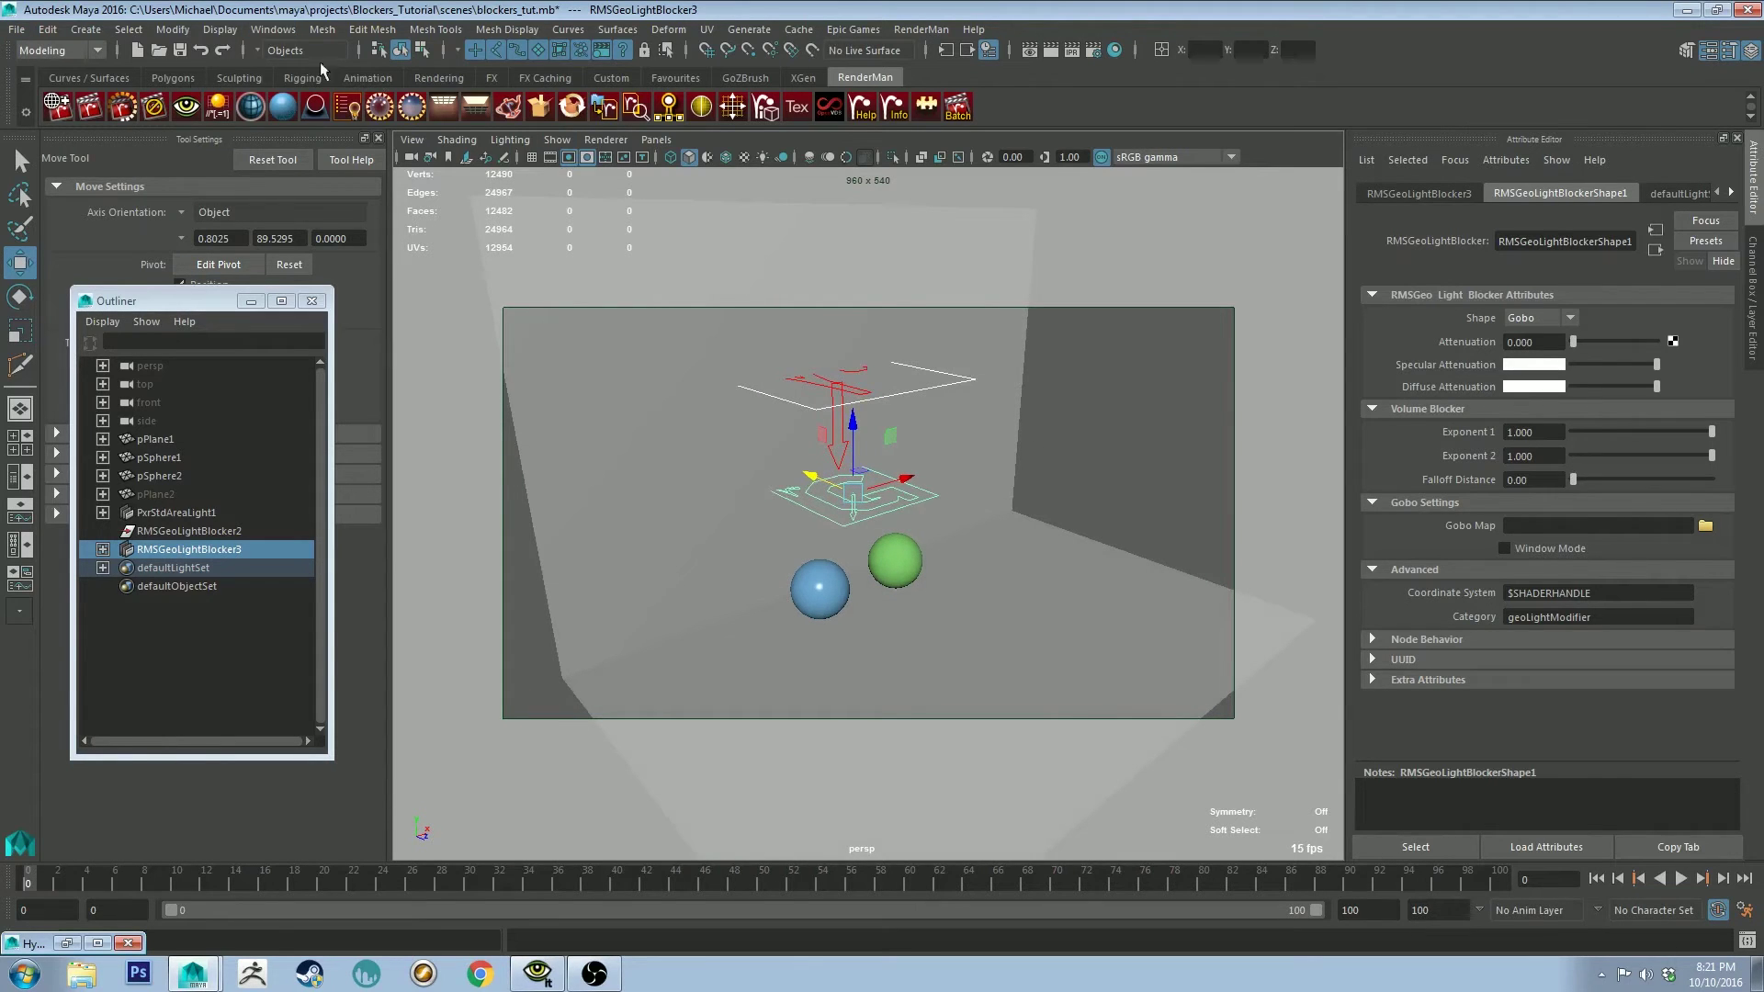
- Delete the gobo blocker and add a polygon torus between the area light and the spheres, raised to Translate Y 2.288
{"action": "left_click", "coordinate": [174, 78]}
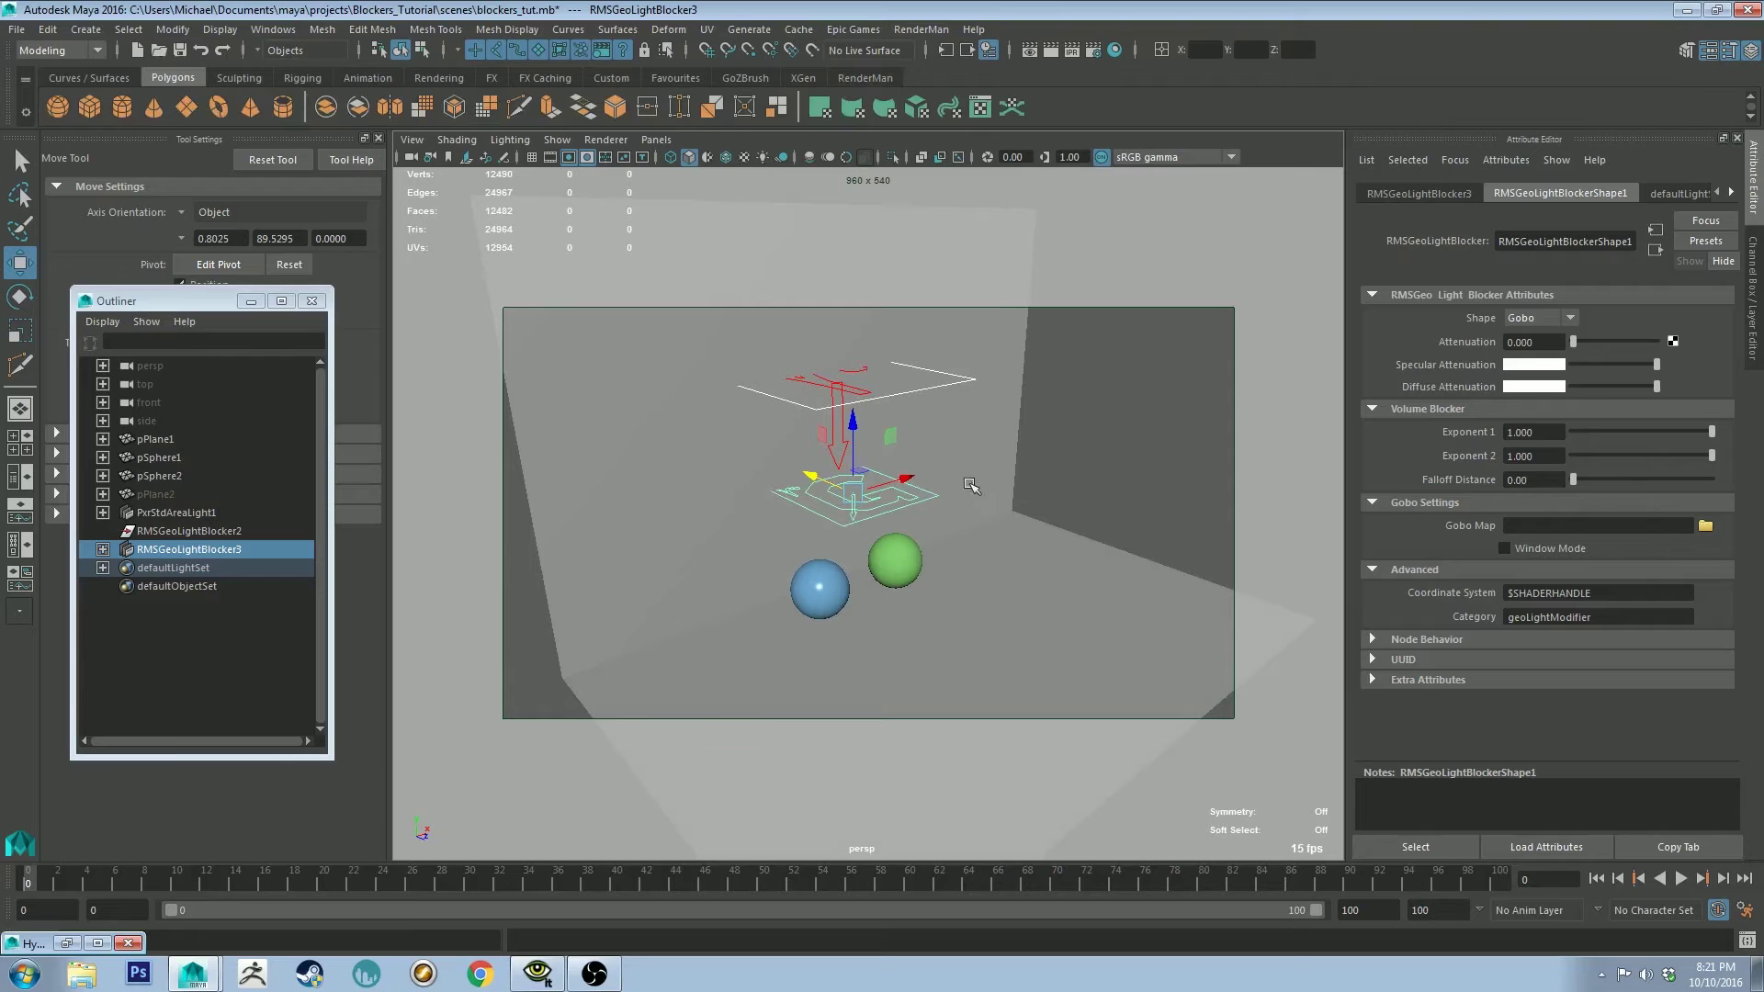
{"action": "key", "text": "Delete"}
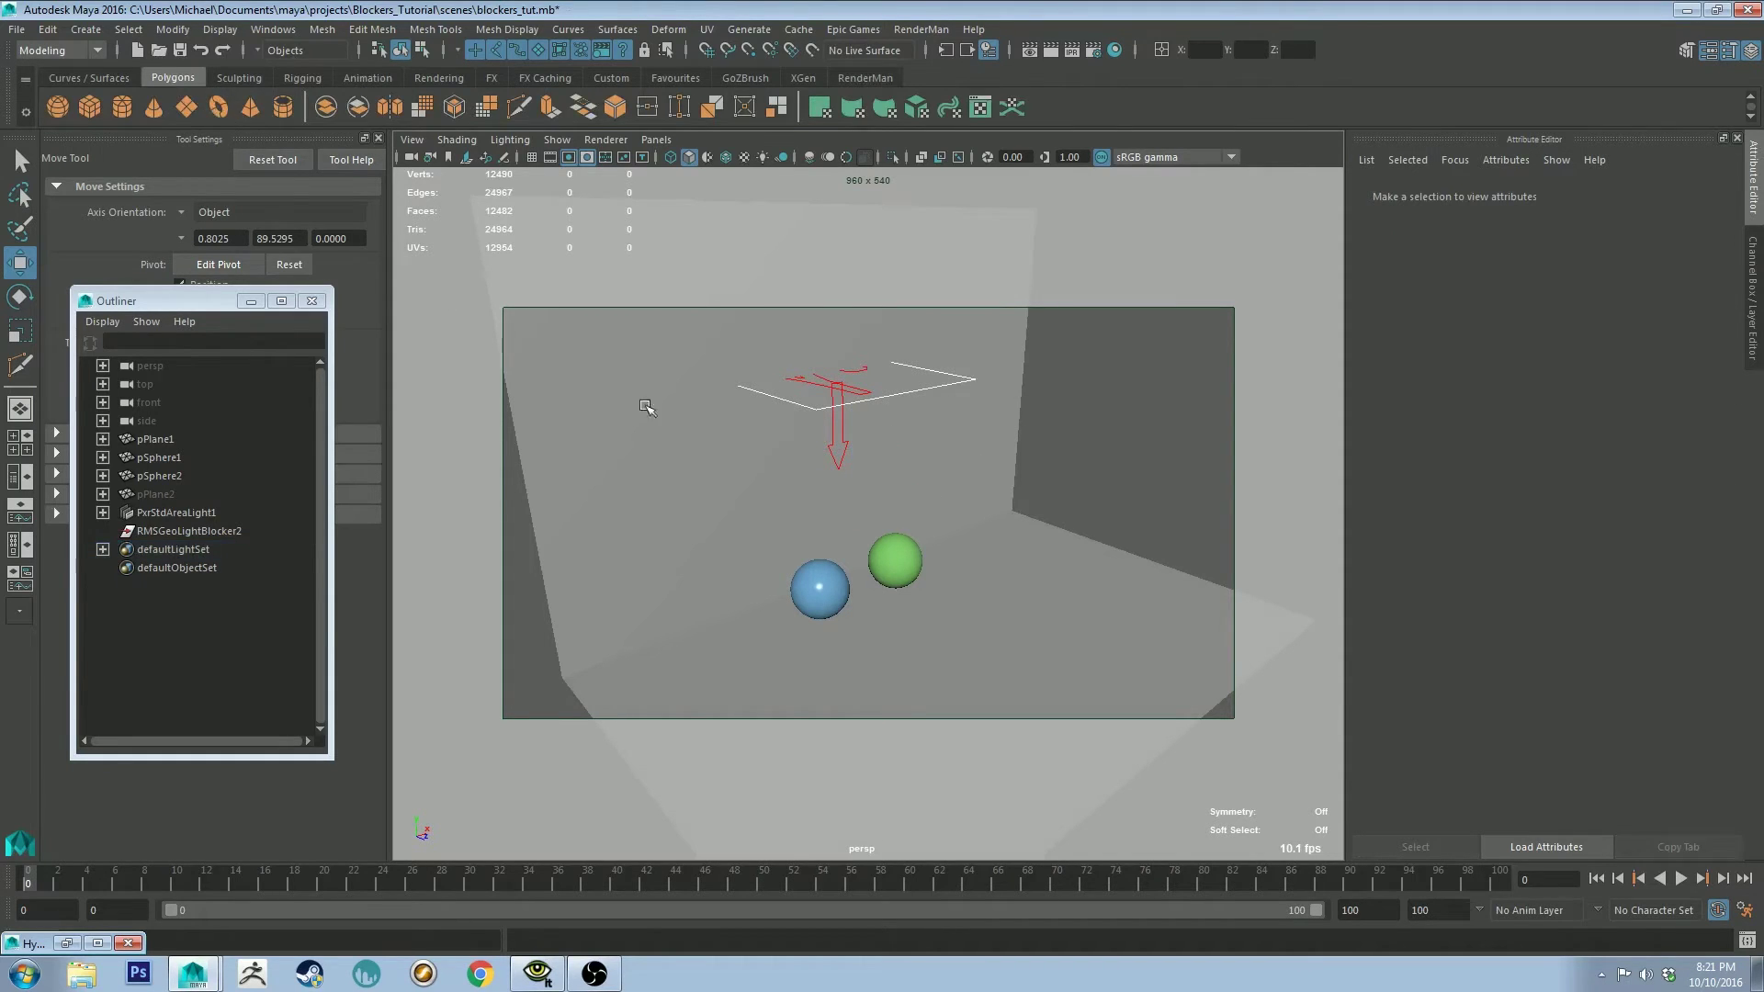
{"action": "left_click_drag", "start_coordinate": [860, 521], "coordinate": [859, 397]}
- Increase the torus's Subdivisions Axis and Subdivisions Height together for a much denser mesh
{"action": "left_click", "coordinate": [1753, 303]}
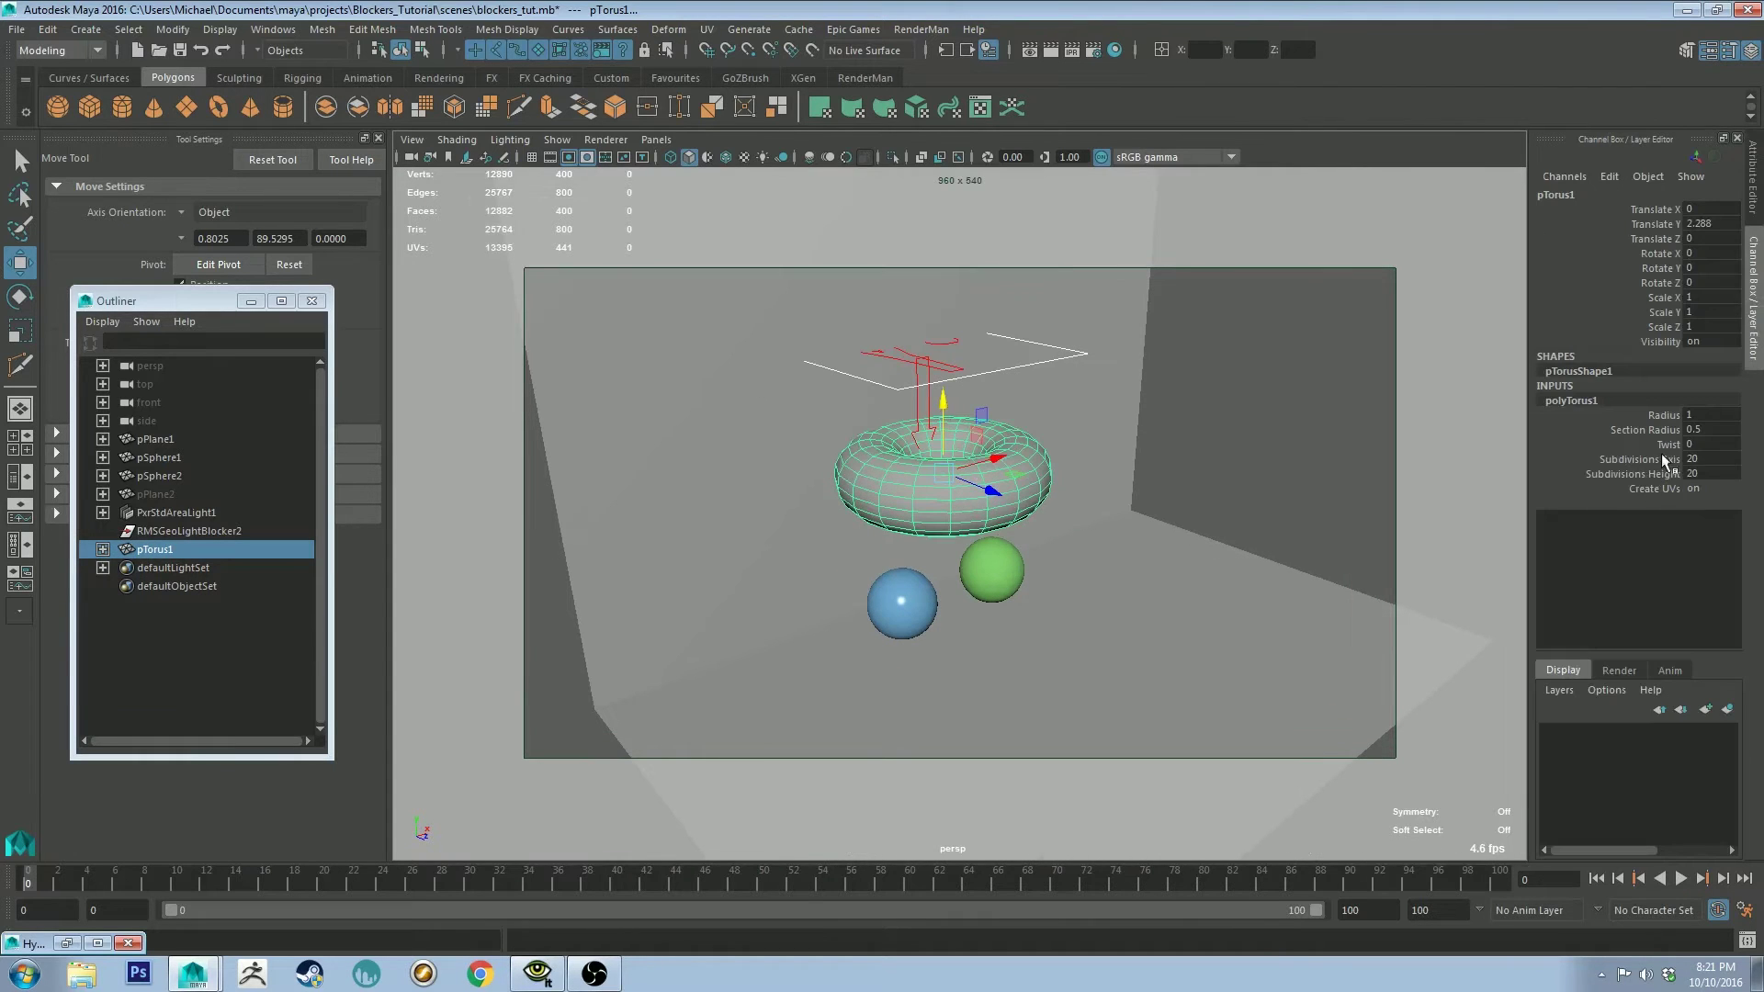
{"action": "left_click_drag", "start_coordinate": [1645, 458], "coordinate": [1644, 474]}
{"action": "middle_click_drag", "start_coordinate": [1430, 451], "coordinate": [1310, 420]}
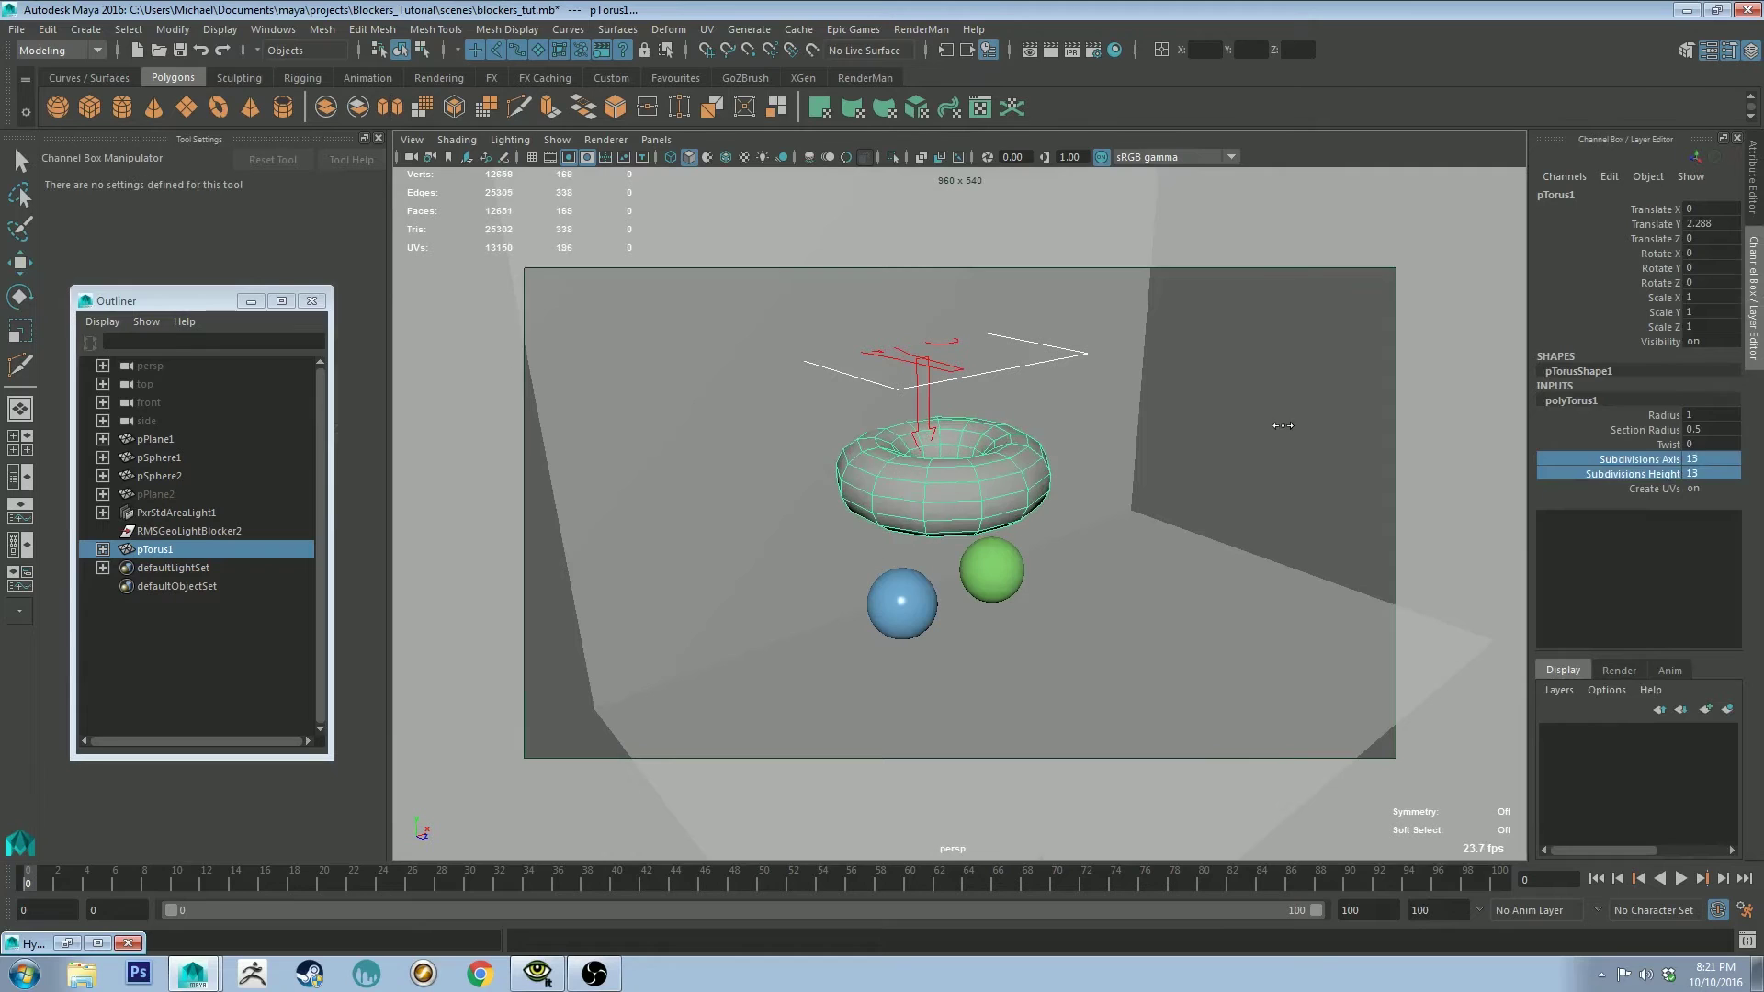
{"action": "middle_click_drag", "start_coordinate": [1283, 425], "coordinate": [1153, 432]}
{"action": "key", "text": "w"}
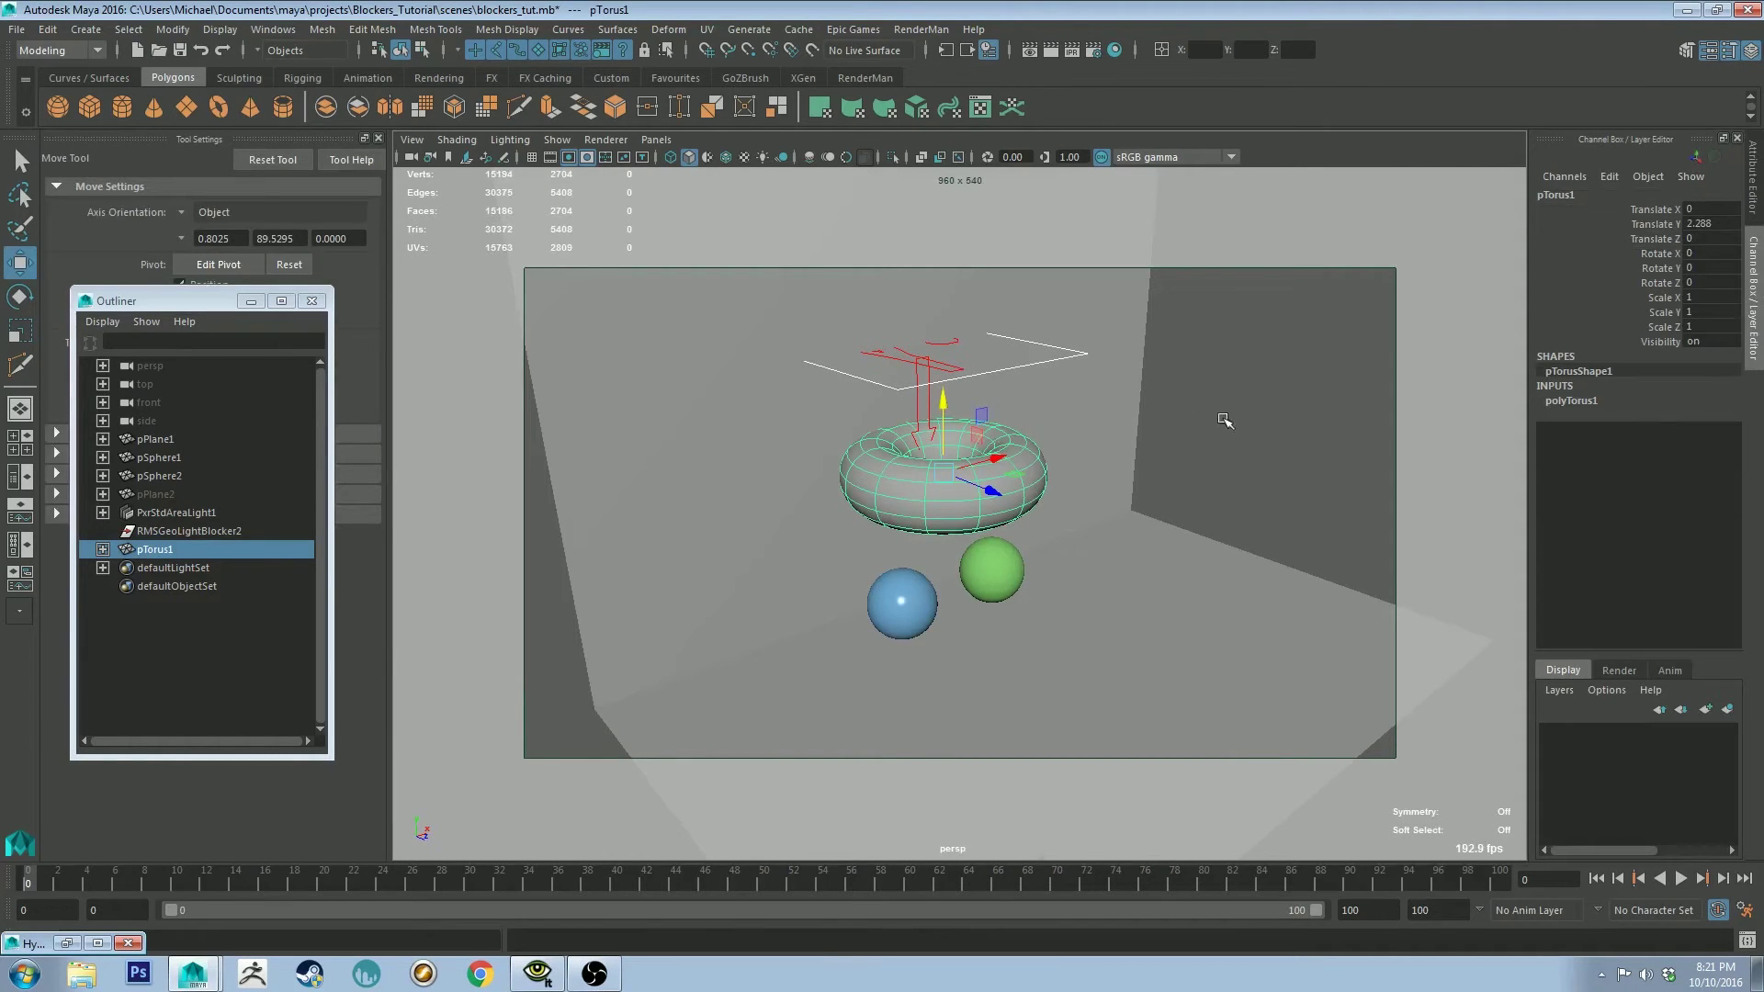
- Assign a new PxrDisney material to the torus and reselect the torus
{"action": "left_click", "coordinate": [886, 75]}
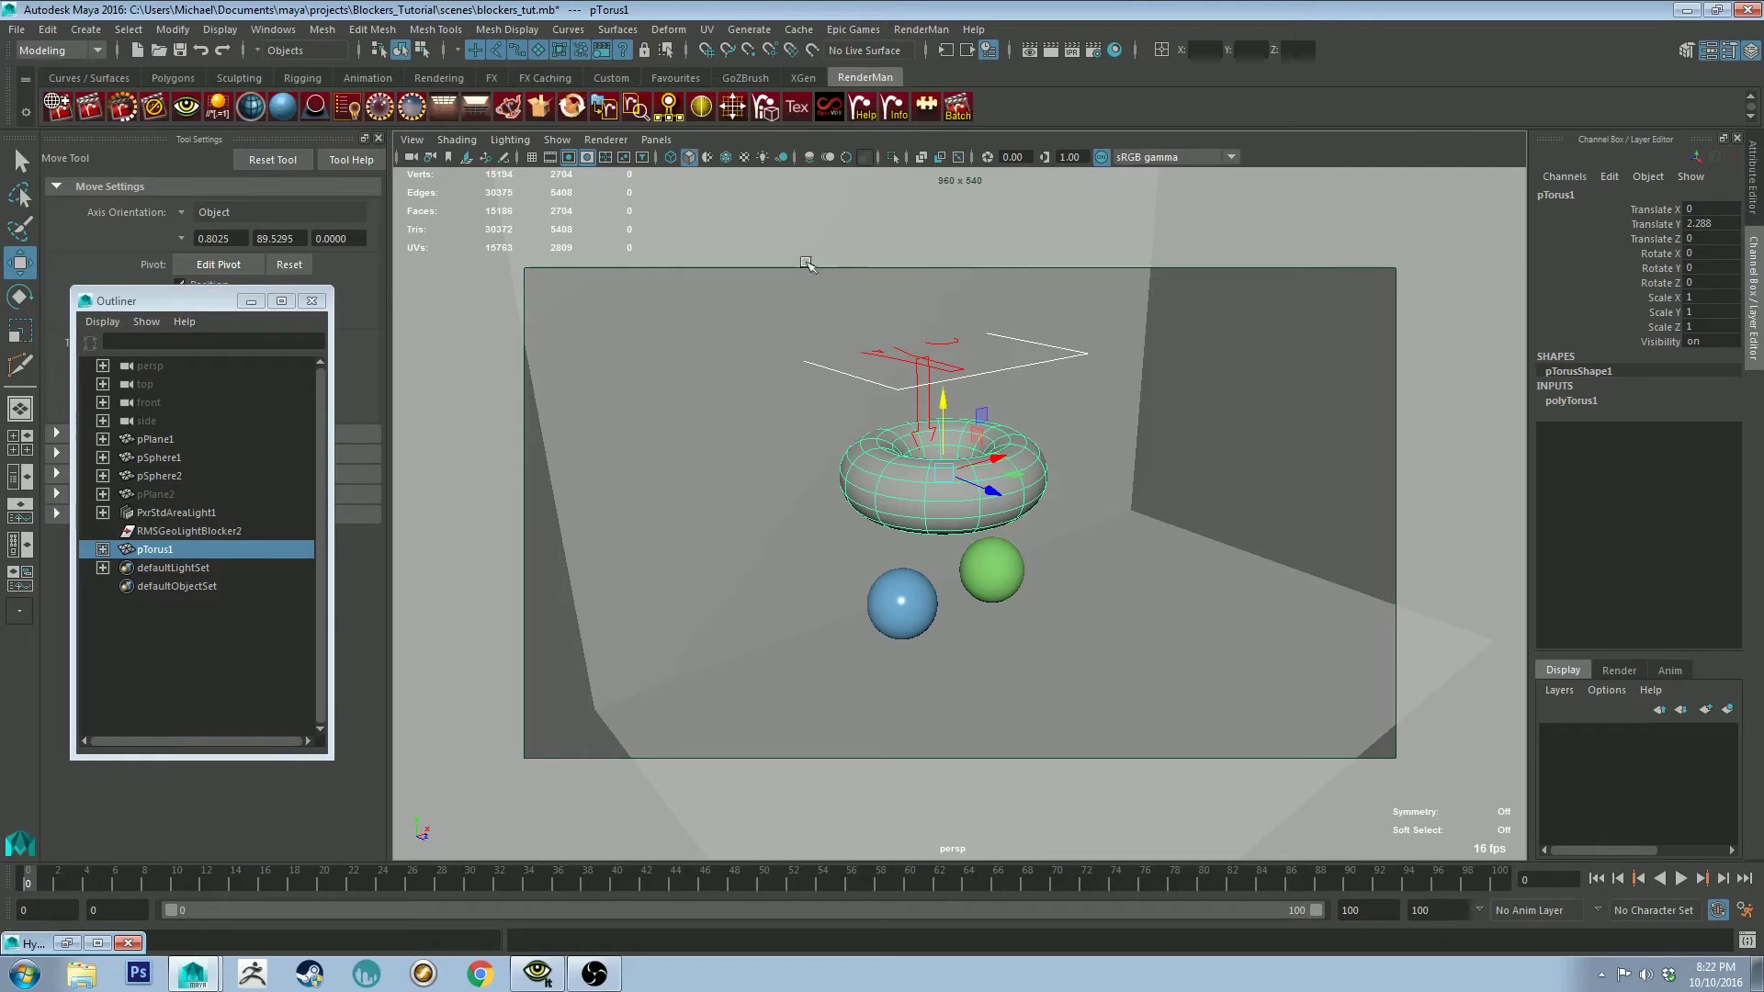
{"action": "left_click", "coordinate": [282, 107]}
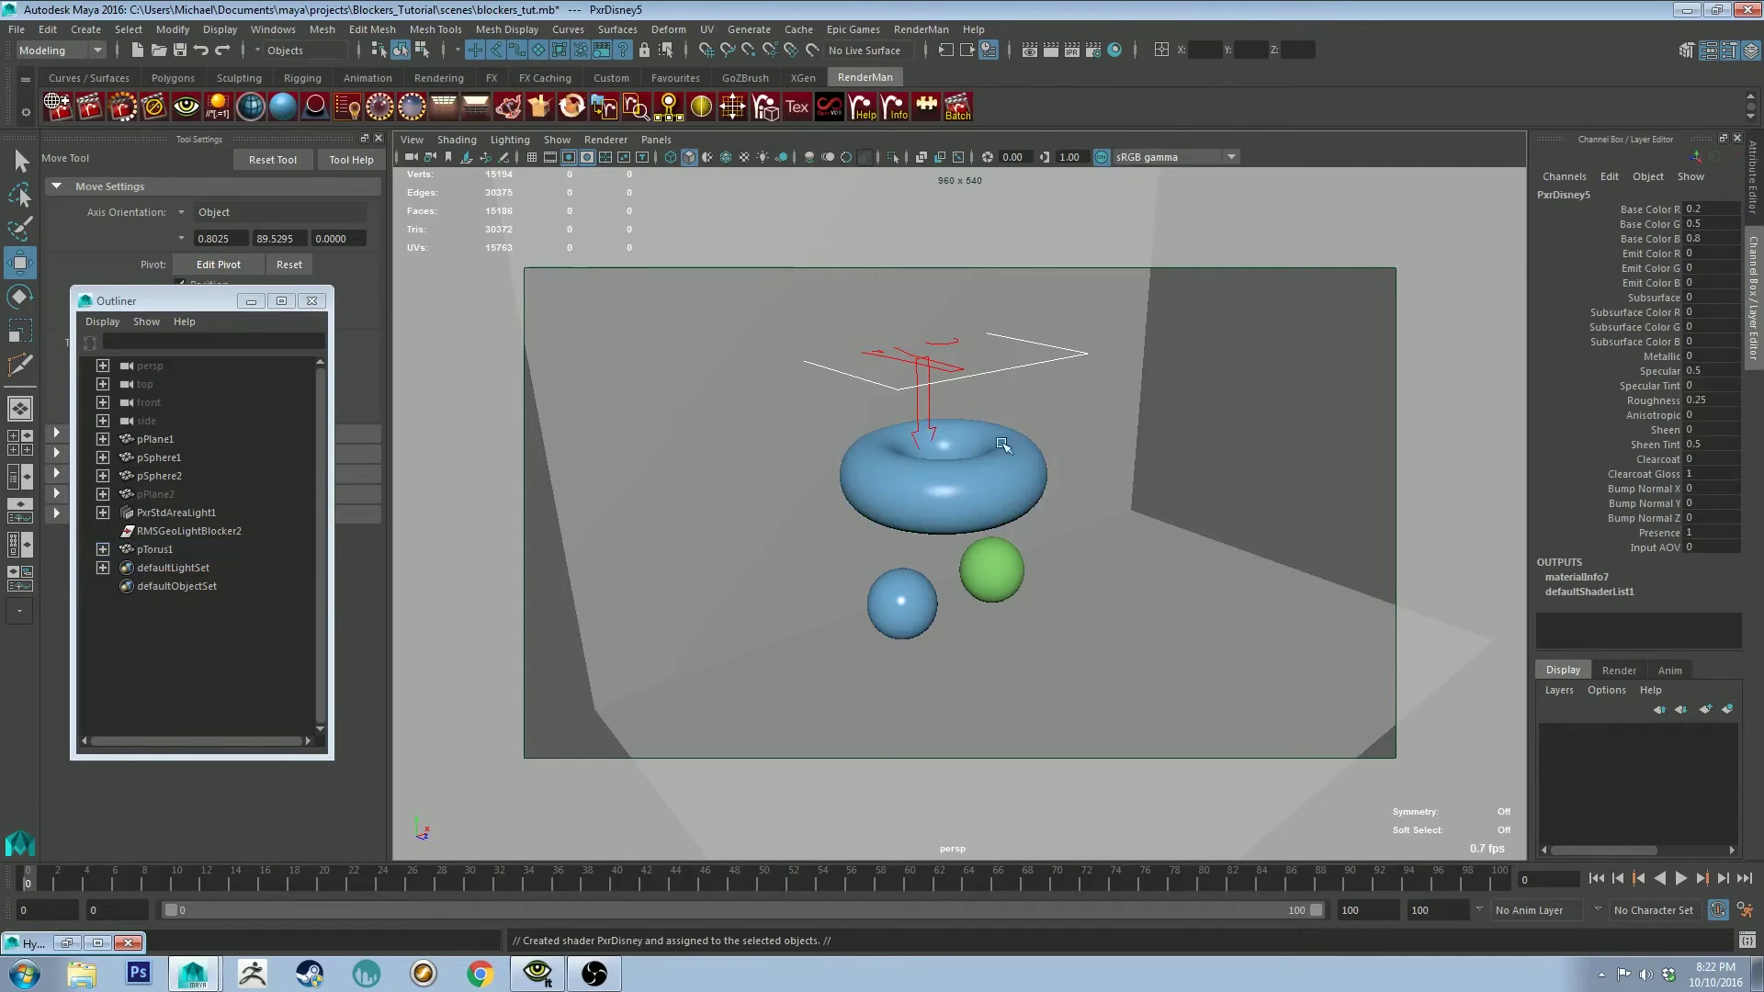
{"action": "left_click", "coordinate": [926, 486]}
- Rename the torus's PxrDisney material to "blocker" in the Hypershade and set its Specular to 0 and Roughness to 1
{"action": "left_click", "coordinate": [66, 943]}
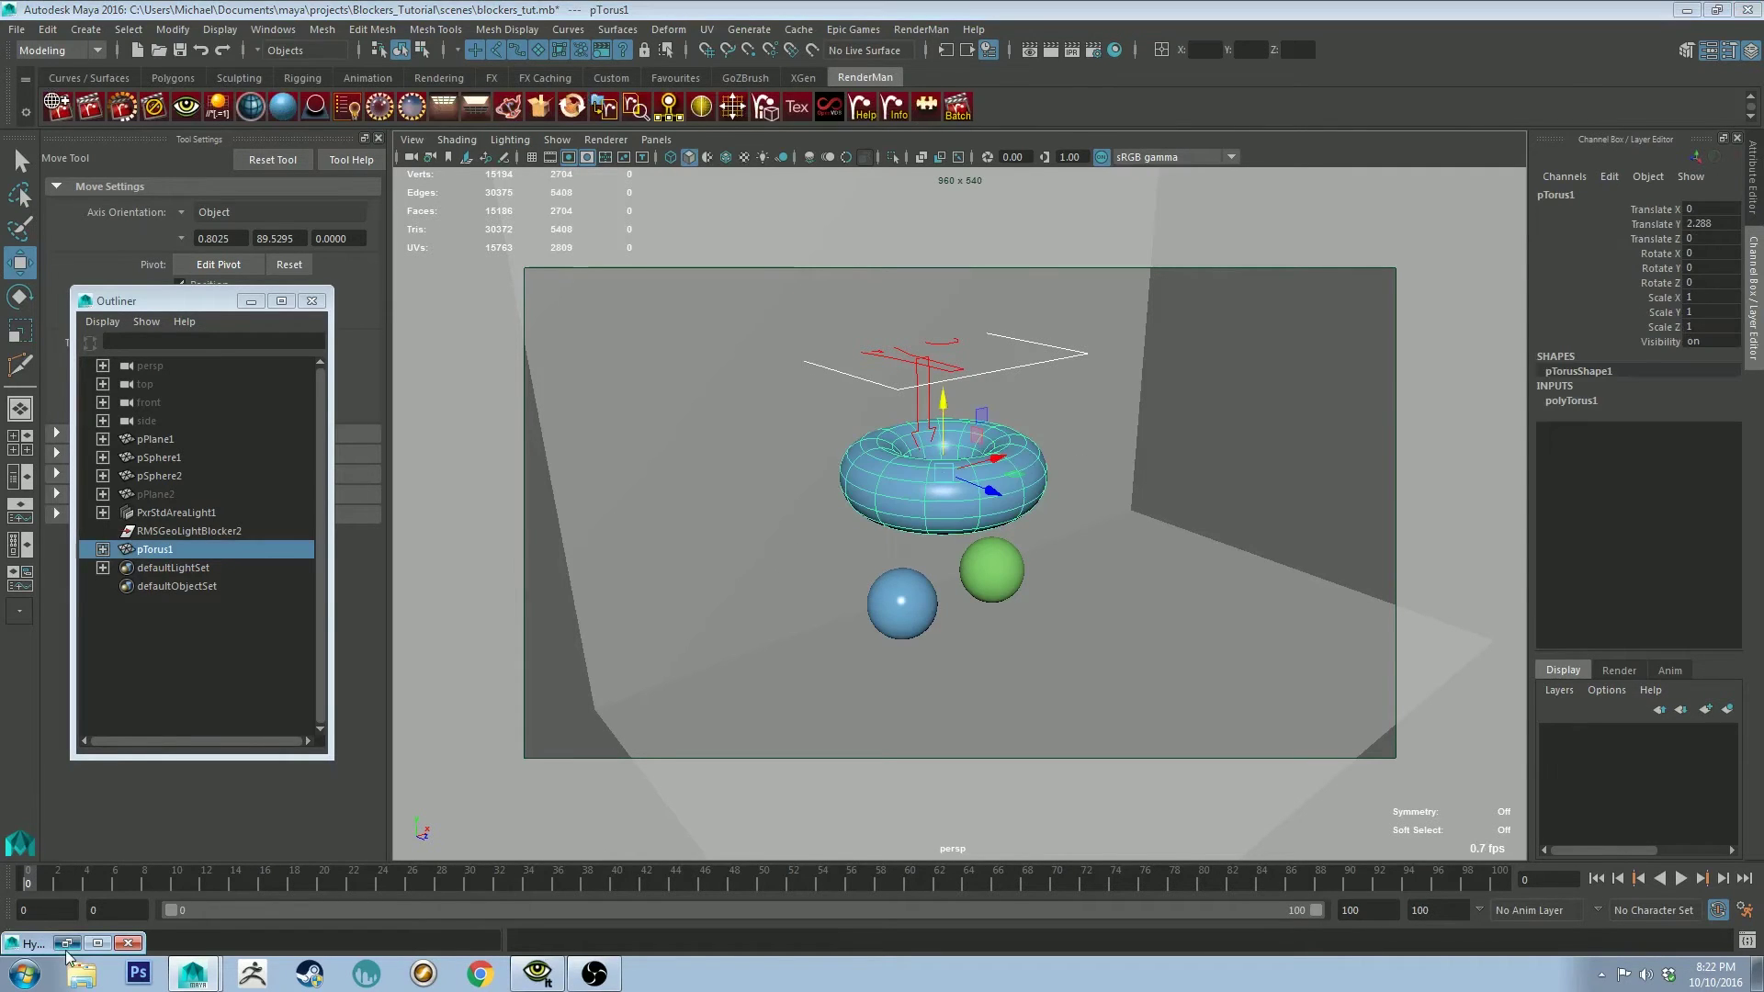
{"action": "left_click", "coordinate": [375, 212]}
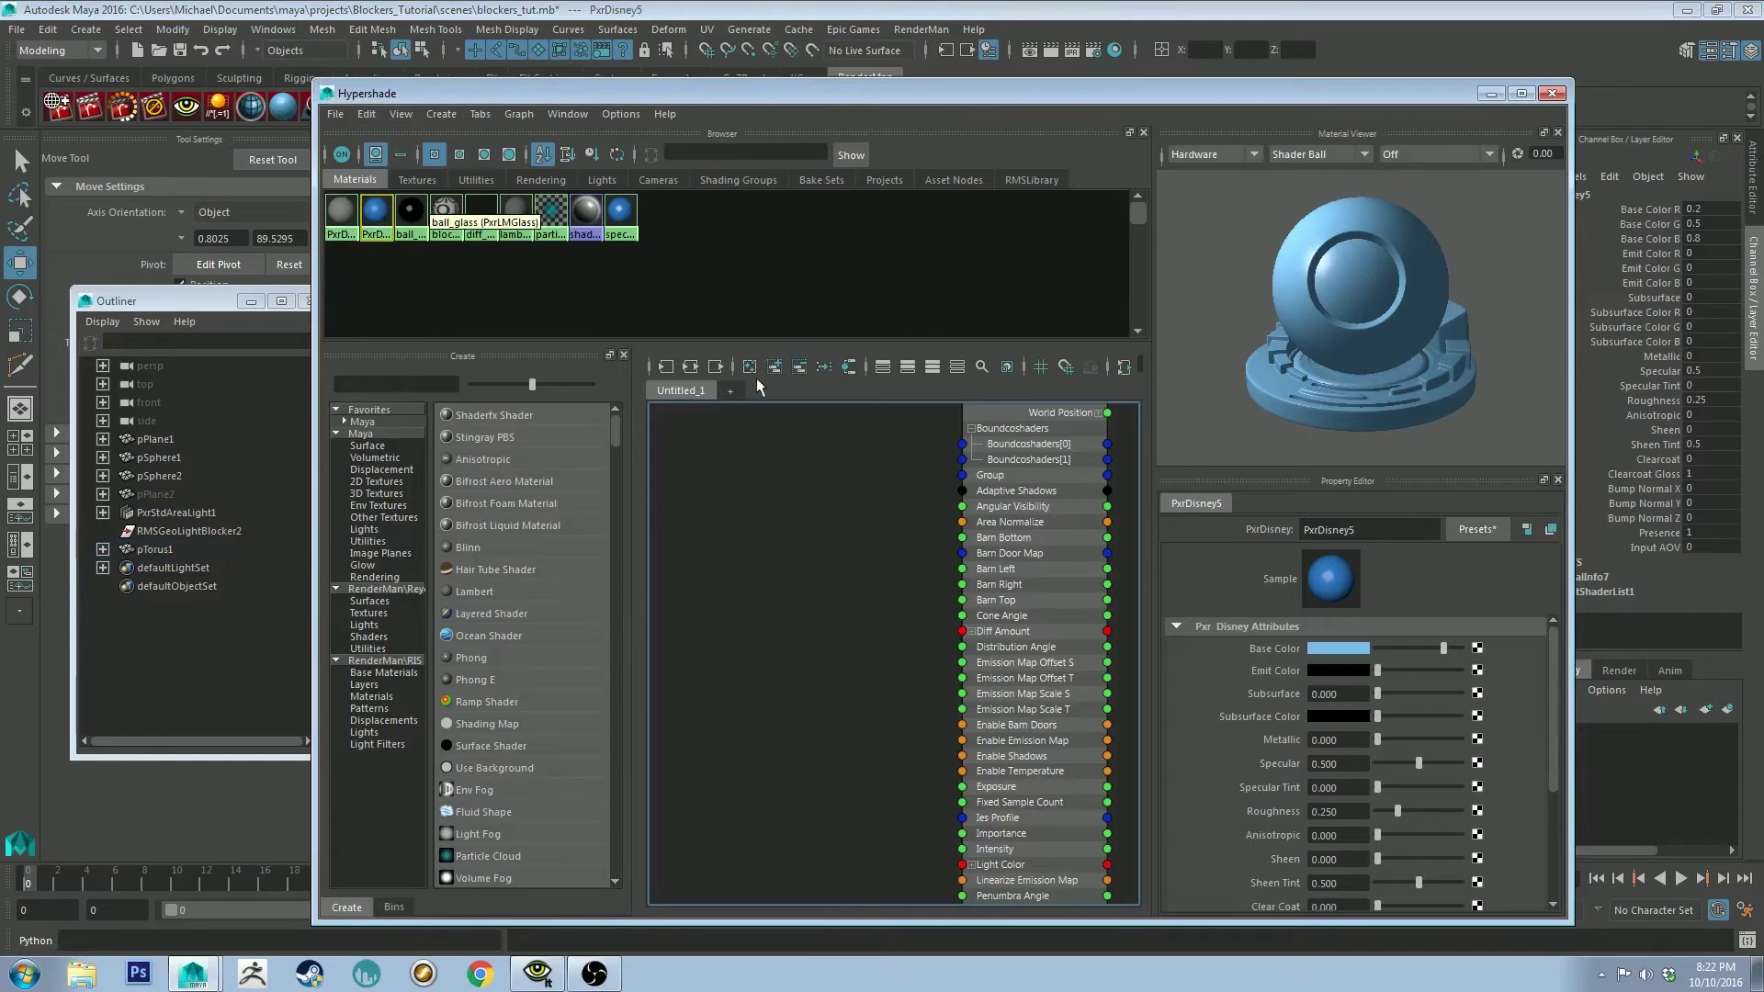
{"action": "left_click", "coordinate": [1397, 529]}
{"action": "double_click", "coordinate": [1397, 529]}
{"action": "type", "text": "blocker"}
{"action": "key", "text": "Return"}
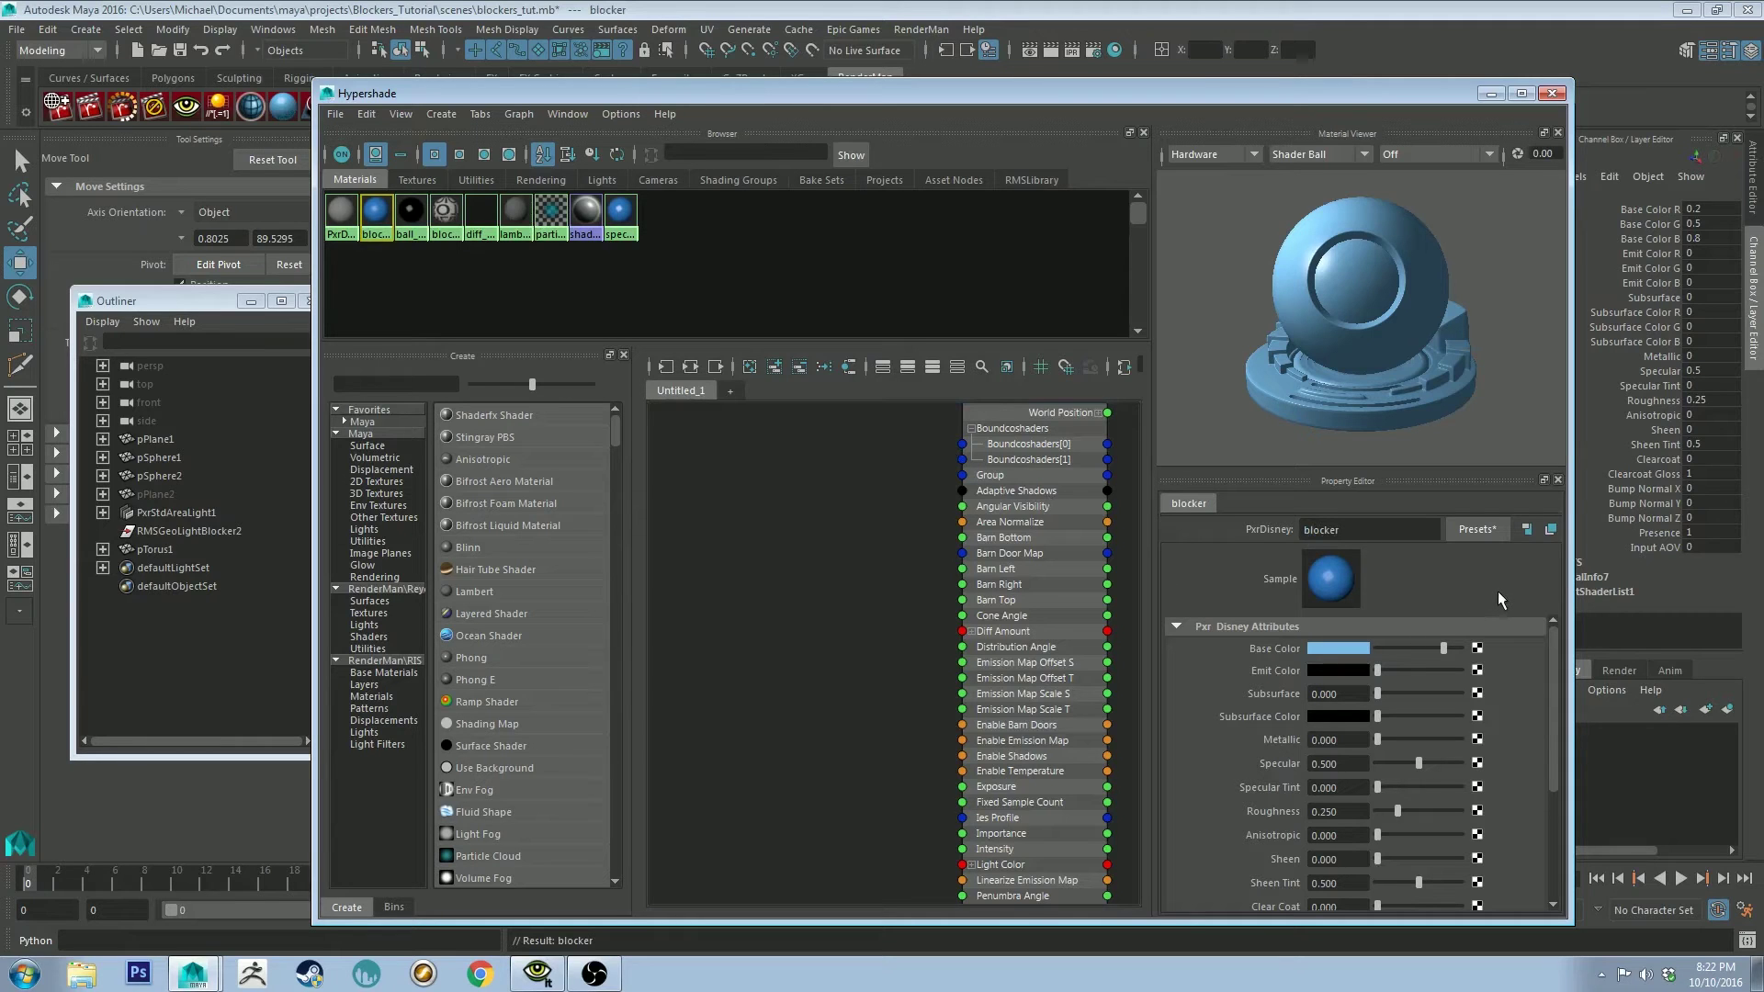
{"action": "left_click_drag", "start_coordinate": [1417, 761], "coordinate": [1483, 814]}
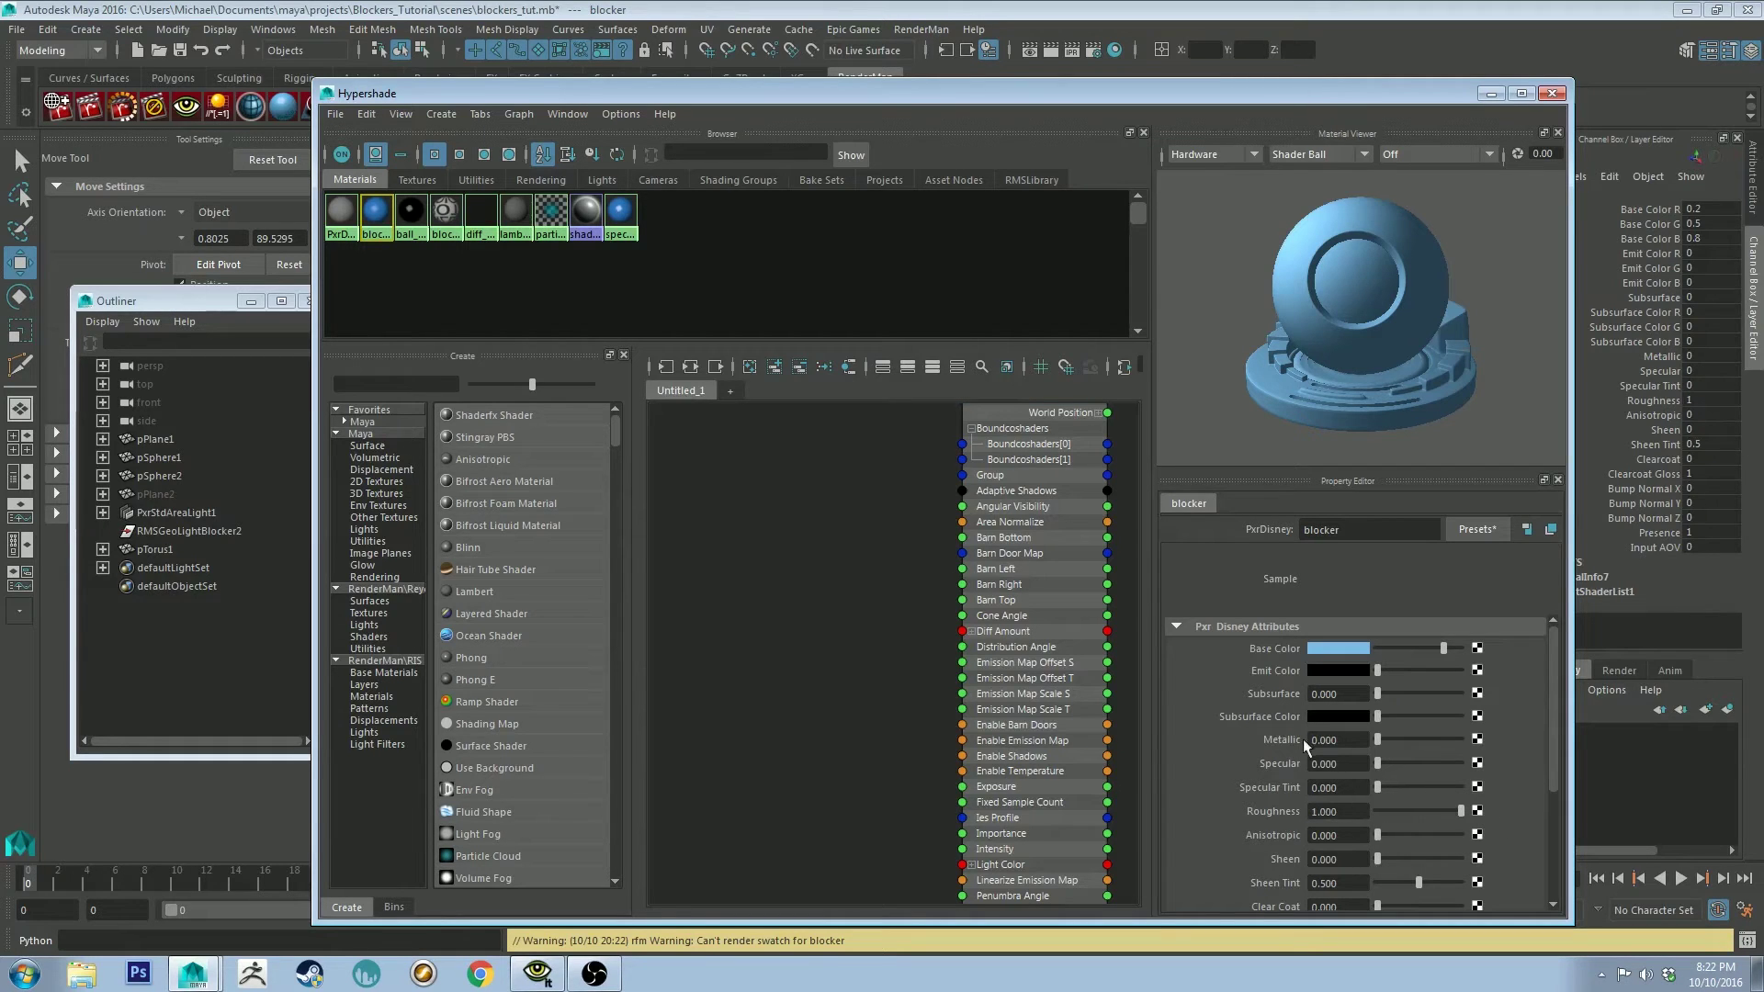
{"action": "left_click", "coordinate": [1491, 93]}
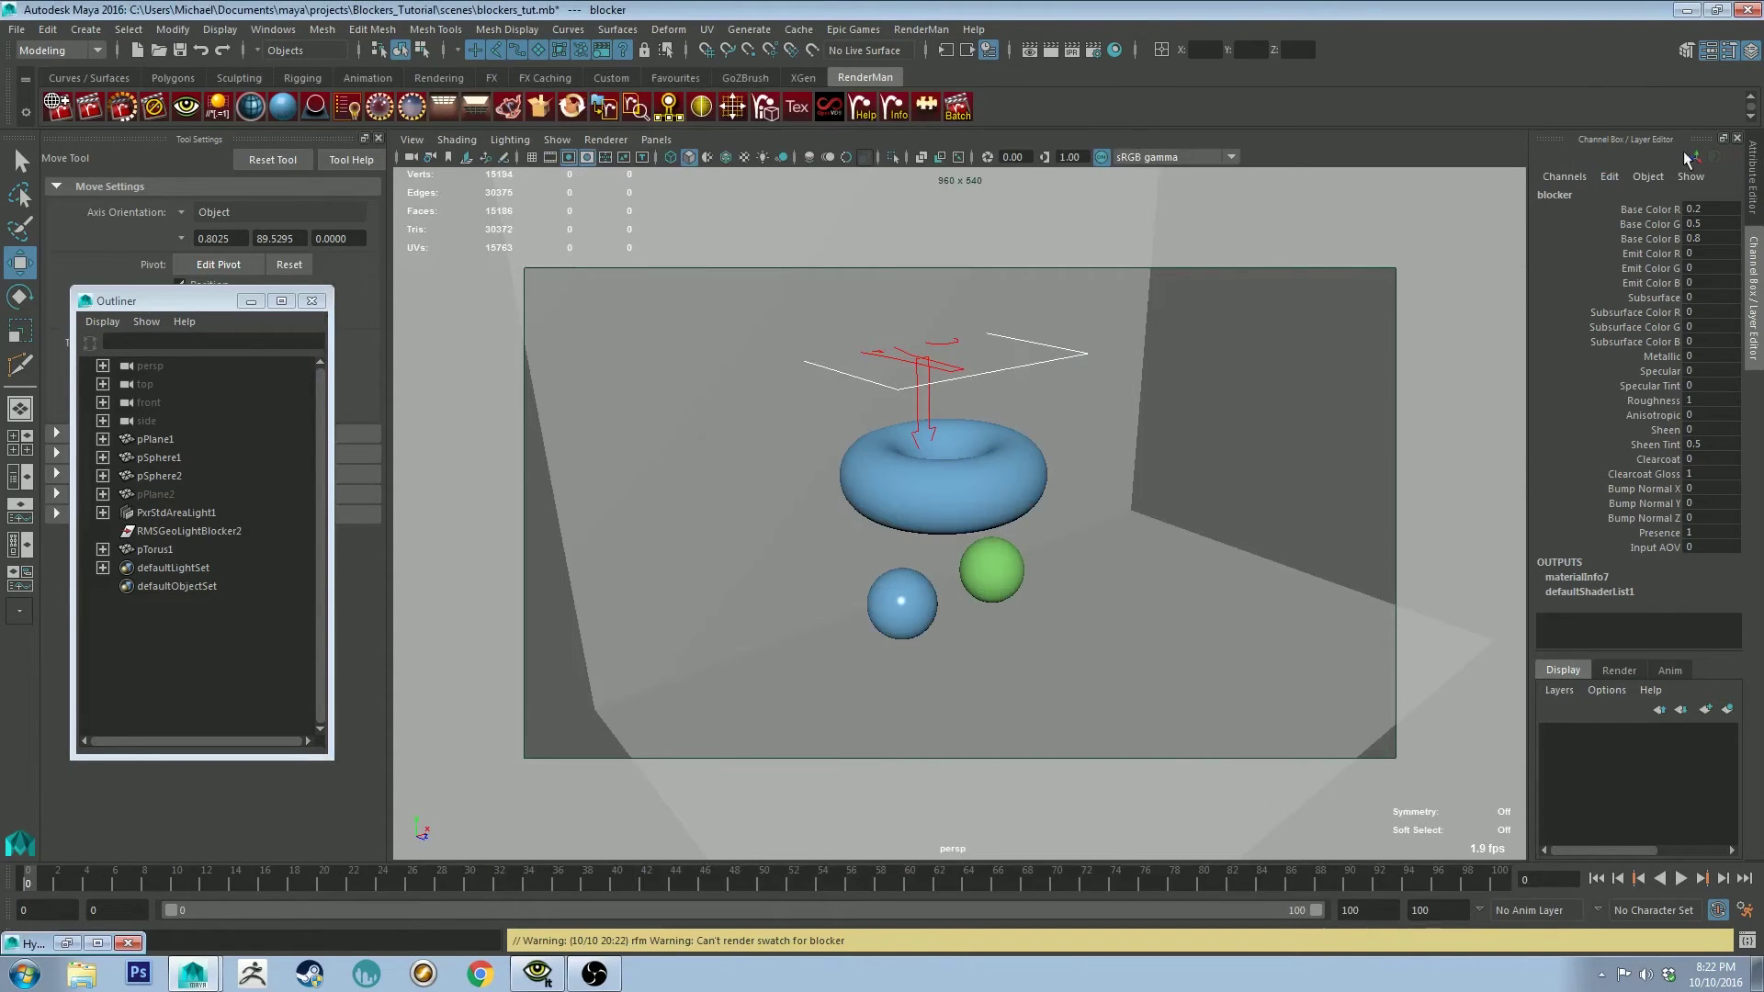
- Re-render the scene with the torus between the area light and the spheres, and inspect the shadow it casts
{"action": "left_click", "coordinate": [1754, 170]}
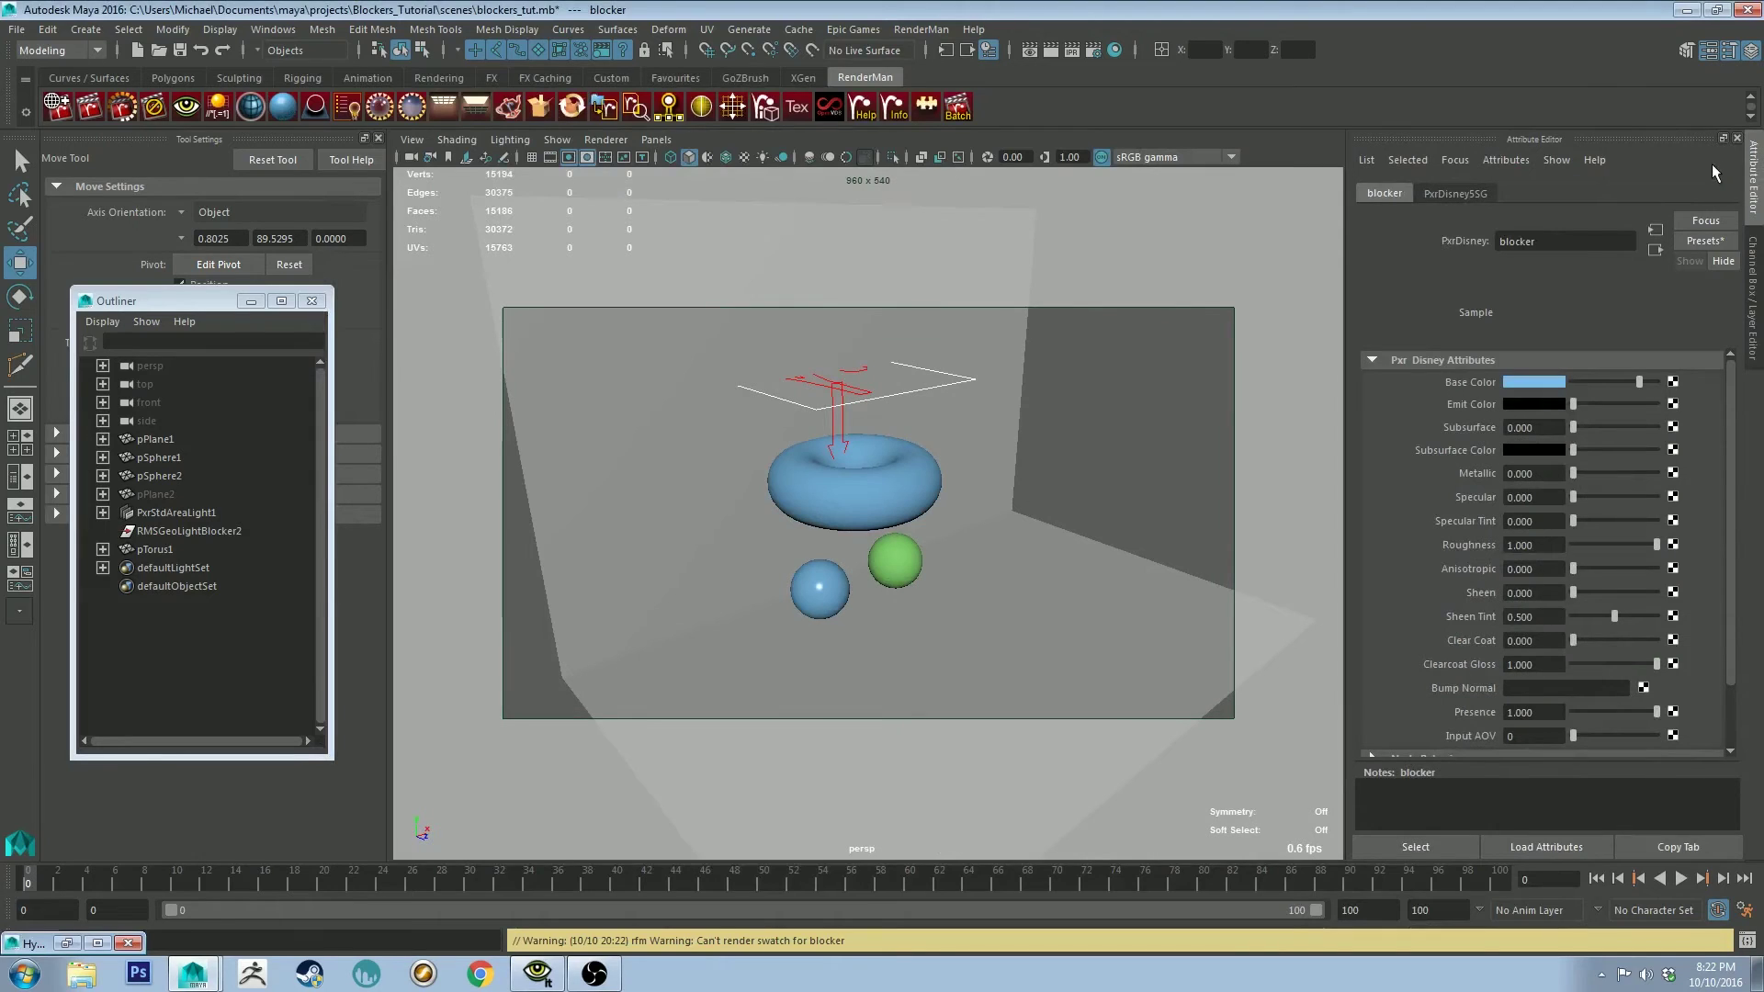
{"action": "middle_click_drag", "start_coordinate": [1077, 406], "coordinate": [1107, 414], "text": "alt"}
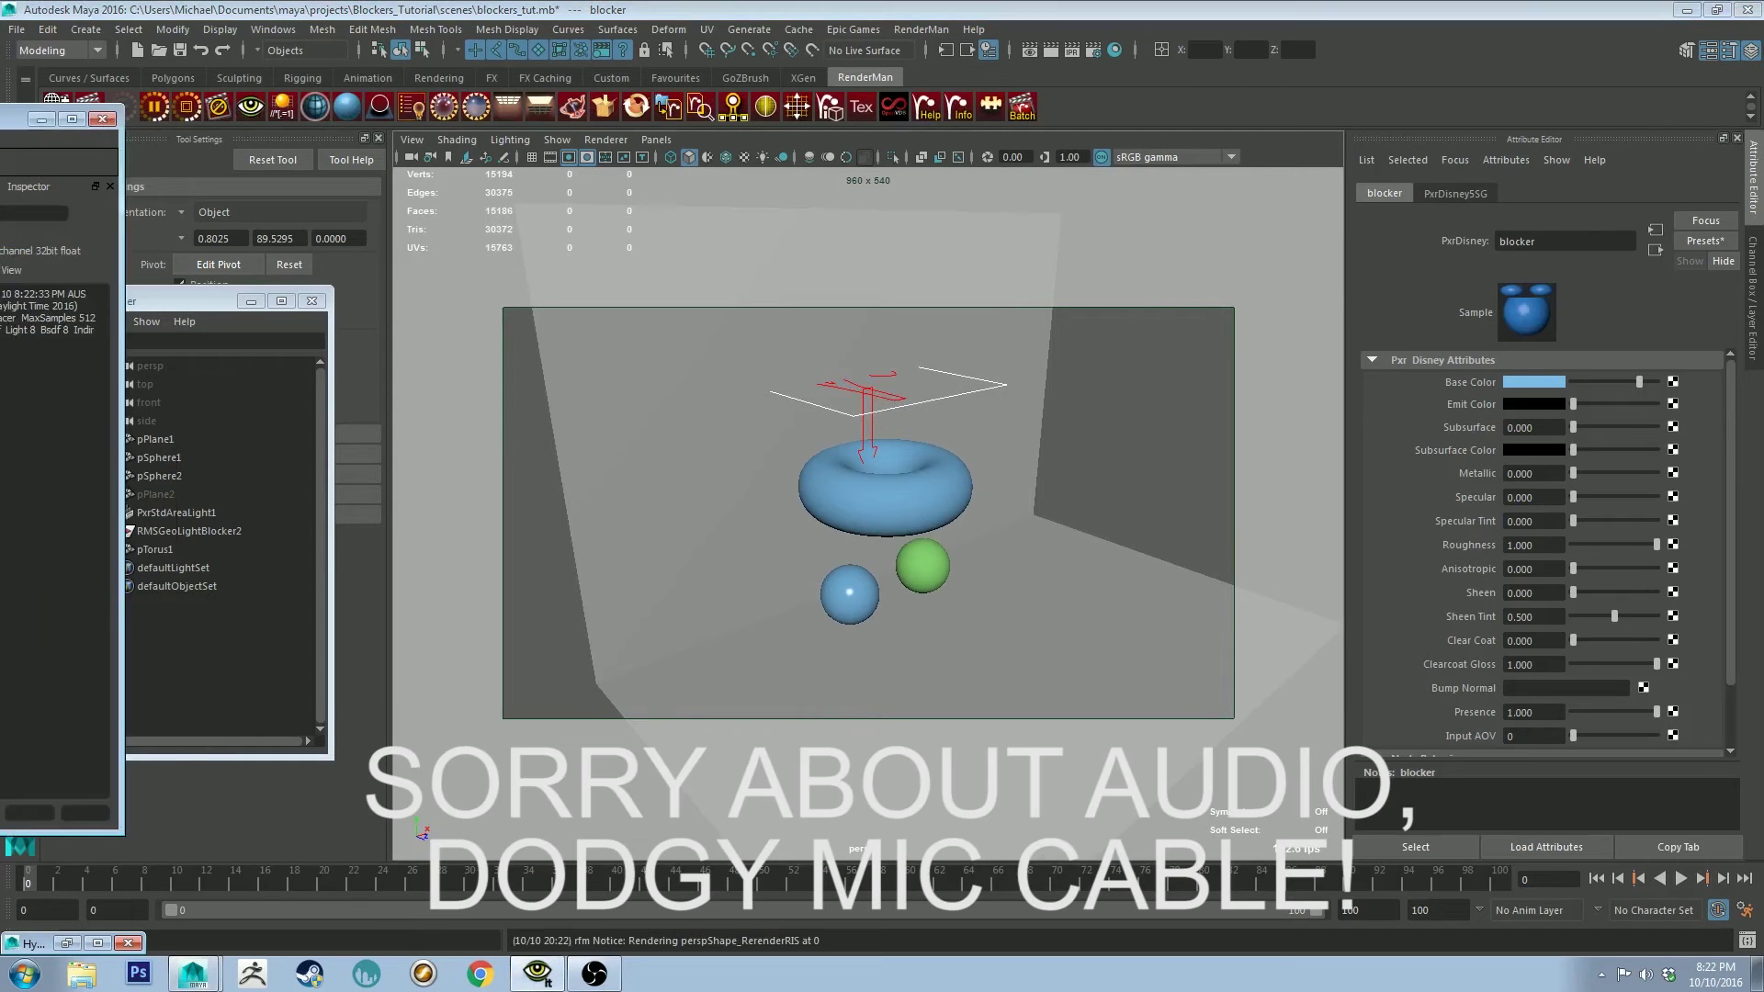
{"action": "left_click_drag", "start_coordinate": [0, 119], "coordinate": [1022, 121]}
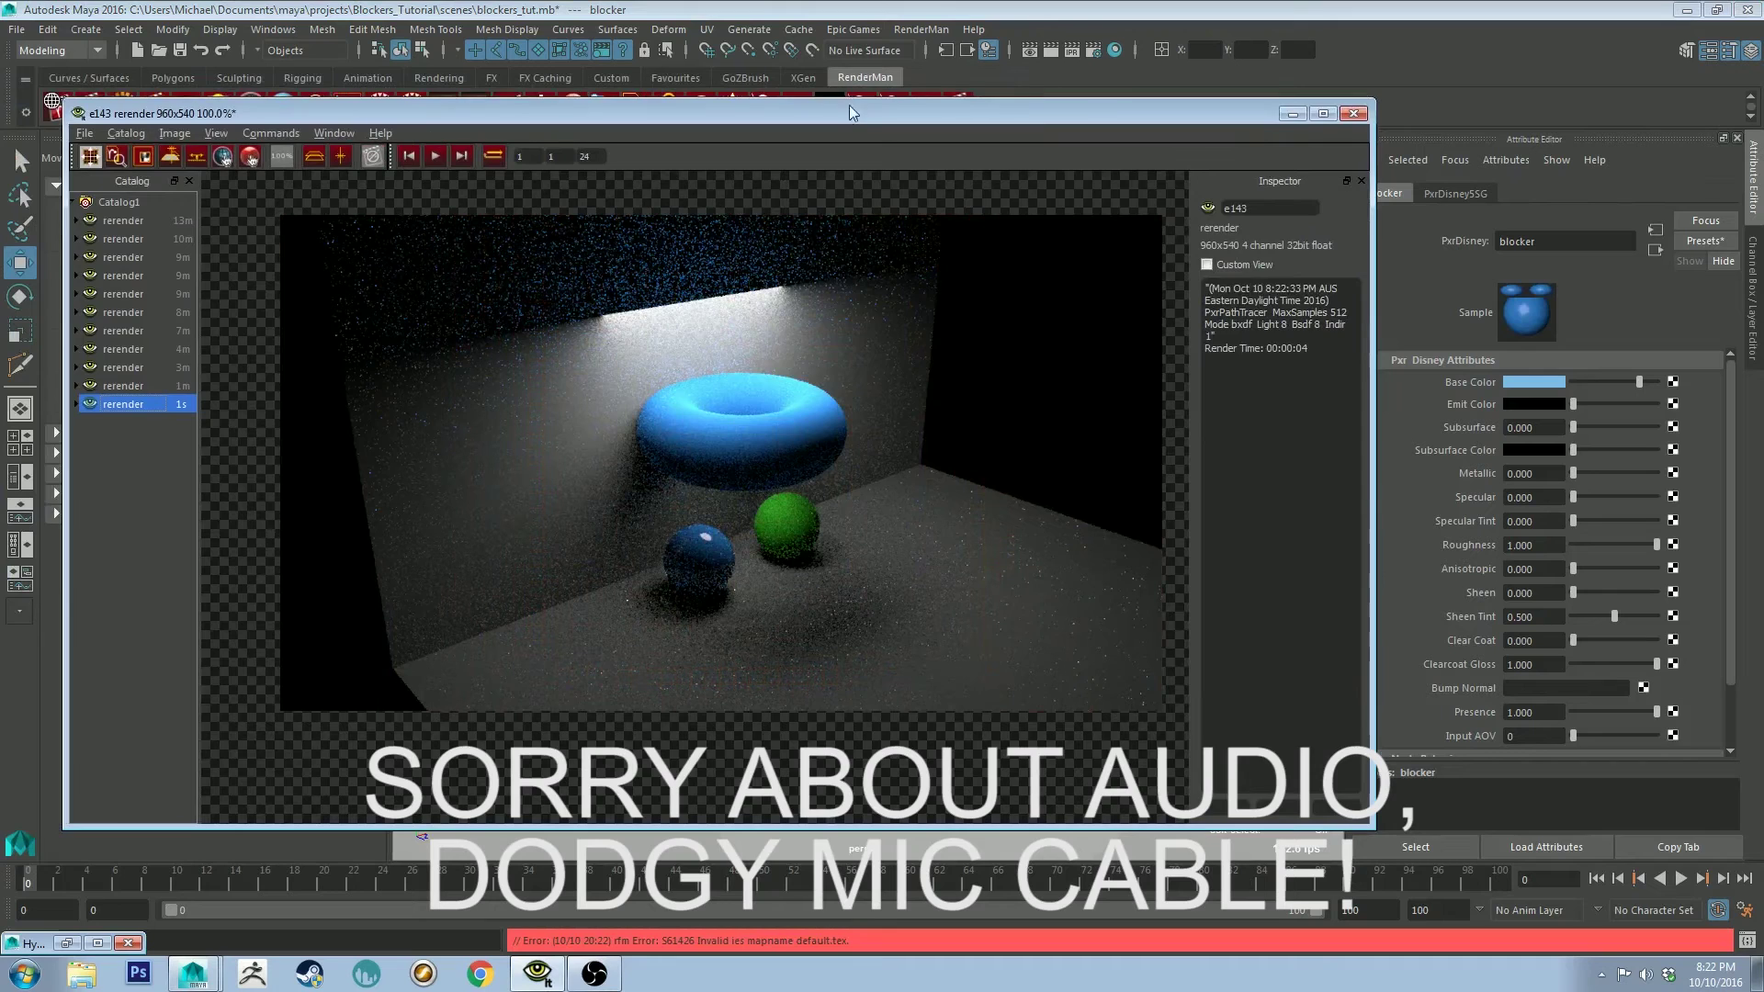
{"action": "left_click_drag", "start_coordinate": [851, 108], "coordinate": [0, 184]}
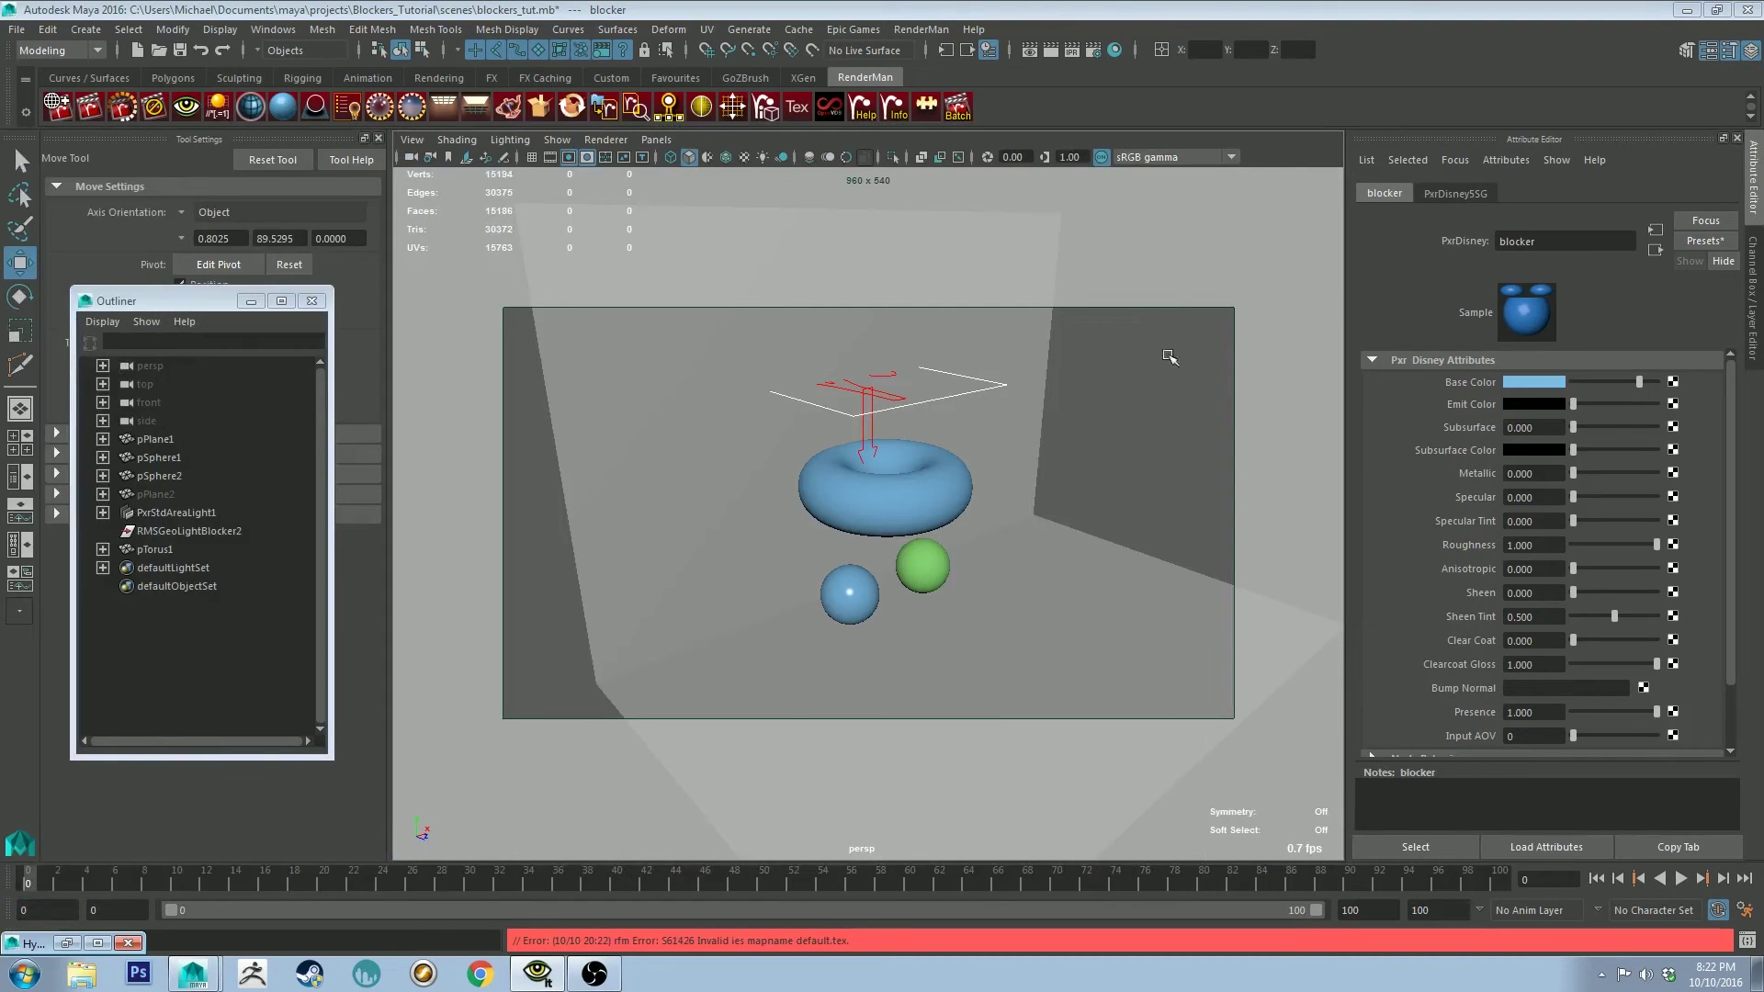
{"action": "left_click", "coordinate": [960, 487]}
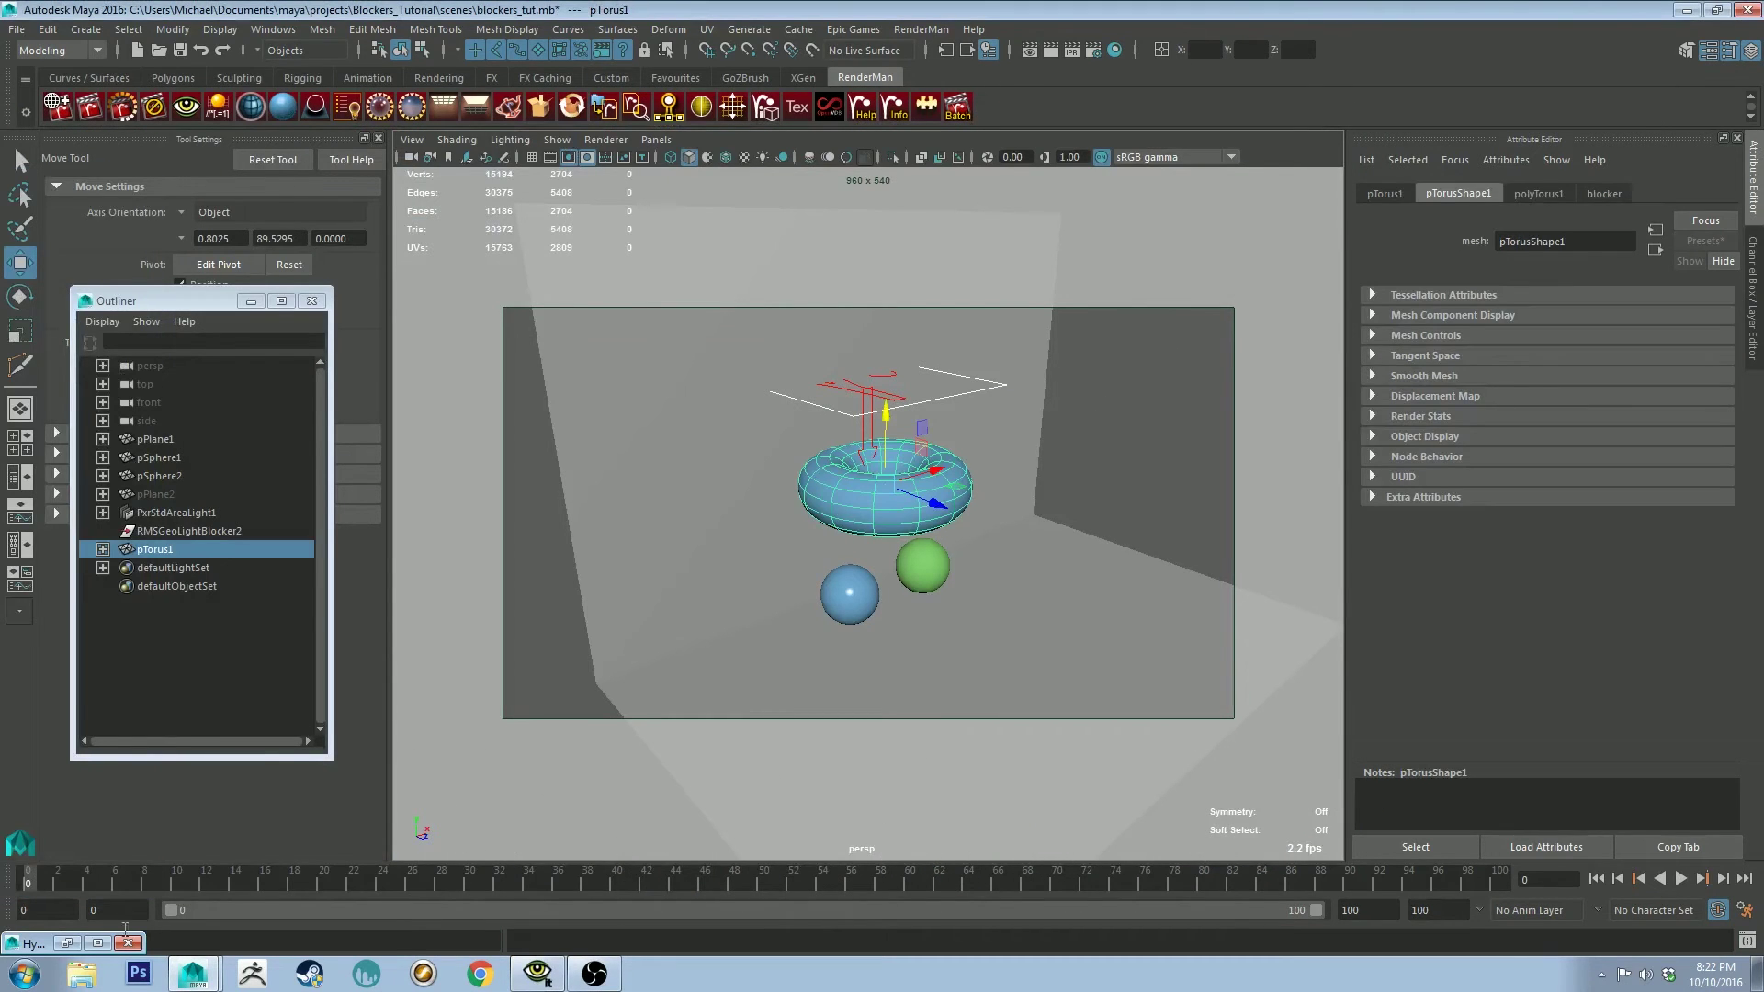
{"action": "left_click", "coordinate": [67, 941]}
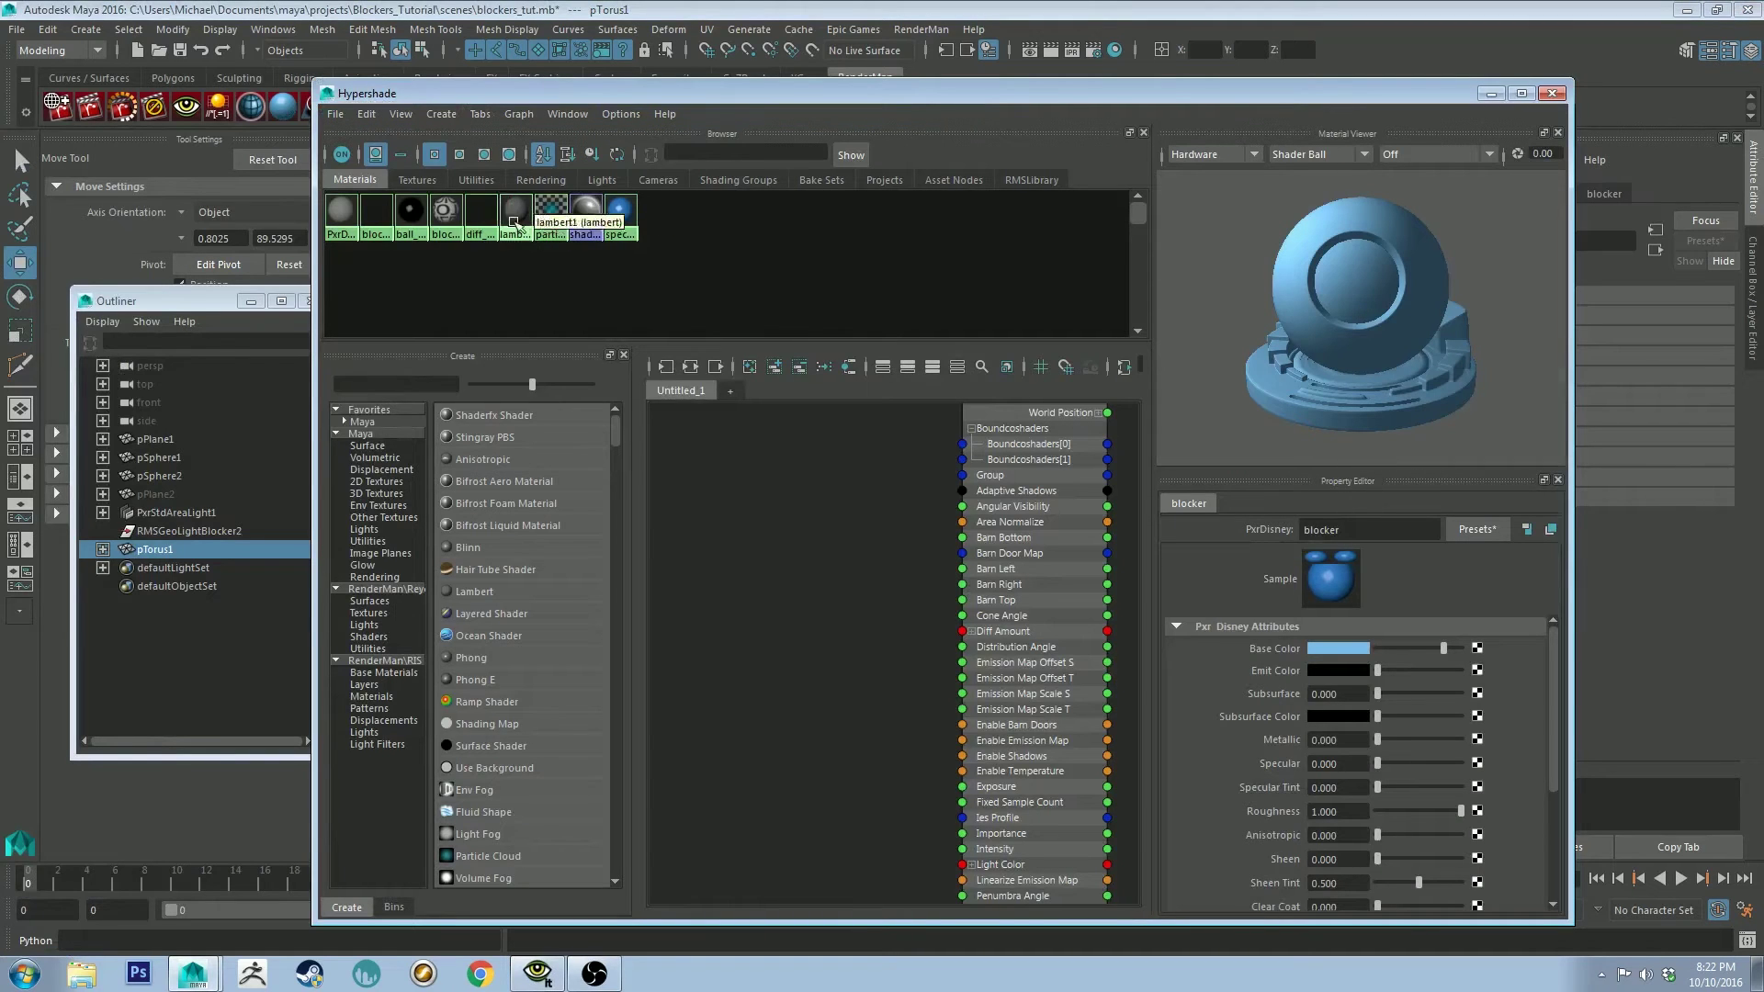
{"action": "left_click", "coordinate": [377, 211]}
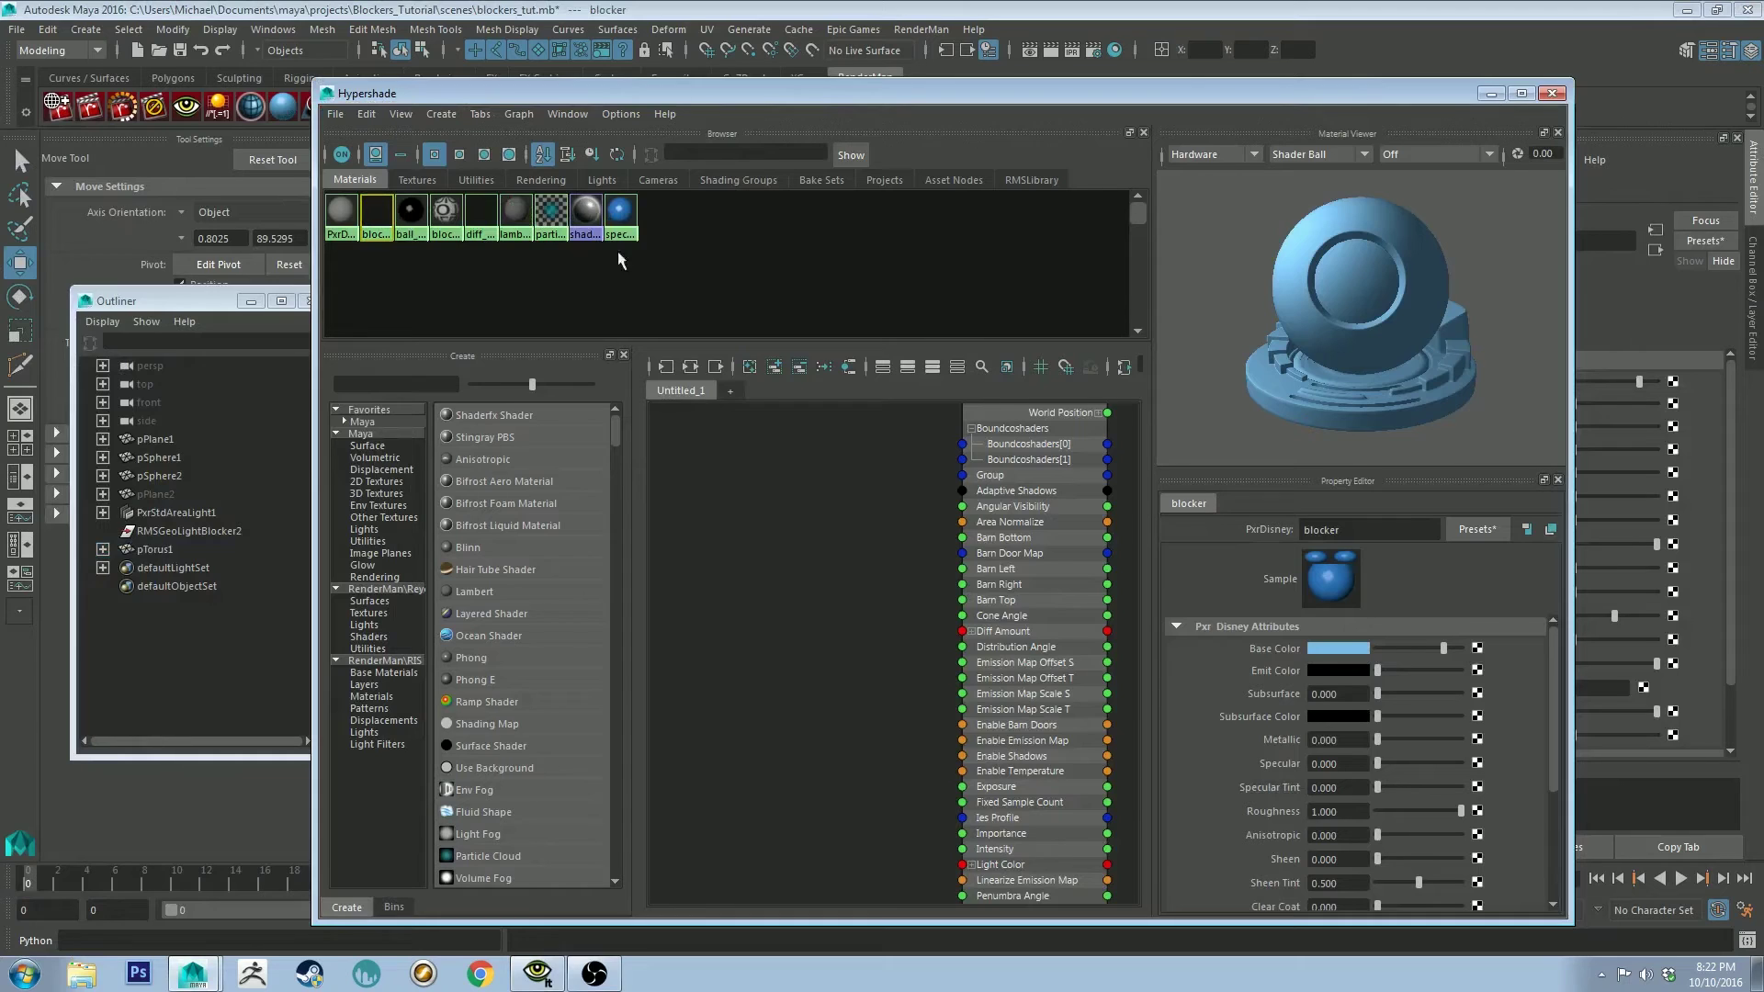
{"action": "left_click", "coordinate": [1491, 94]}
{"action": "left_click", "coordinate": [1498, 158]}
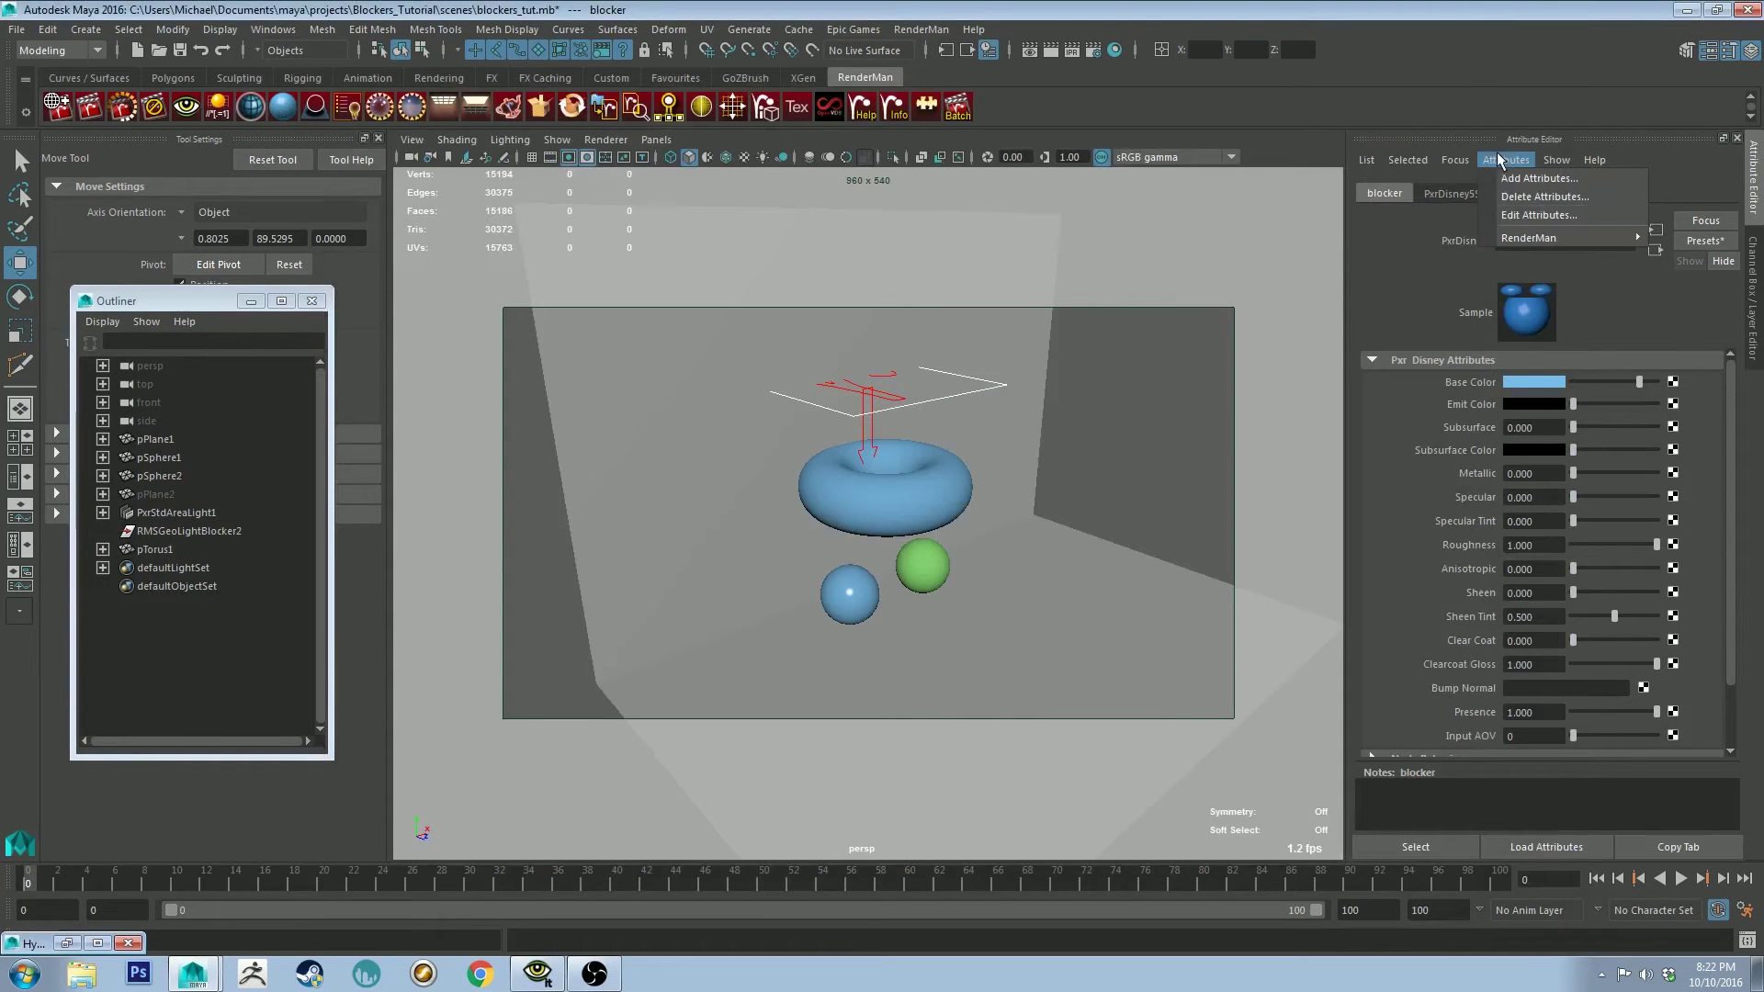
{"action": "mouse_move", "coordinate": [1518, 238]}
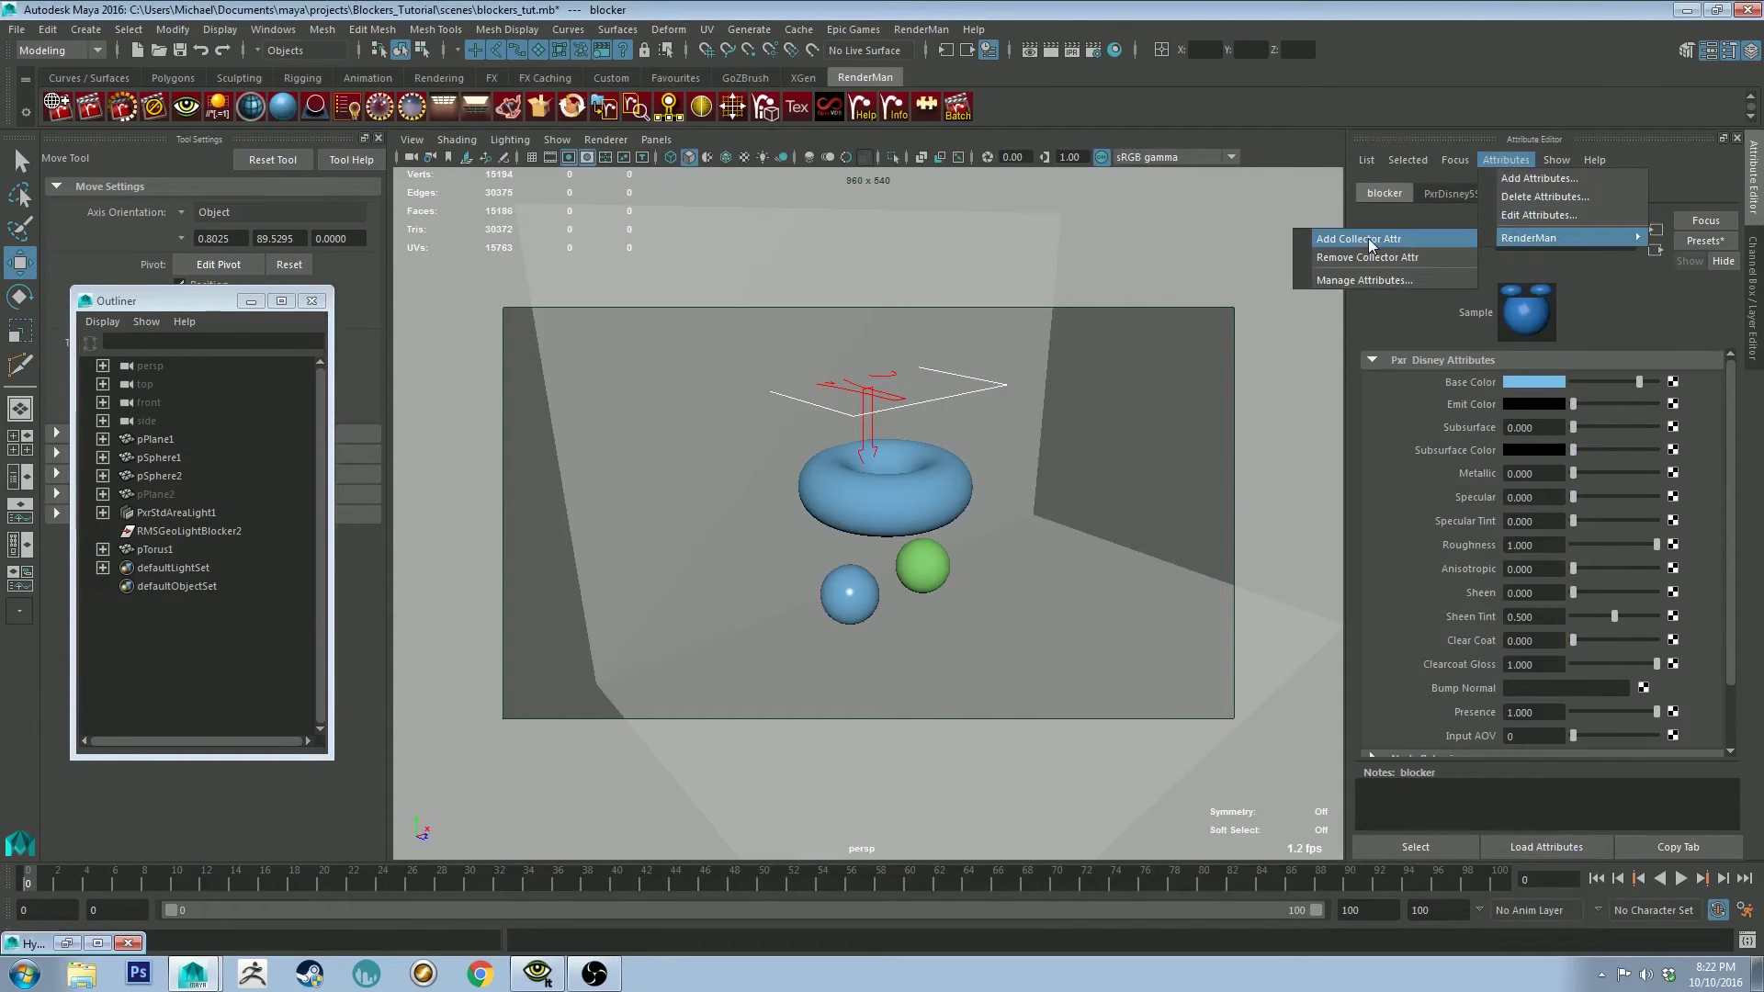
{"action": "left_click", "coordinate": [1613, 311]}
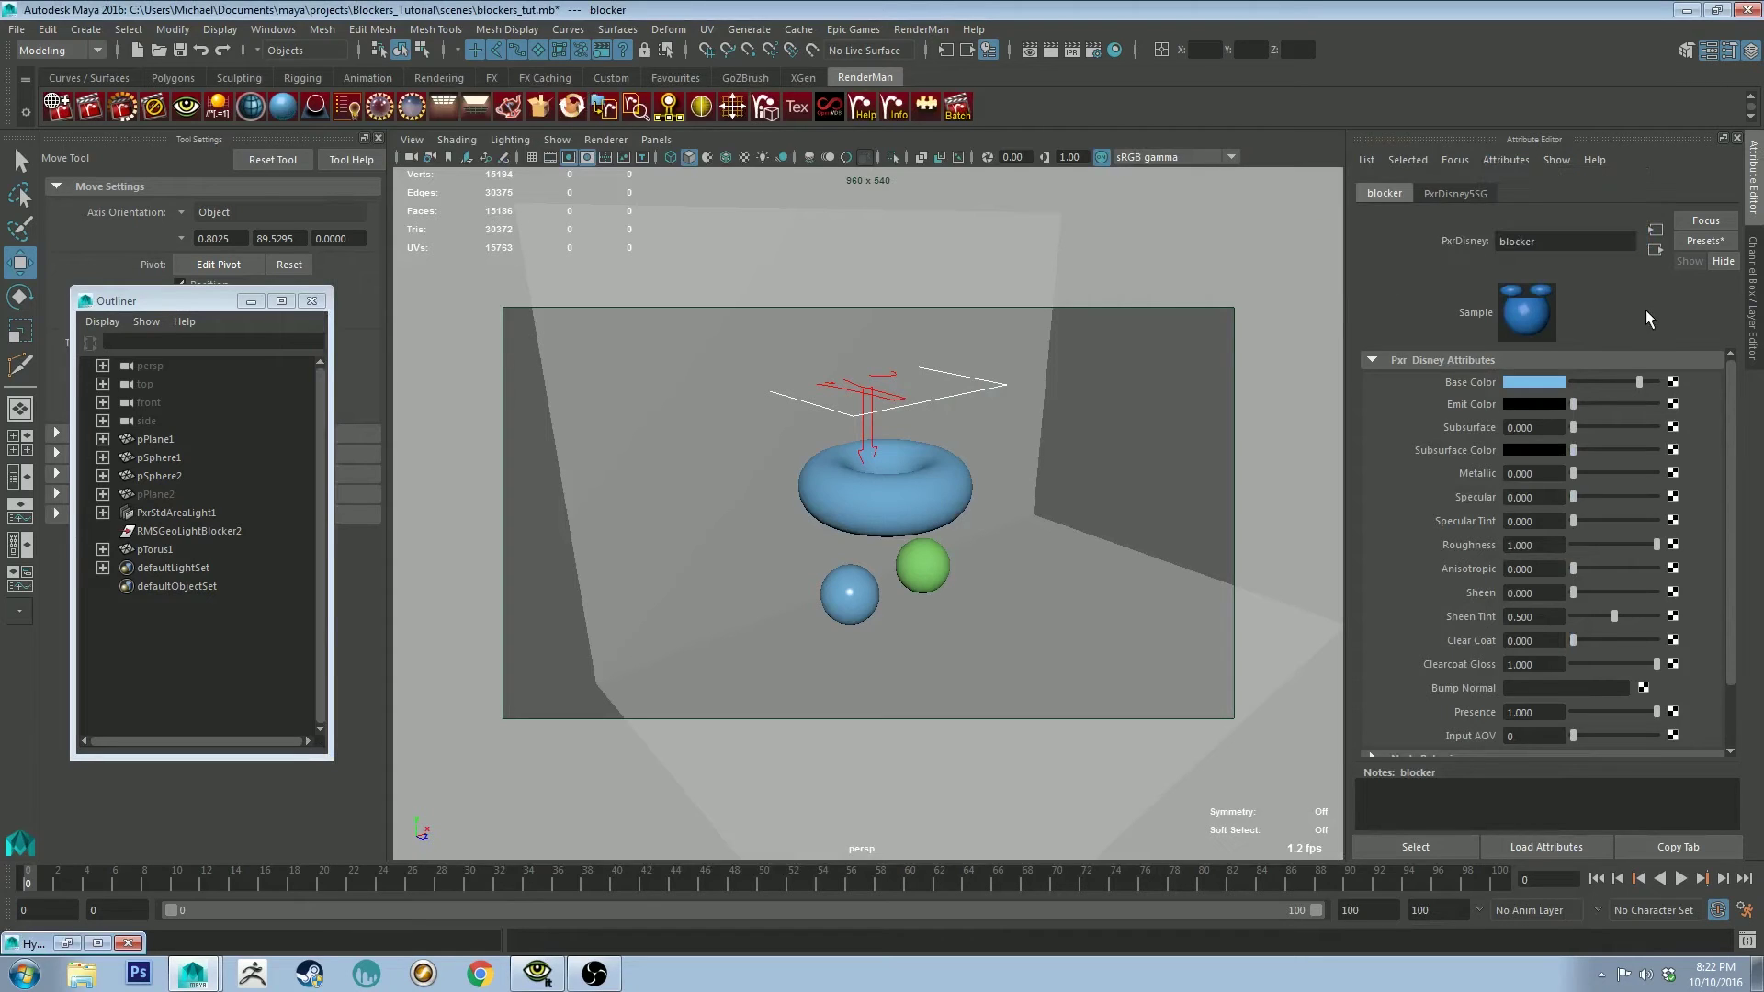
- Add RenderMan Visibility Settings to the torus's shape and turn off its Camera Visibility
{"action": "left_click", "coordinate": [925, 508]}
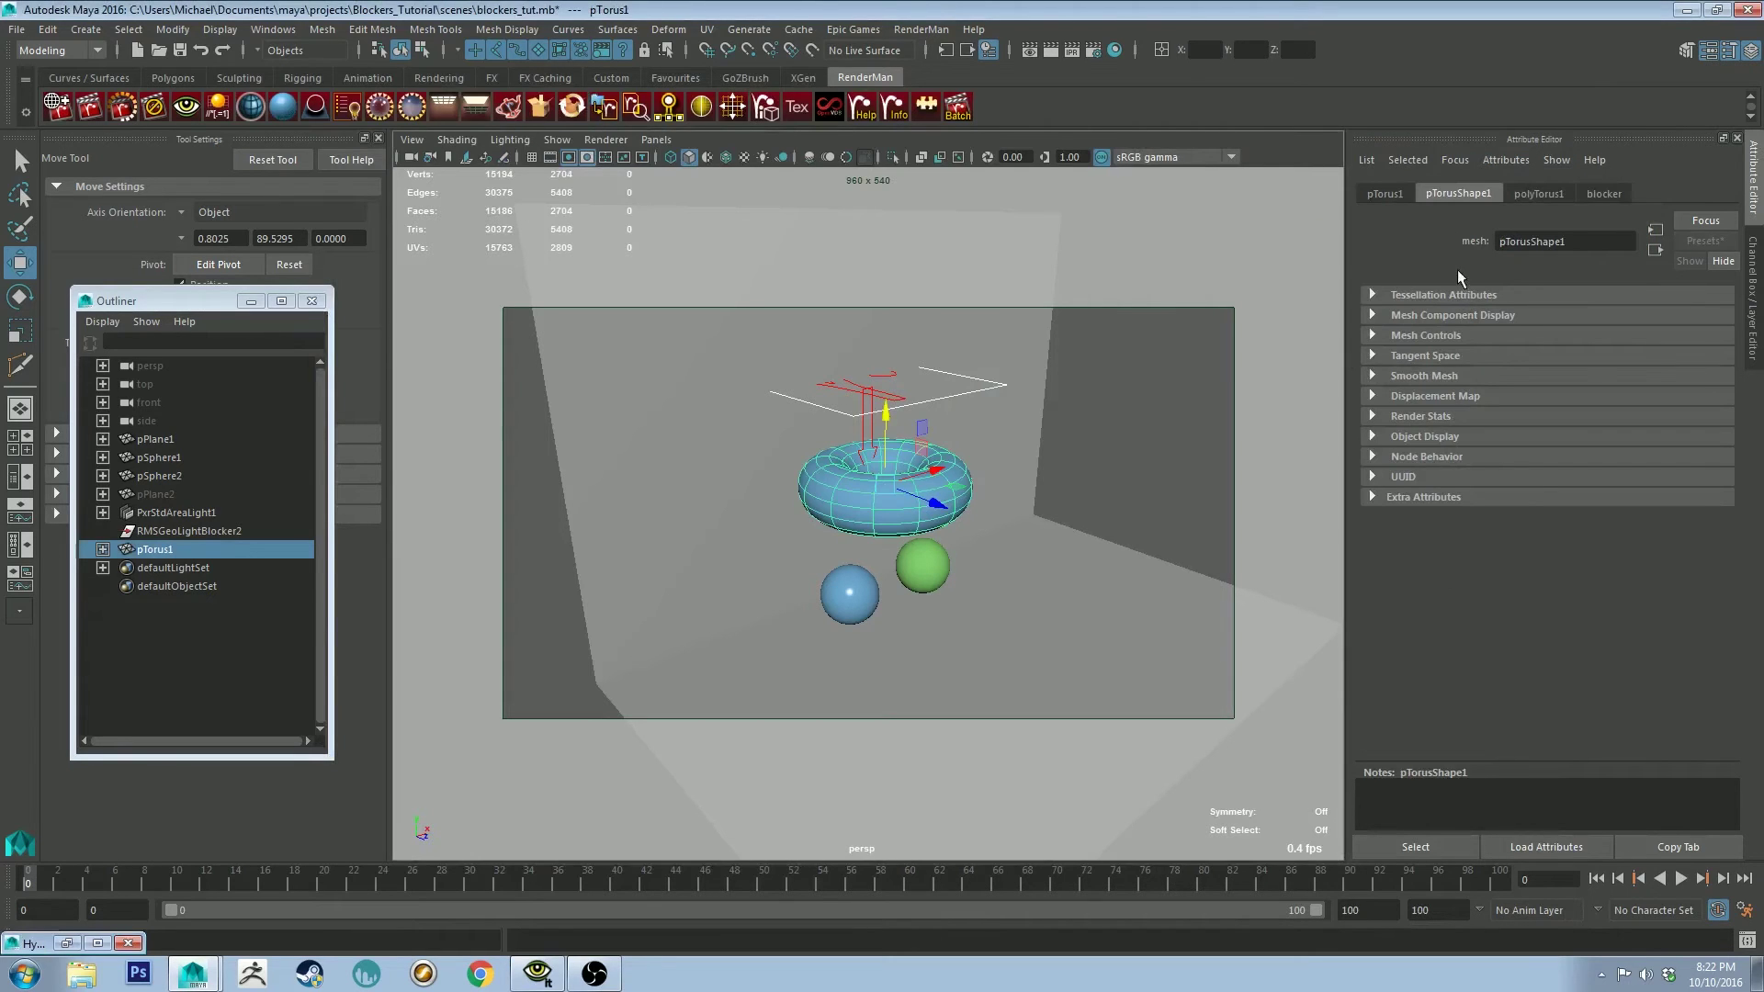
{"action": "left_click", "coordinate": [1507, 159]}
{"action": "mouse_move", "coordinate": [1513, 237]}
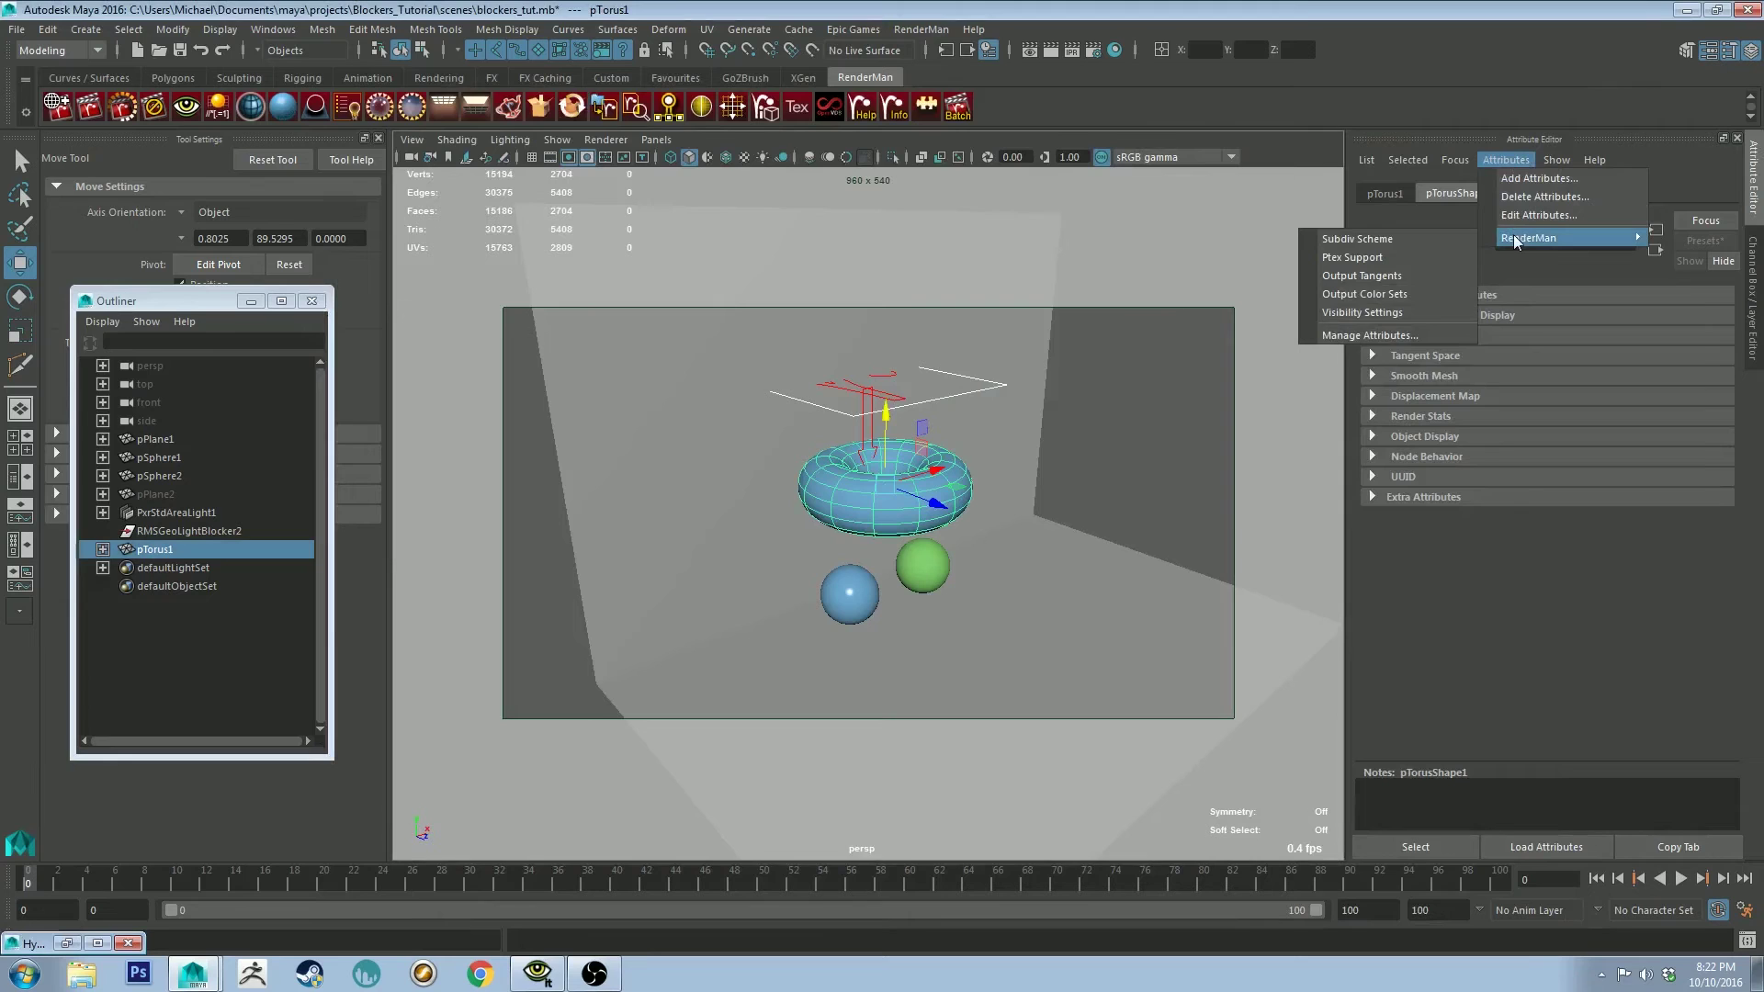
{"action": "left_click", "coordinate": [1382, 313]}
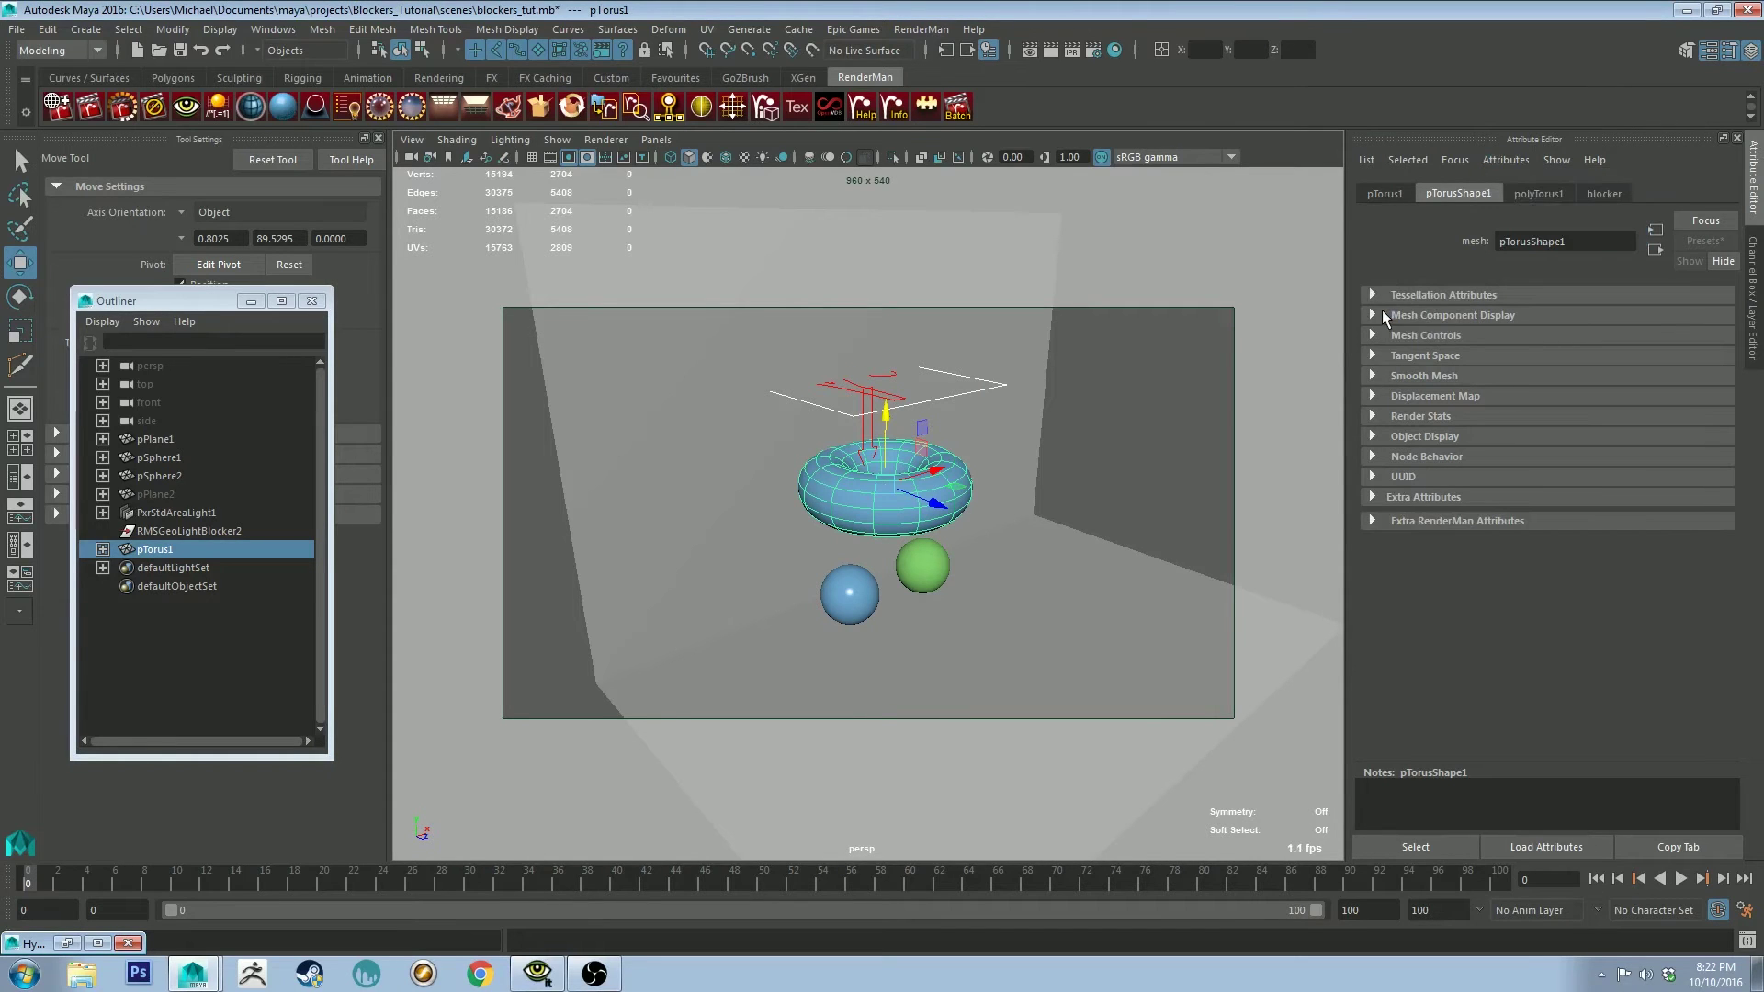
{"action": "left_click", "coordinate": [1373, 521]}
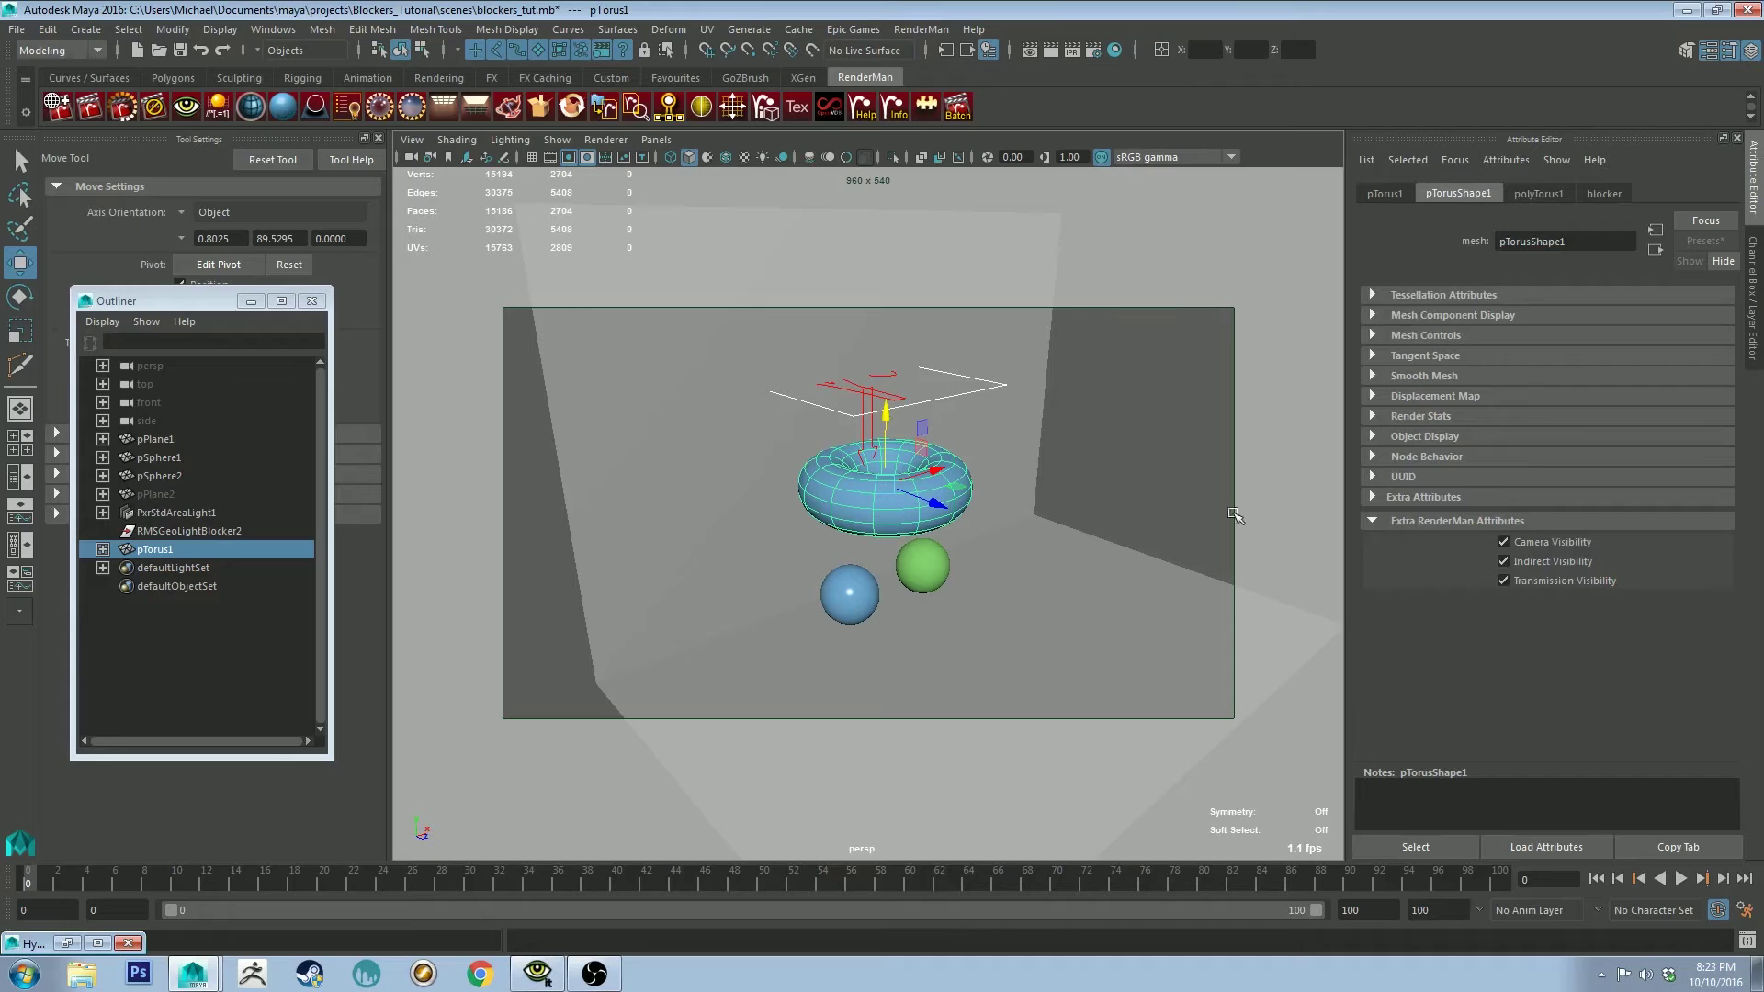
{"action": "middle_click_drag", "start_coordinate": [1120, 463], "coordinate": [1145, 458], "text": "alt"}
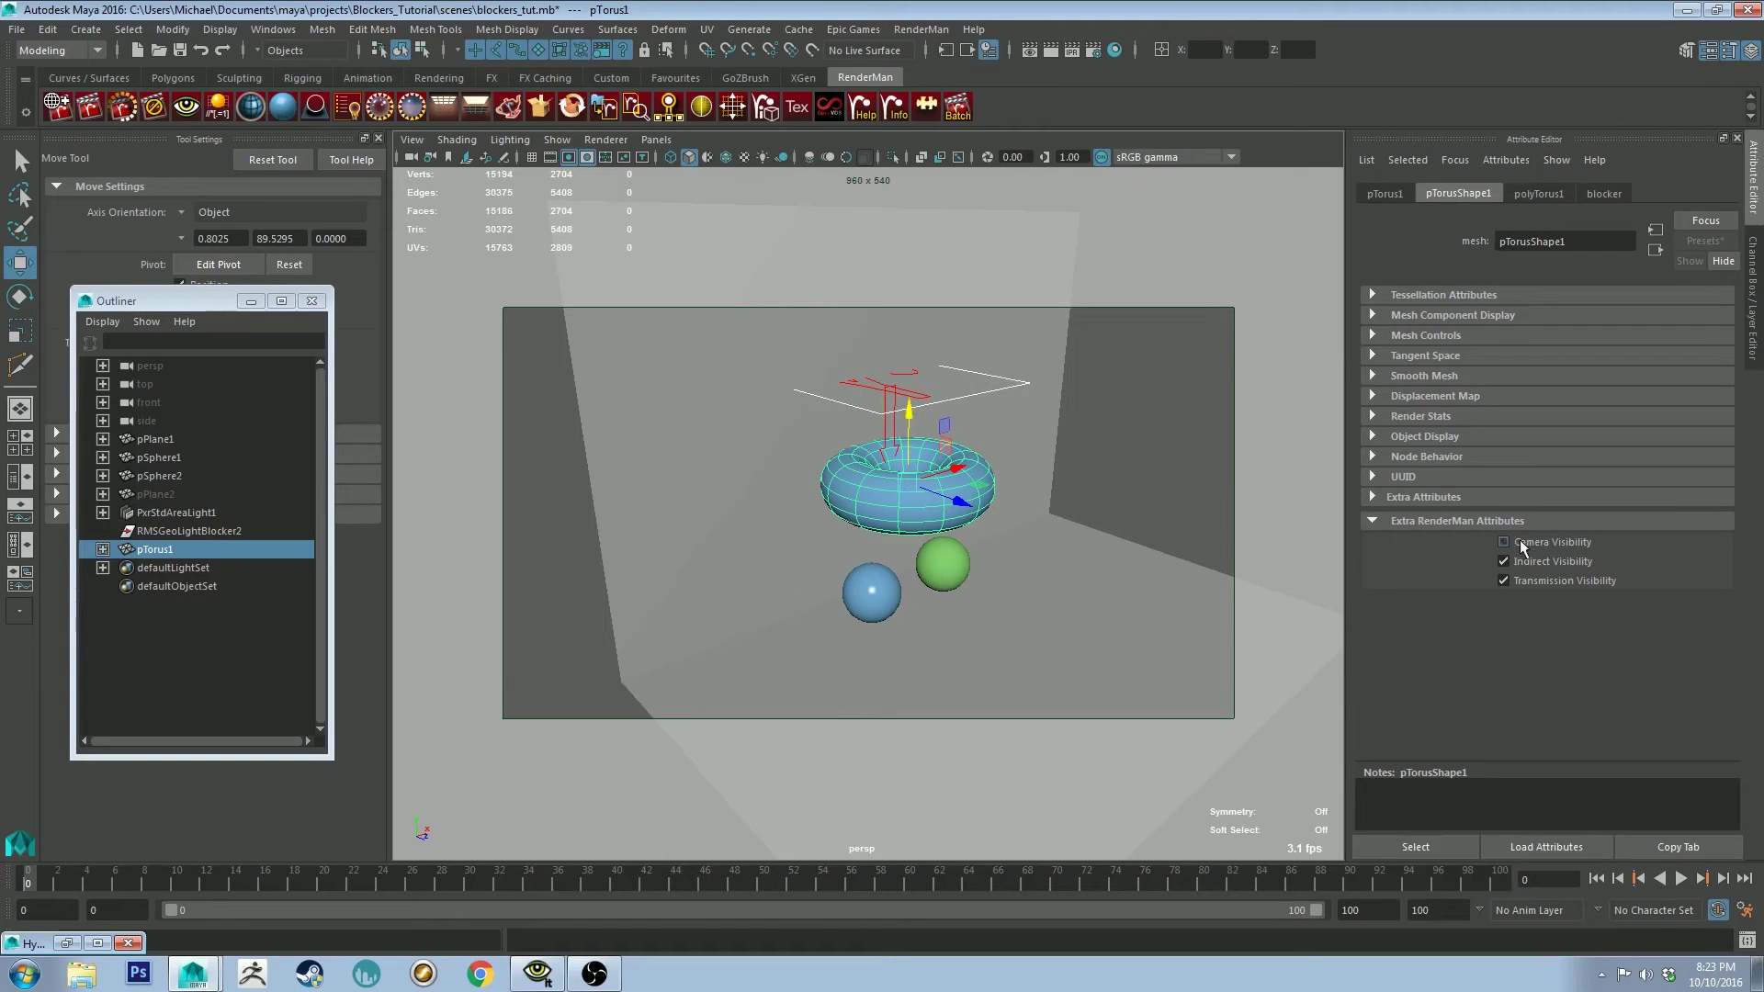
- Re-render the scene to check the camera-hidden torus, and darken the blocker material's Base Color to black
{"action": "left_click", "coordinate": [122, 107]}
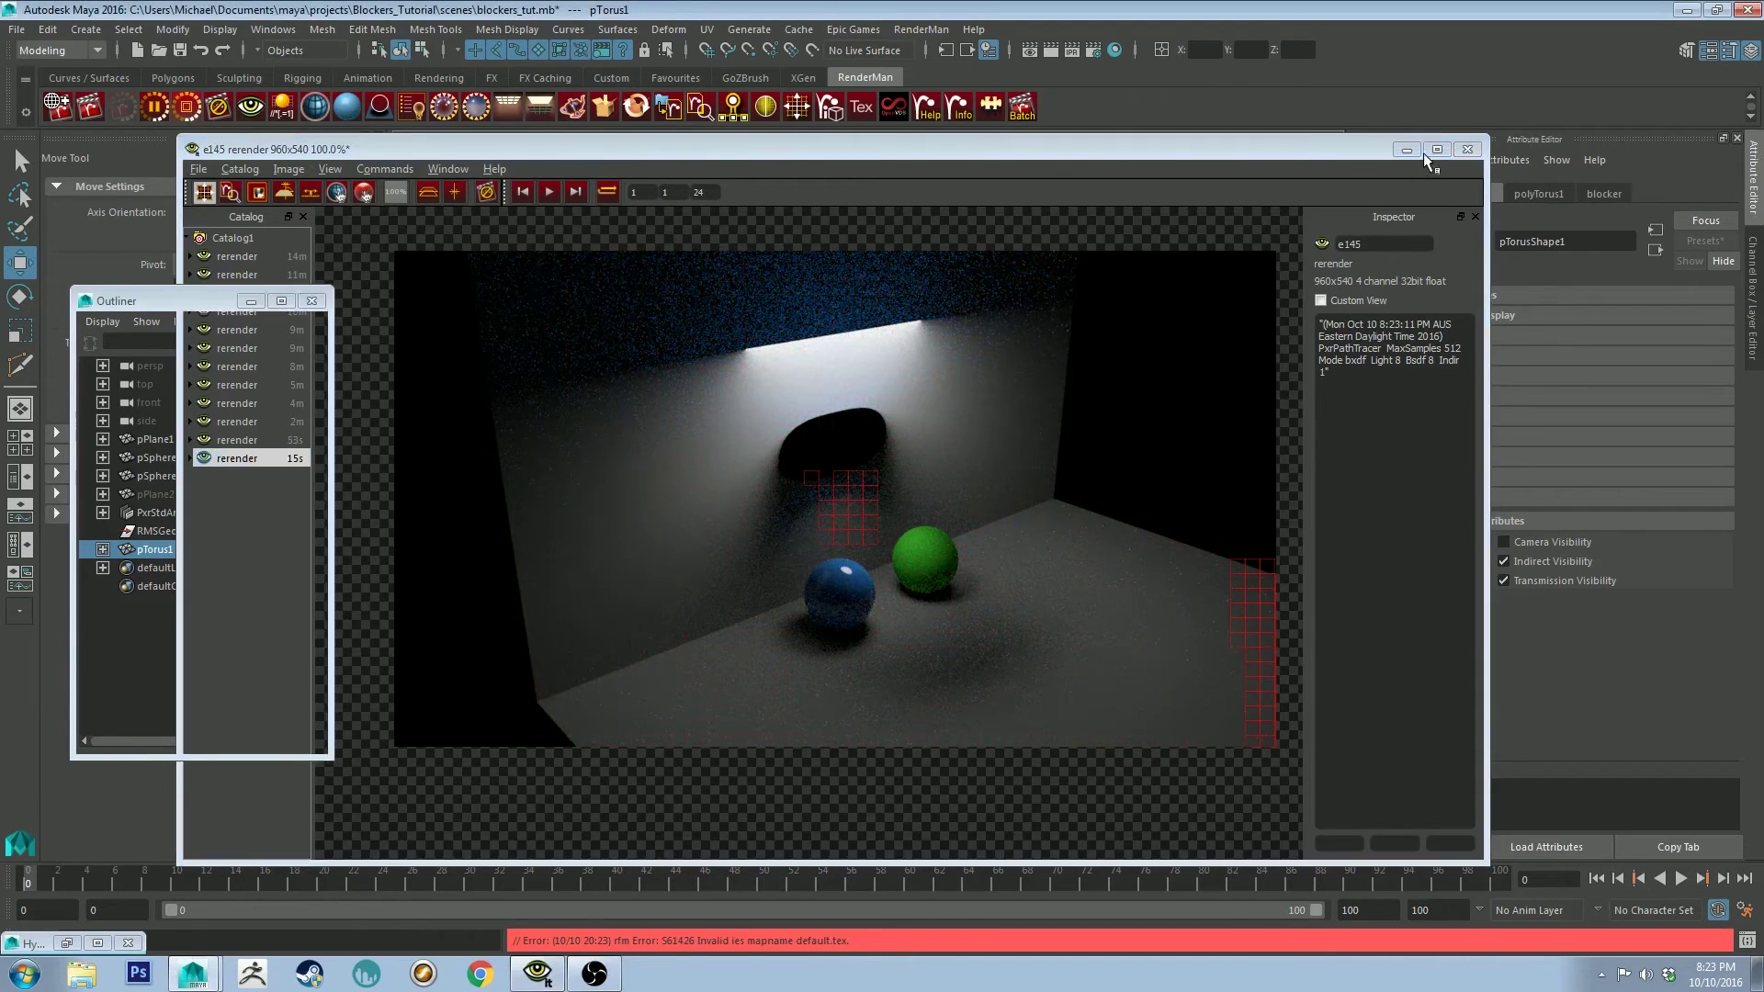
{"action": "left_click", "coordinate": [1407, 149]}
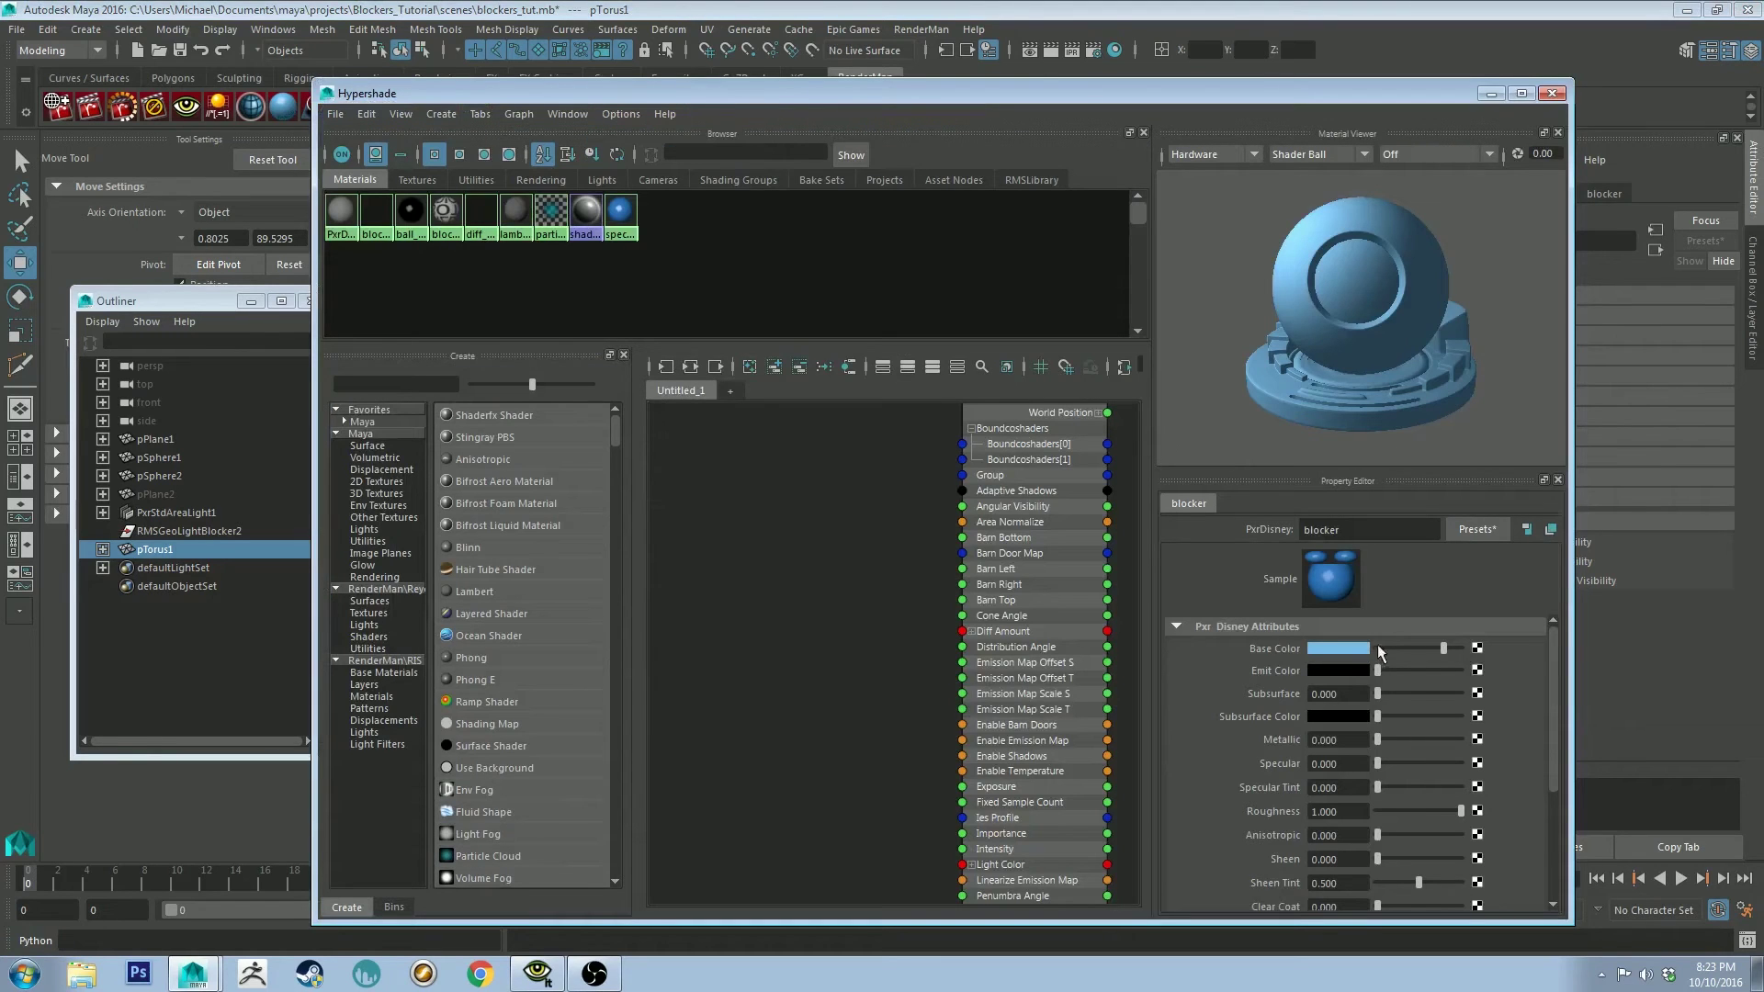
{"action": "left_click_drag", "start_coordinate": [1445, 654], "coordinate": [1377, 649]}
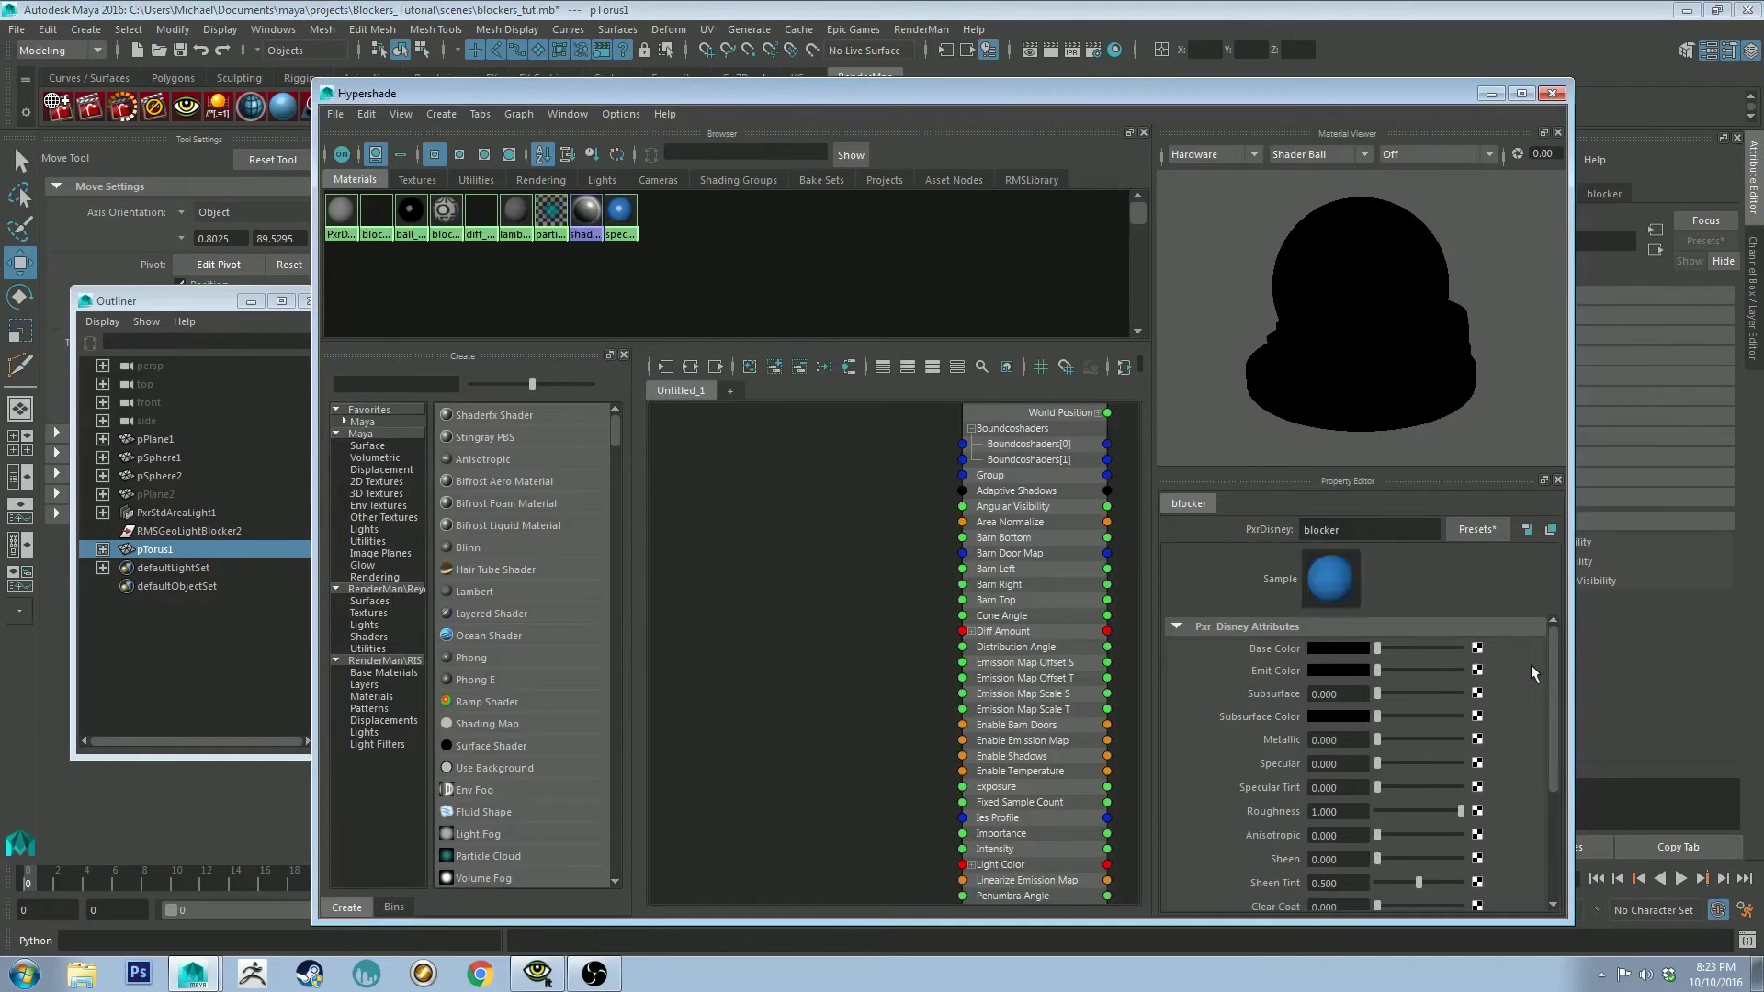
- Re-render the scene with the black blocker material on the torus and inspect the resulting shadow
{"action": "left_click", "coordinate": [1492, 93]}
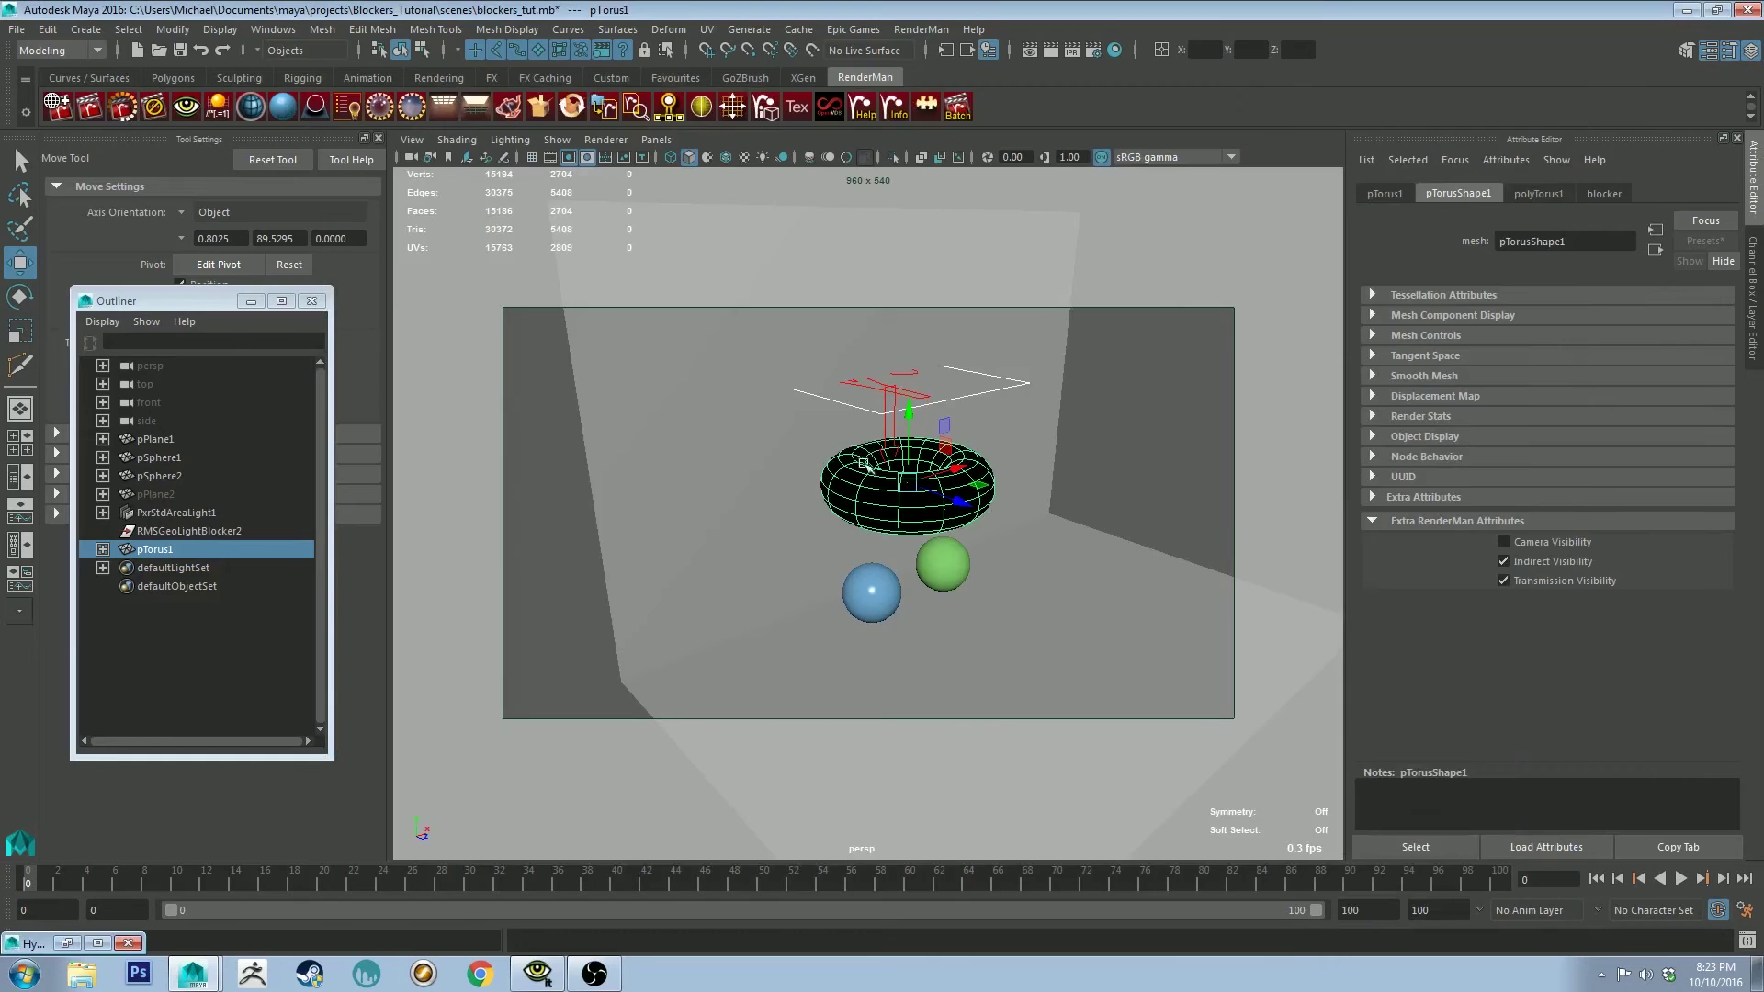
{"action": "left_click", "coordinate": [1073, 459]}
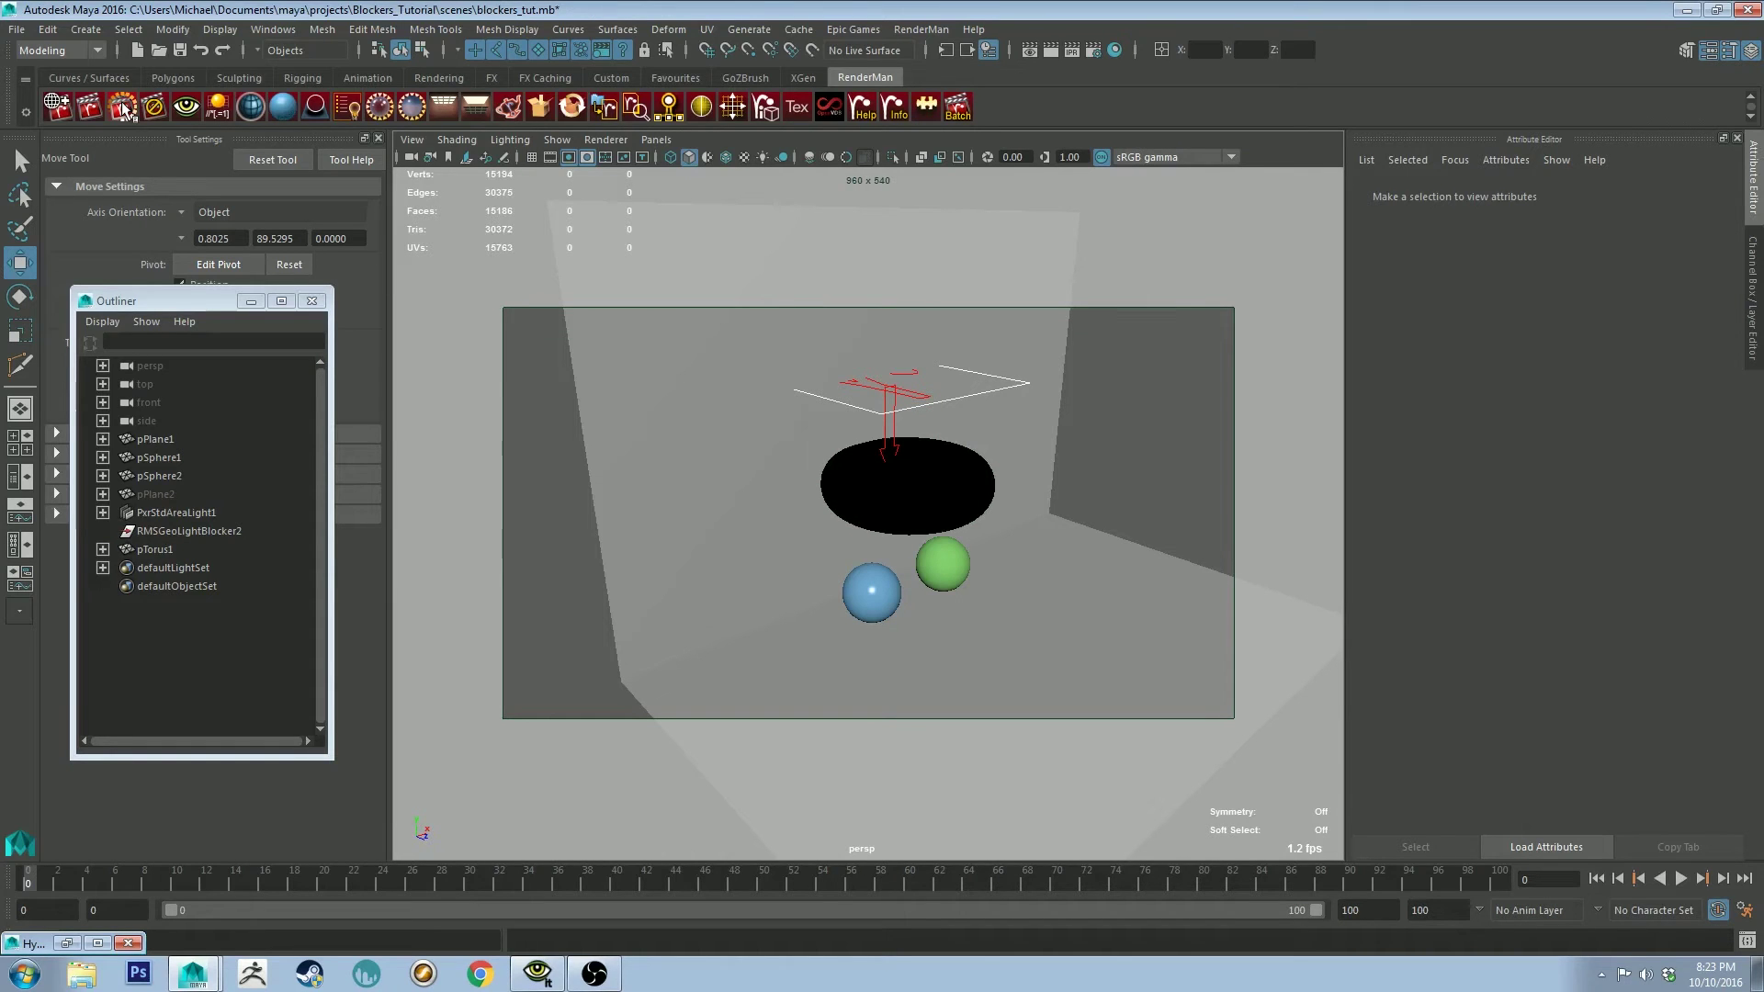
{"action": "left_click", "coordinate": [67, 944]}
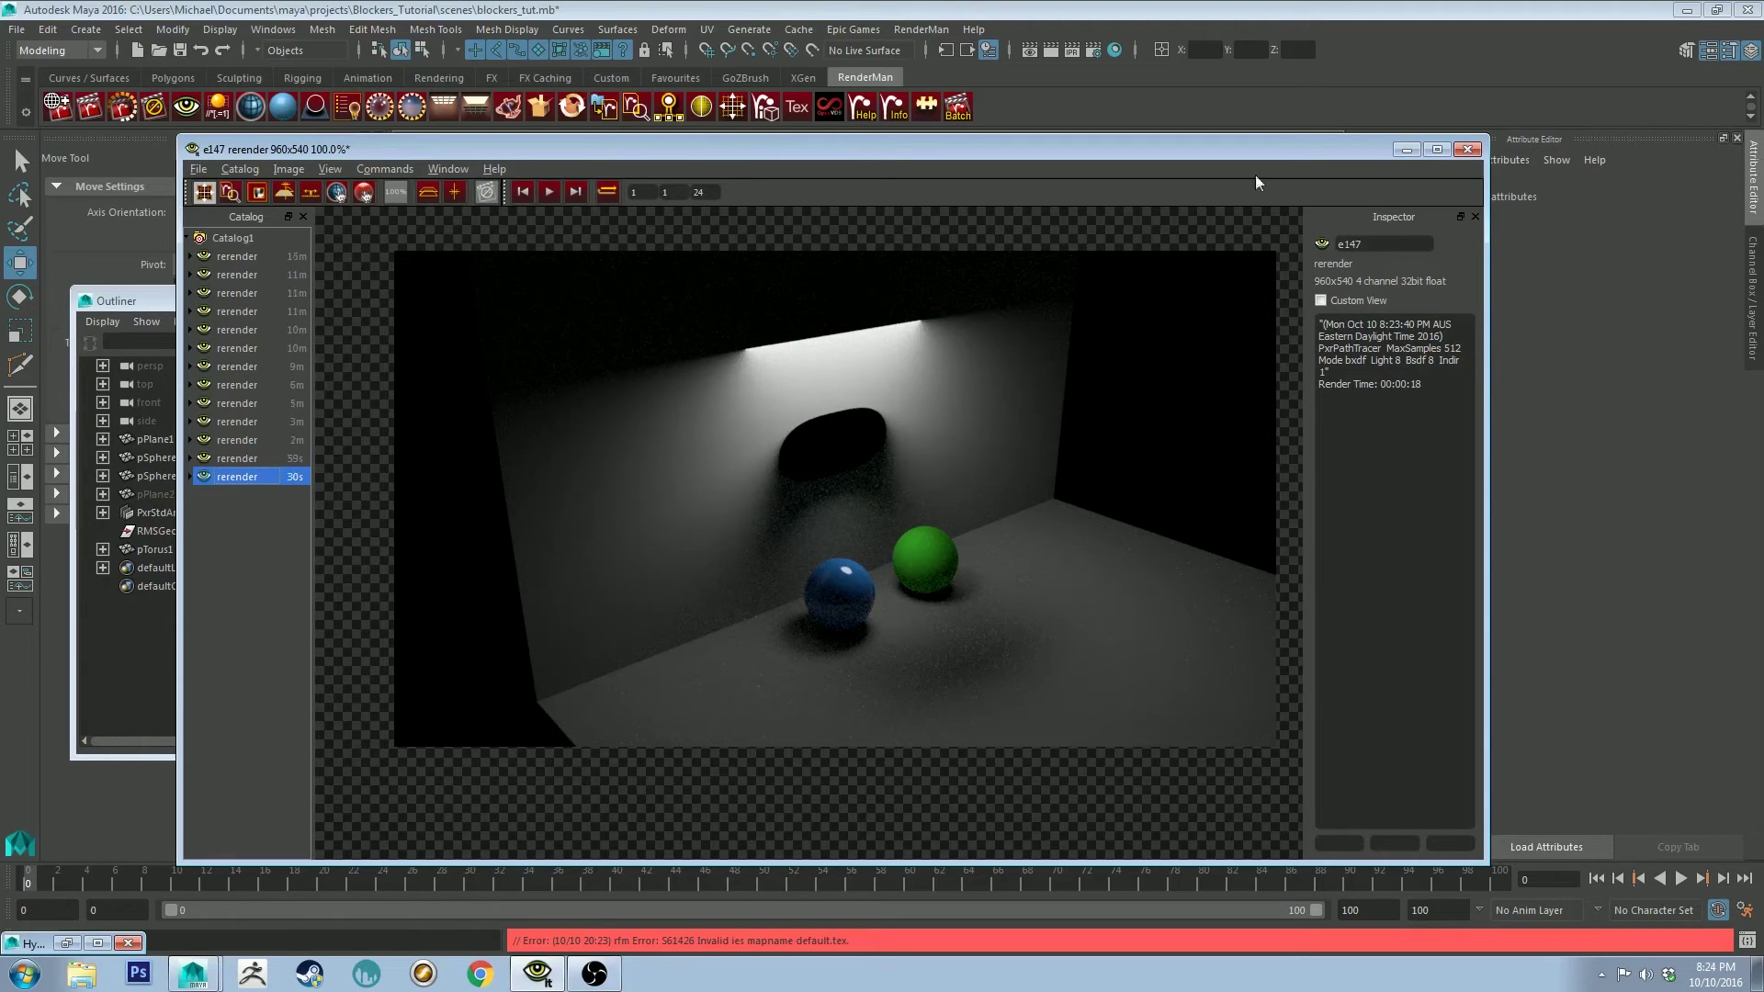
{"action": "left_click", "coordinate": [1406, 149]}
- Delete the torus blocker from between the area light and the spheres
{"action": "left_click", "coordinate": [902, 485]}
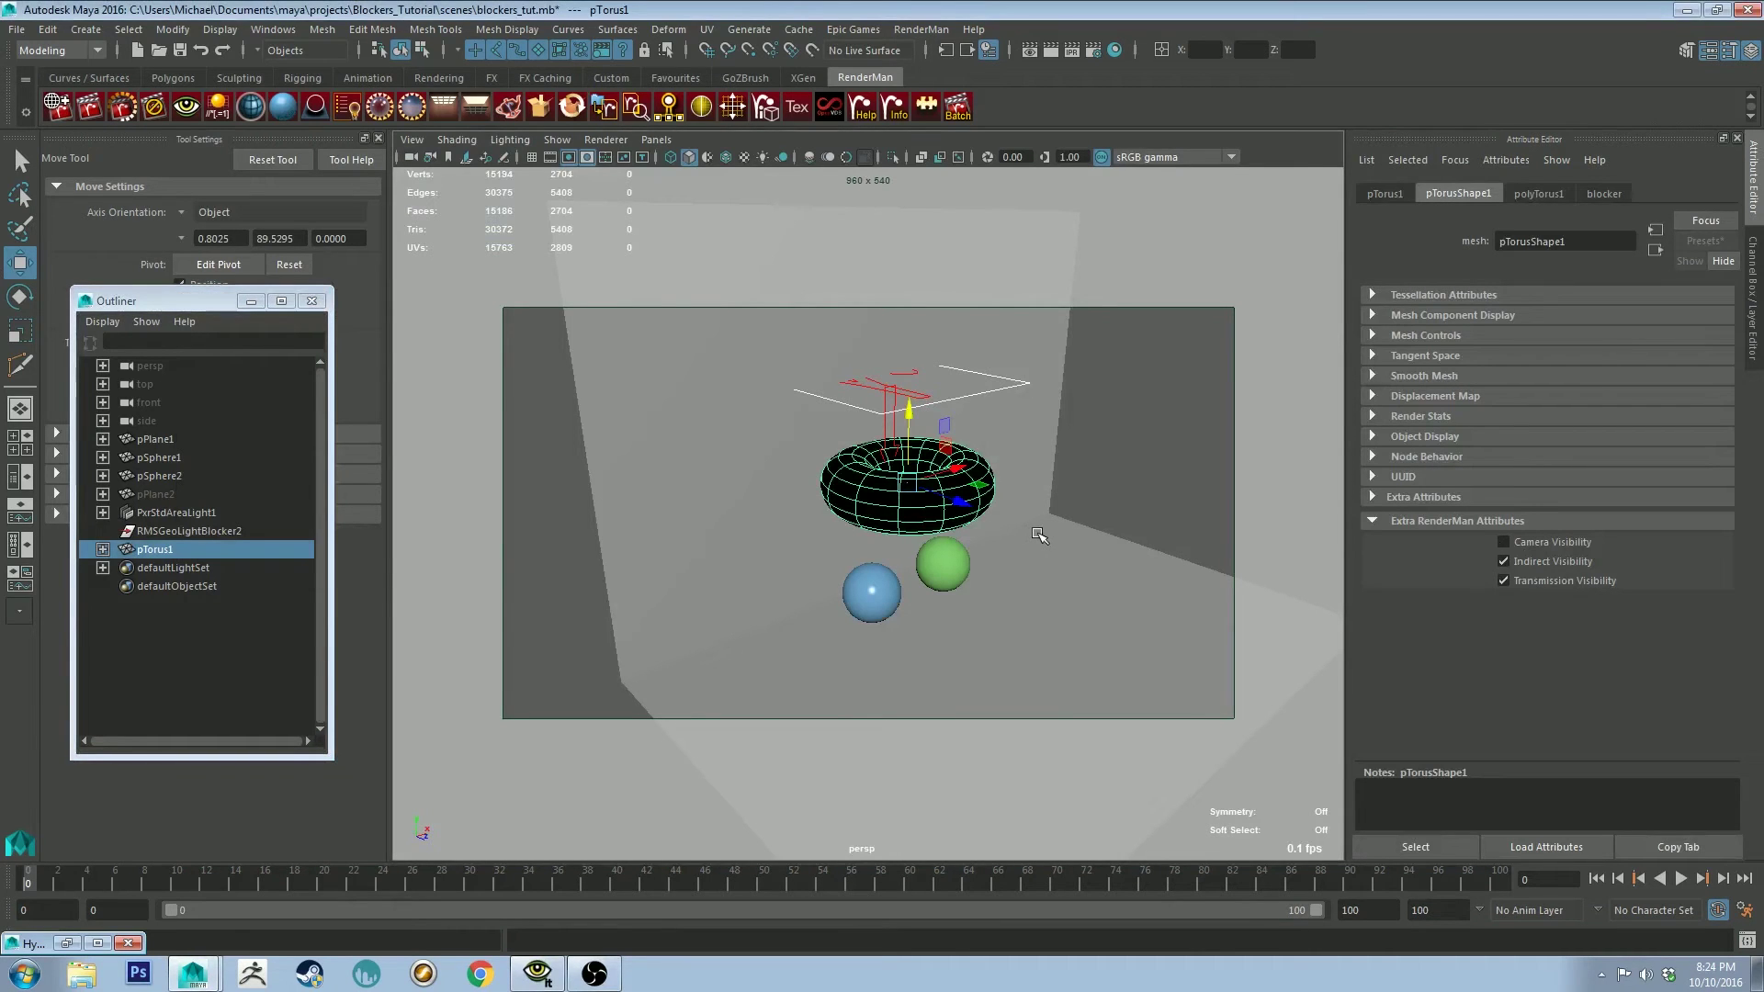
{"action": "mouse_move", "coordinate": [1083, 472]}
{"action": "left_mouse_down", "text": "alt"}
{"action": "mouse_move", "coordinate": [1050, 468]}
{"action": "mouse_move", "coordinate": [1108, 449]}
{"action": "left_mouse_up", "text": "alt"}
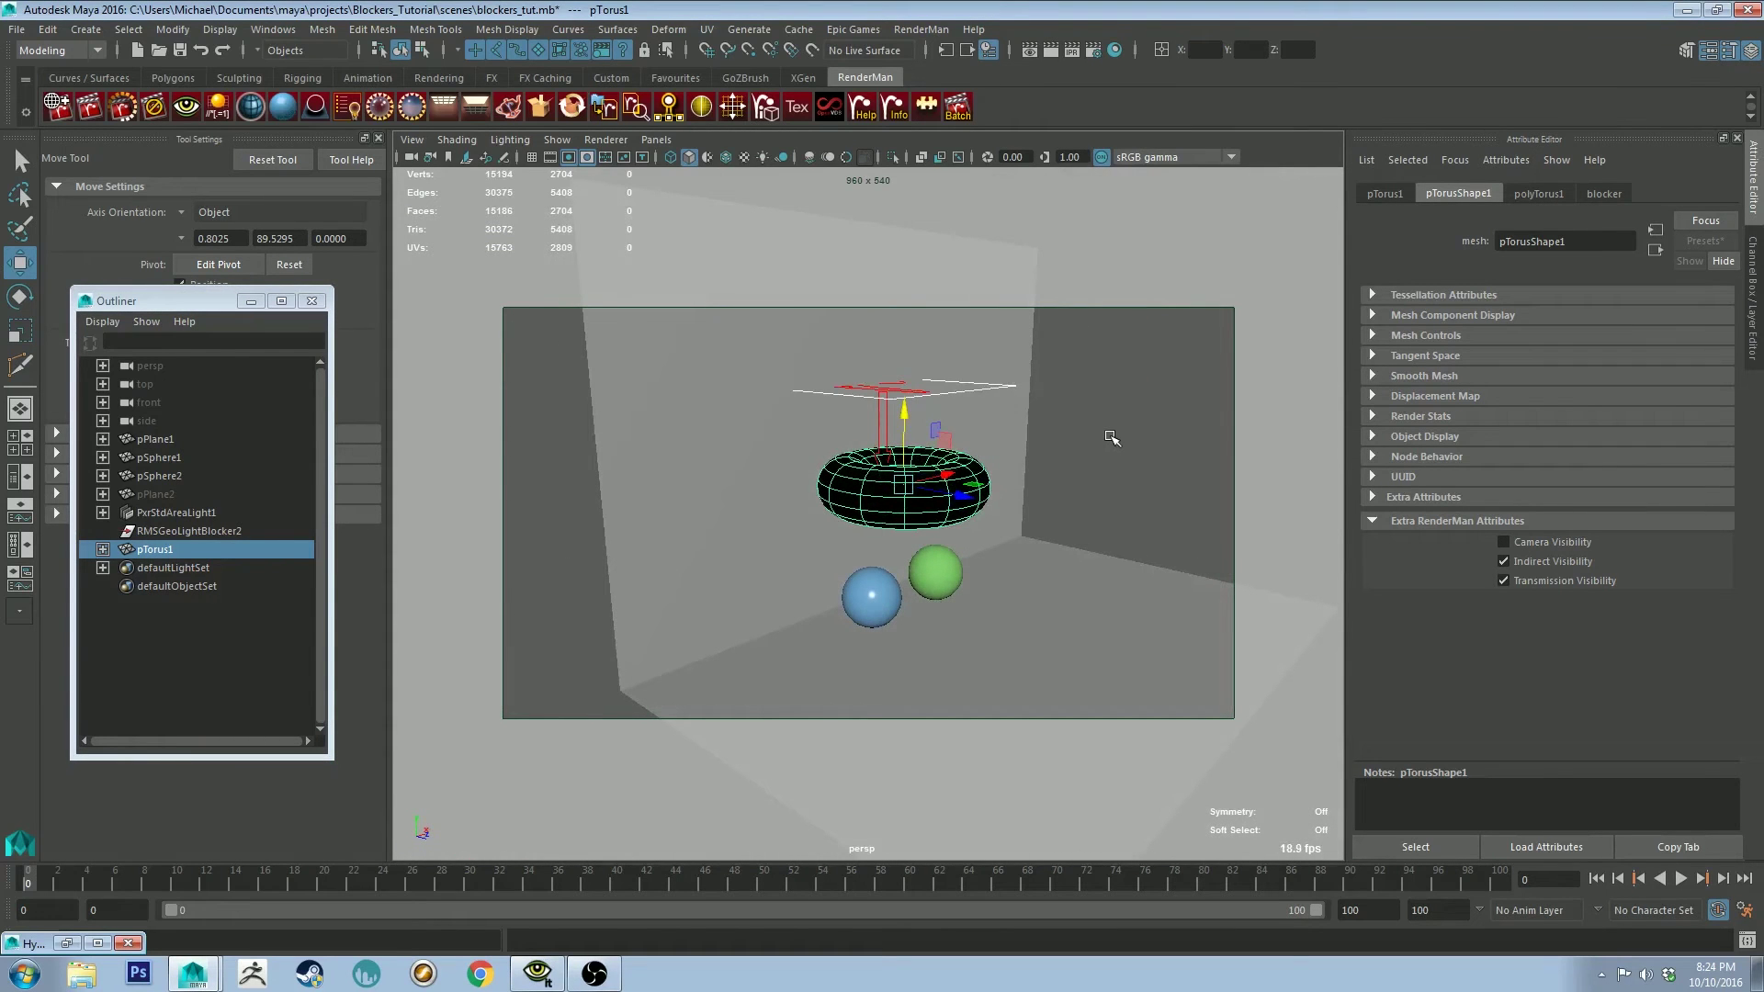
{"action": "middle_click_drag", "start_coordinate": [1109, 438], "coordinate": [1084, 405], "text": "alt"}
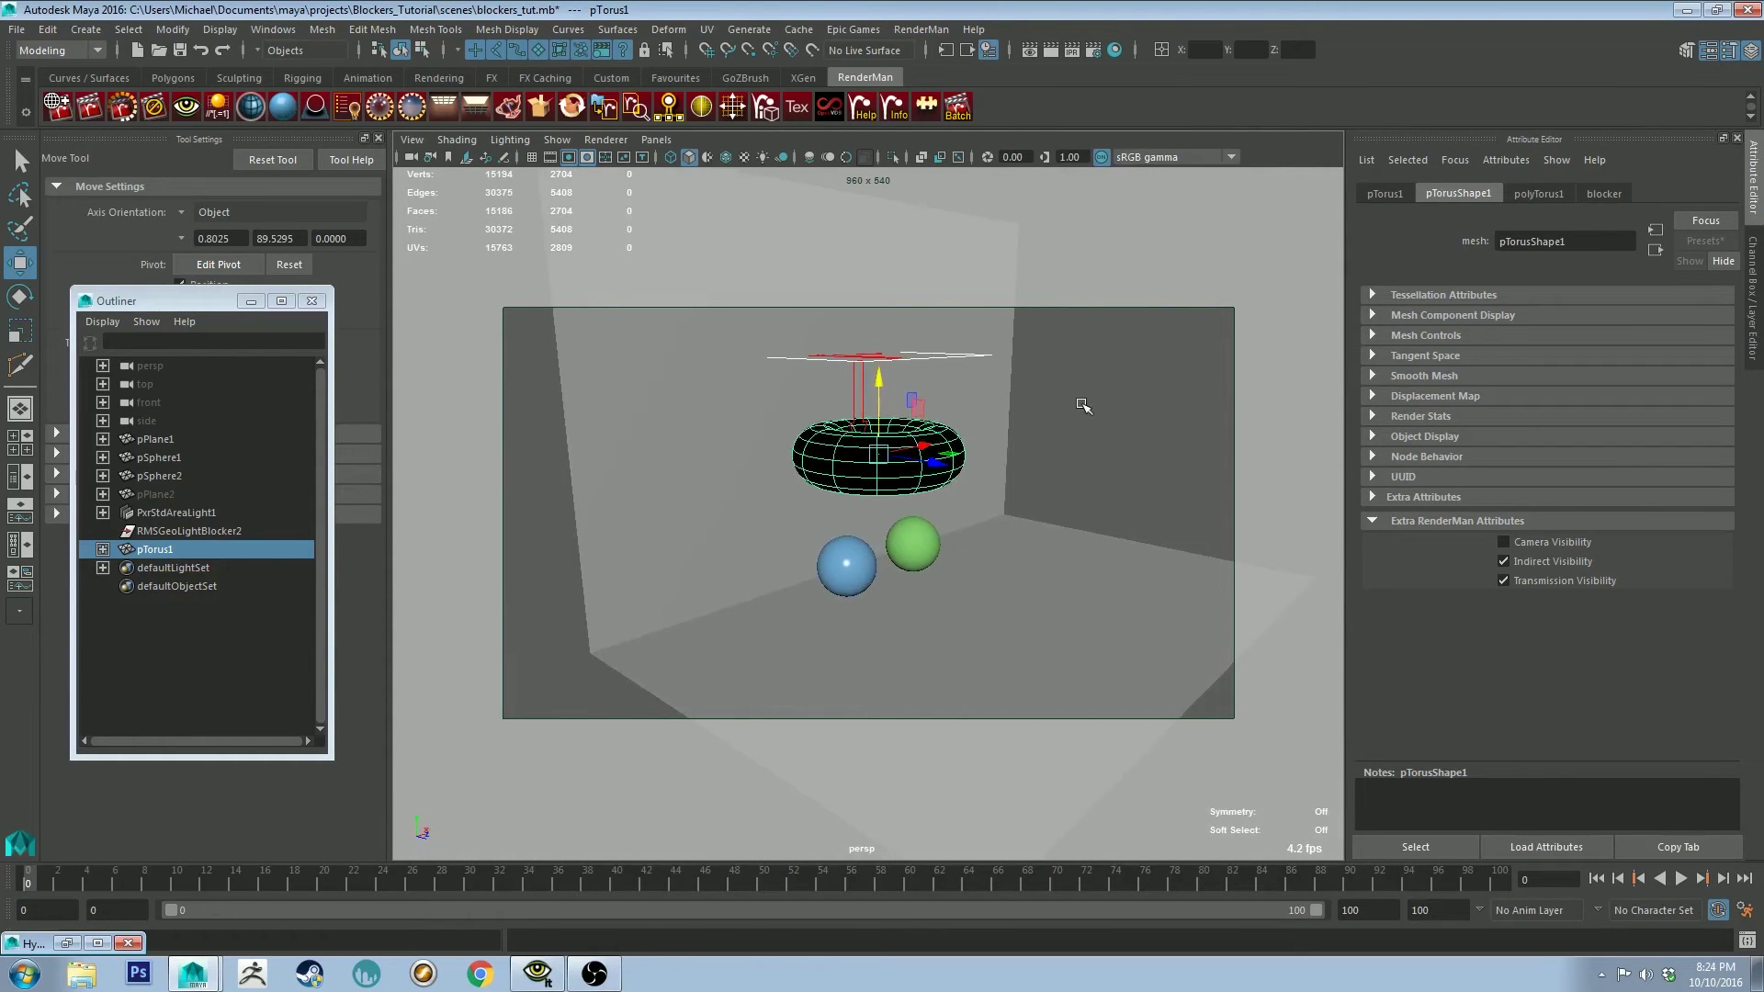
{"action": "left_click", "coordinate": [1052, 428]}
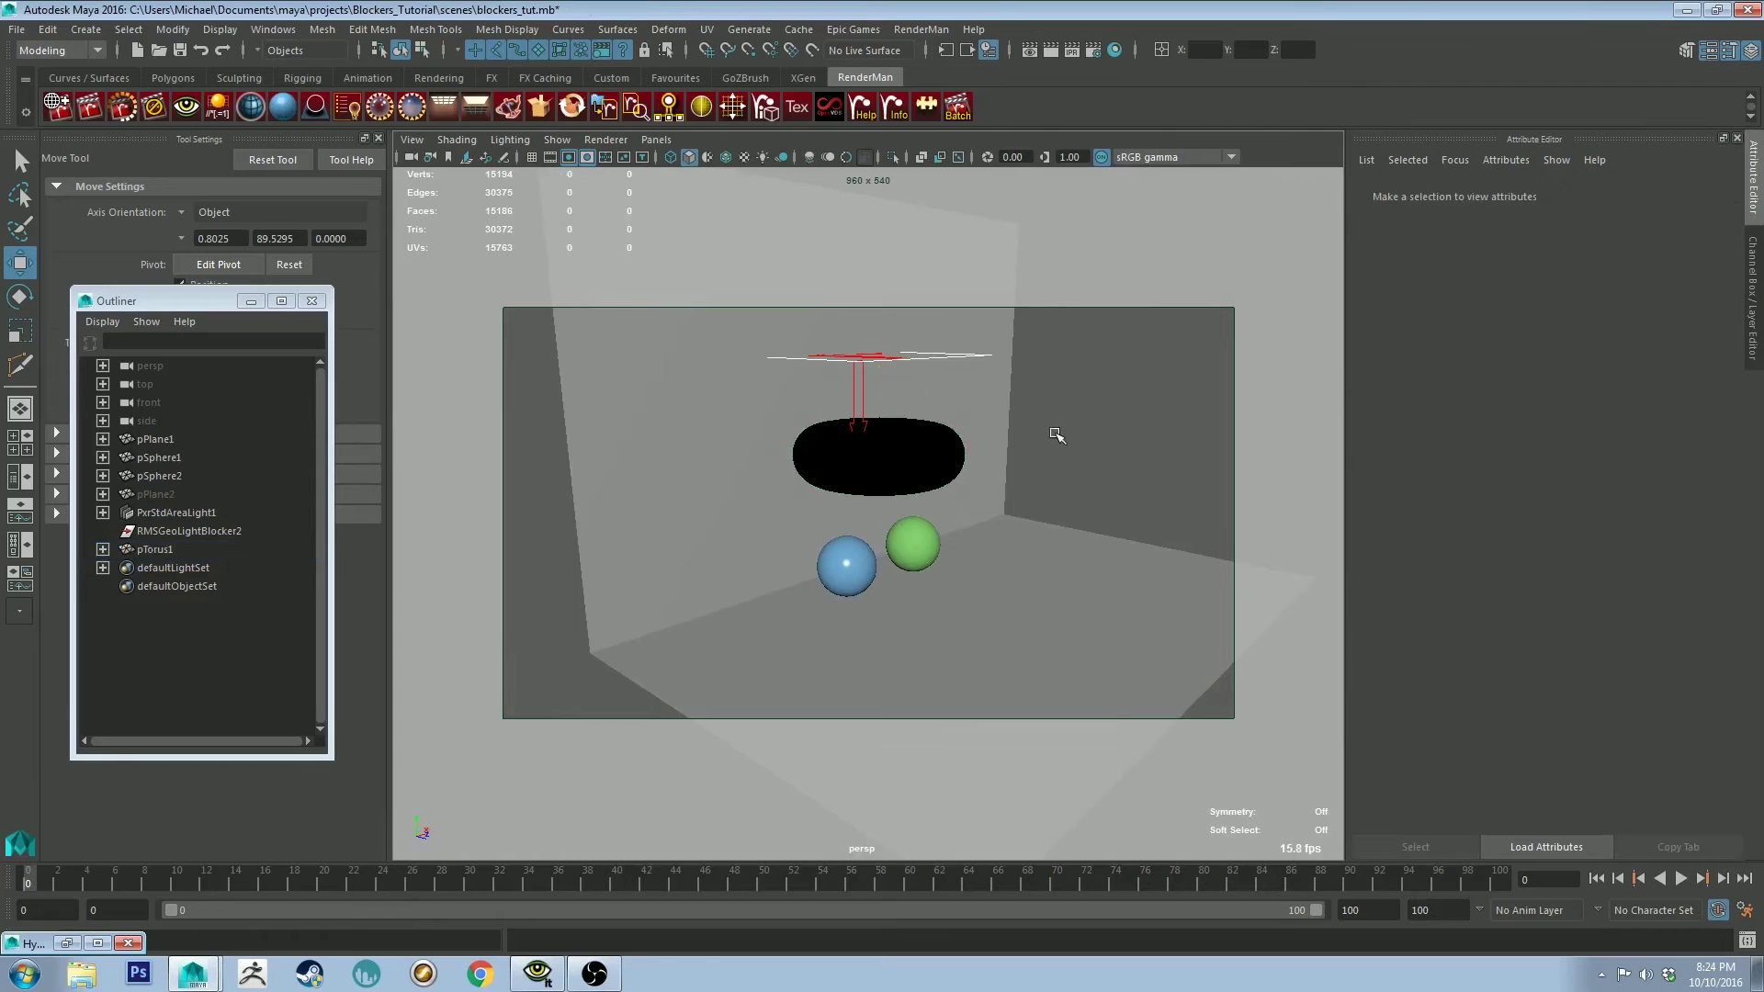
{"action": "left_click_drag", "start_coordinate": [1048, 434], "coordinate": [873, 246], "text": "alt"}
{"action": "left_click", "coordinate": [944, 458]}
{"action": "key", "text": "Delete"}
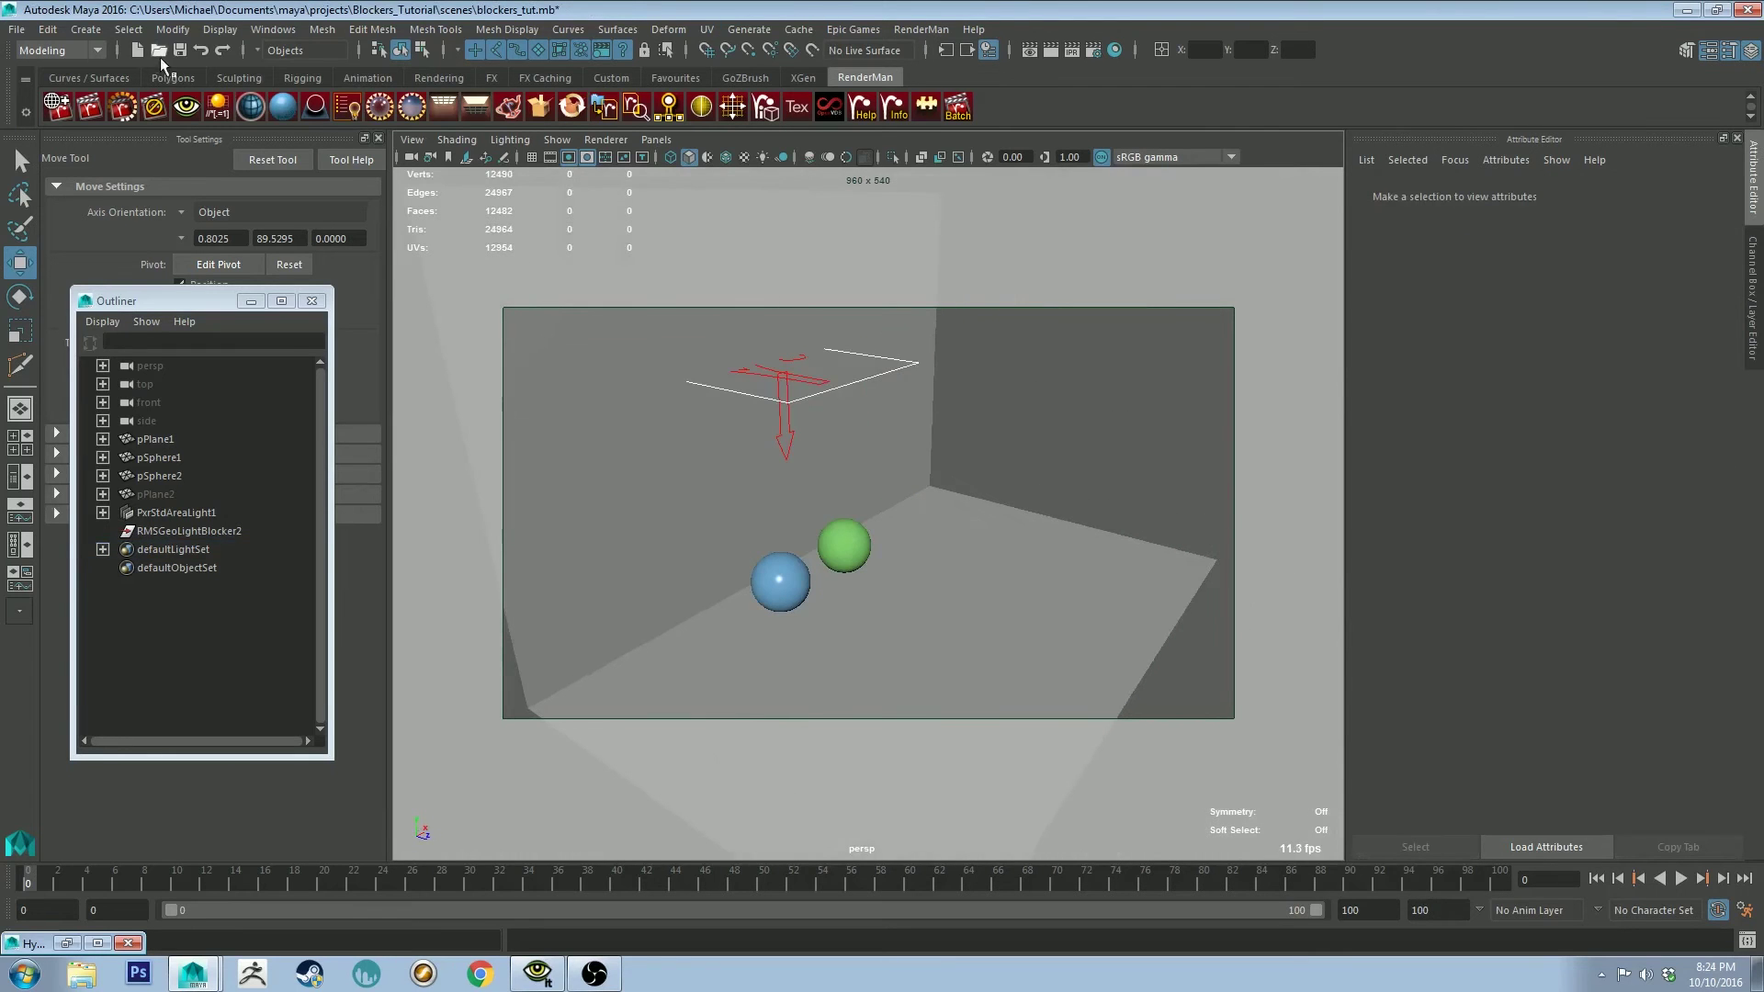
- Create a polygon plane with width and height subdivisions of 1 and raise it above the spheres to about 1.89 in Y
{"action": "left_click", "coordinate": [169, 77]}
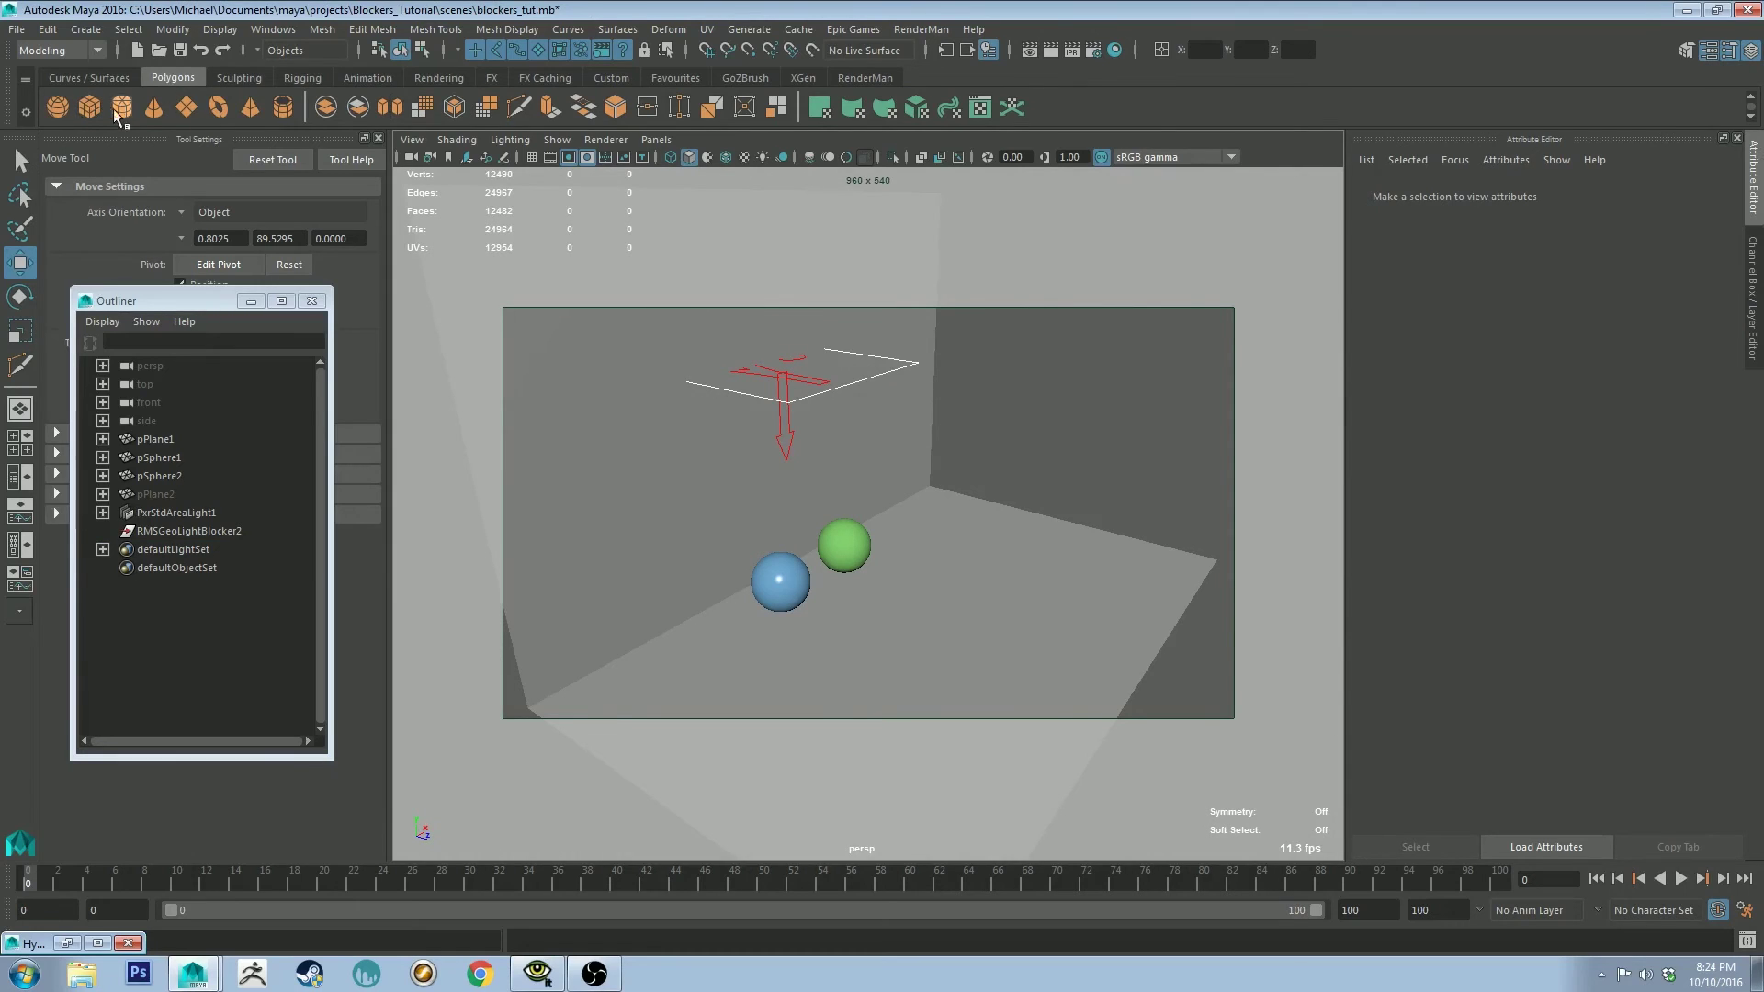
{"action": "left_click", "coordinate": [186, 107]}
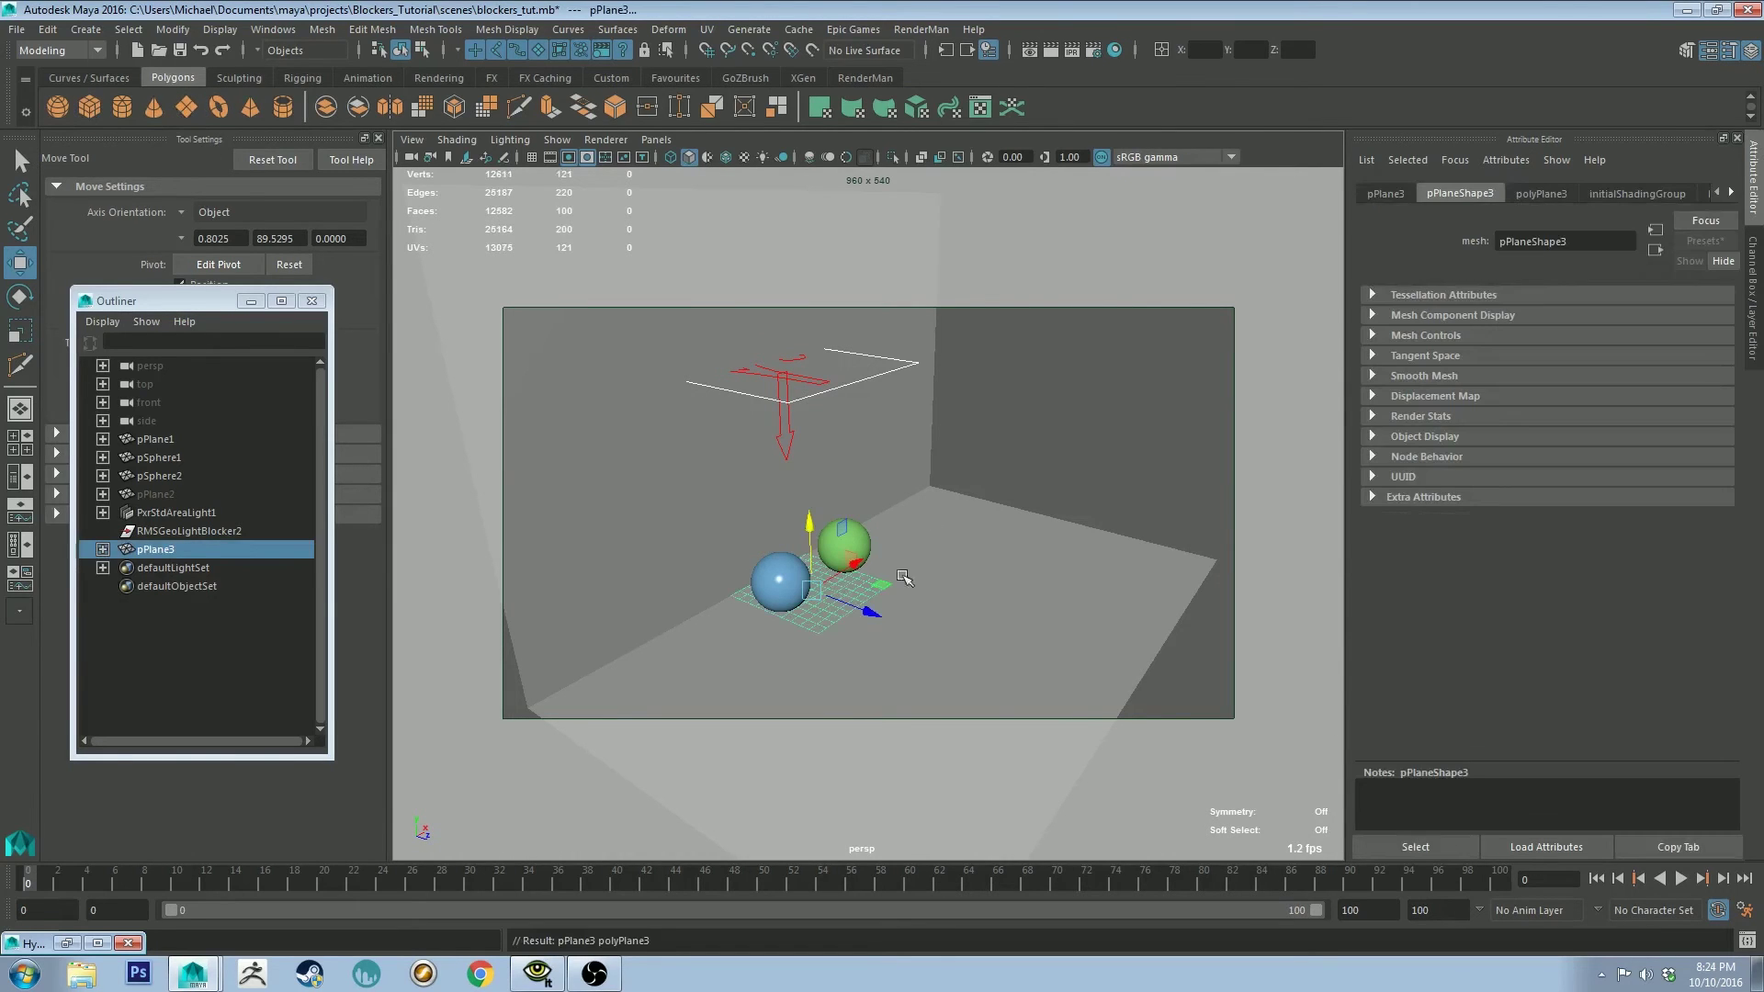
{"action": "left_click", "coordinate": [1755, 336]}
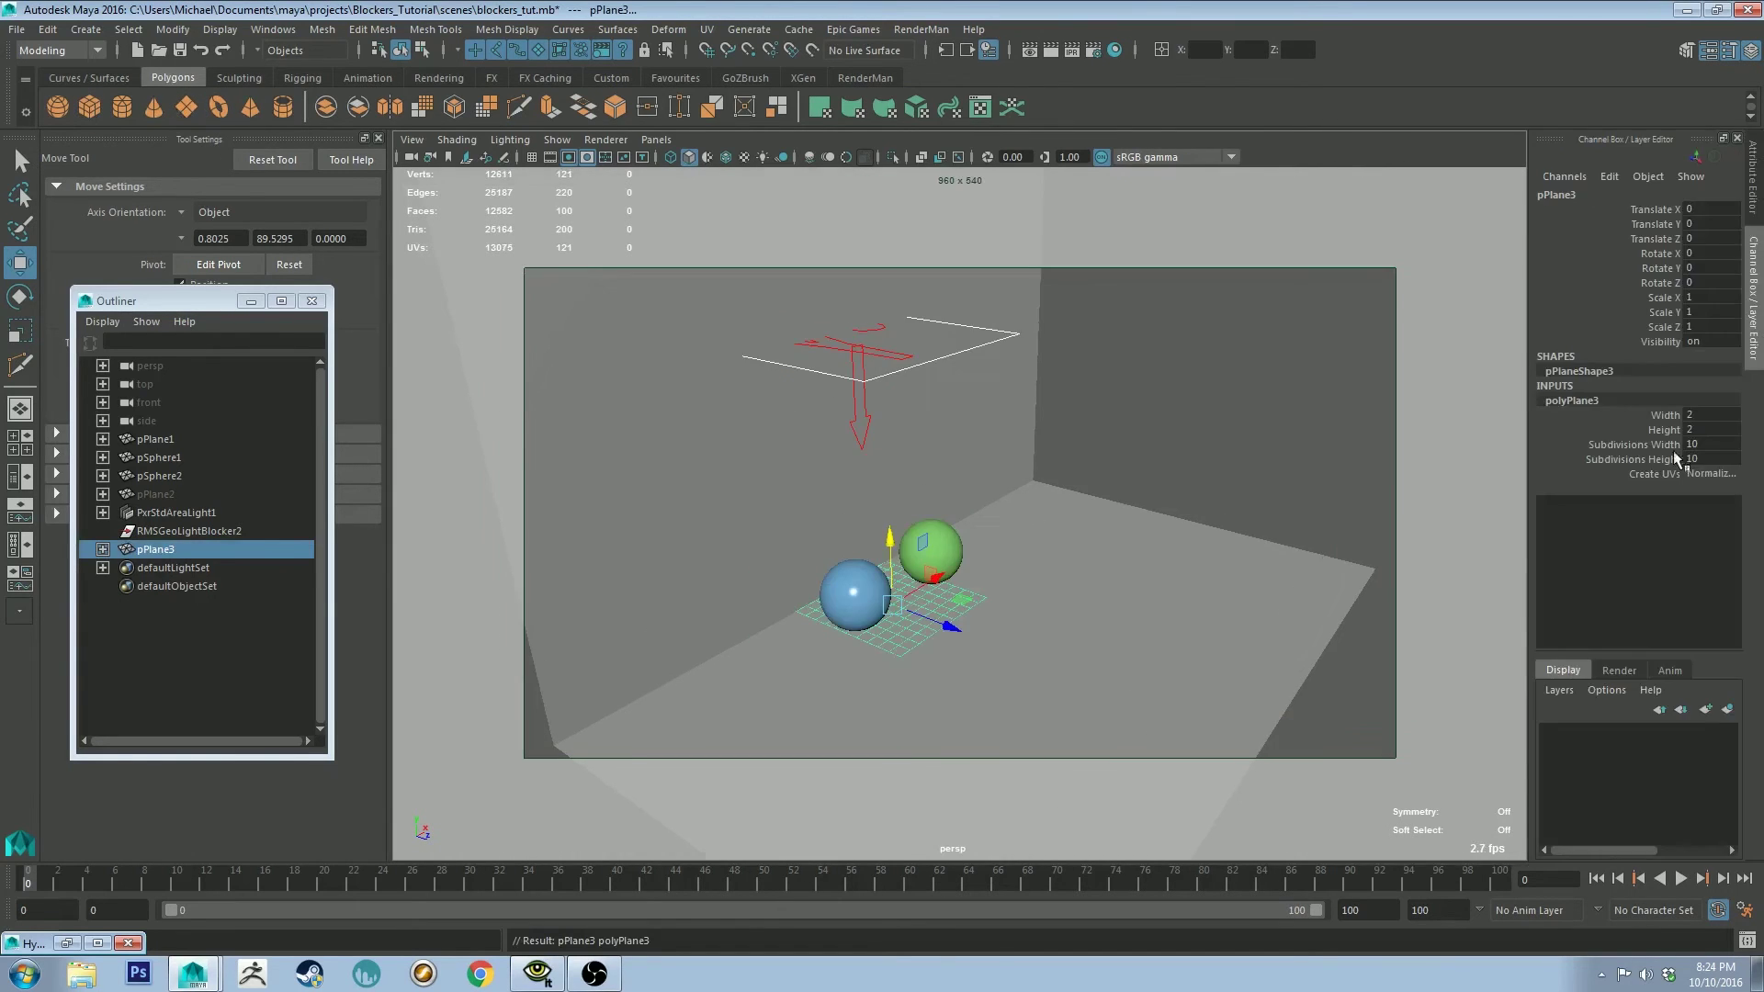
{"action": "left_click_drag", "start_coordinate": [1700, 445], "coordinate": [1722, 461]}
{"action": "type", "text": "1"}
{"action": "key", "text": "Return"}
{"action": "key", "text": "w"}
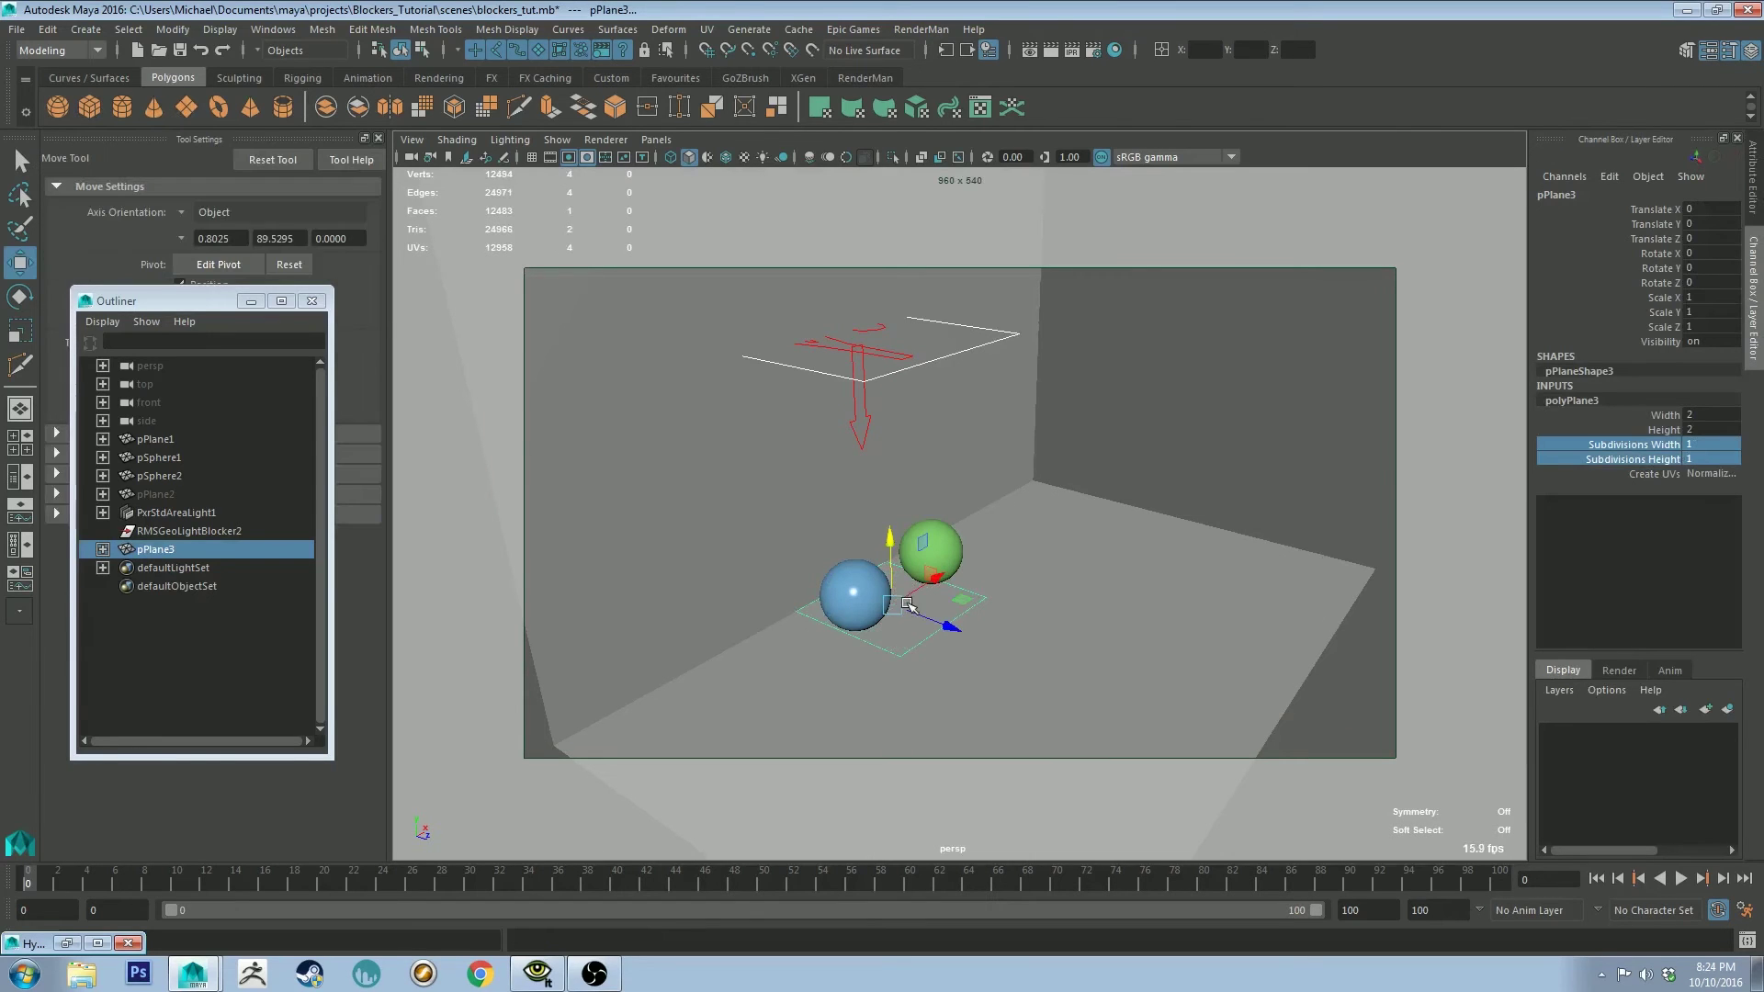
{"action": "left_click_drag", "start_coordinate": [888, 528], "coordinate": [1123, 355]}
{"action": "left_click", "coordinate": [1143, 360]}
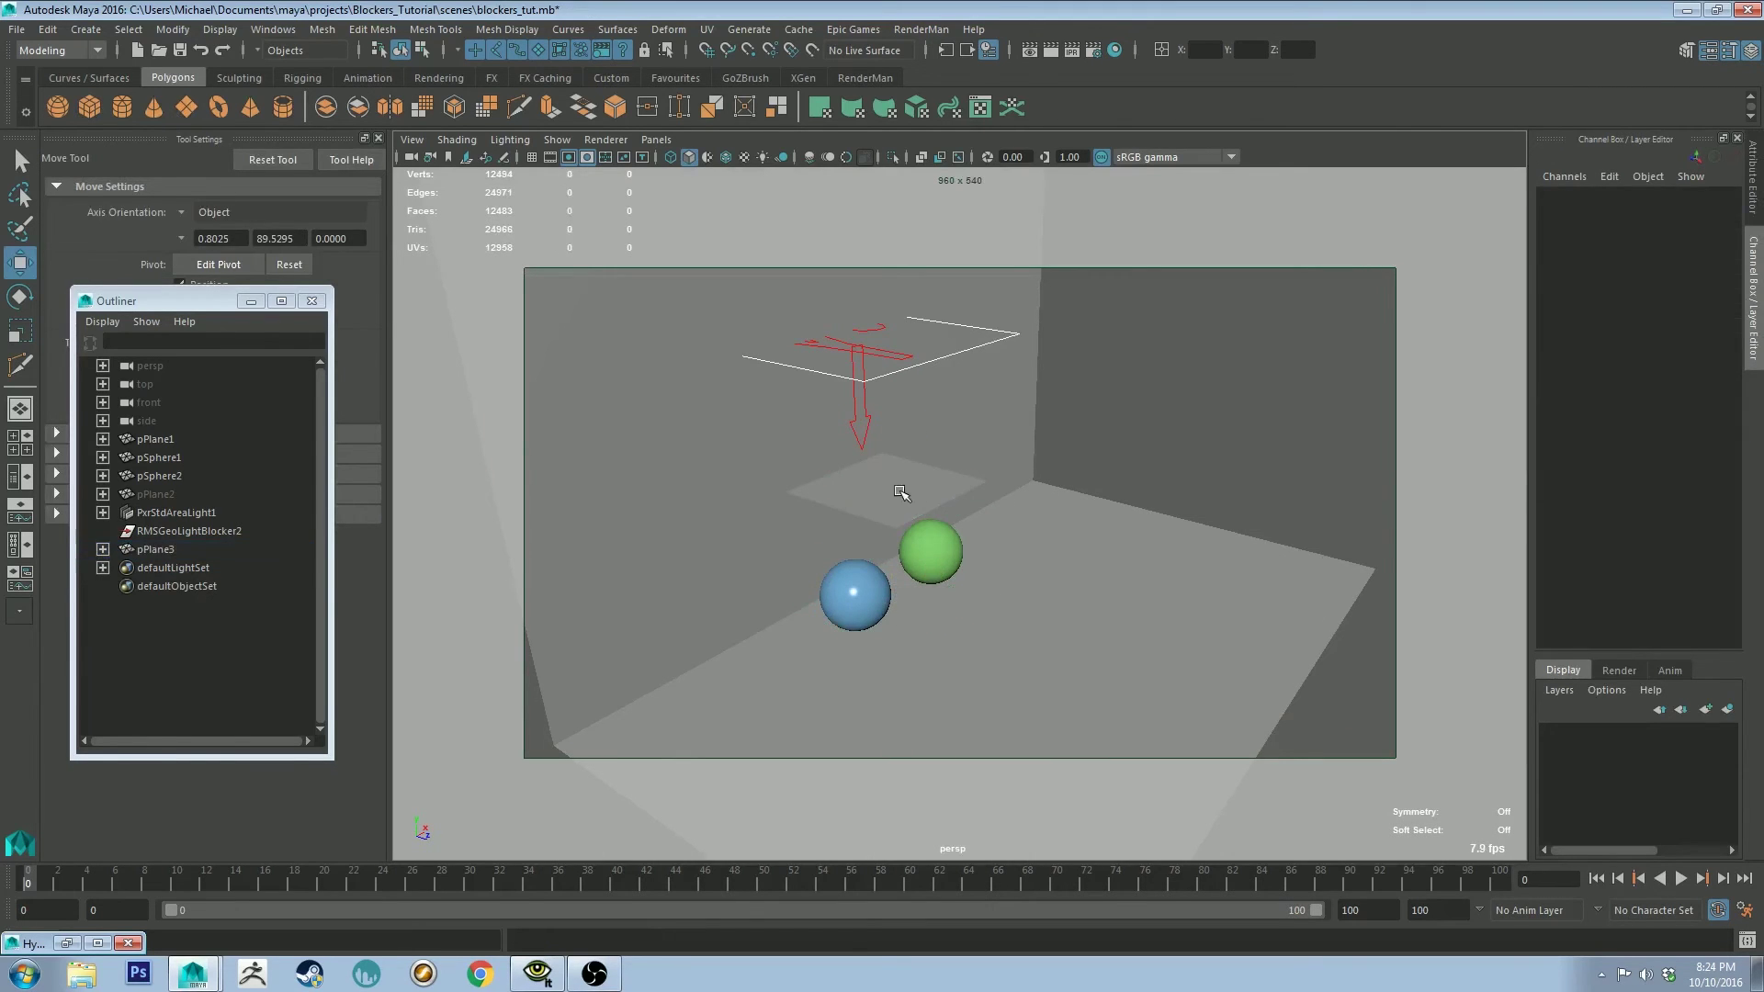
- Assign the existing blocker material from the Hypershade to the new plane above the spheres
{"action": "left_click", "coordinate": [901, 499]}
{"action": "key", "text": "h"}
{"action": "left_click", "coordinate": [409, 214]}
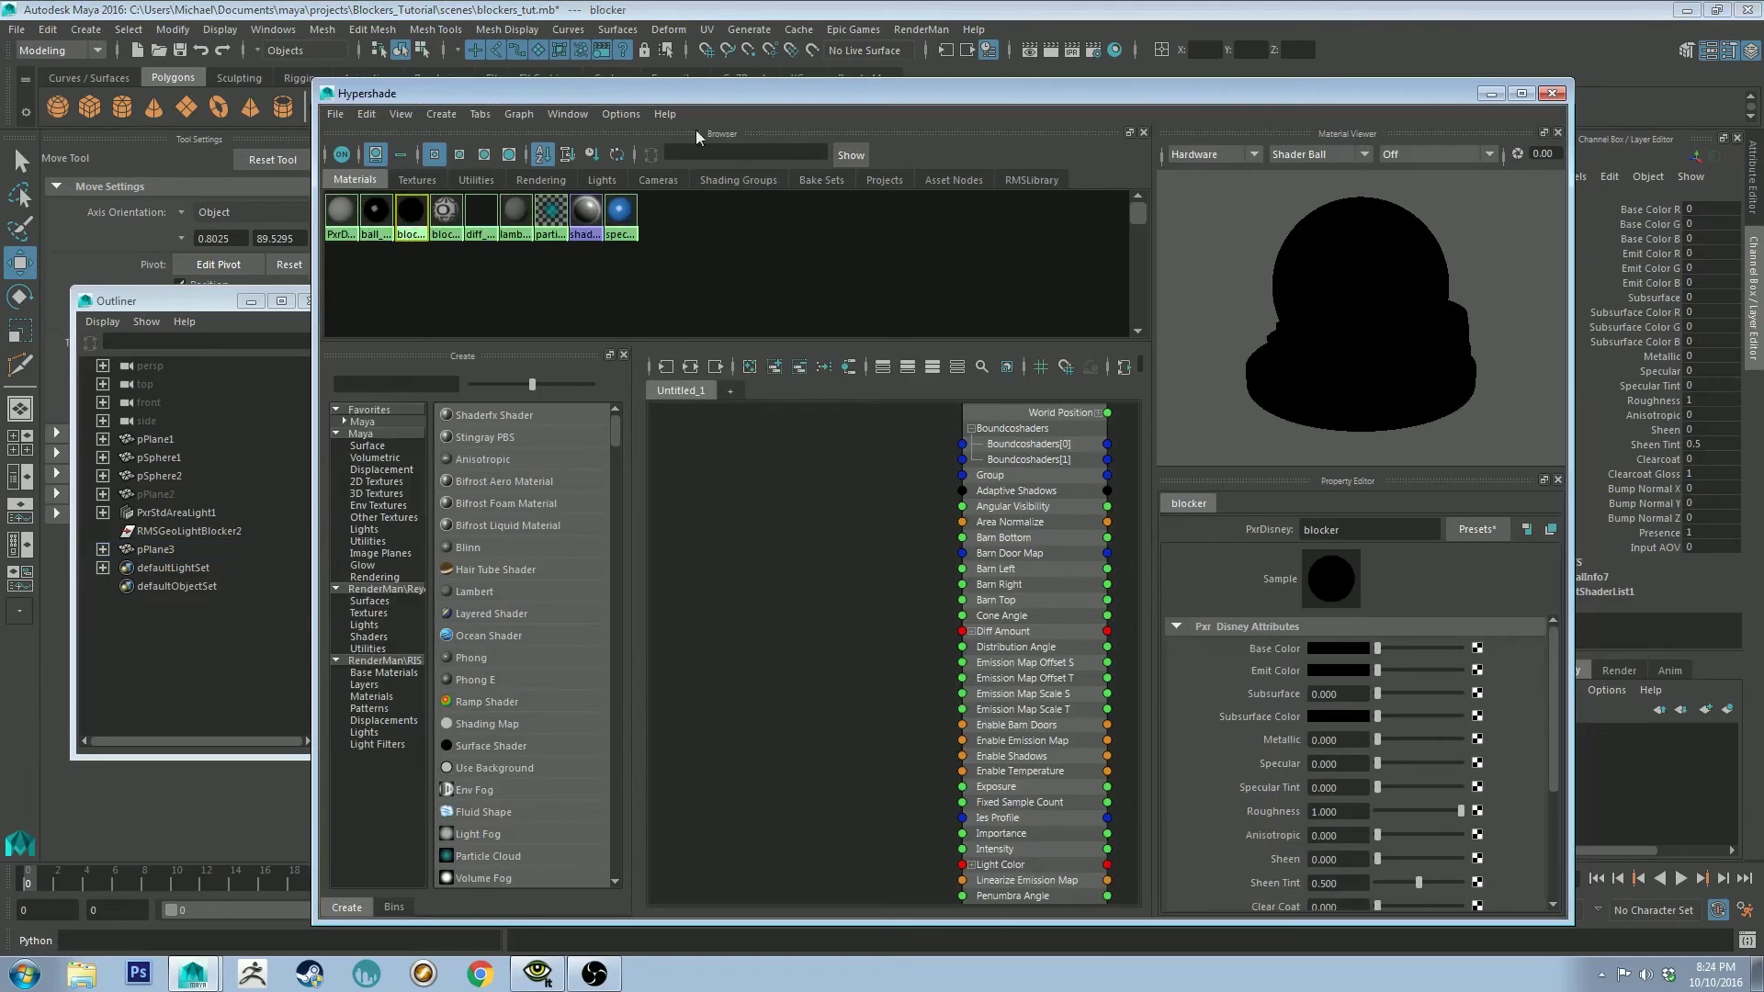
{"action": "left_click_drag", "start_coordinate": [514, 93], "coordinate": [1302, 81]}
{"action": "left_click", "coordinate": [884, 462]}
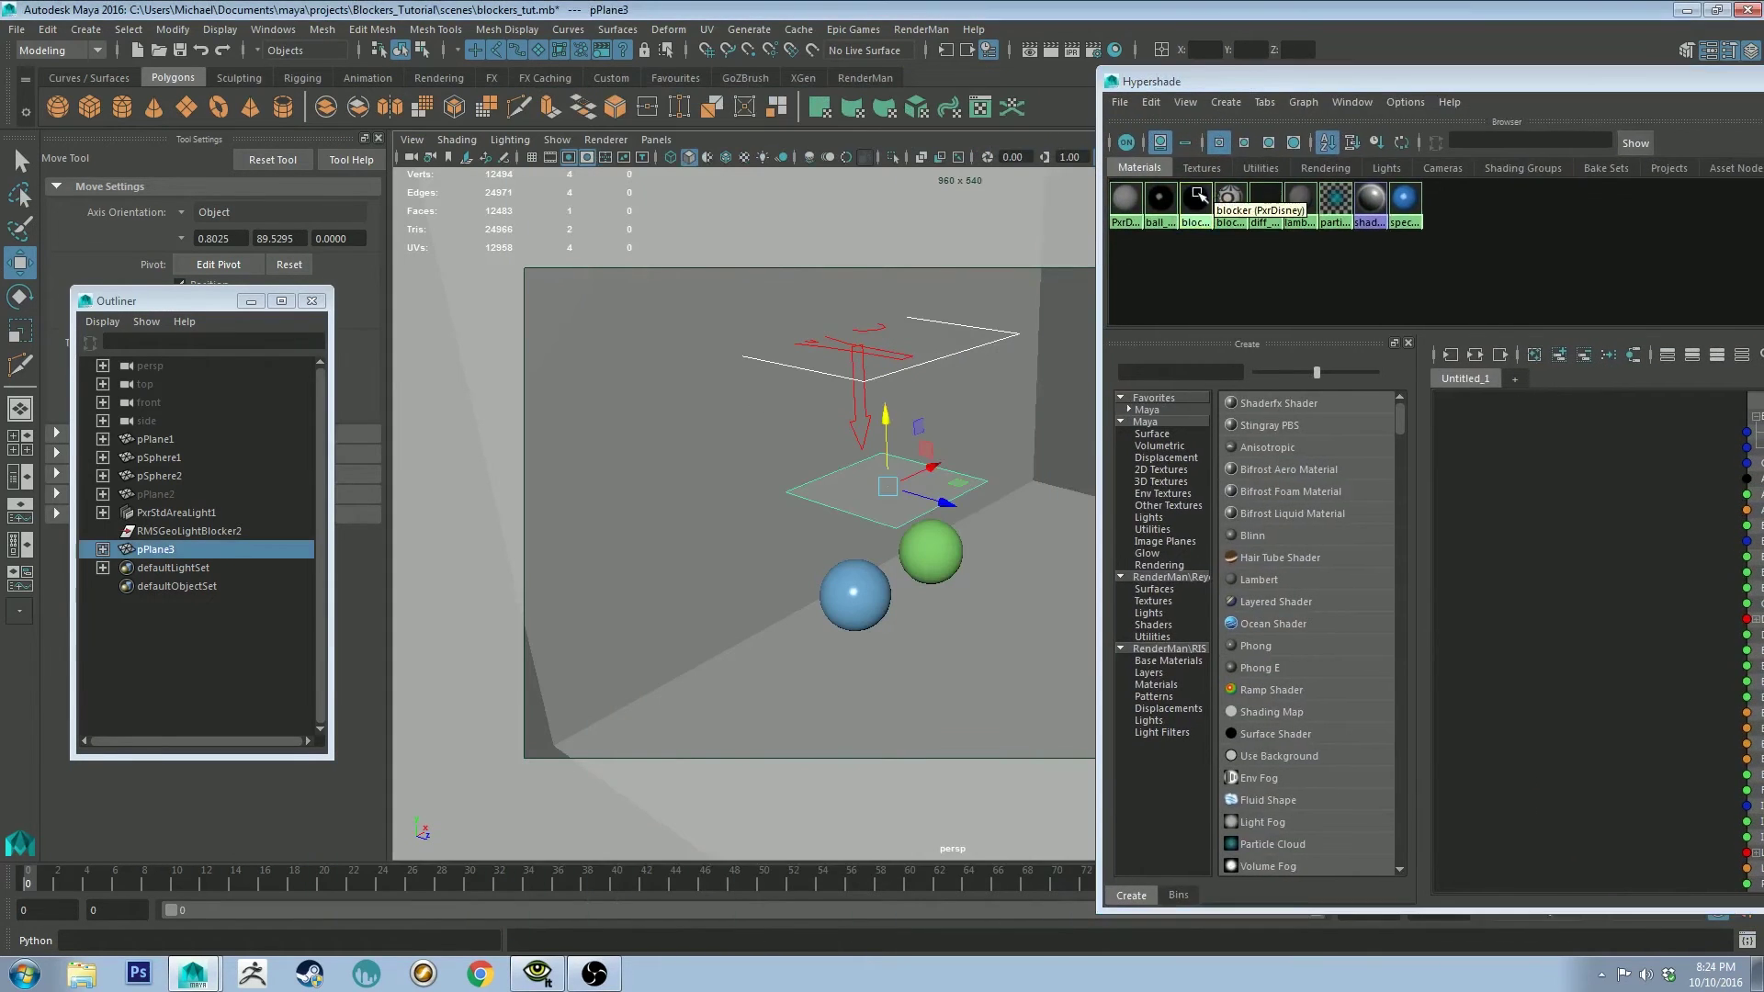
{"action": "right_click_drag", "start_coordinate": [1195, 197], "coordinate": [1213, 137]}
{"action": "left_click_drag", "start_coordinate": [1370, 80], "coordinate": [454, 49]}
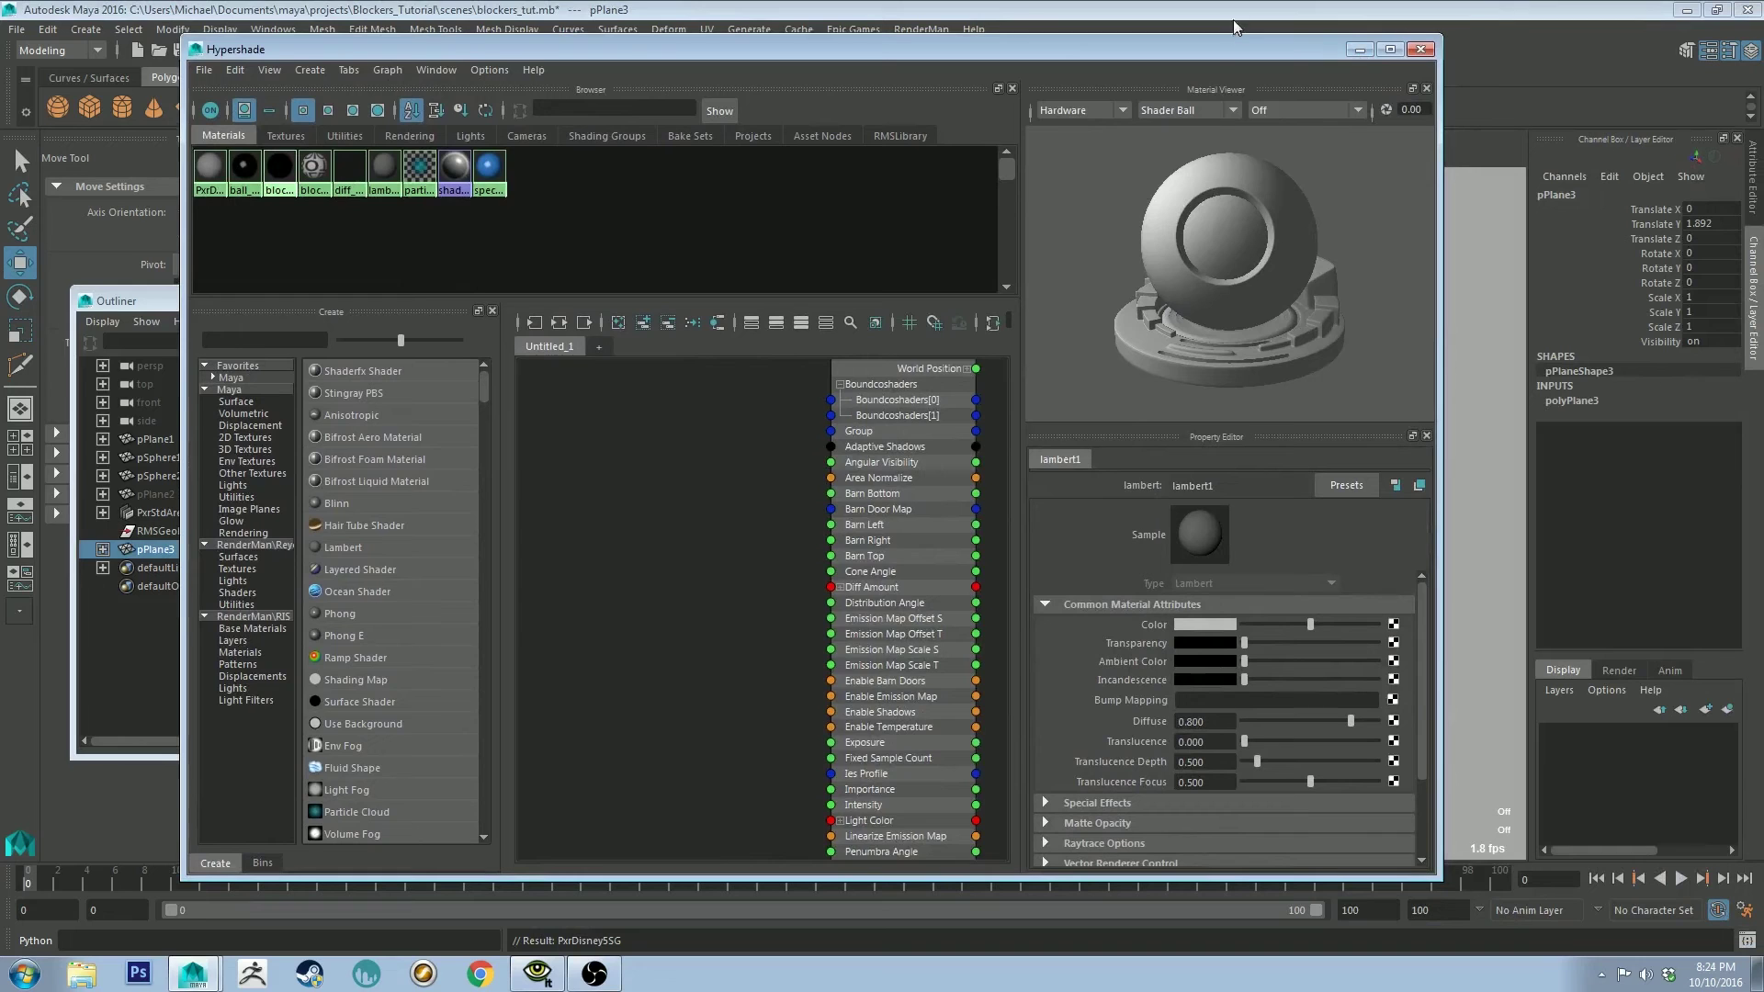
{"action": "left_click", "coordinate": [1360, 50]}
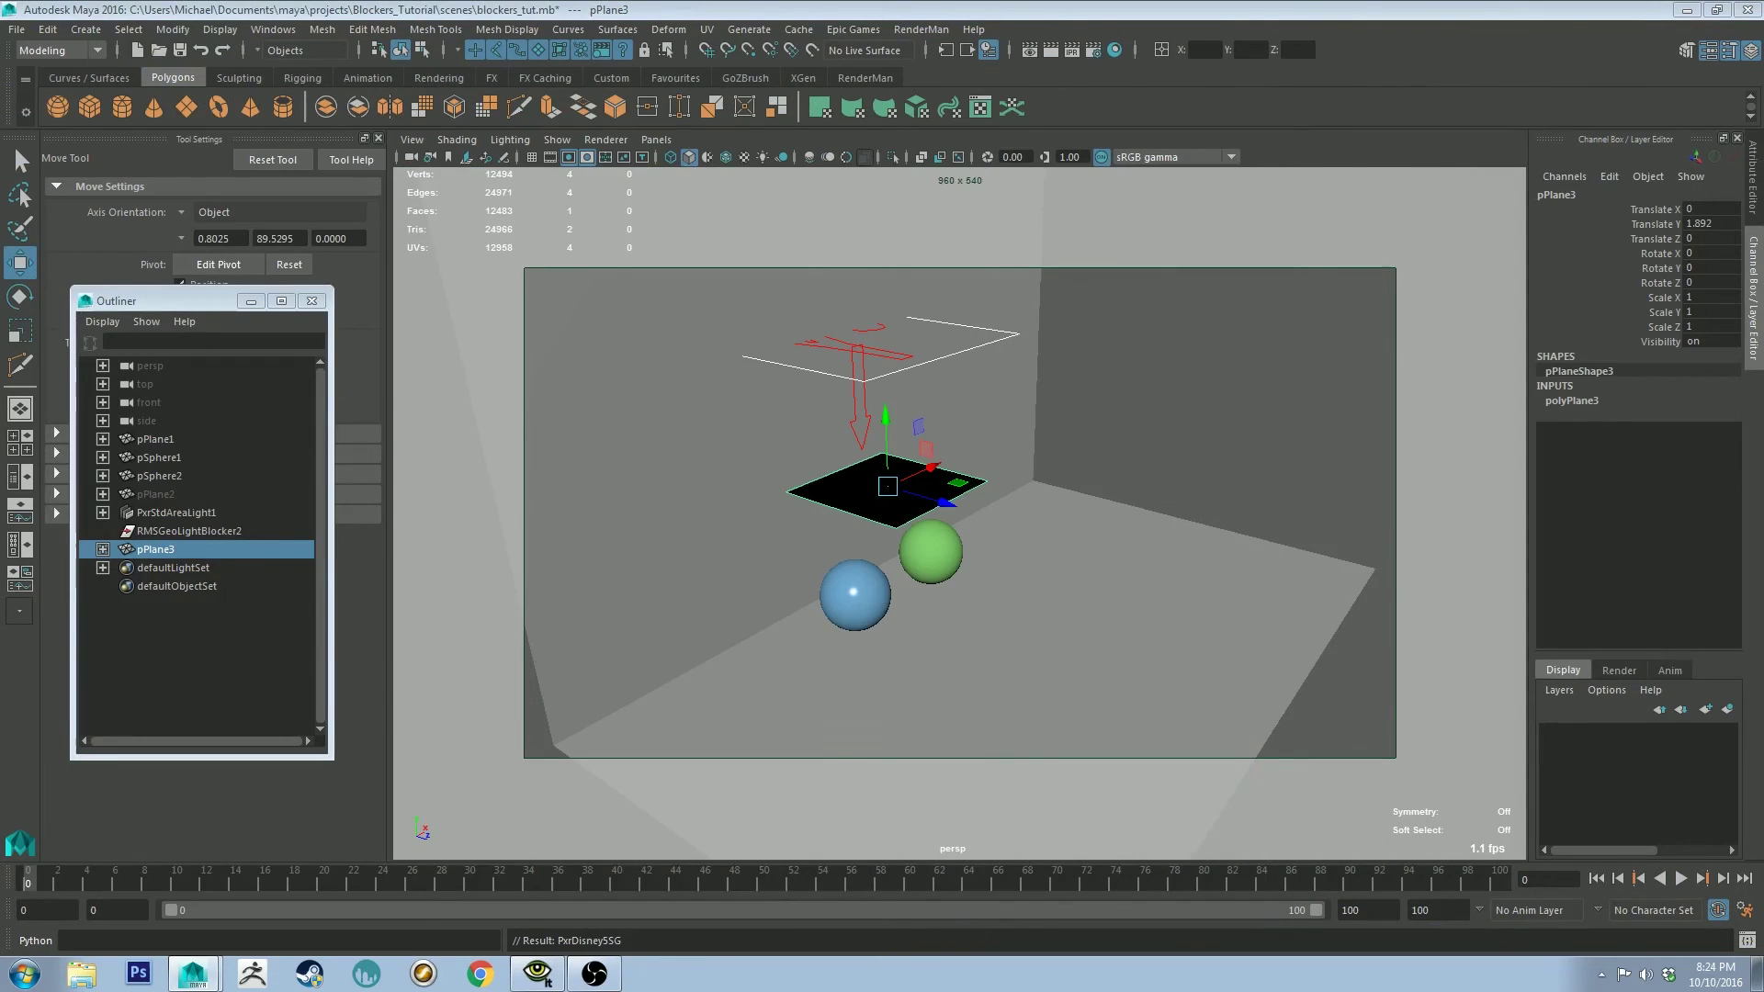
- Graph the blocker material's shading network in the Hypershade work area and show its attributes
{"action": "left_click", "coordinate": [1113, 50]}
{"action": "left_click_drag", "start_coordinate": [1156, 105], "coordinate": [1205, 67]}
{"action": "left_click", "coordinate": [622, 340]}
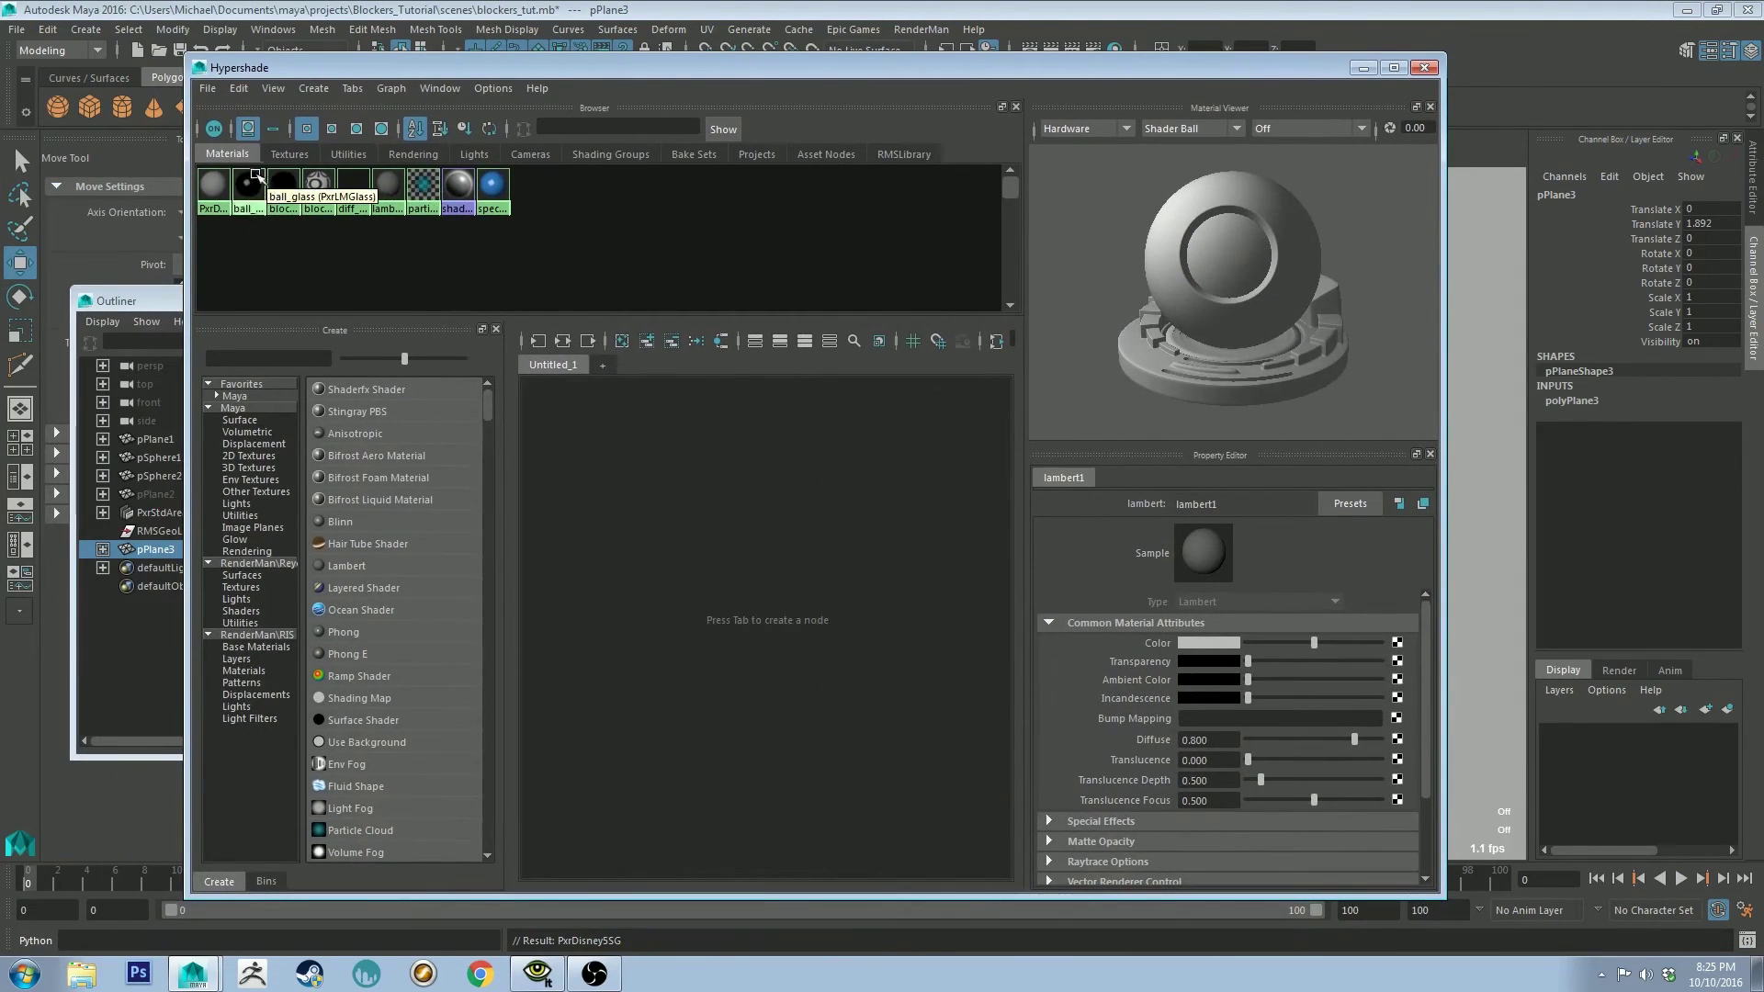
{"action": "left_click_drag", "start_coordinate": [292, 204], "coordinate": [671, 501]}
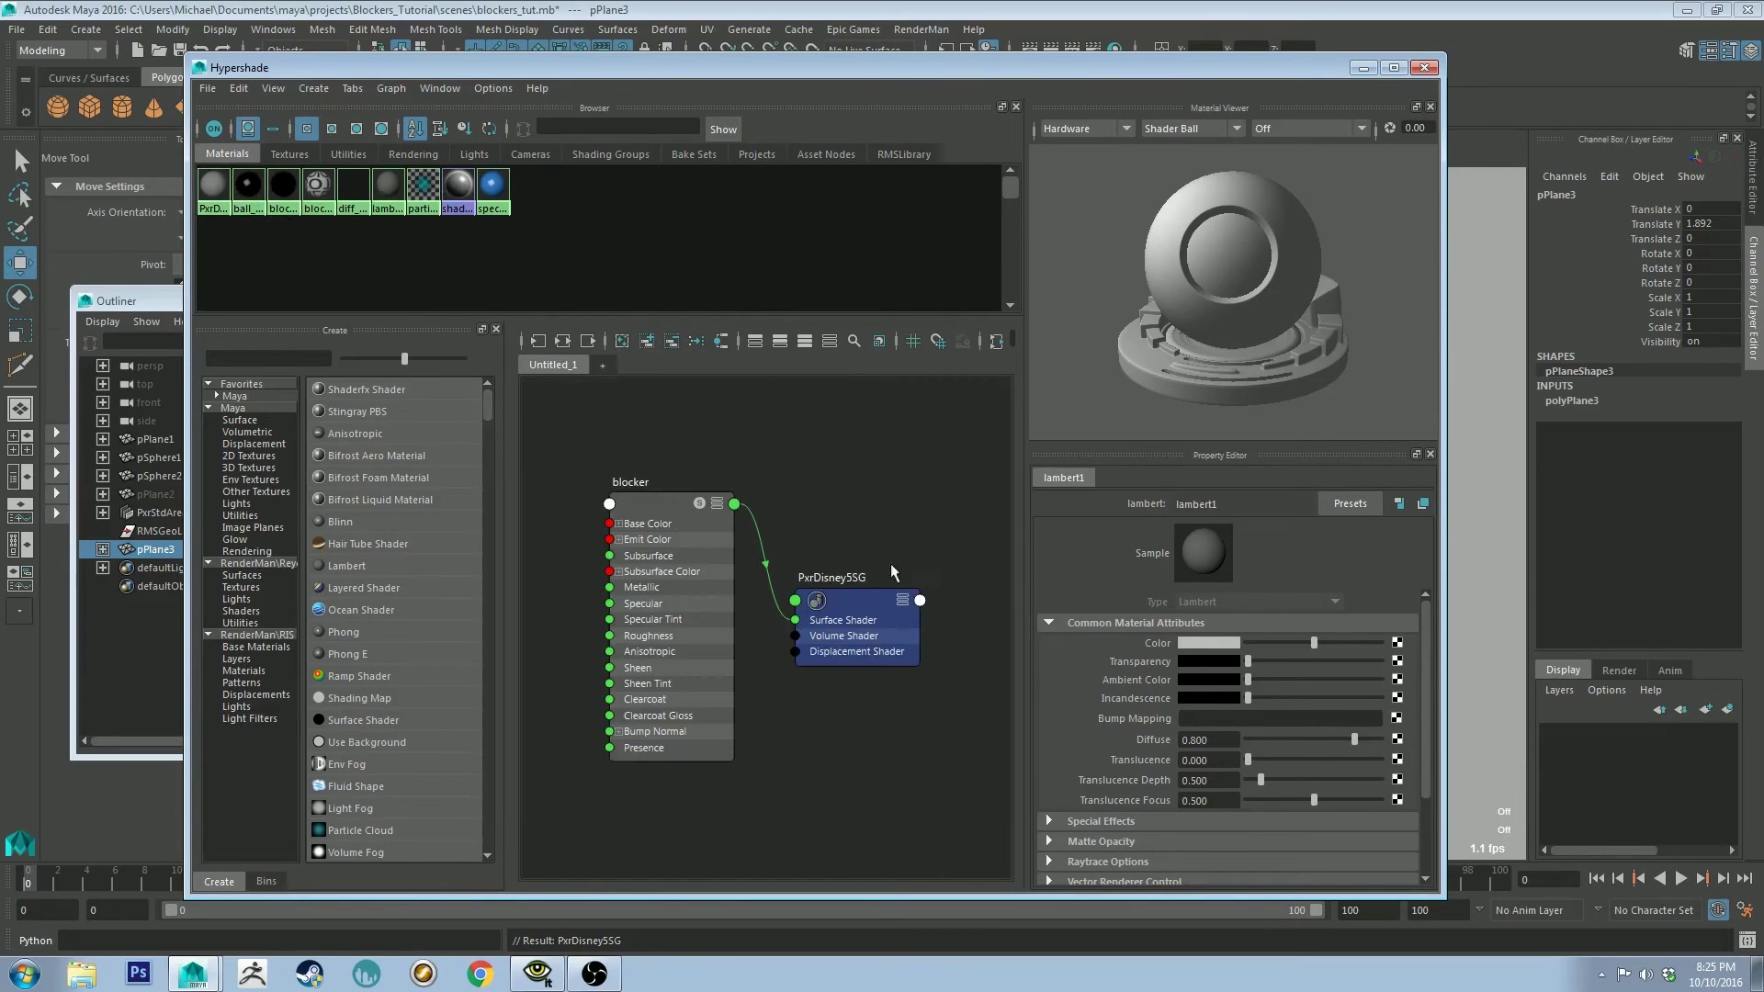
{"action": "left_click", "coordinate": [678, 499]}
- Connect a File texture node to the Presence attribute of the blocker material
{"action": "scroll", "coordinate": [1225, 725], "scroll_direction": "down", "scroll_amount": 3}
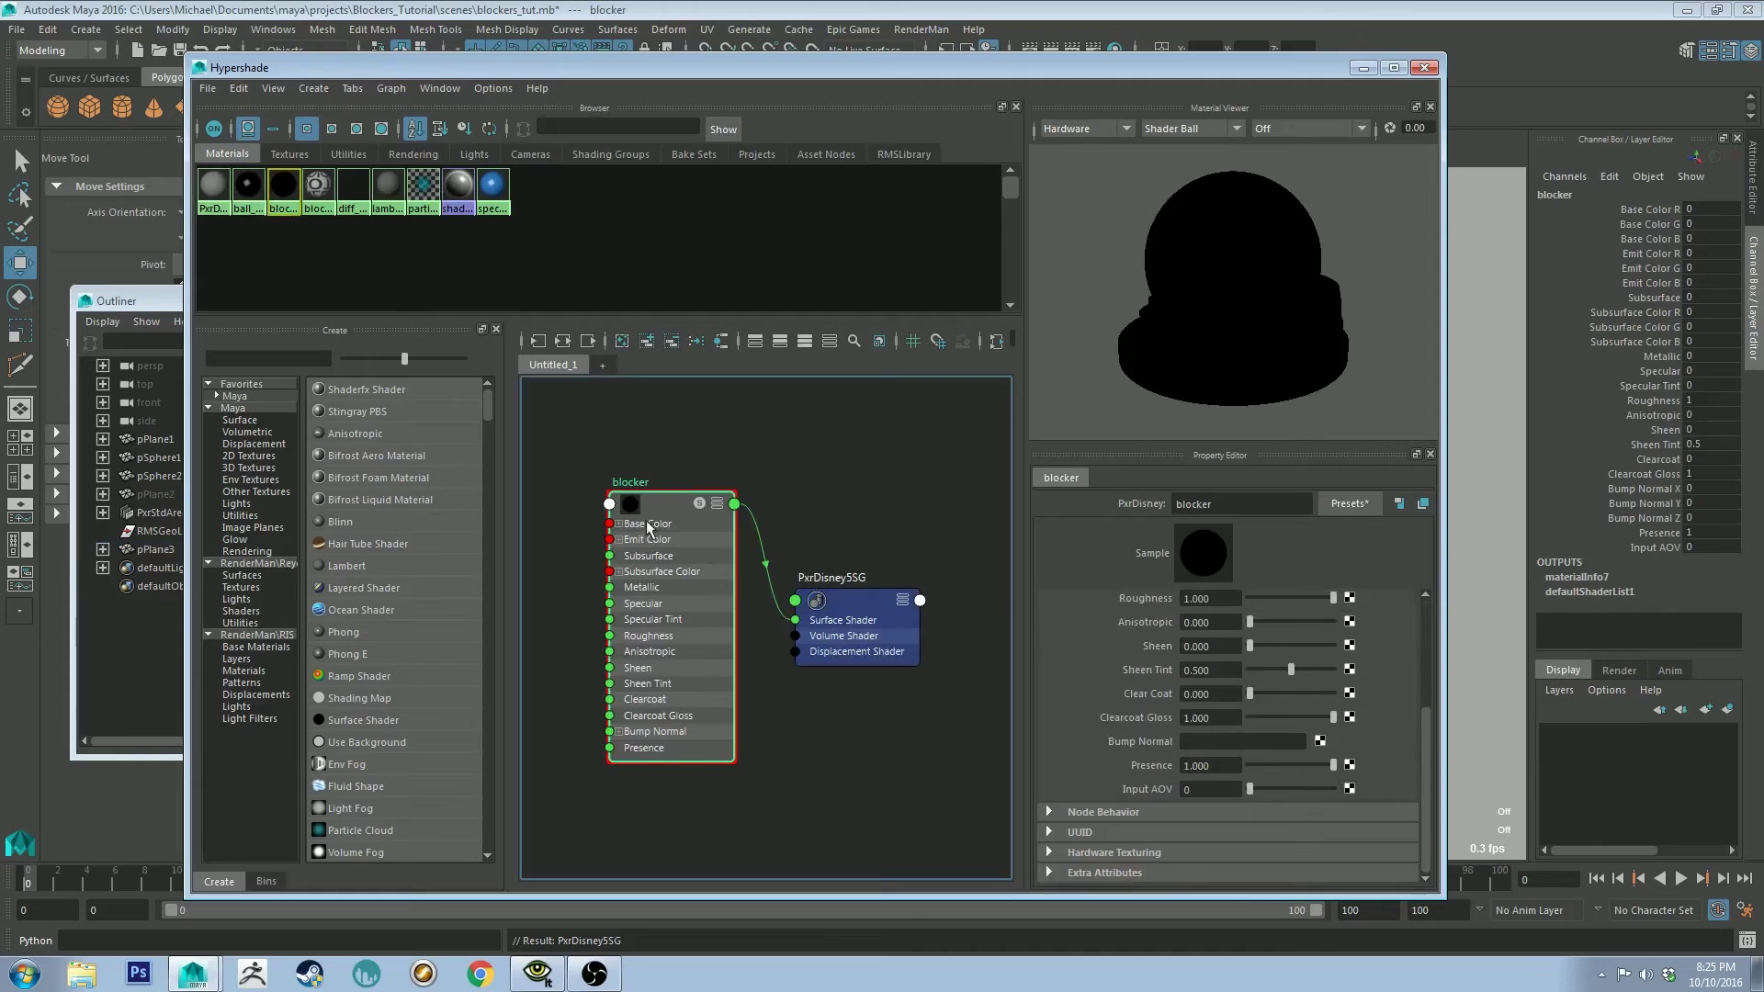
{"action": "scroll", "coordinate": [1332, 713], "scroll_direction": "up", "scroll_amount": 1}
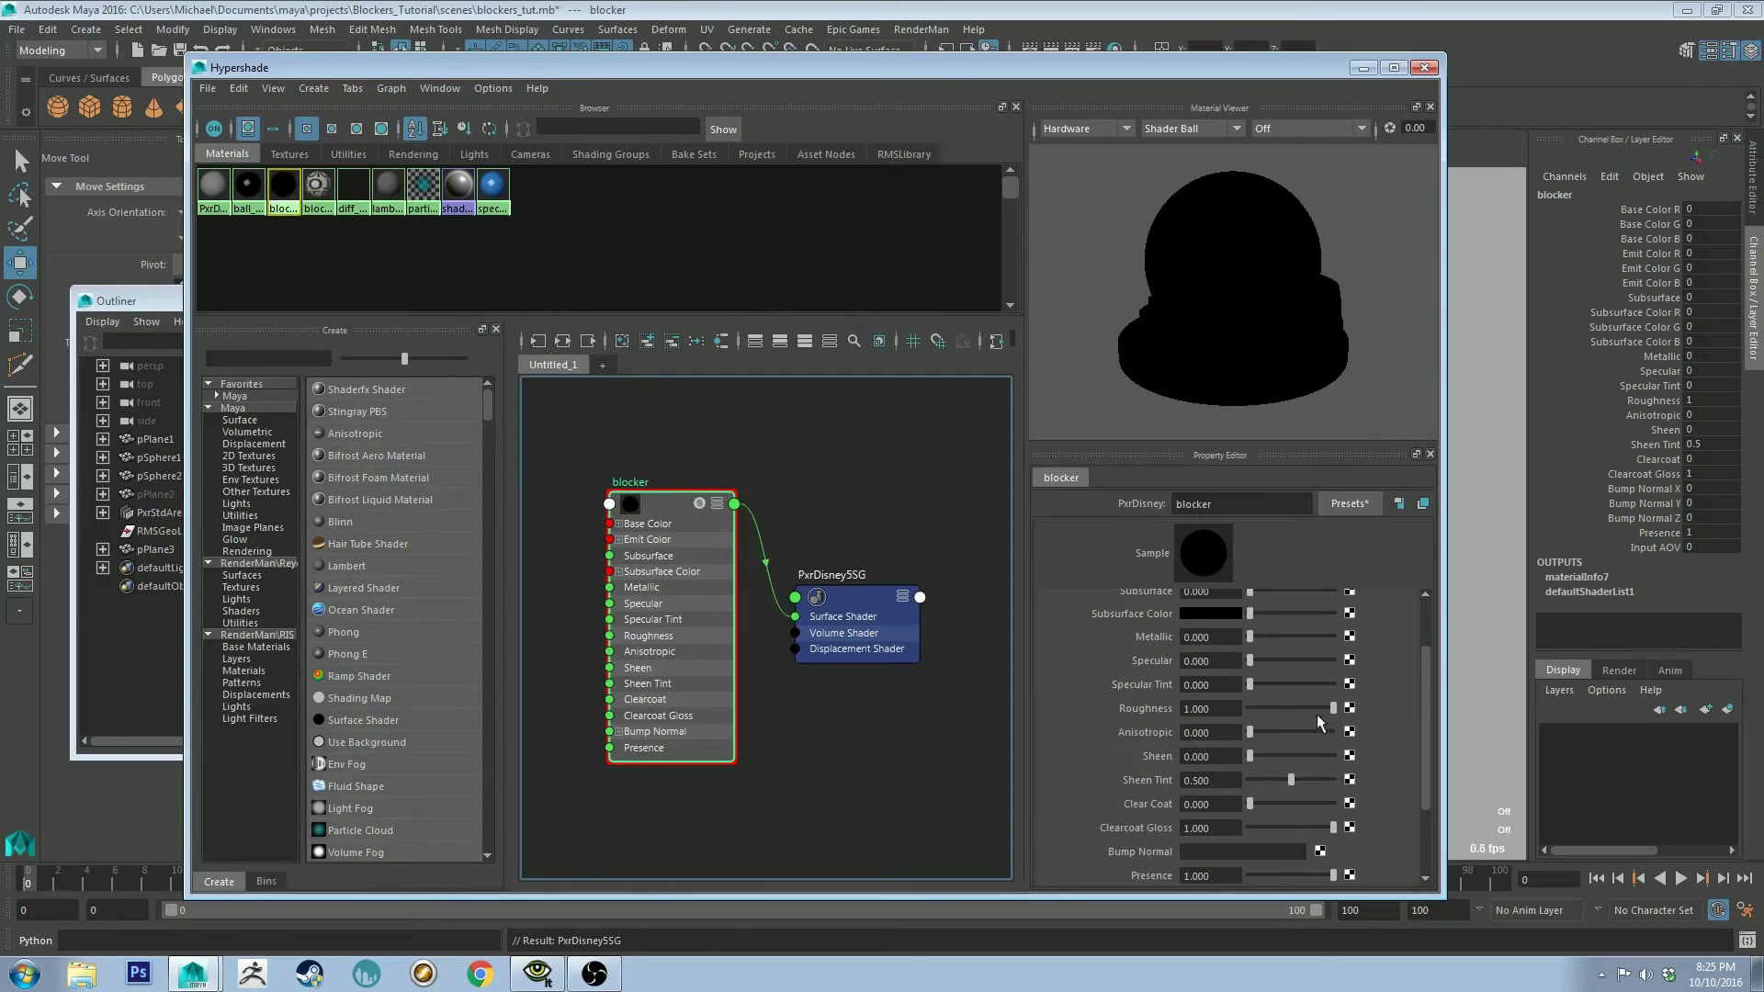
{"action": "scroll", "coordinate": [1319, 722], "scroll_direction": "down", "scroll_amount": 1}
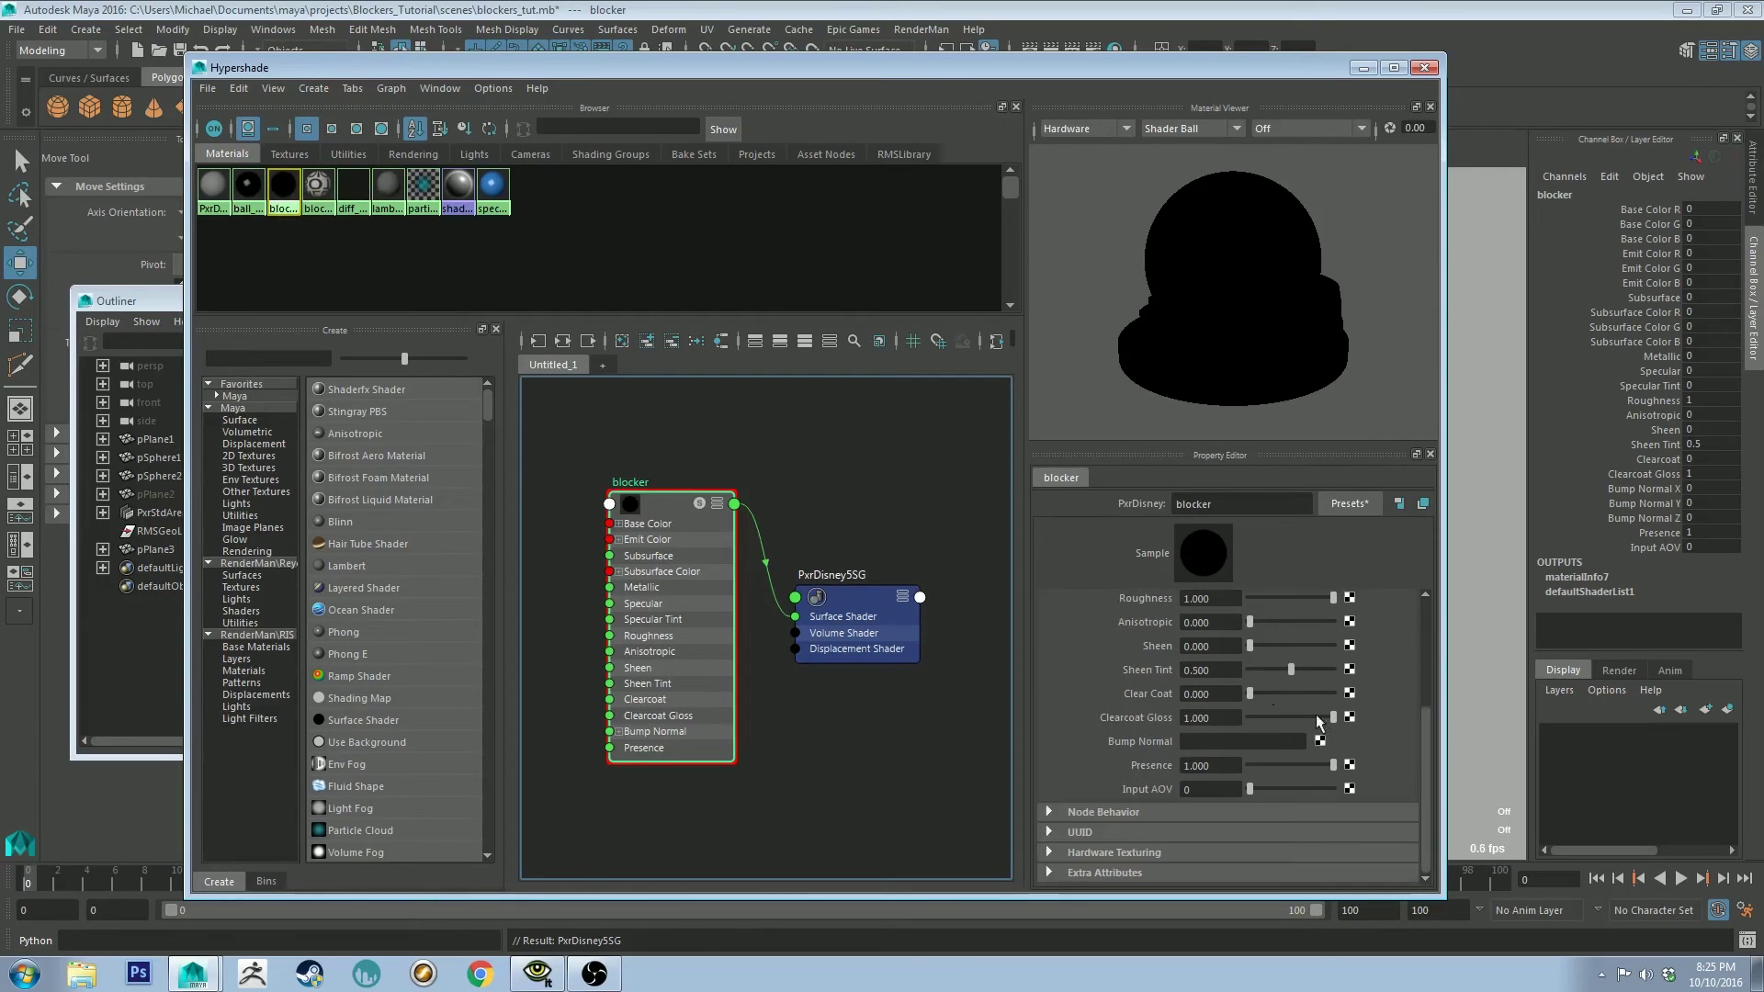
{"action": "left_click", "coordinate": [1348, 765]}
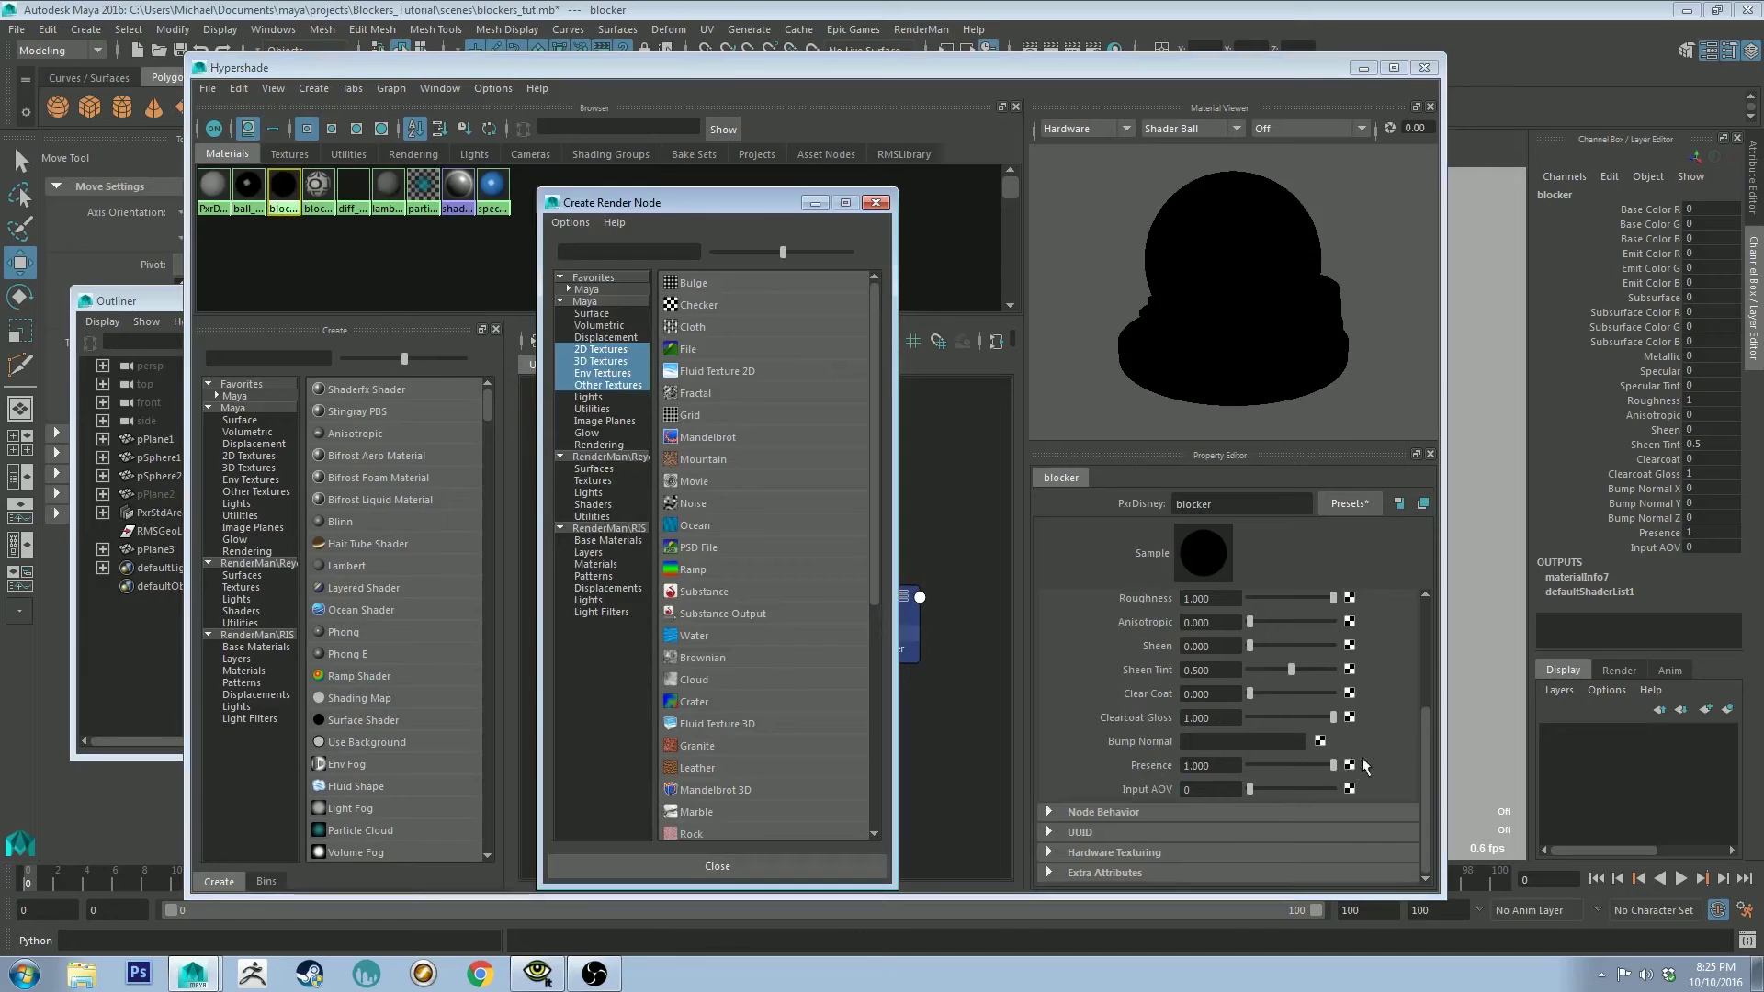
{"action": "left_click", "coordinate": [687, 350]}
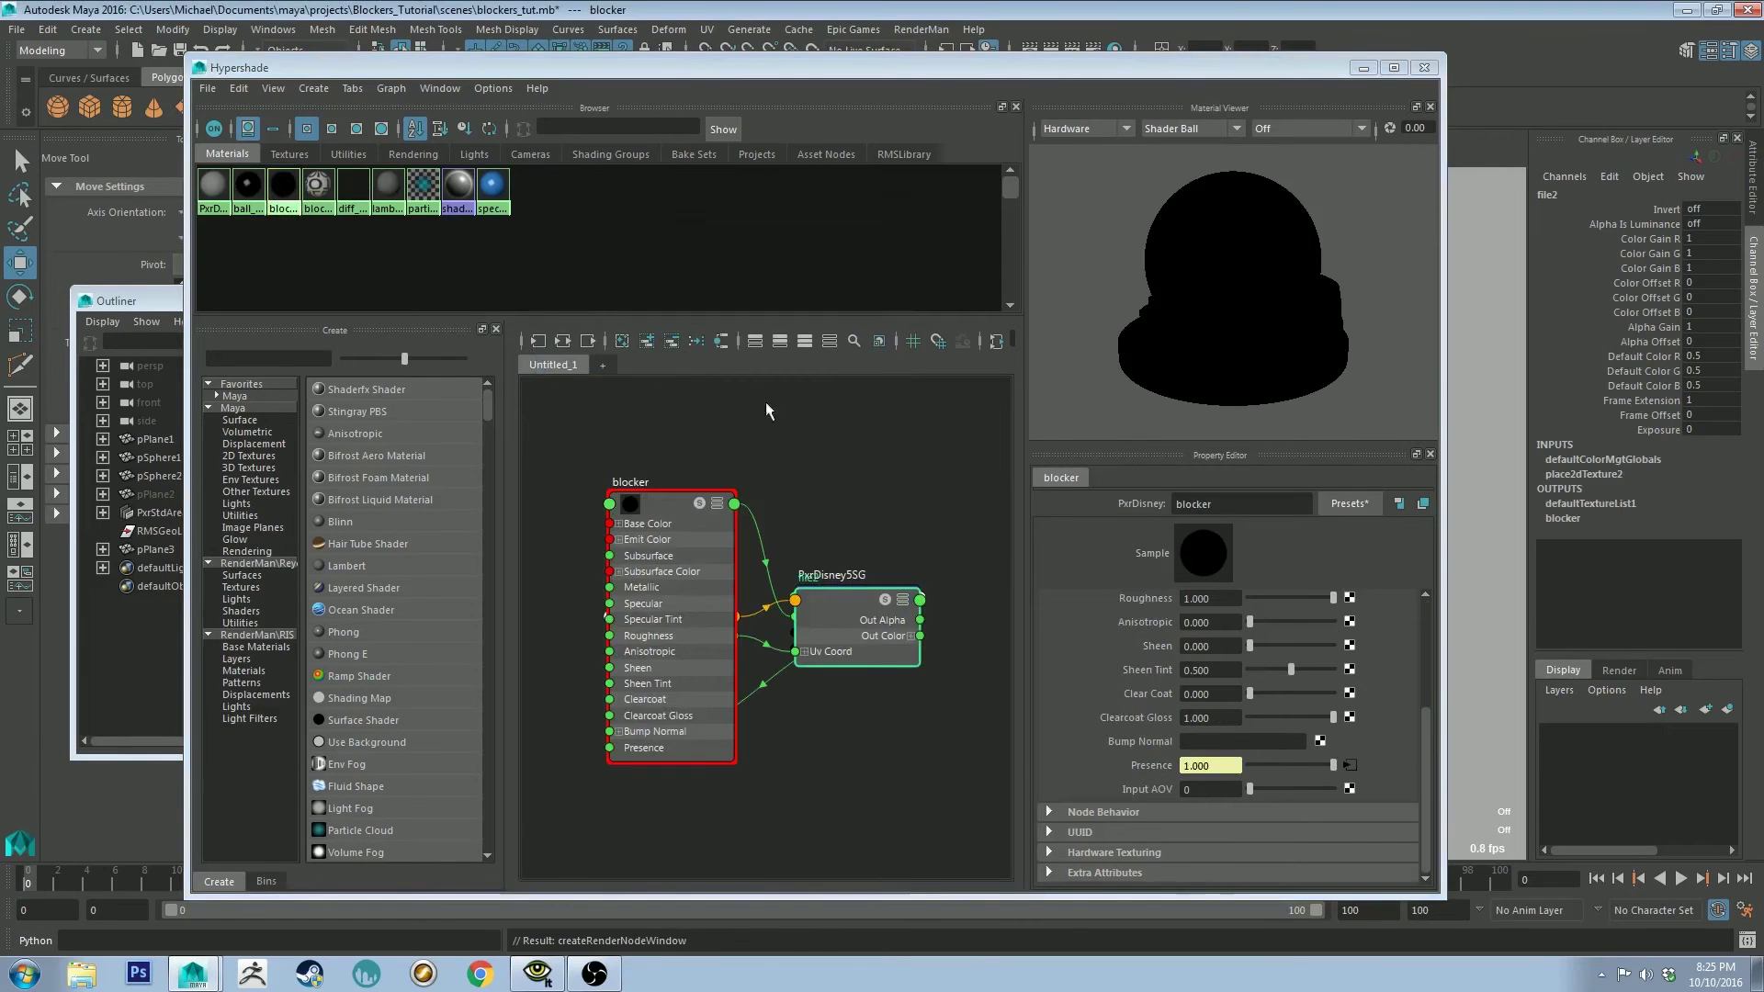
- Load SRS.jpg from the project's sourceimages folder into the Presence file texture
{"action": "left_click", "coordinate": [1405, 687]}
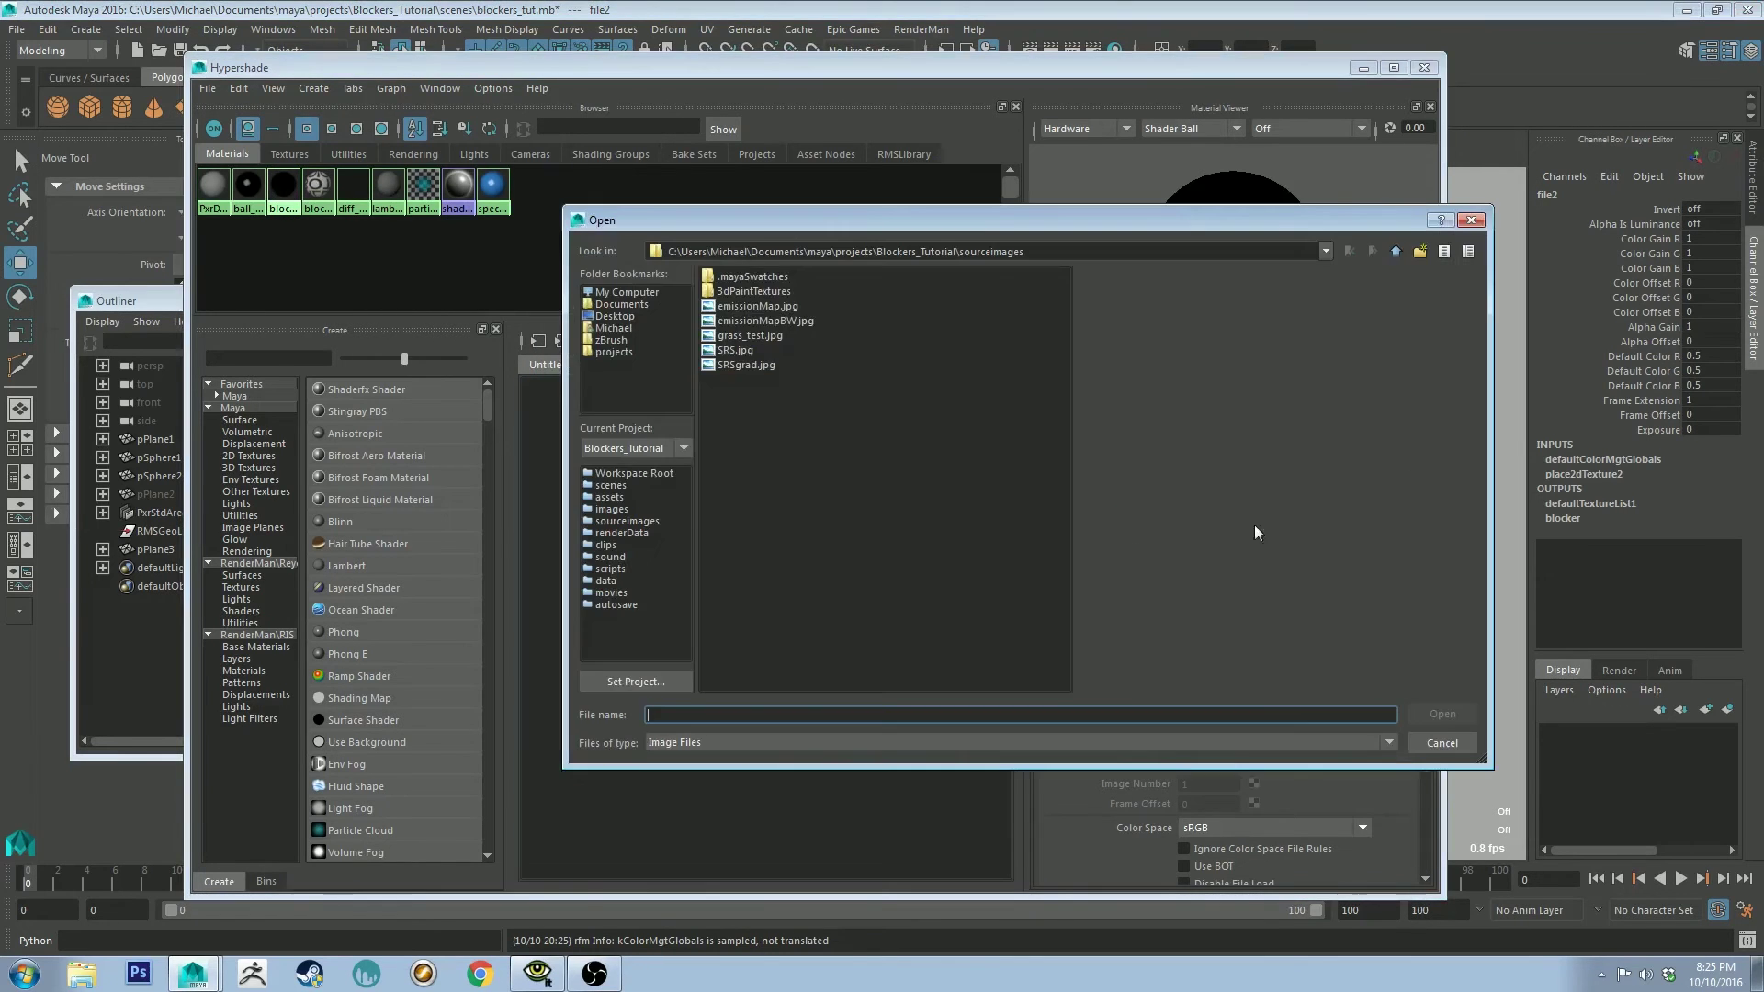
{"action": "left_click", "coordinate": [736, 353]}
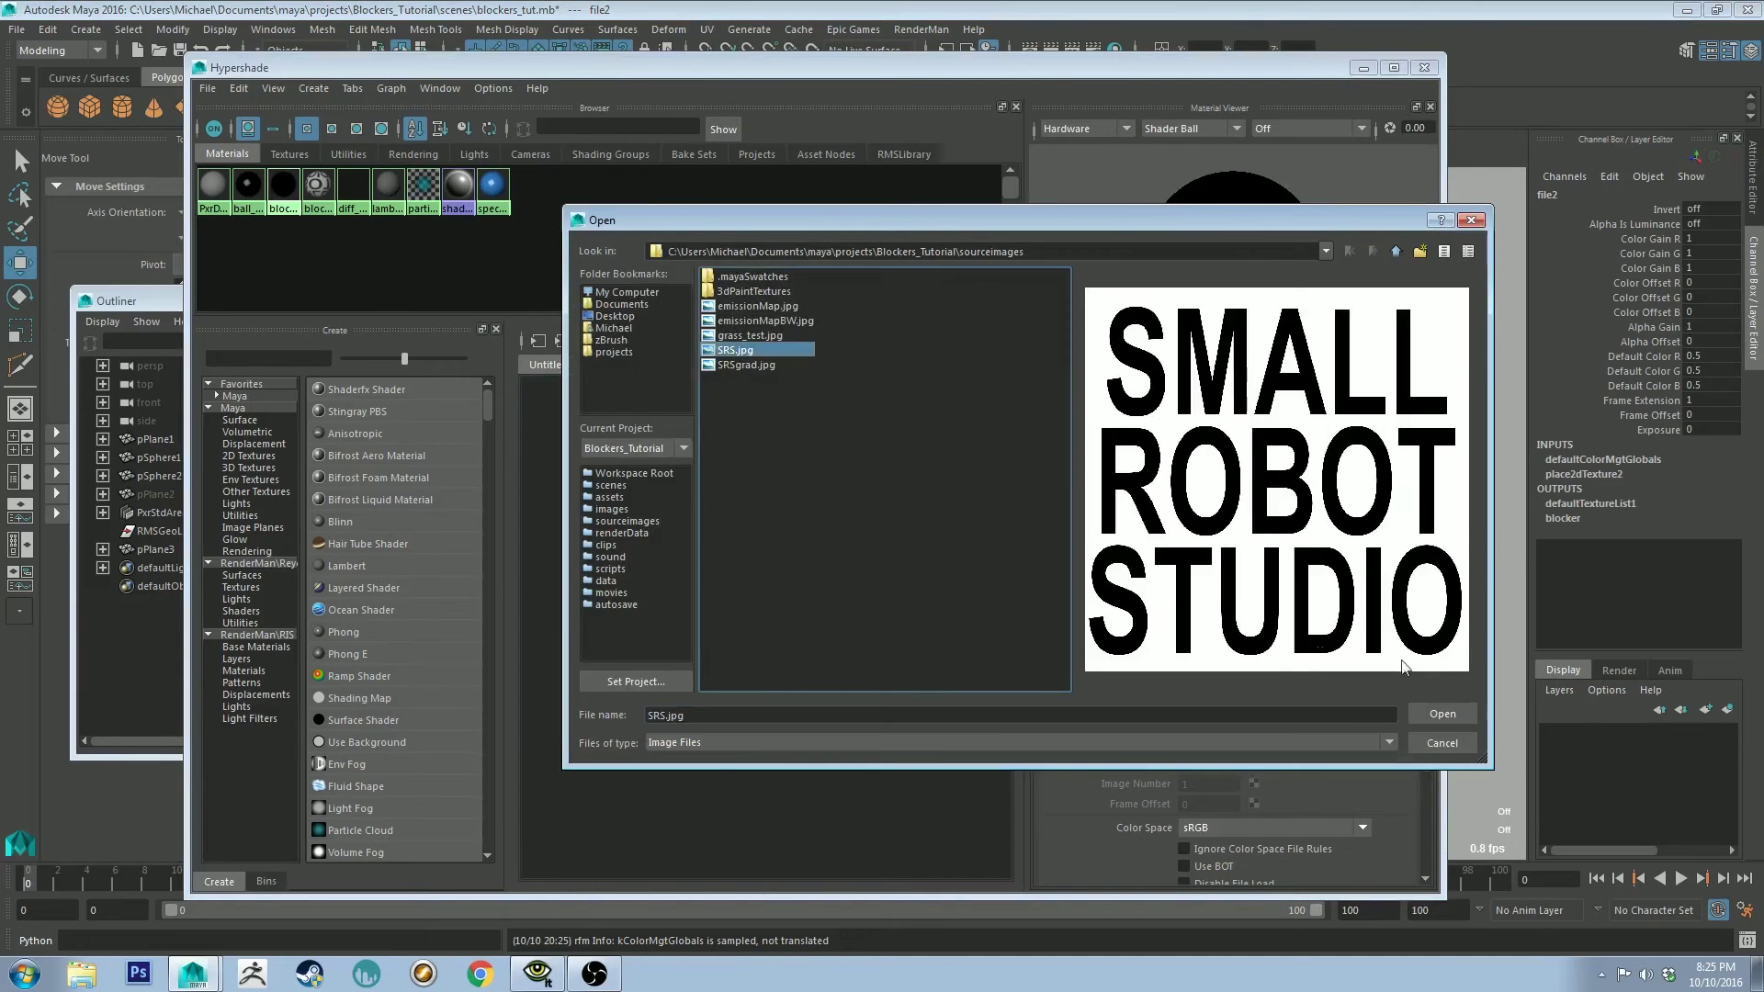
{"action": "left_click", "coordinate": [1444, 715]}
{"action": "left_click", "coordinate": [1361, 69]}
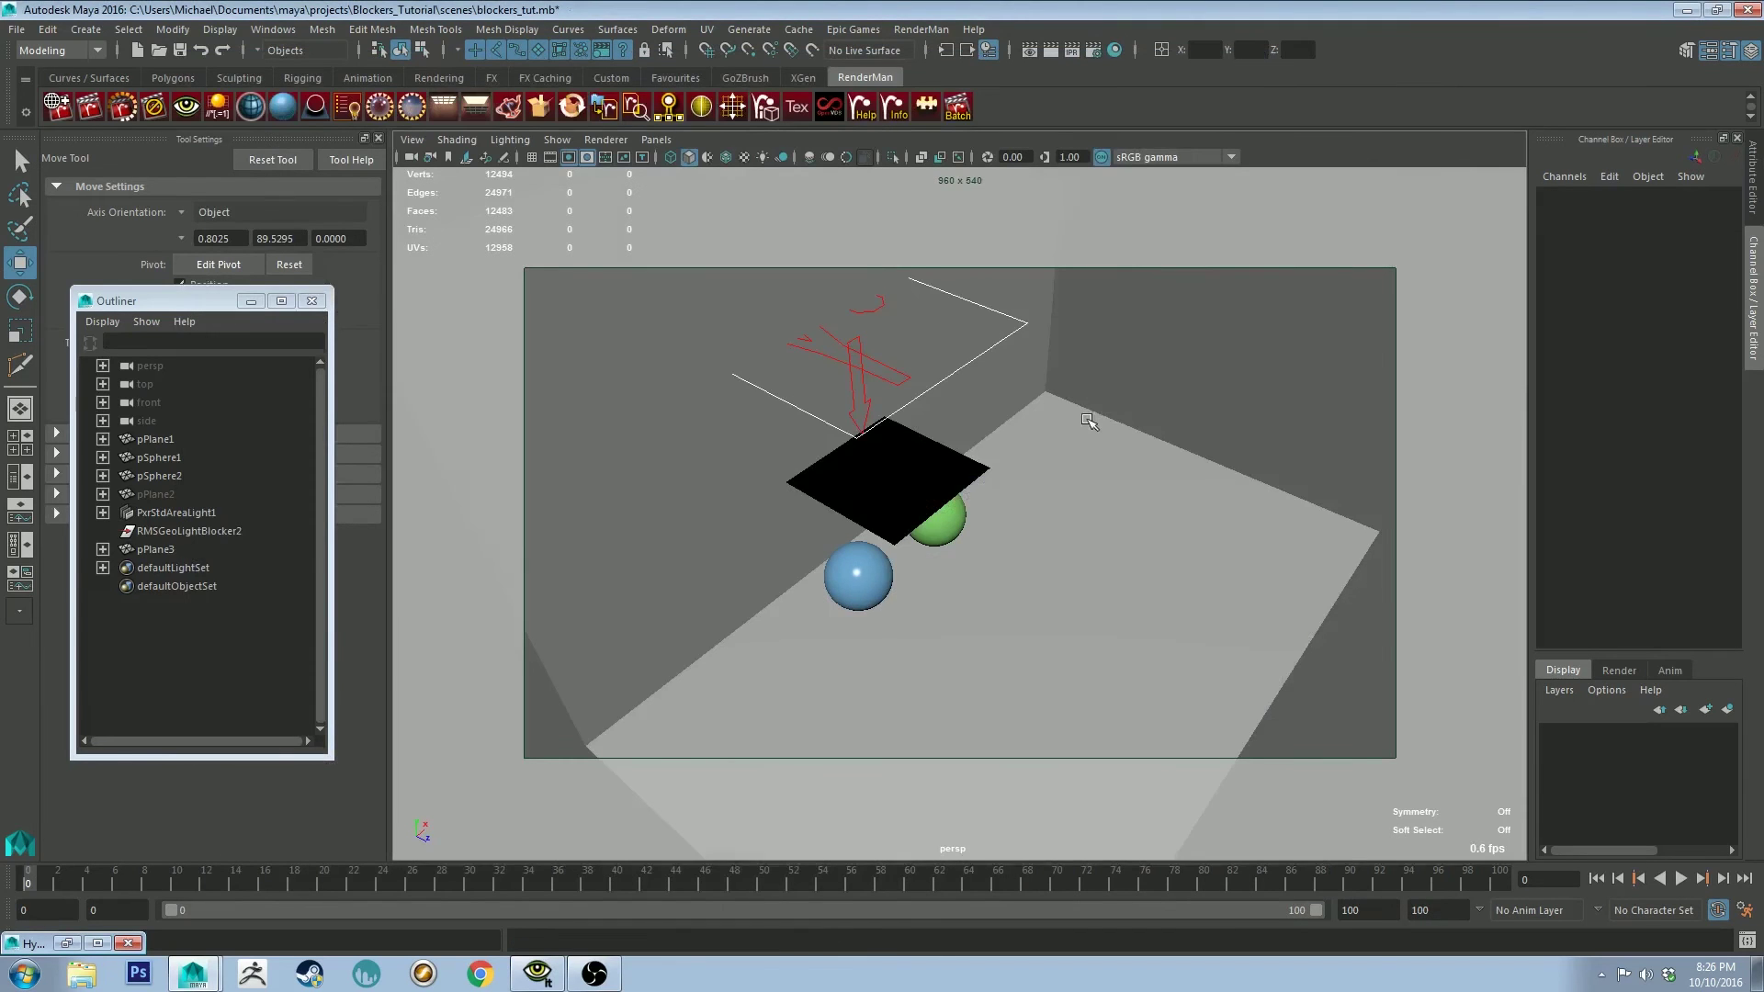
- Add RenderMan Visibility Settings to the blocker plane's shape and turn off its Camera Visibility
{"action": "left_click", "coordinate": [910, 451]}
{"action": "left_click_drag", "start_coordinate": [1380, 326], "coordinate": [1383, 316], "text": "alt"}
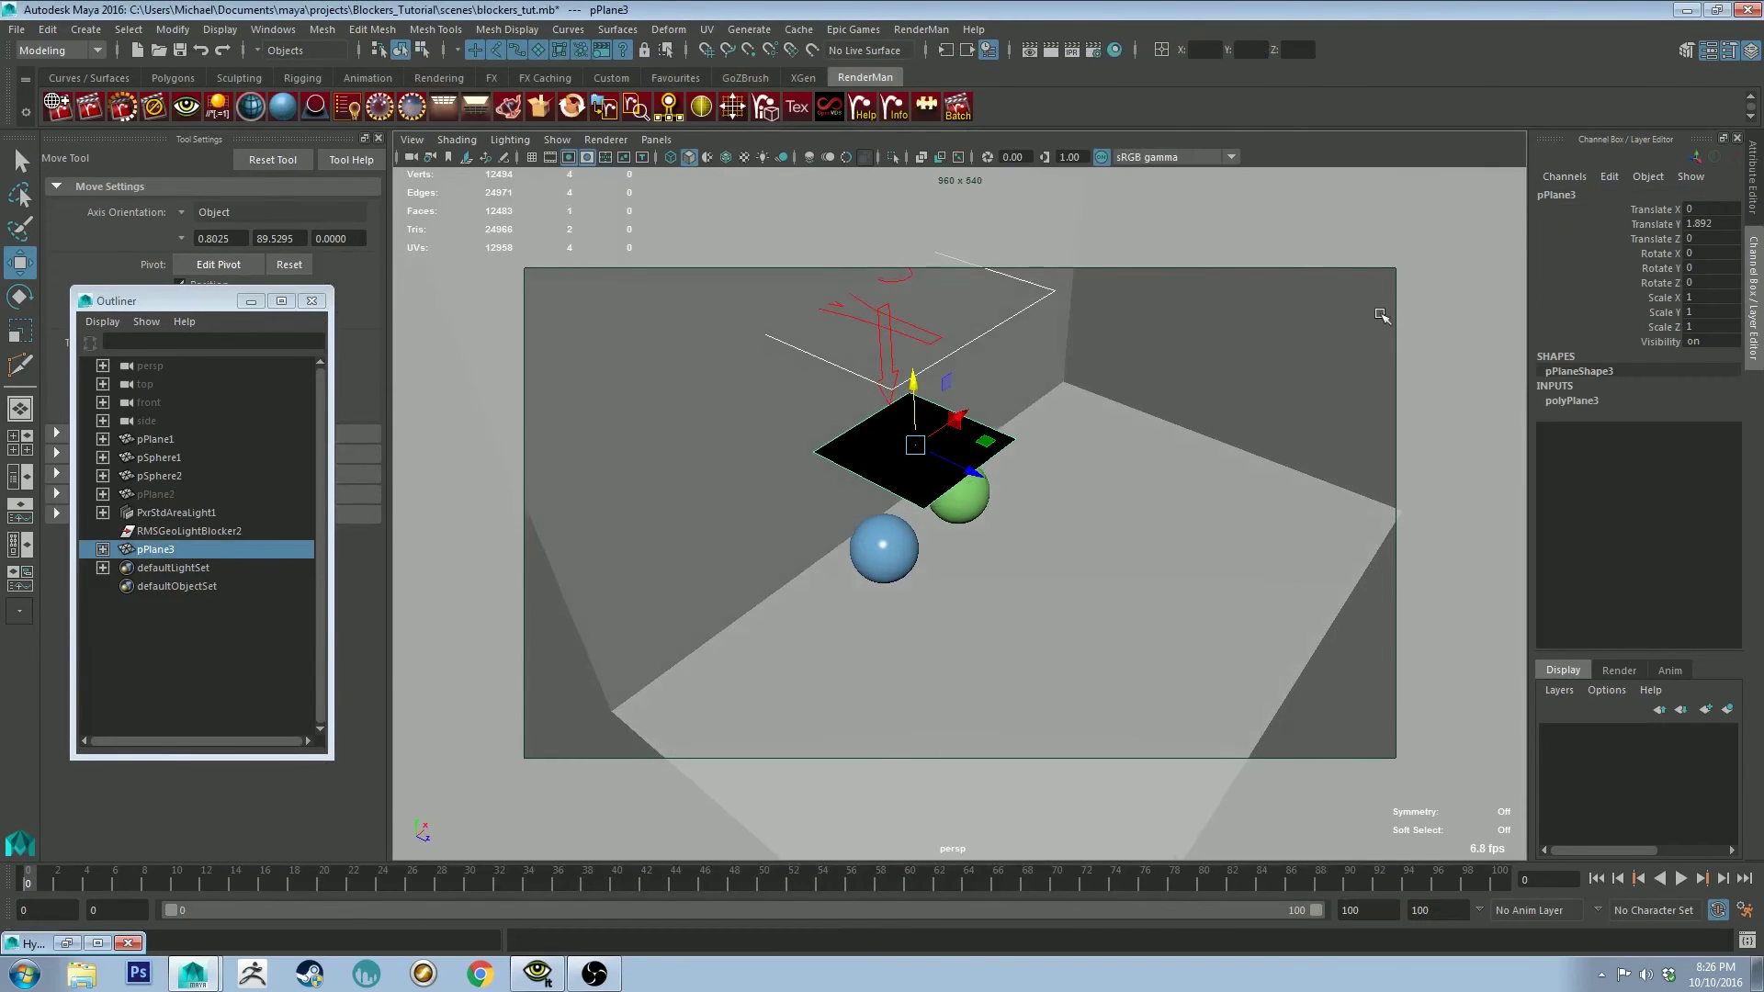
{"action": "left_click", "coordinate": [1750, 161]}
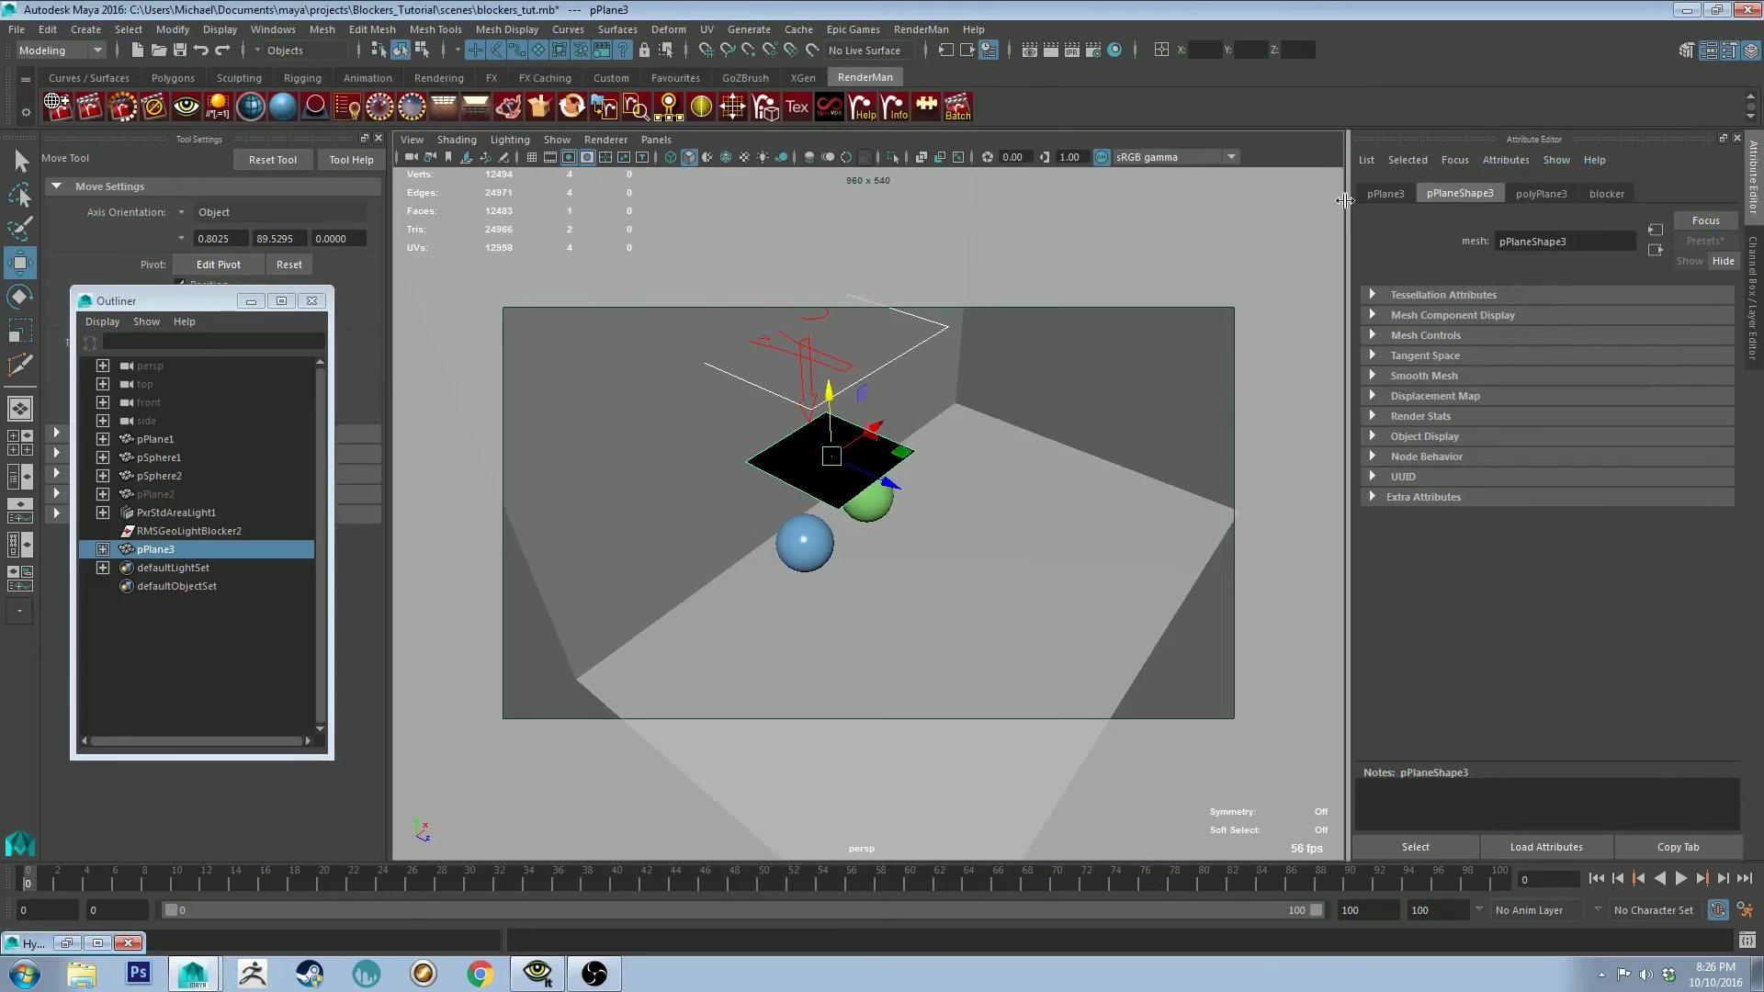
{"action": "left_click", "coordinate": [1507, 160]}
{"action": "mouse_move", "coordinate": [1514, 235]}
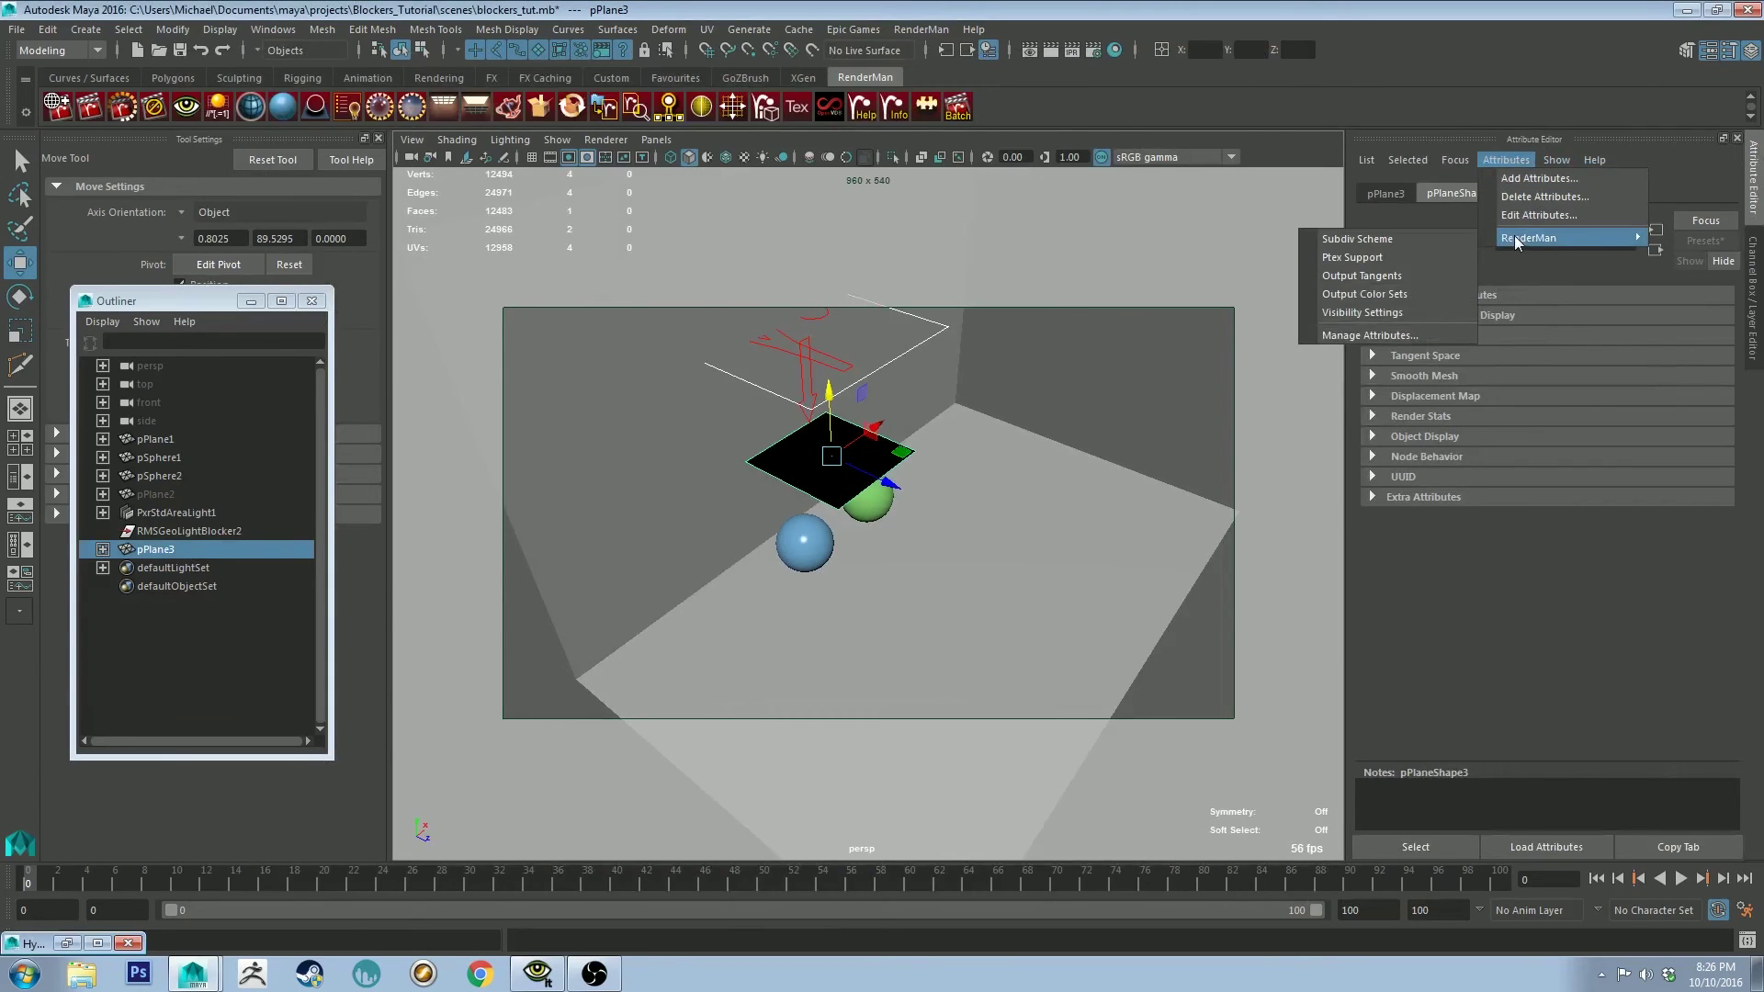
{"action": "left_click", "coordinate": [1376, 314]}
{"action": "left_click", "coordinate": [1373, 521]}
{"action": "left_click", "coordinate": [1504, 542]}
- Re-render the scene from a closer view to inspect the light passing the textured plane, and stop the render
{"action": "left_click_drag", "start_coordinate": [943, 399], "coordinate": [961, 374], "text": "alt"}
{"action": "right_click_drag", "start_coordinate": [961, 374], "coordinate": [1067, 464], "text": "alt"}
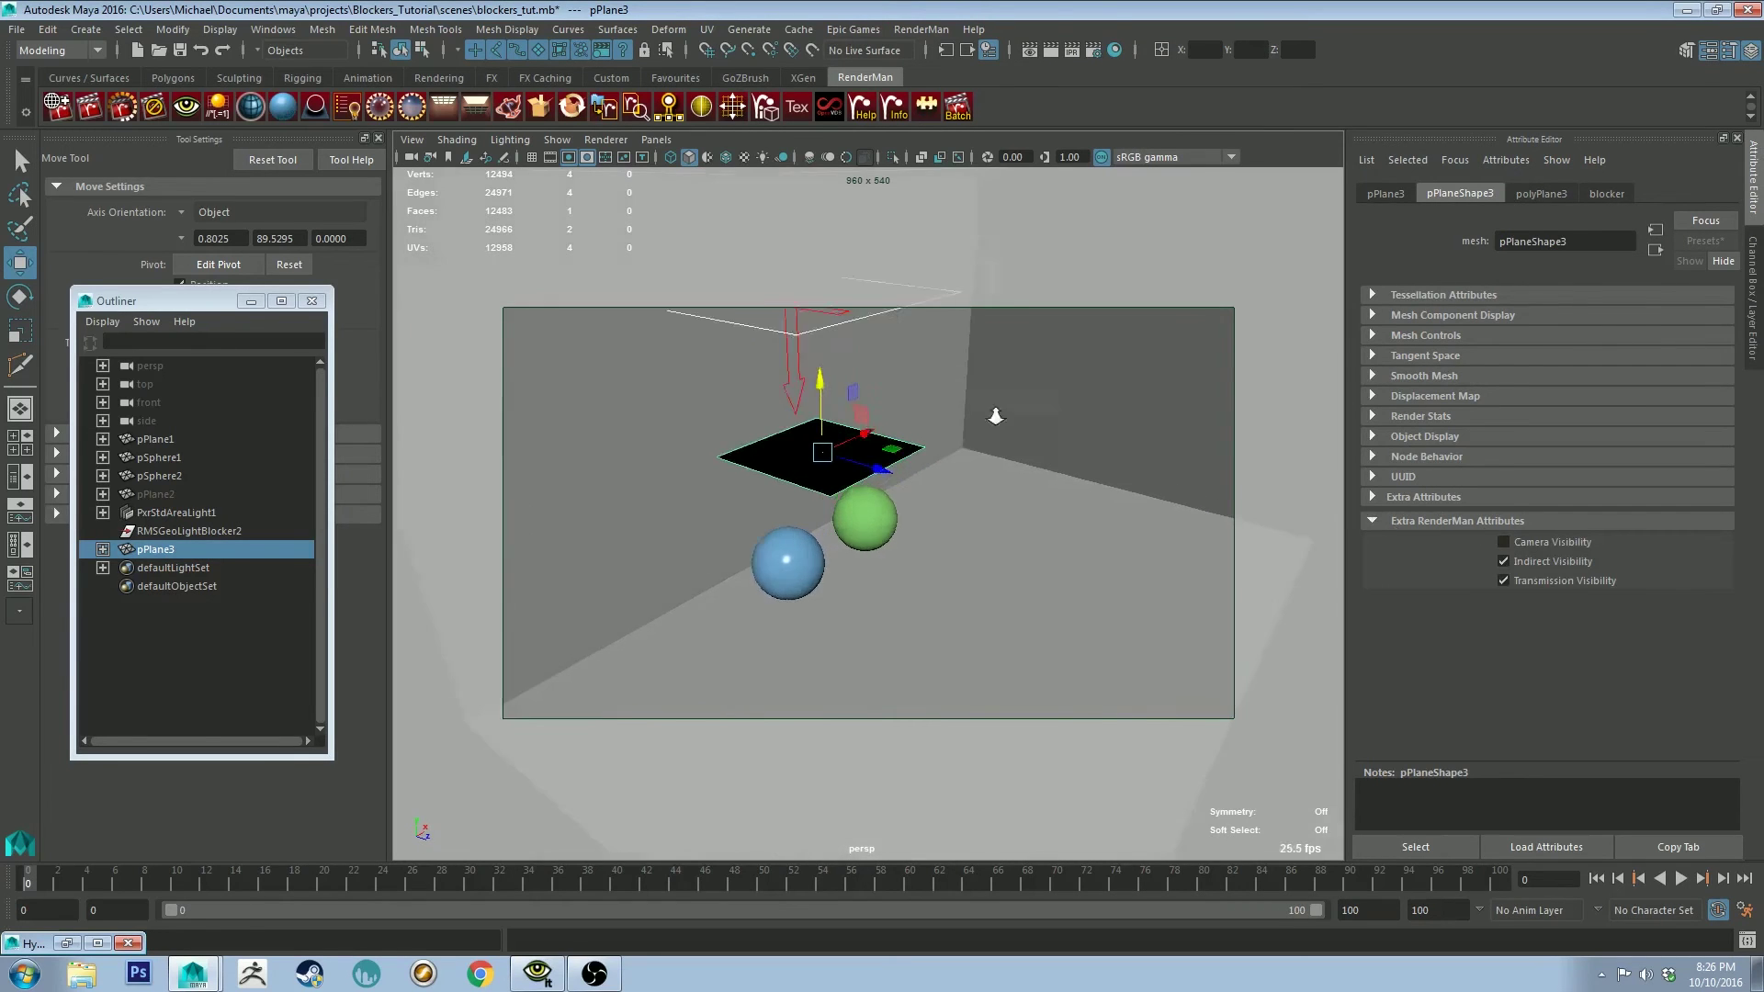
{"action": "middle_click_drag", "start_coordinate": [1067, 464], "coordinate": [1151, 462], "text": "alt"}
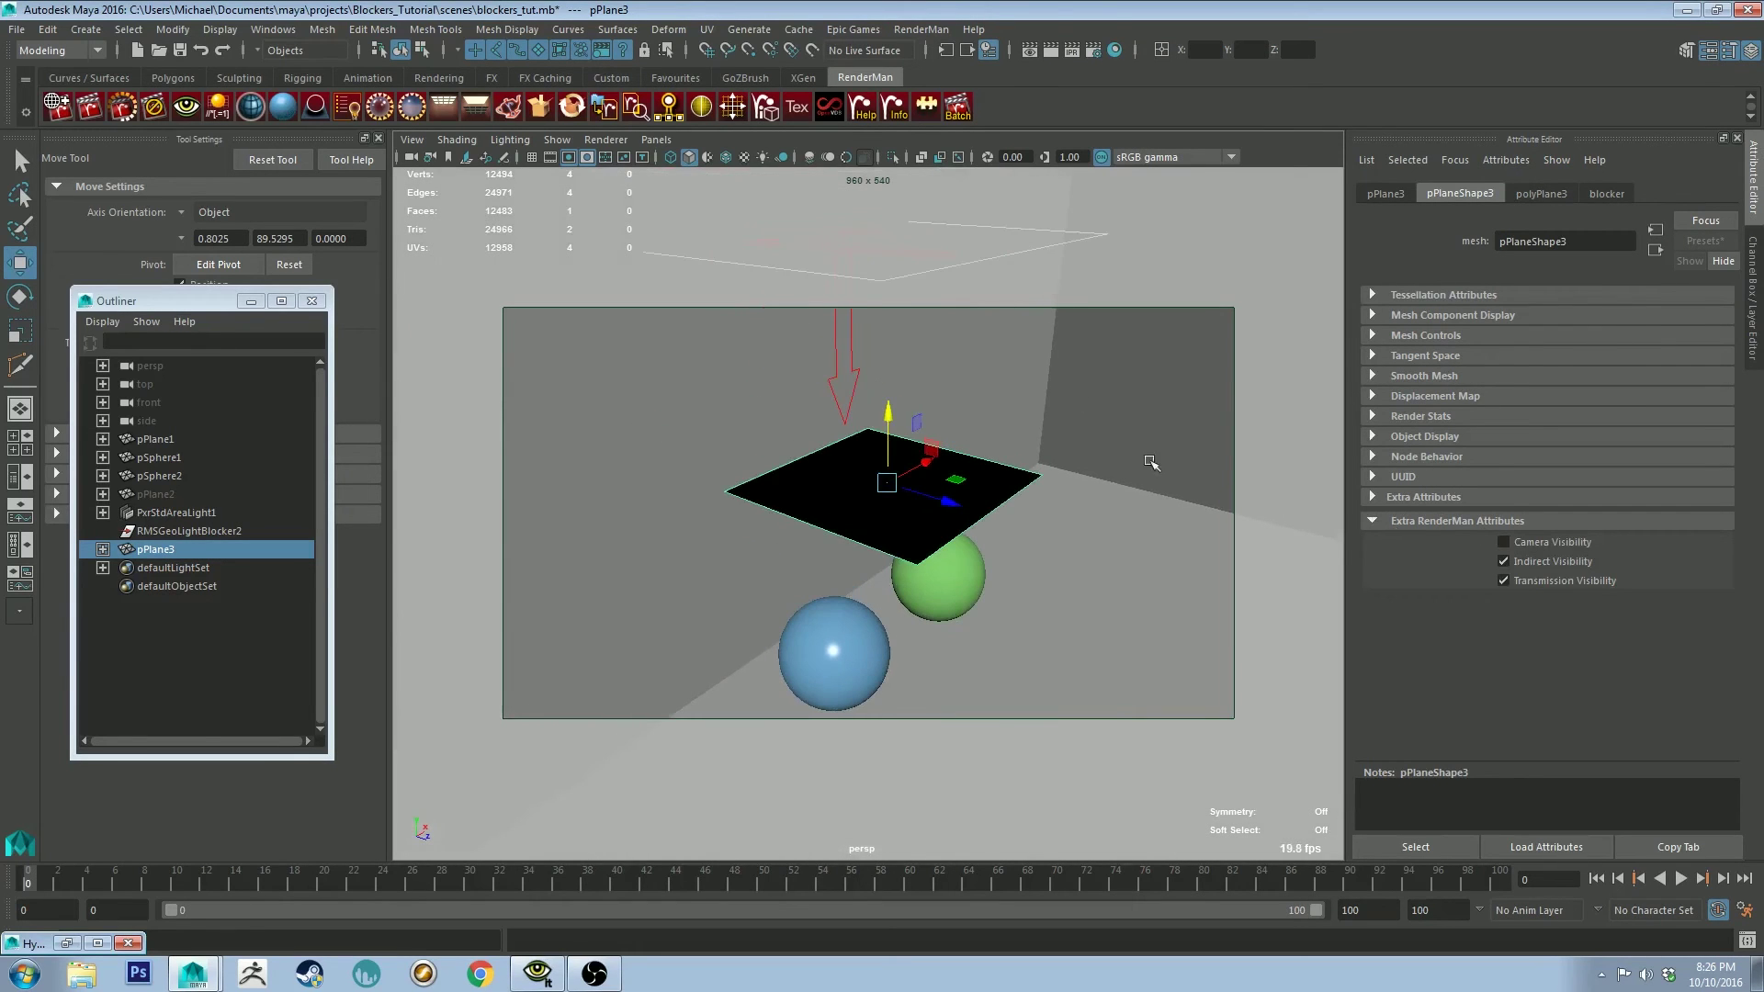
{"action": "left_click", "coordinate": [129, 112]}
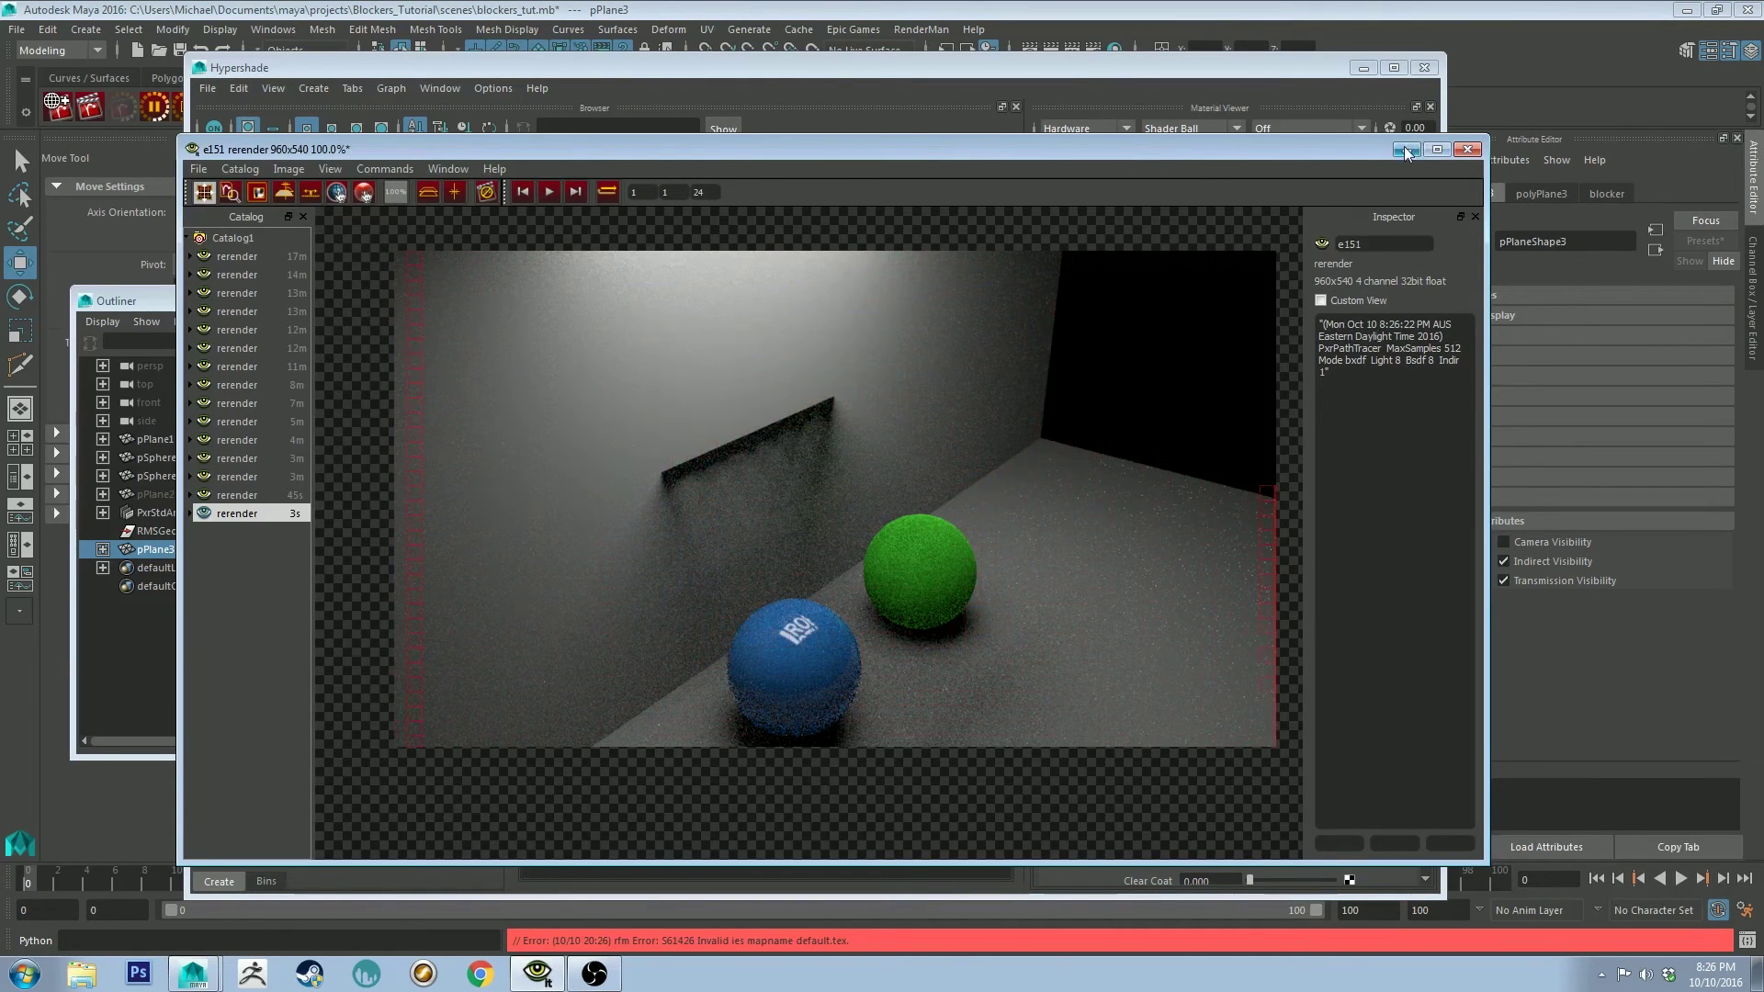
{"action": "left_click", "coordinate": [1364, 69]}
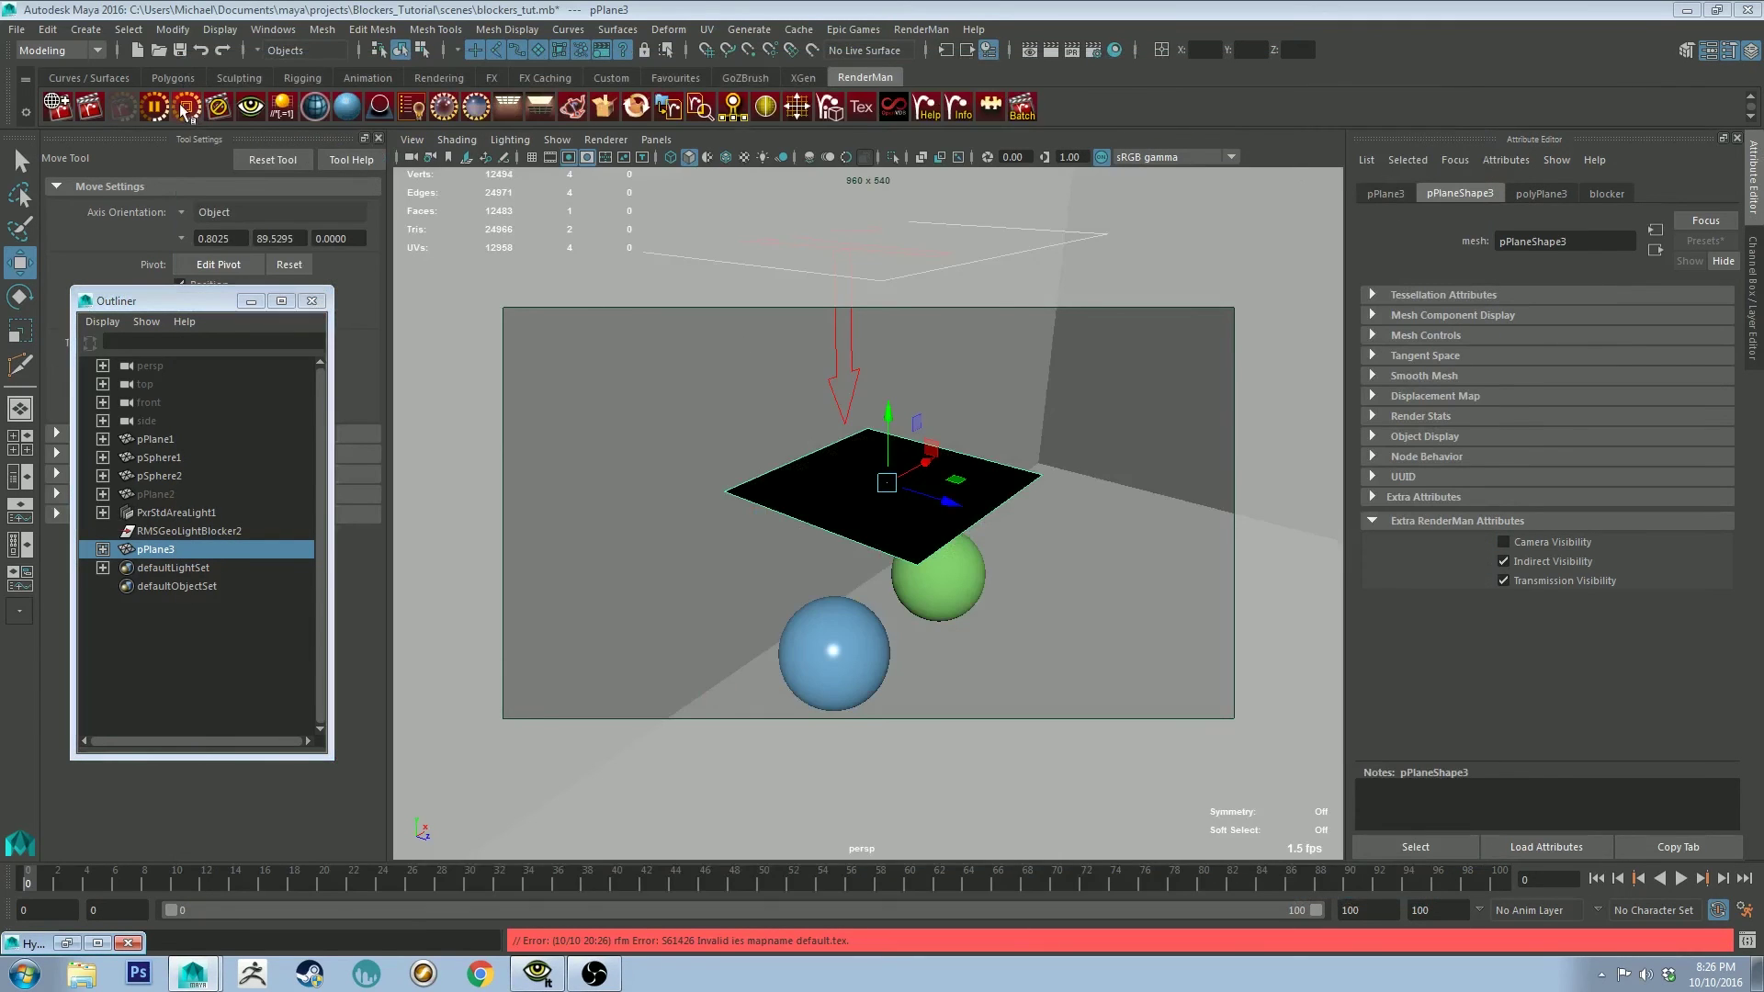
{"action": "left_click", "coordinate": [186, 110]}
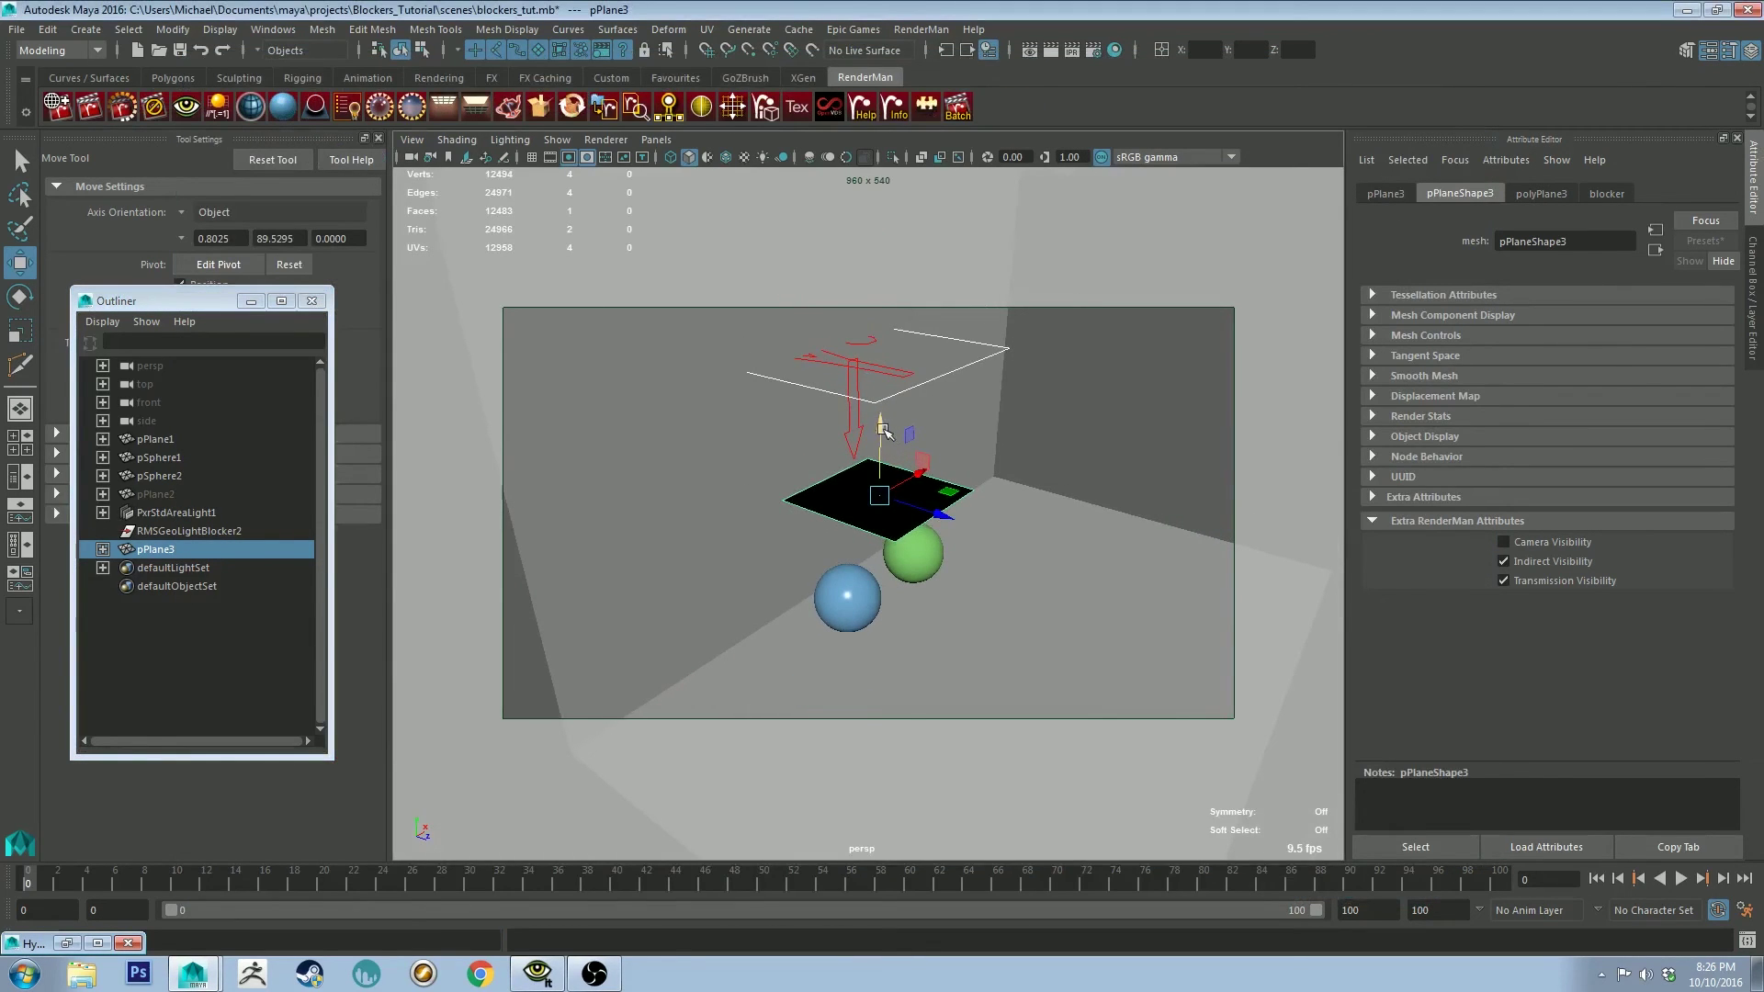
- Lower the textured blocker plane to the level of the two spheres and re-render to check the shadow it casts
{"action": "left_click_drag", "start_coordinate": [882, 429], "coordinate": [875, 526]}
{"action": "left_click", "coordinate": [134, 112]}
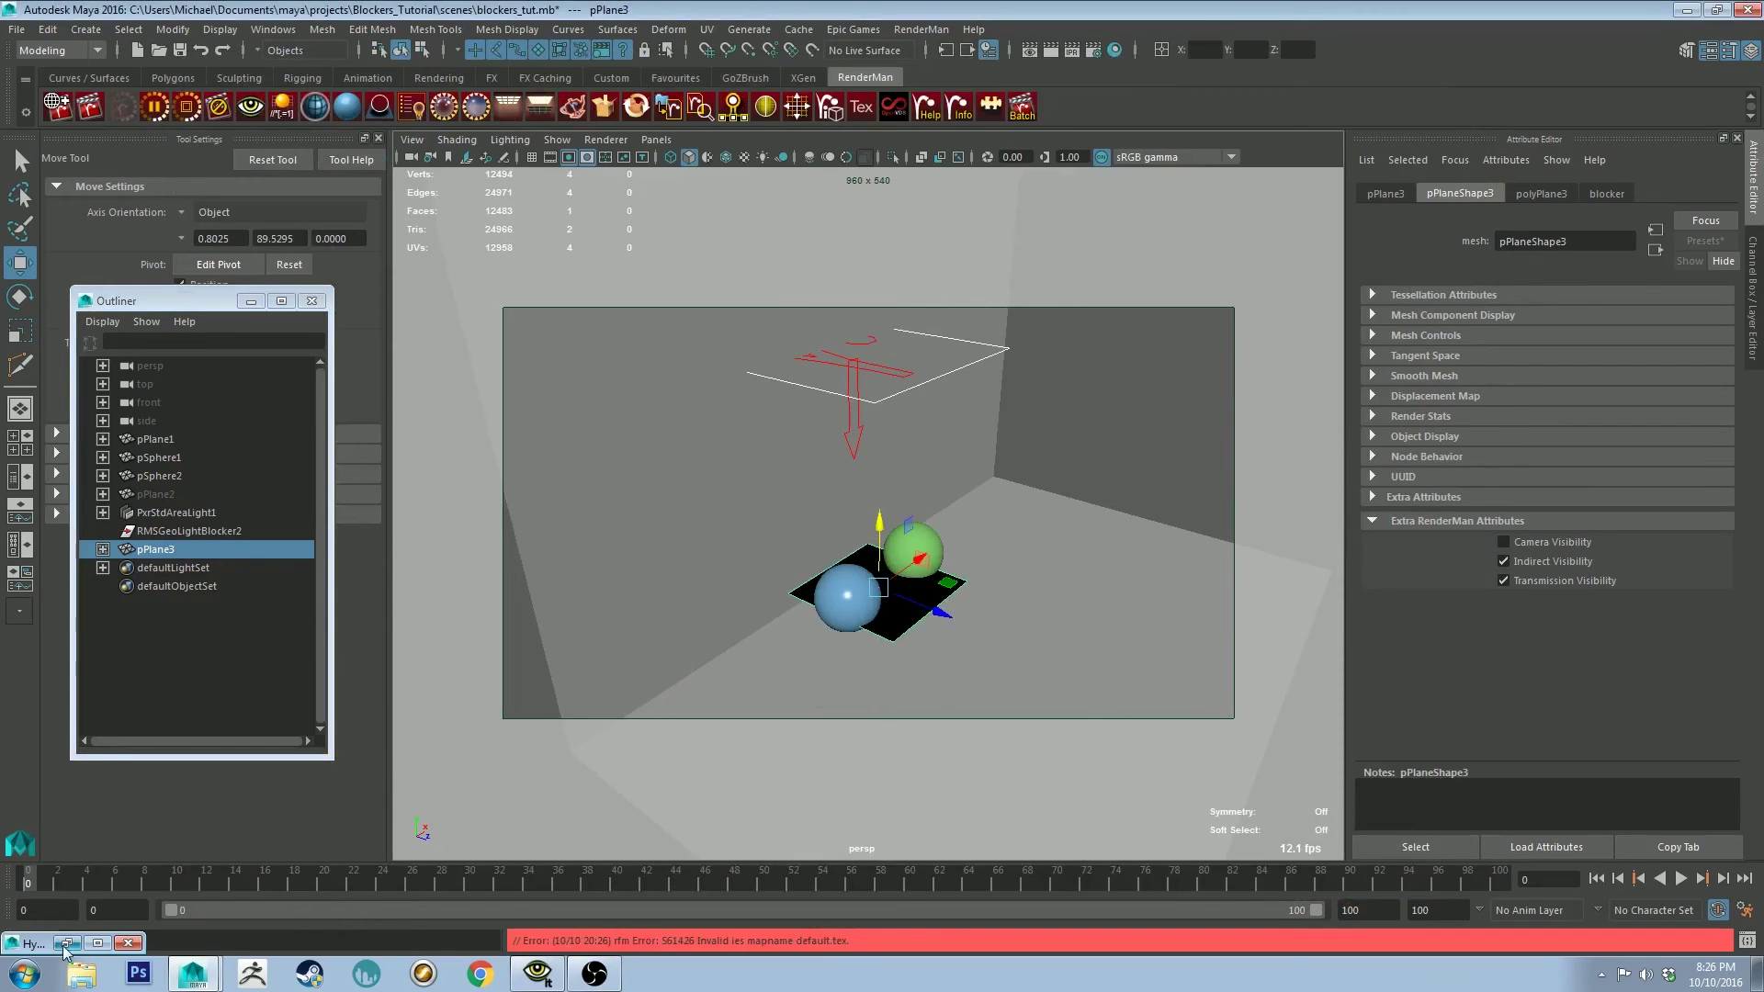
{"action": "left_click", "coordinate": [537, 974]}
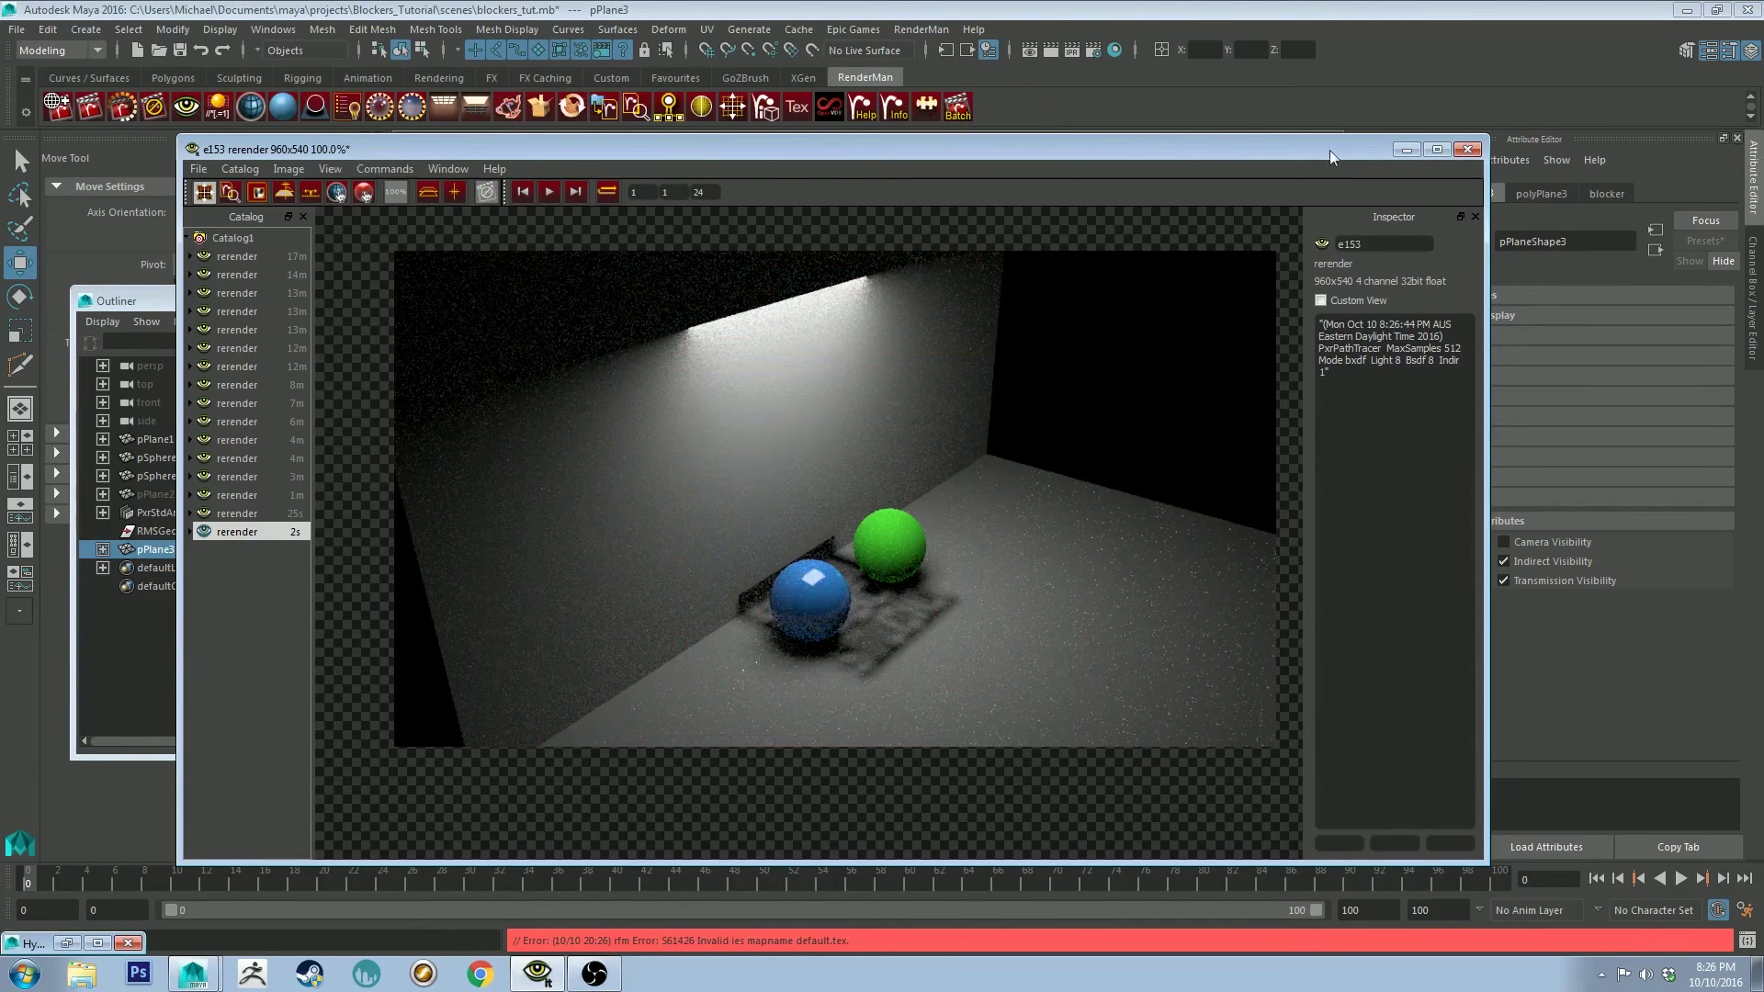
{"action": "left_click", "coordinate": [1406, 149]}
- Scale the rectangular area light down to a small emitter above the spheres
{"action": "left_click", "coordinate": [897, 383]}
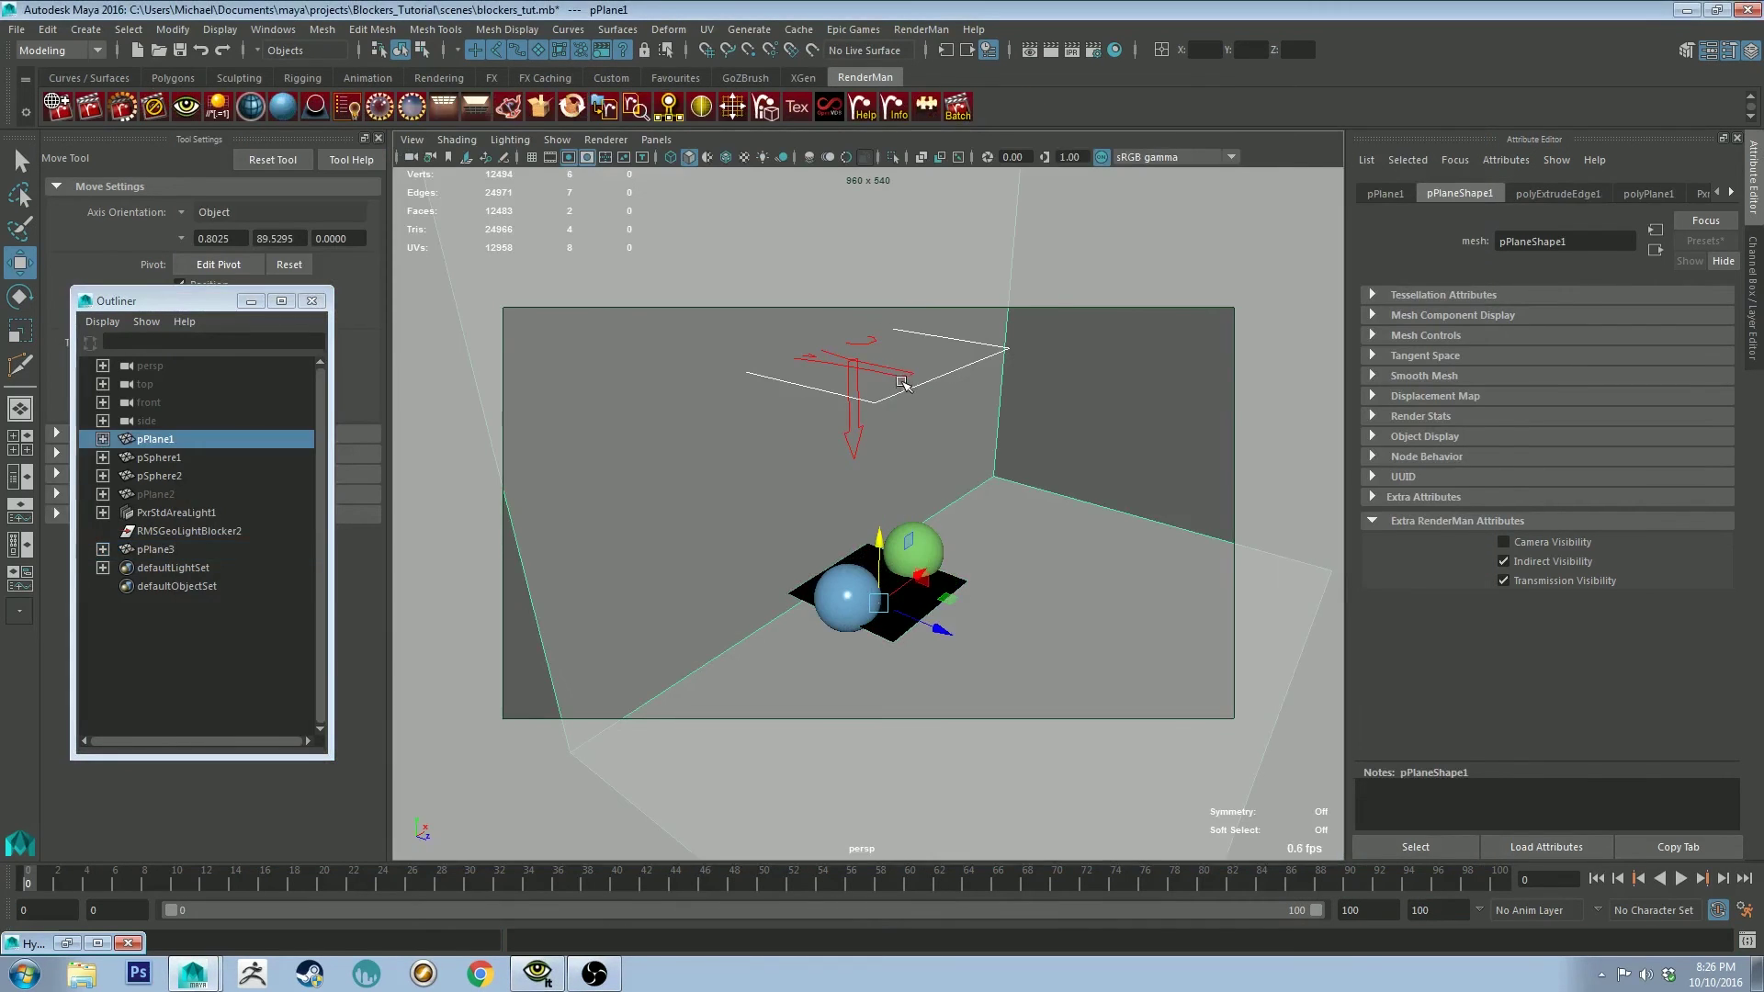
{"action": "left_click", "coordinate": [903, 377]}
{"action": "left_click_drag", "start_coordinate": [955, 386], "coordinate": [570, 345], "text": "alt"}
{"action": "key", "text": "r"}
{"action": "left_click_drag", "start_coordinate": [845, 349], "coordinate": [577, 305]}
{"action": "key", "text": "w"}
{"action": "left_click_drag", "start_coordinate": [791, 331], "coordinate": [934, 420]}
- Raise the textured blocker plane above the floor and shift it sideways, away from the spheres
{"action": "left_click", "coordinate": [901, 583]}
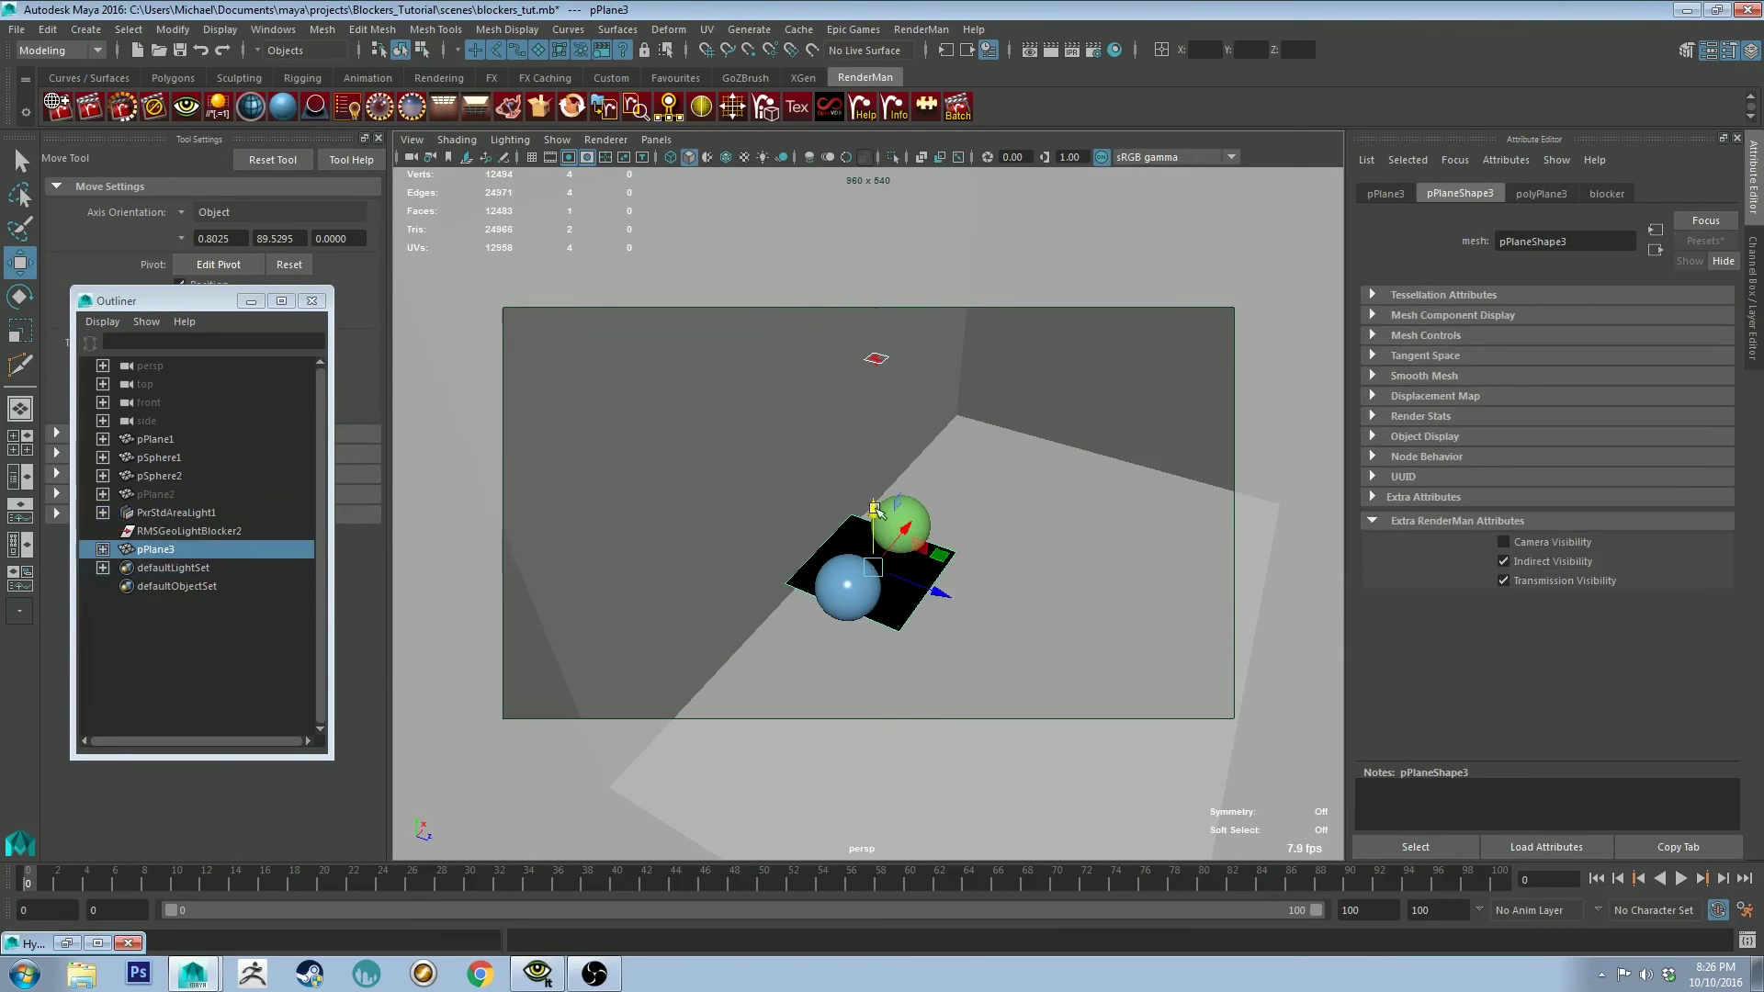
{"action": "left_click_drag", "start_coordinate": [874, 509], "coordinate": [873, 451]}
{"action": "left_click_drag", "start_coordinate": [931, 537], "coordinate": [1043, 577]}
- Move the small area light sideways so that it sits above the textured blocker plane
{"action": "left_click", "coordinate": [879, 360]}
{"action": "left_click_drag", "start_coordinate": [823, 344], "coordinate": [939, 474]}
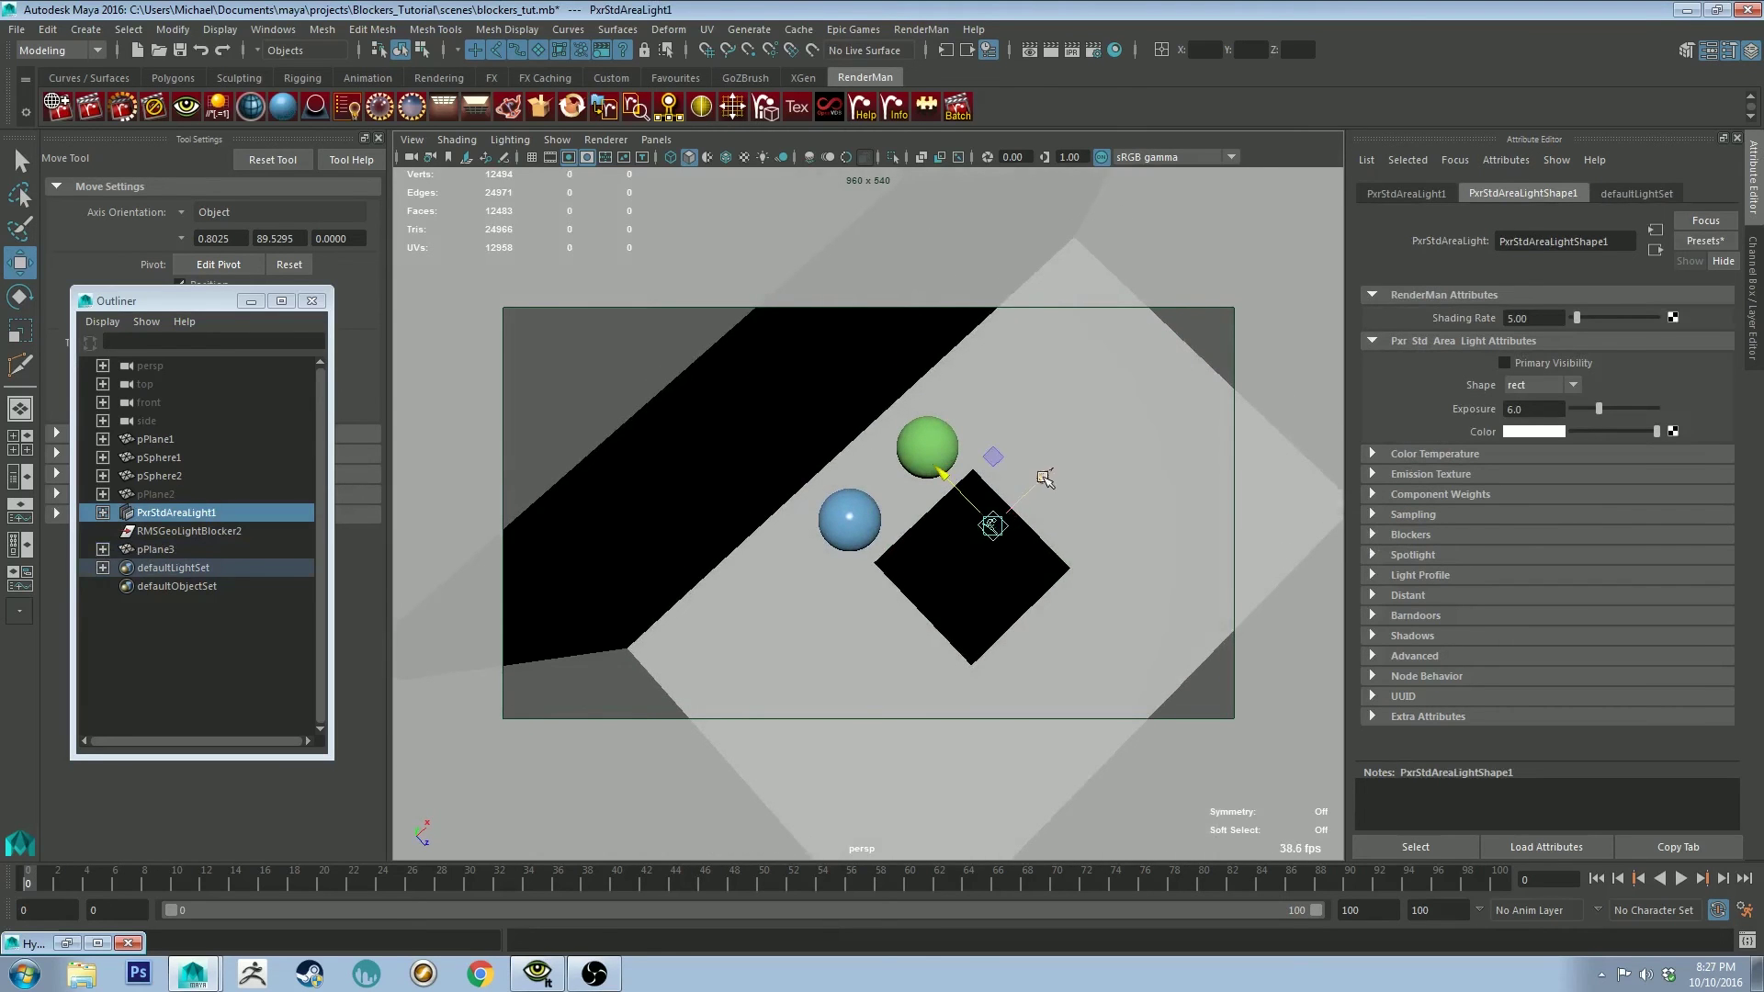
{"action": "left_click_drag", "start_coordinate": [1020, 551], "coordinate": [1004, 441], "text": "alt"}
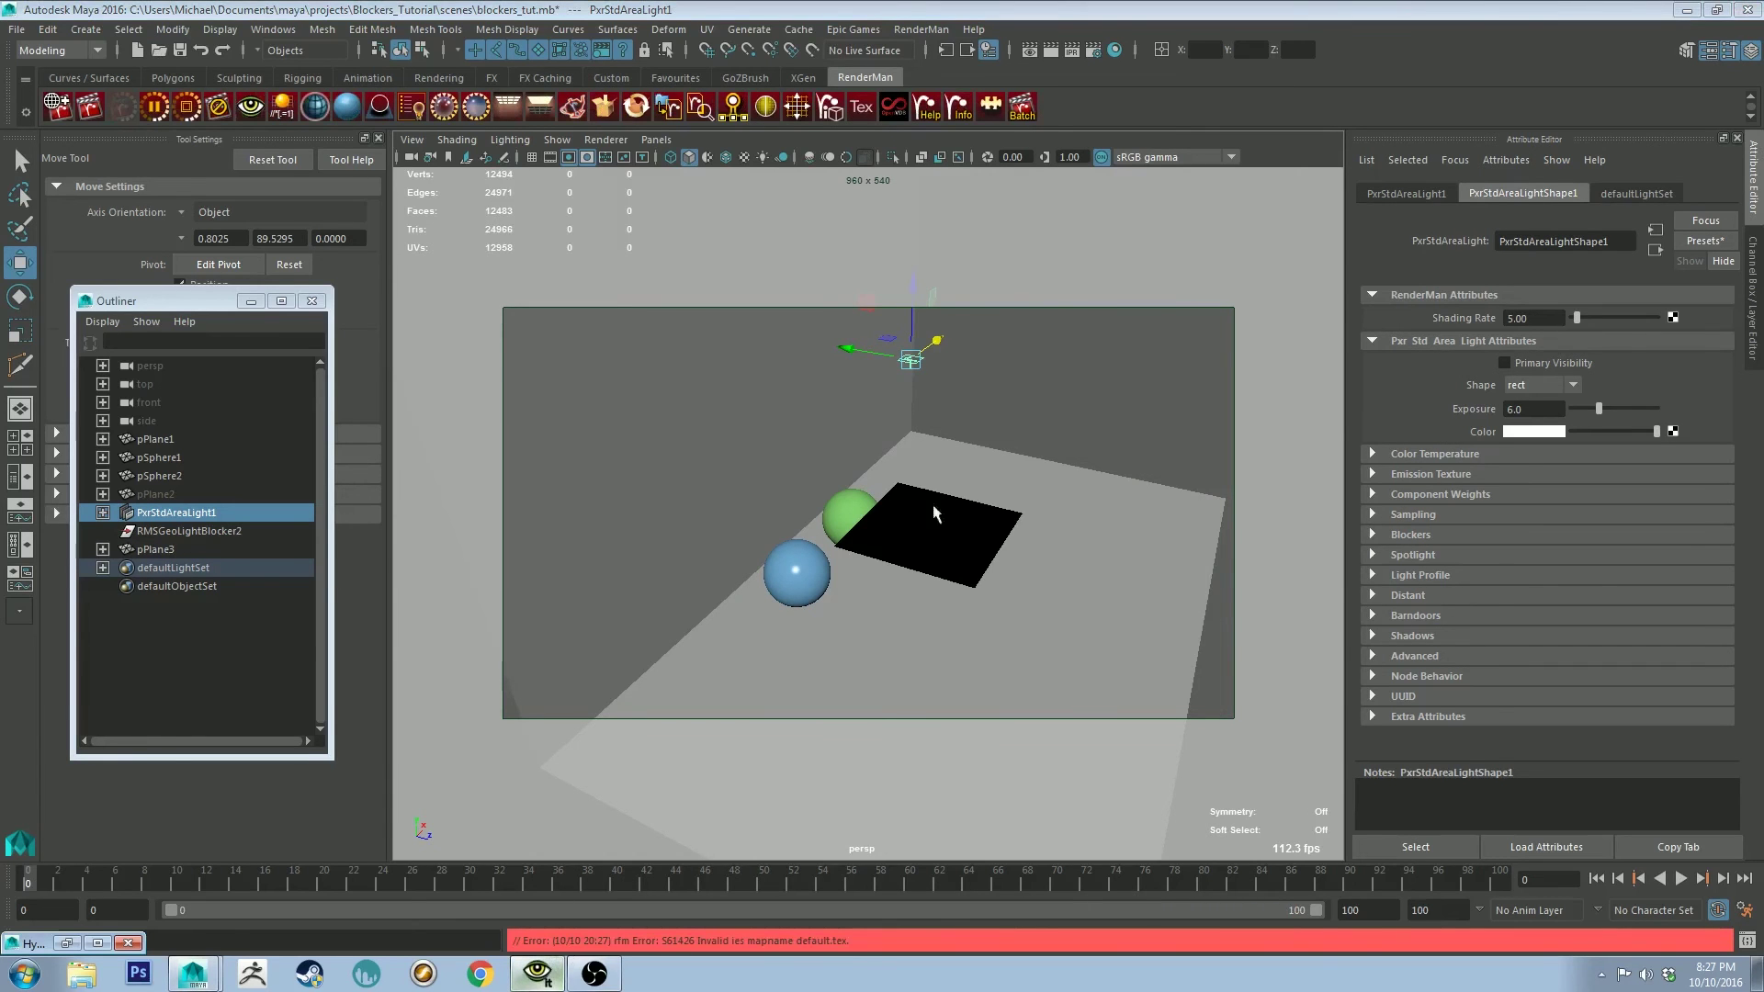
- Re-render the scene to inspect the pattern the textured plane projects on the floor, and stop the render
{"action": "left_click", "coordinate": [560, 963]}
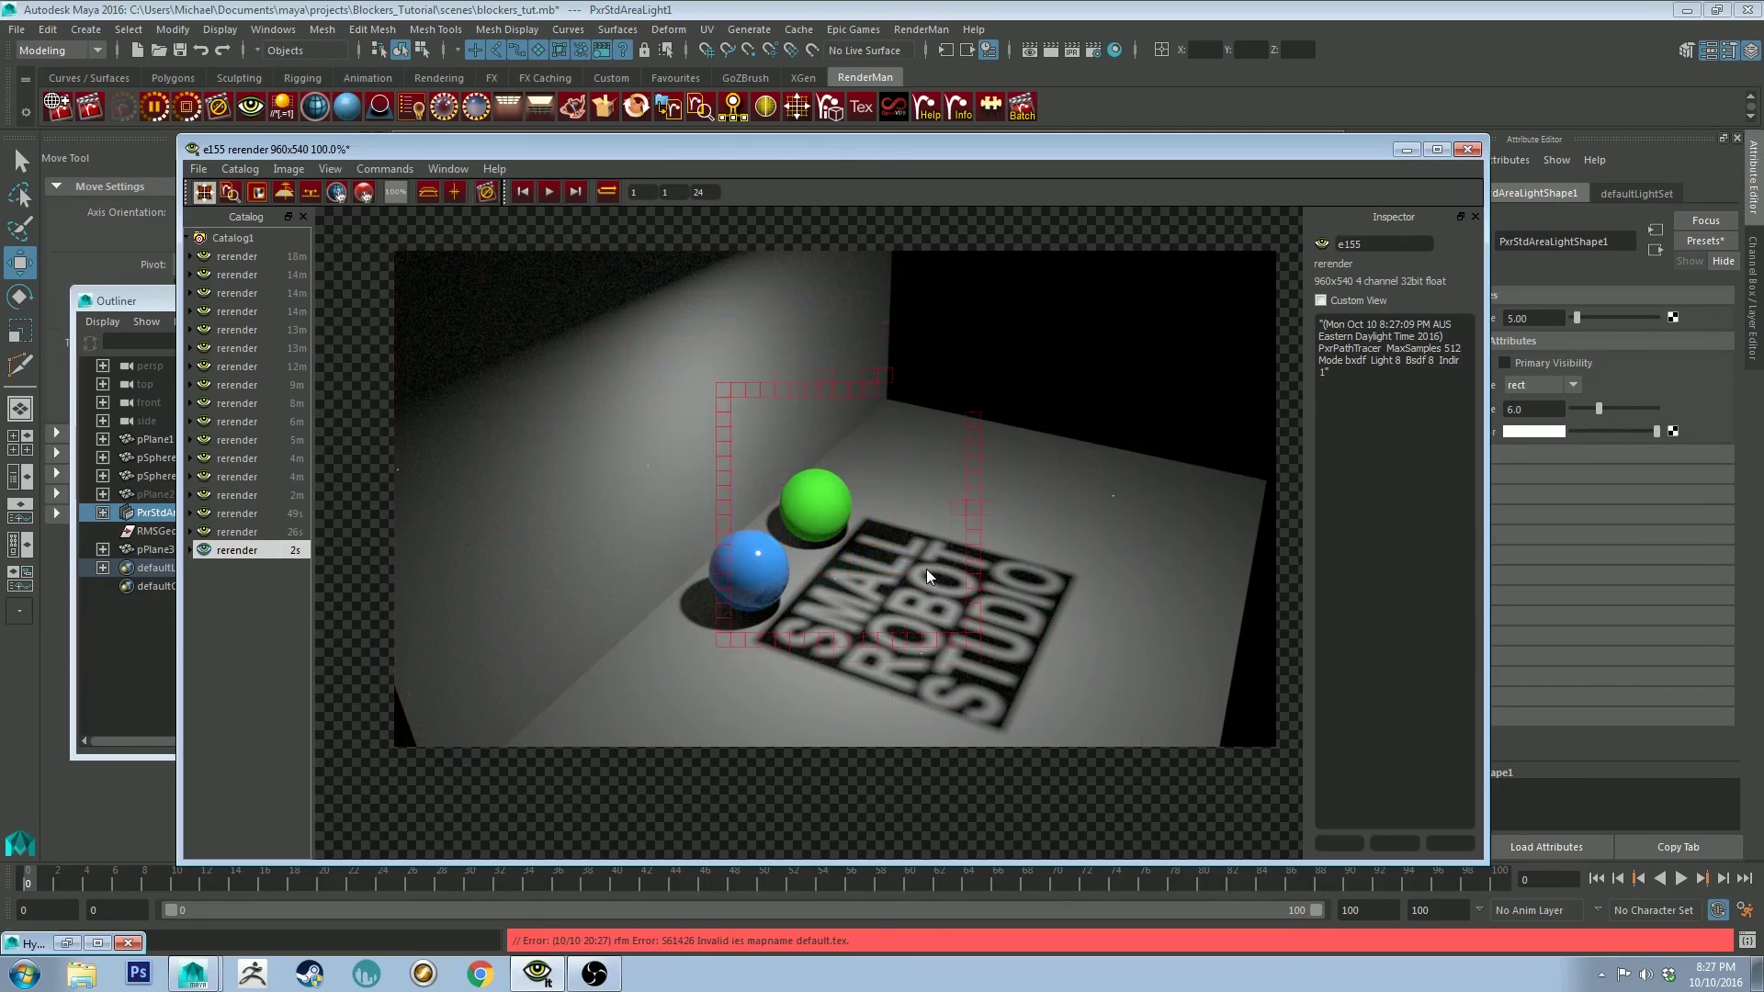
{"action": "left_click", "coordinate": [485, 192]}
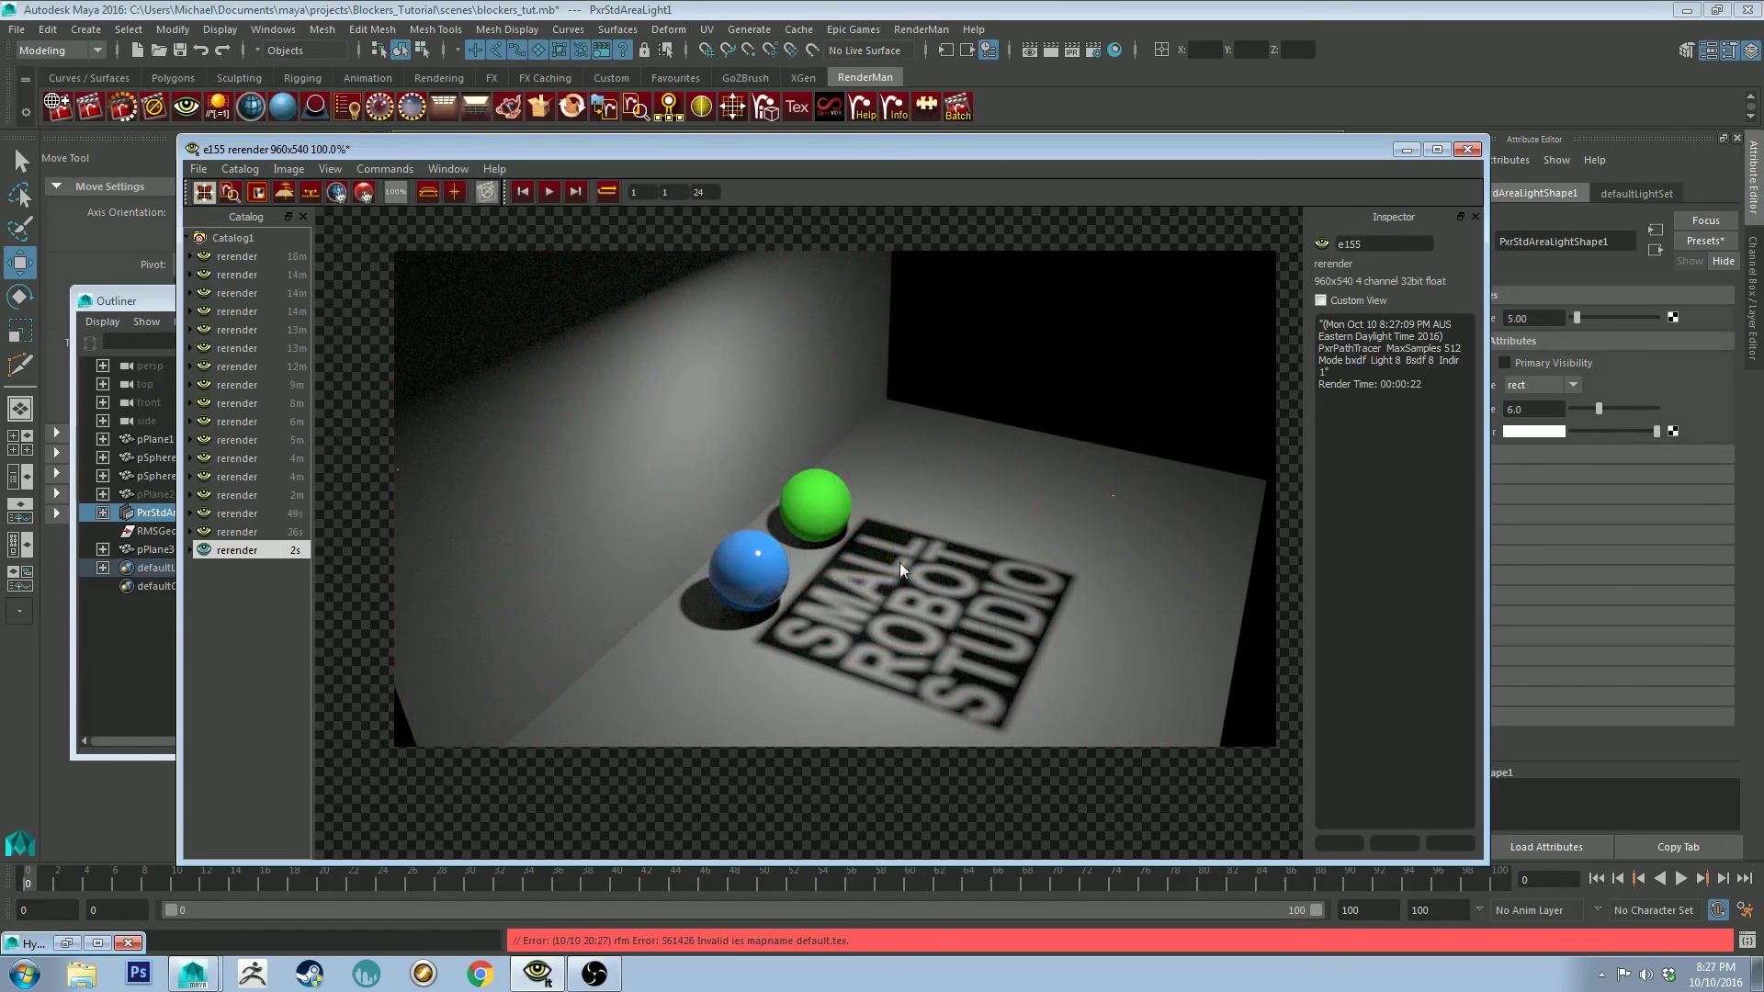
{"action": "left_click", "coordinate": [1407, 150]}
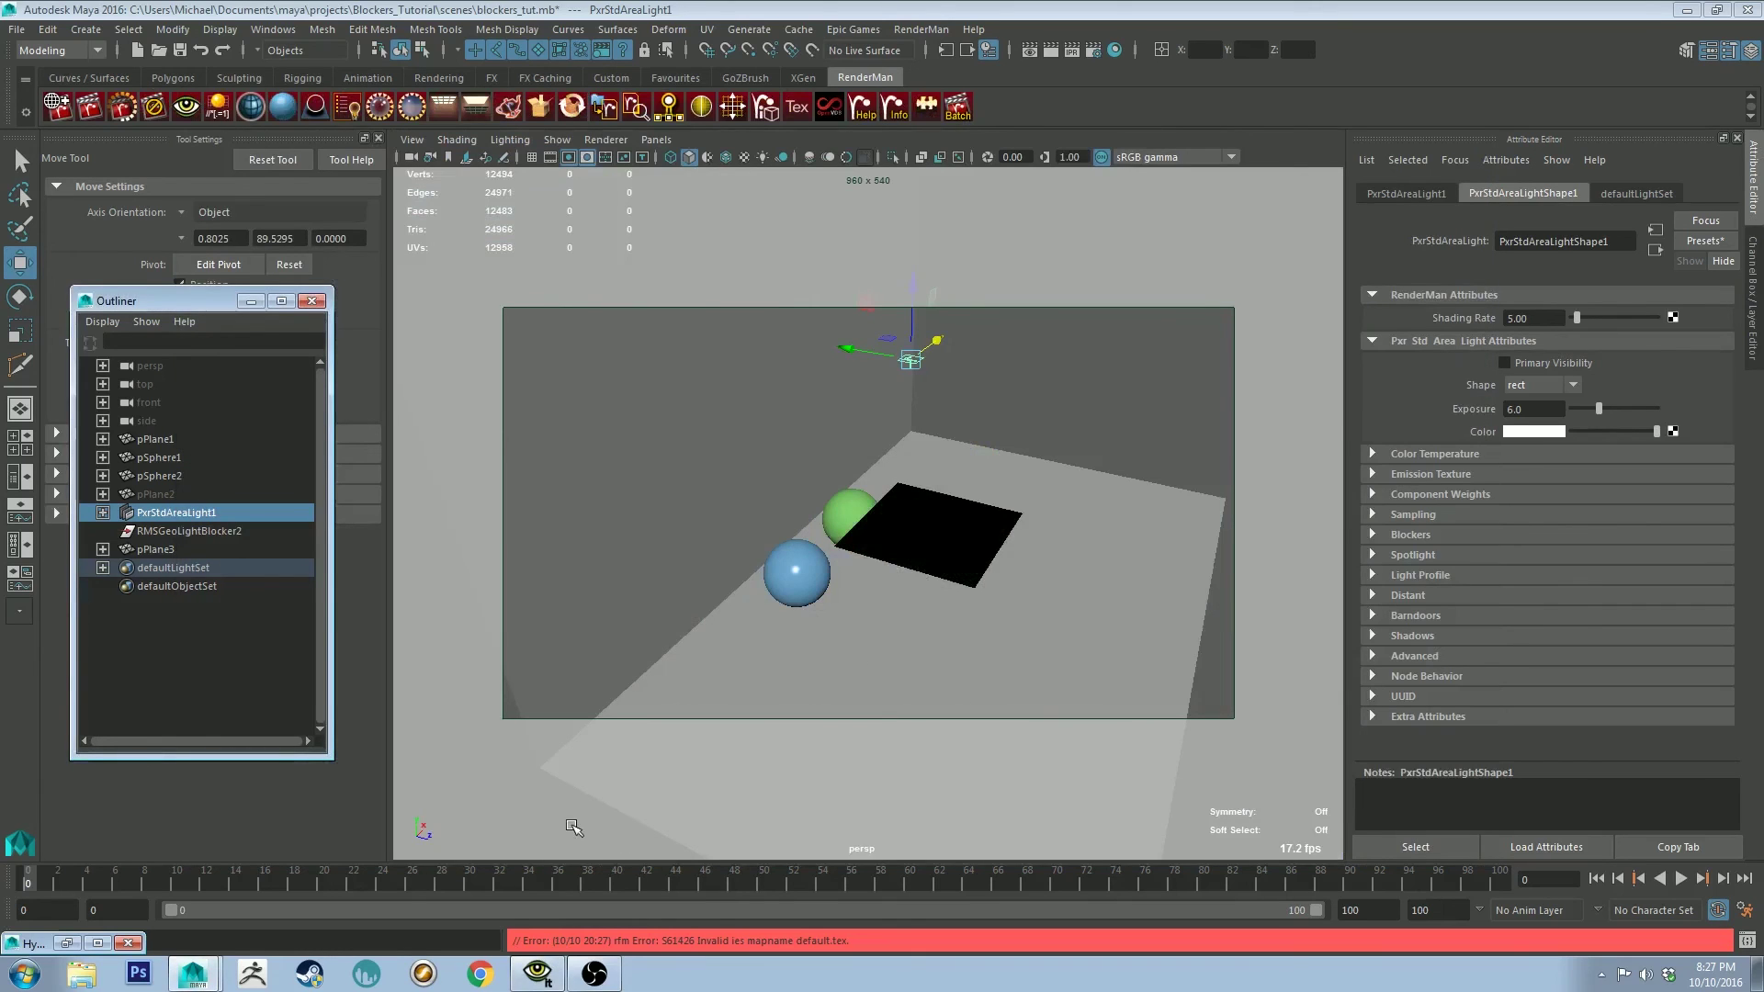
- Review the SRS.jpg file node feeding the blocker material's Presence in the Hypershade and compare the image with the render
{"action": "left_click", "coordinate": [66, 943]}
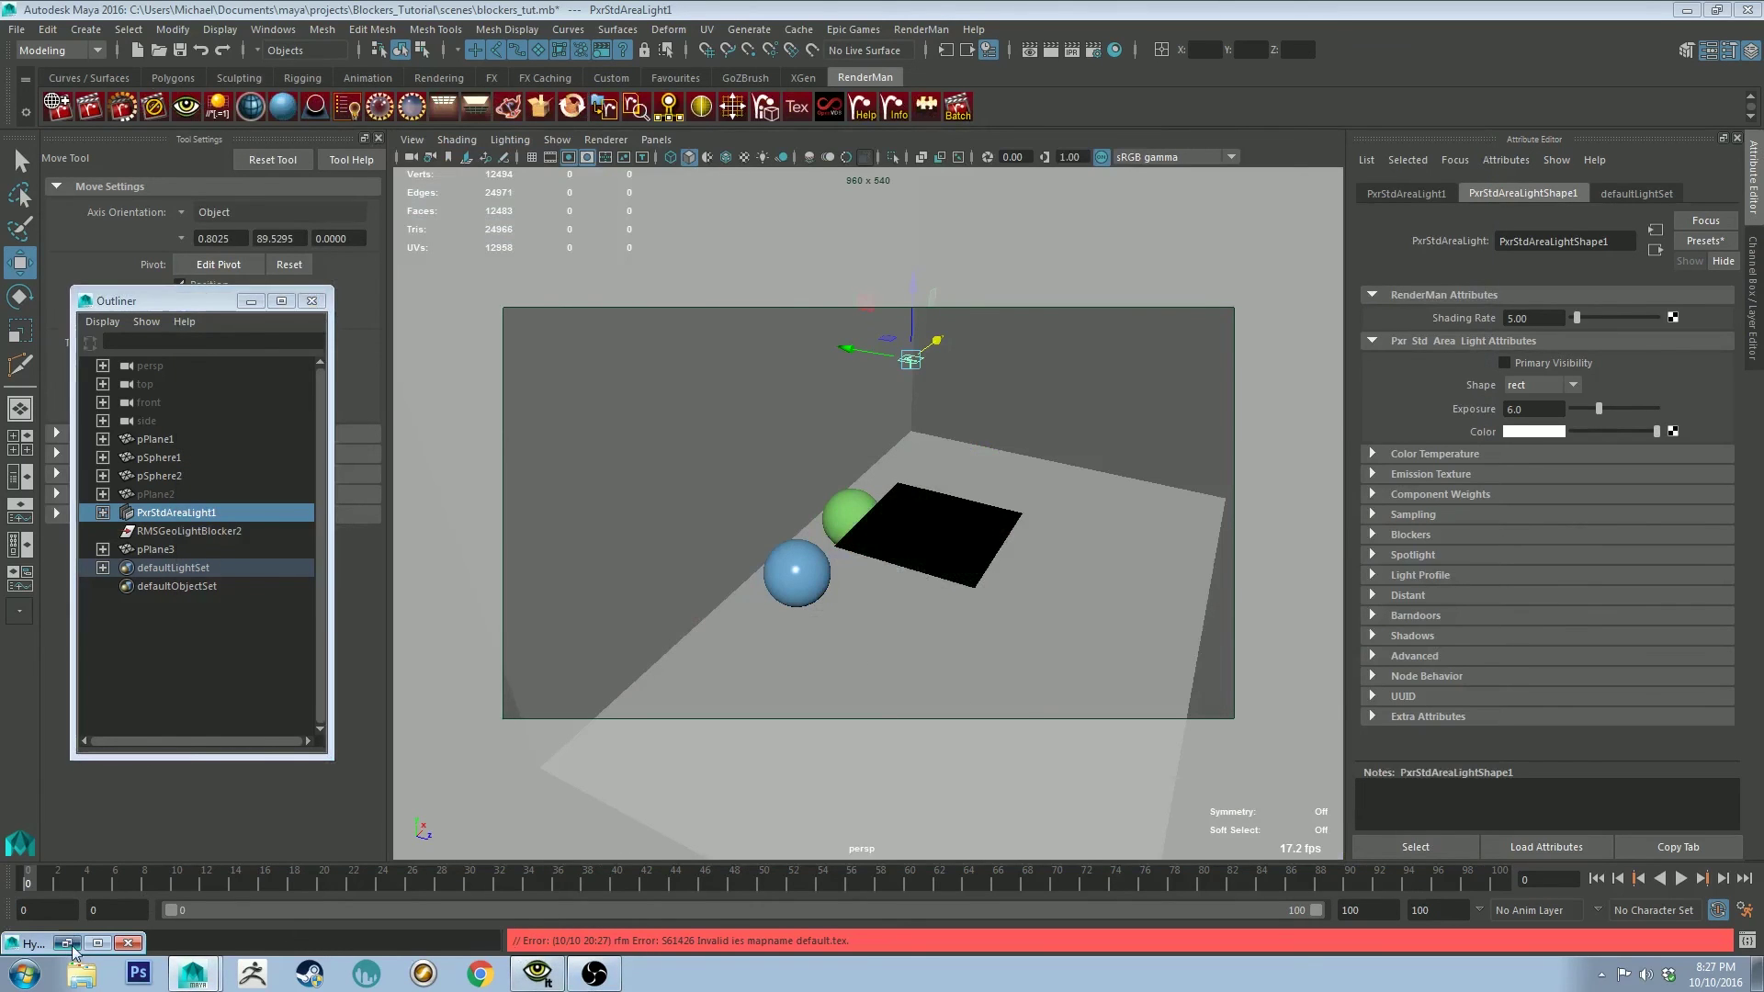
{"action": "left_click", "coordinate": [565, 492]}
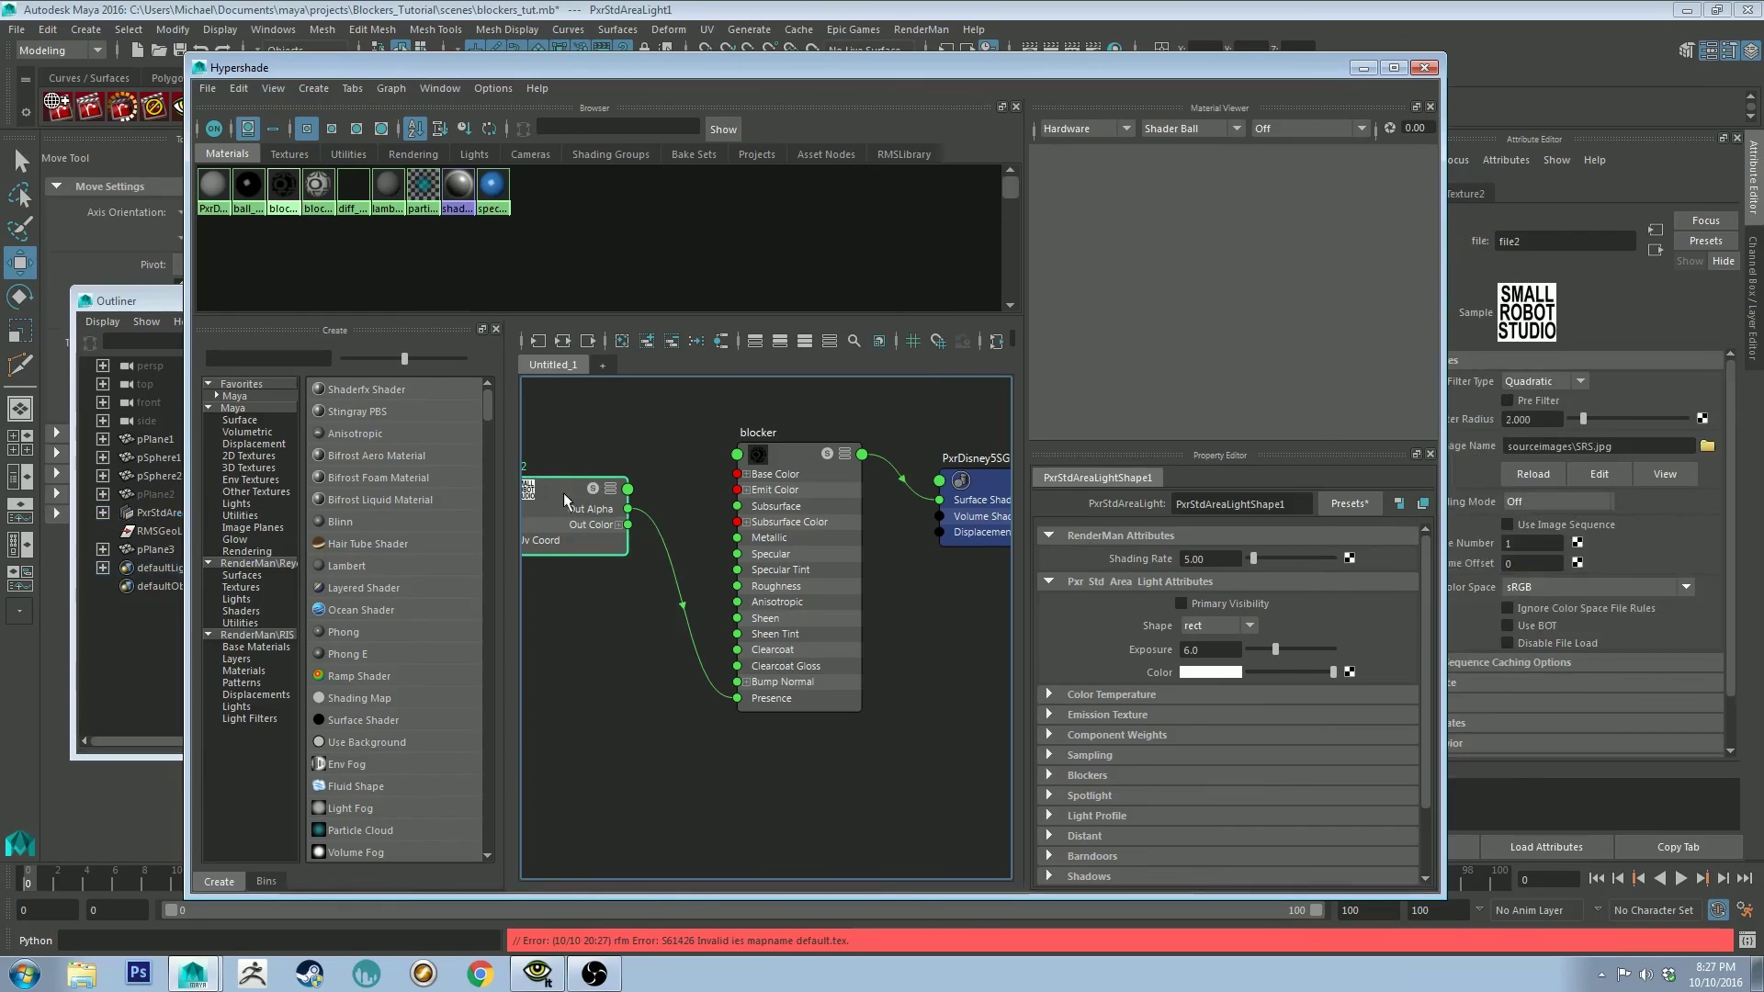
{"action": "middle_click_drag", "start_coordinate": [614, 438], "coordinate": [672, 444], "text": "alt"}
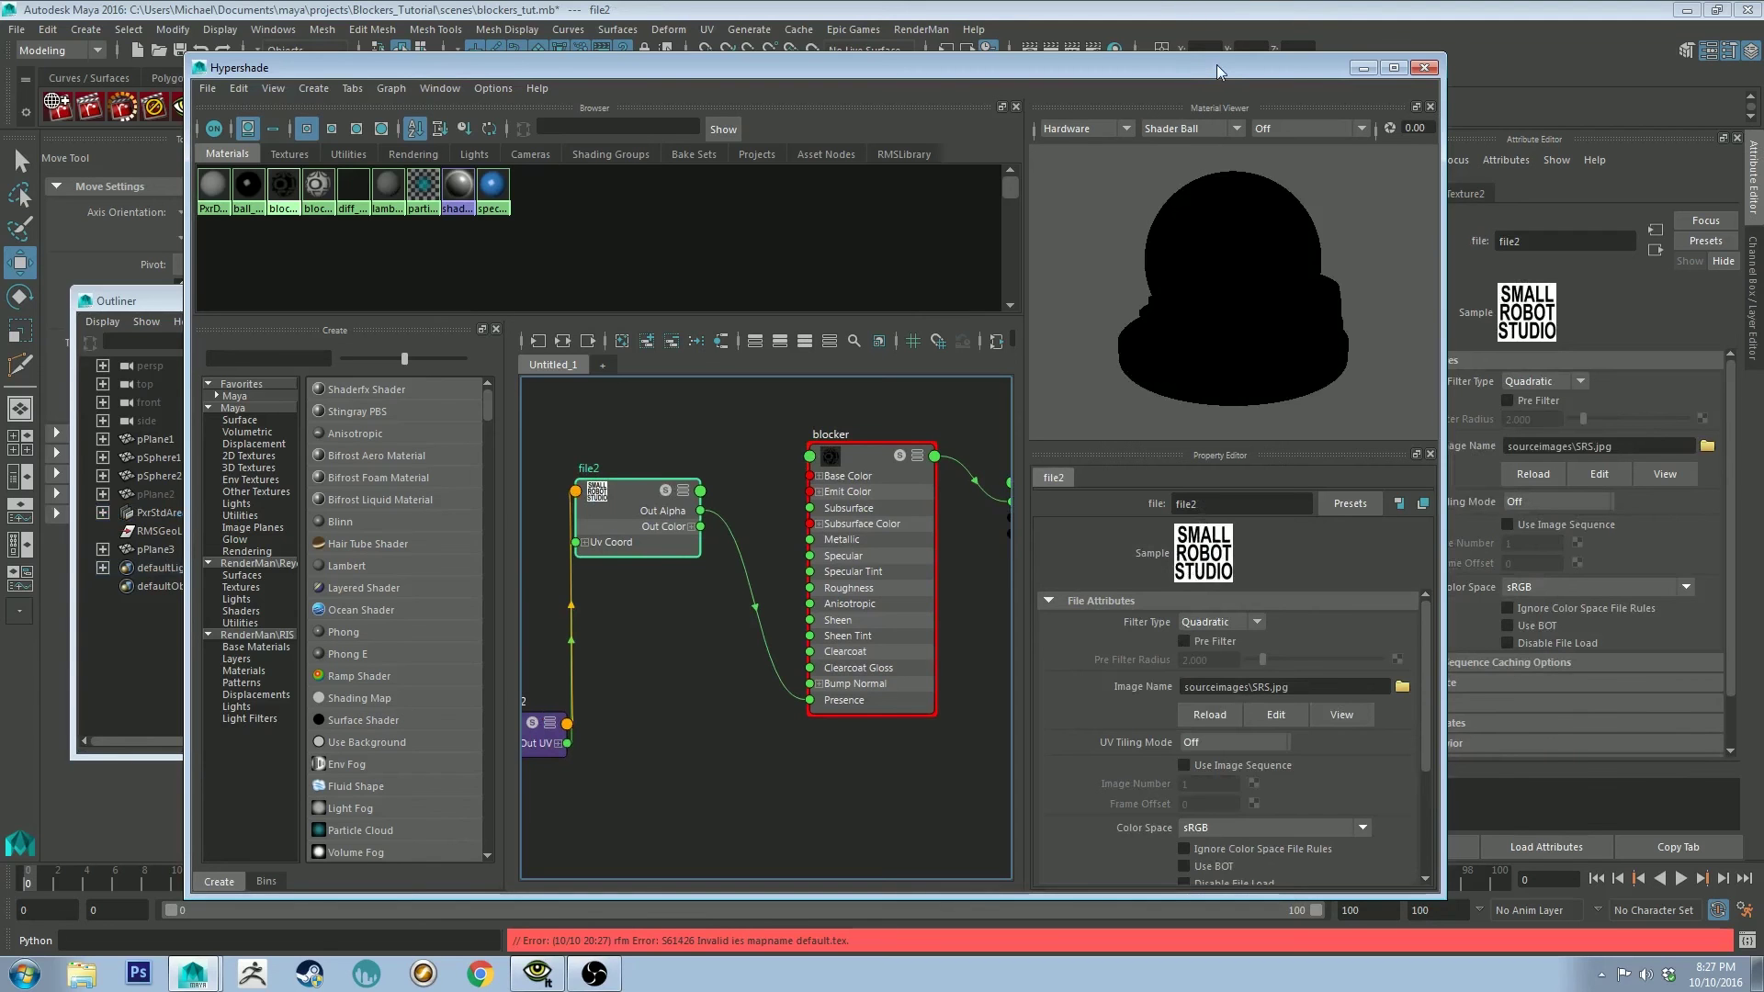
{"action": "left_click_drag", "start_coordinate": [1217, 64], "coordinate": [622, 40]}
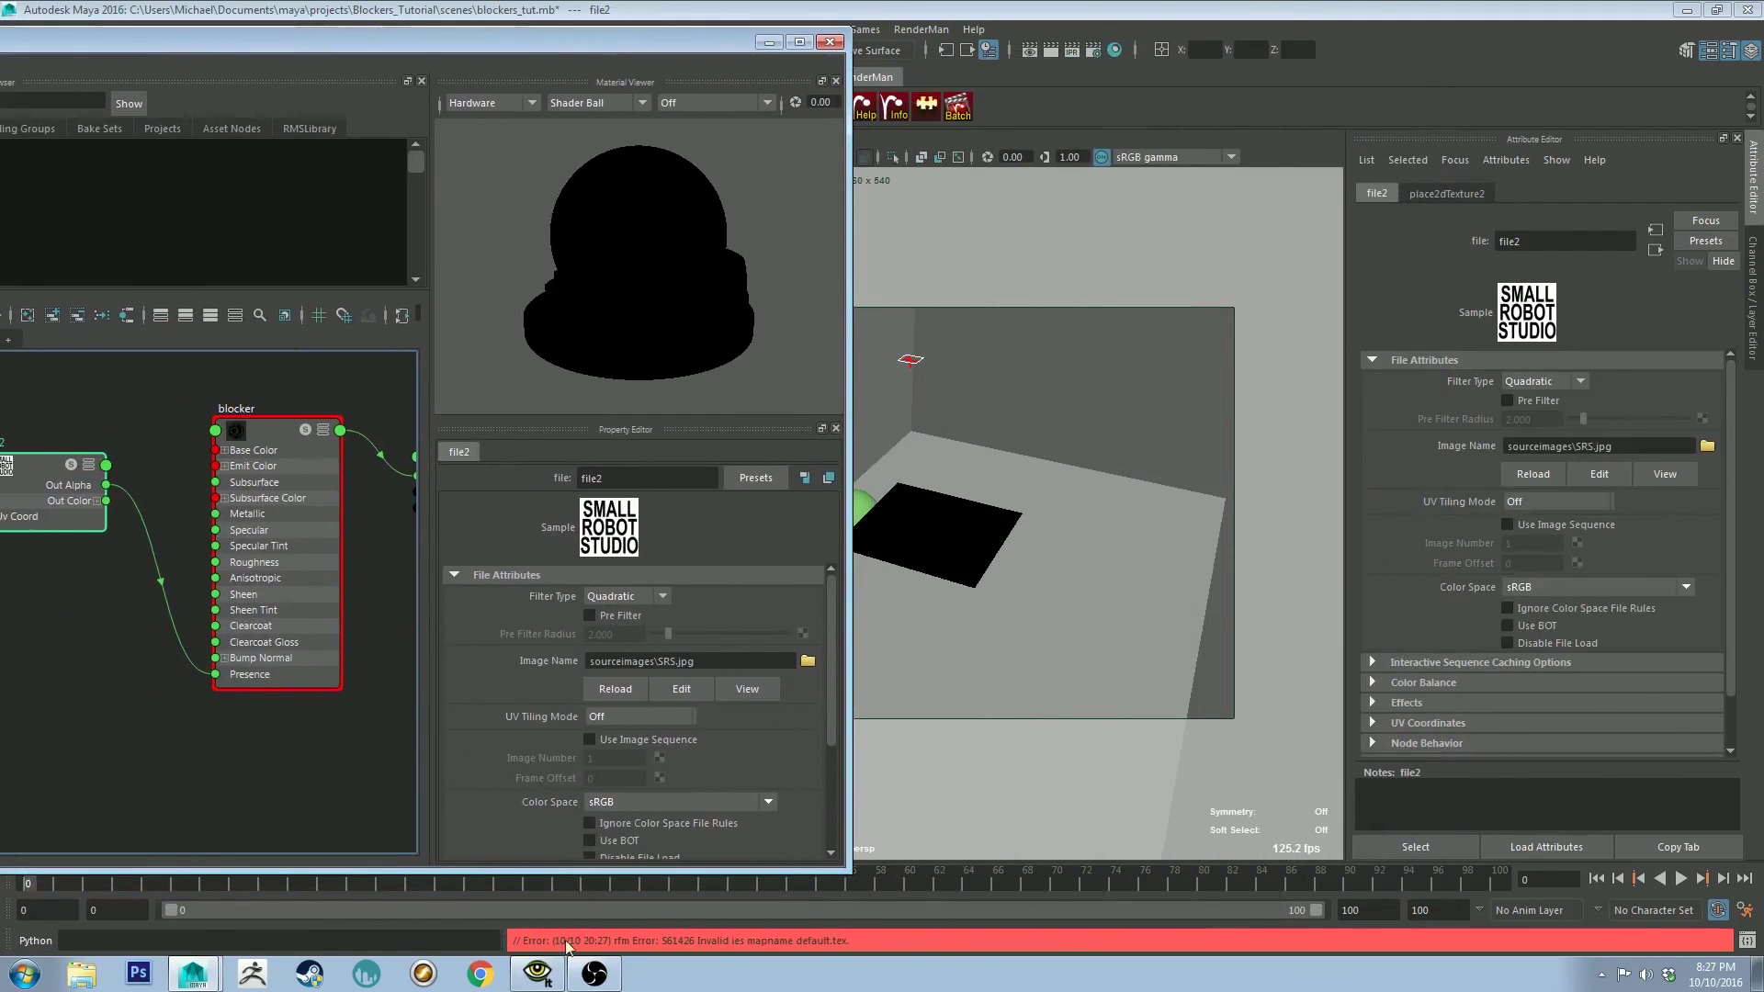
{"action": "left_click", "coordinate": [537, 976]}
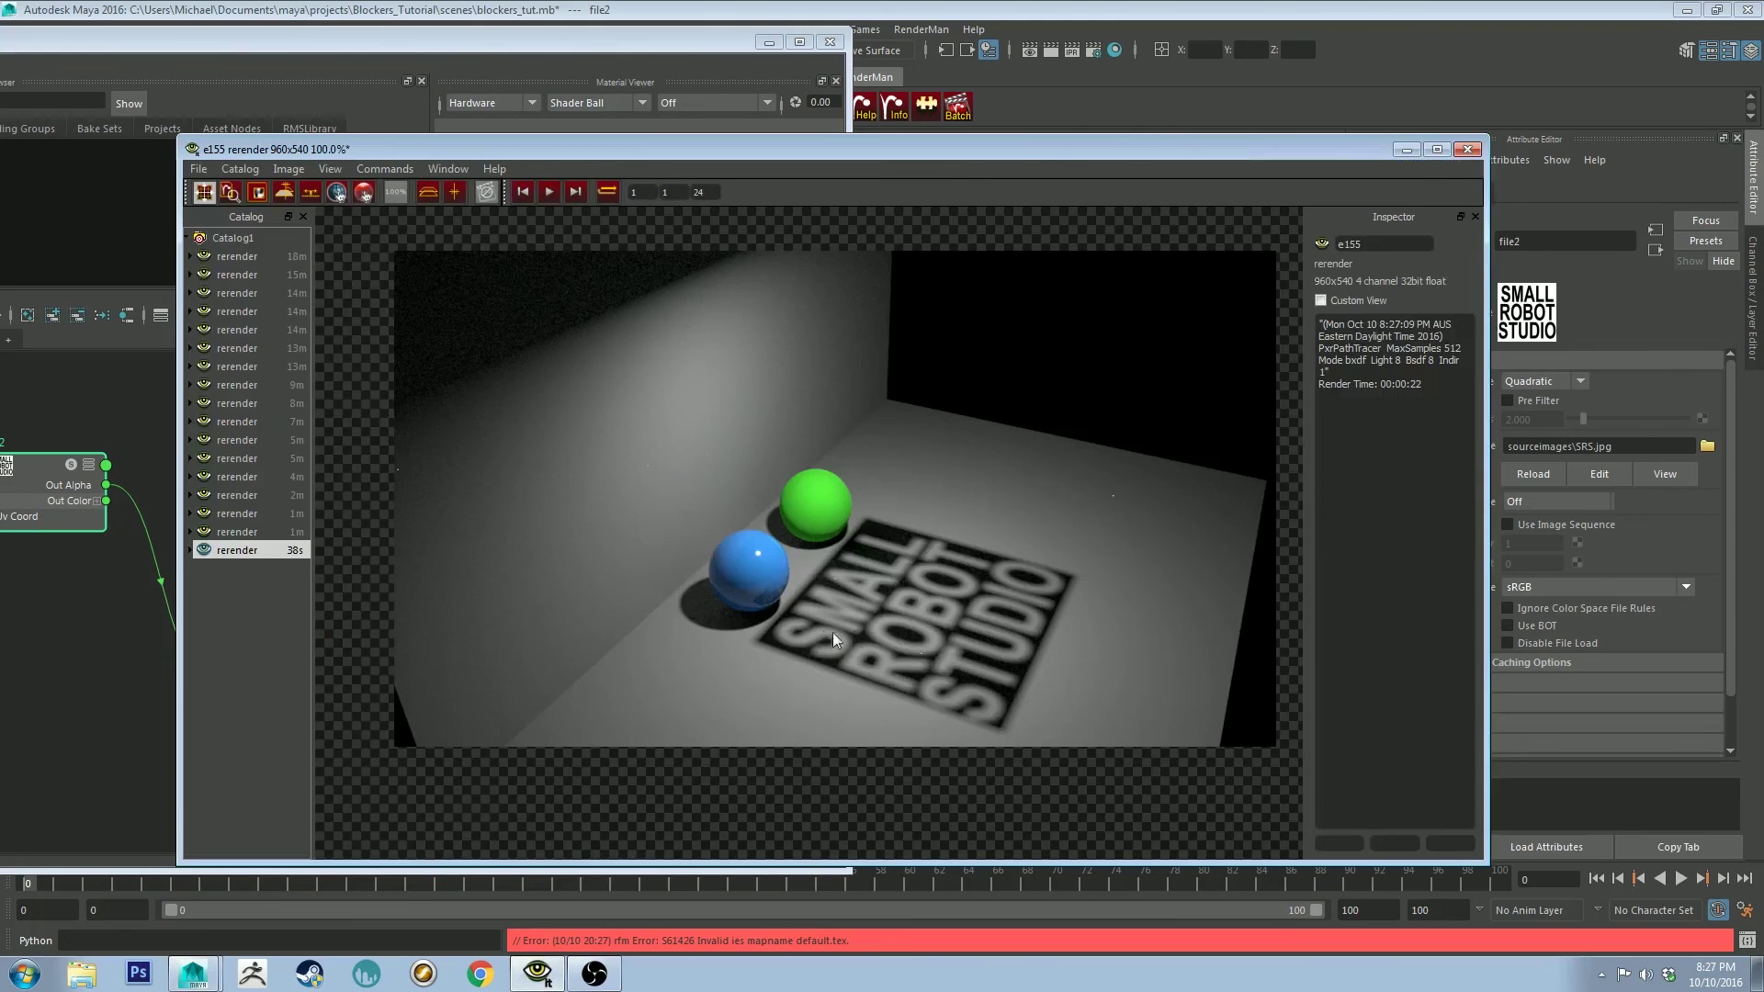
{"action": "left_click", "coordinate": [769, 43]}
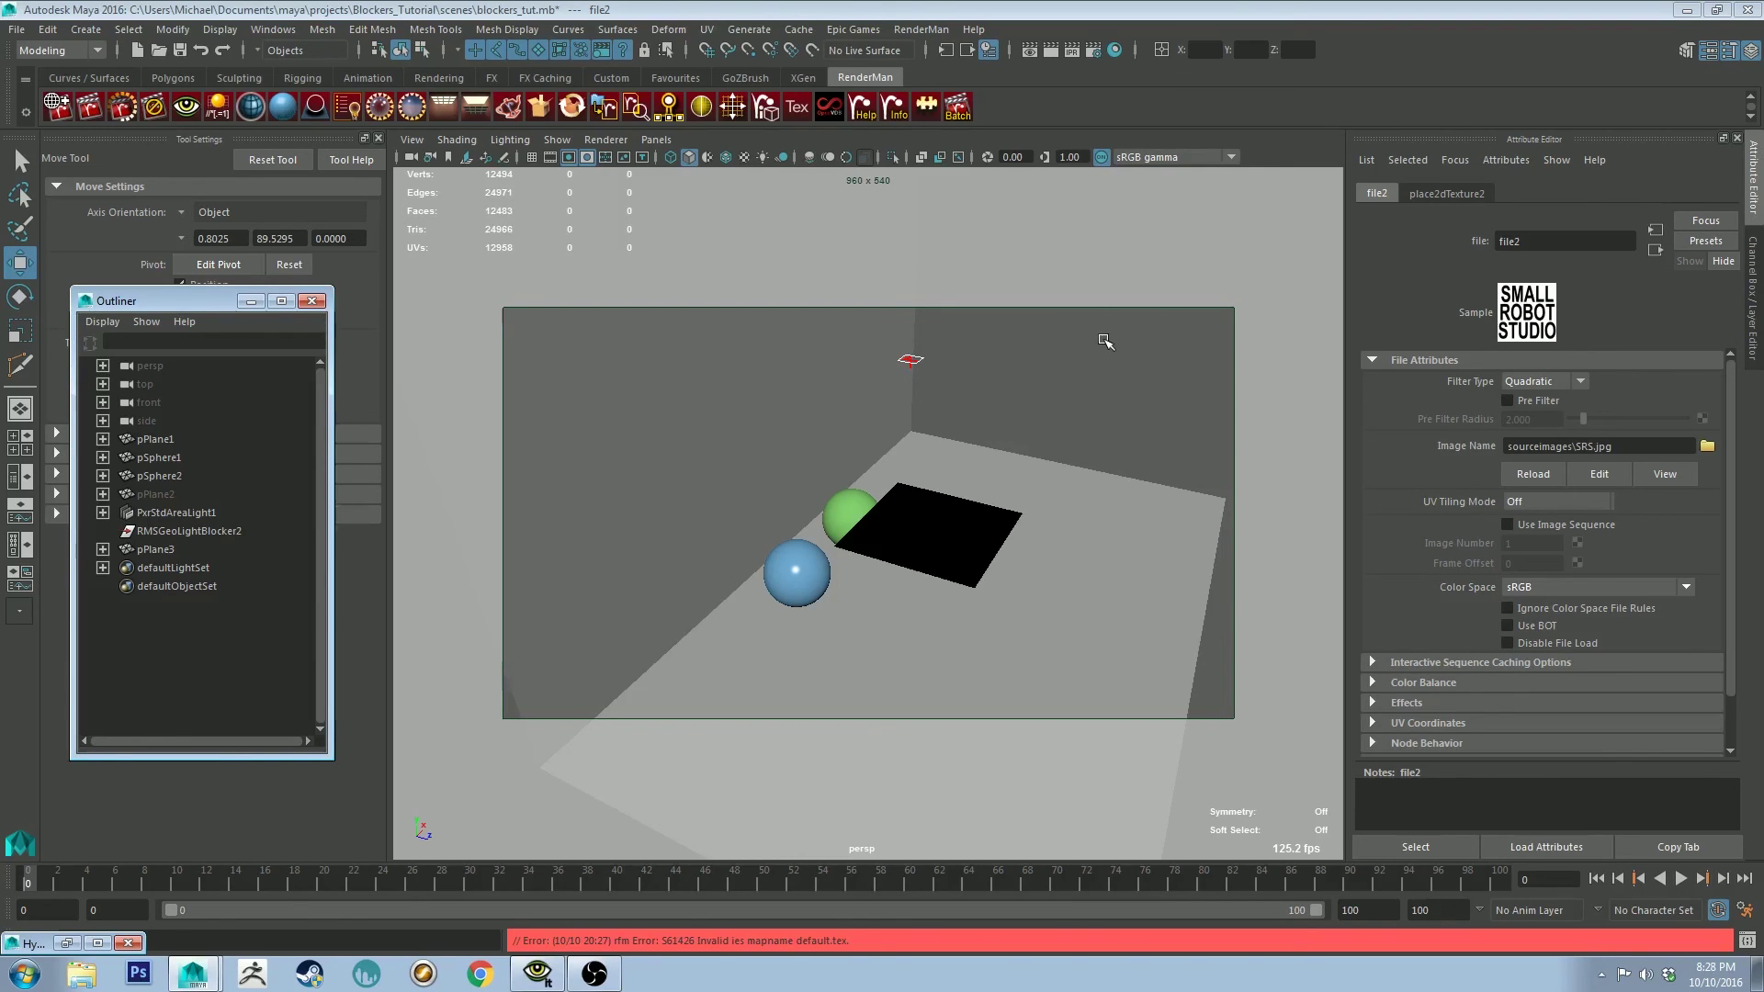
{"action": "left_click_drag", "start_coordinate": [1128, 346], "coordinate": [1017, 338], "text": "alt"}
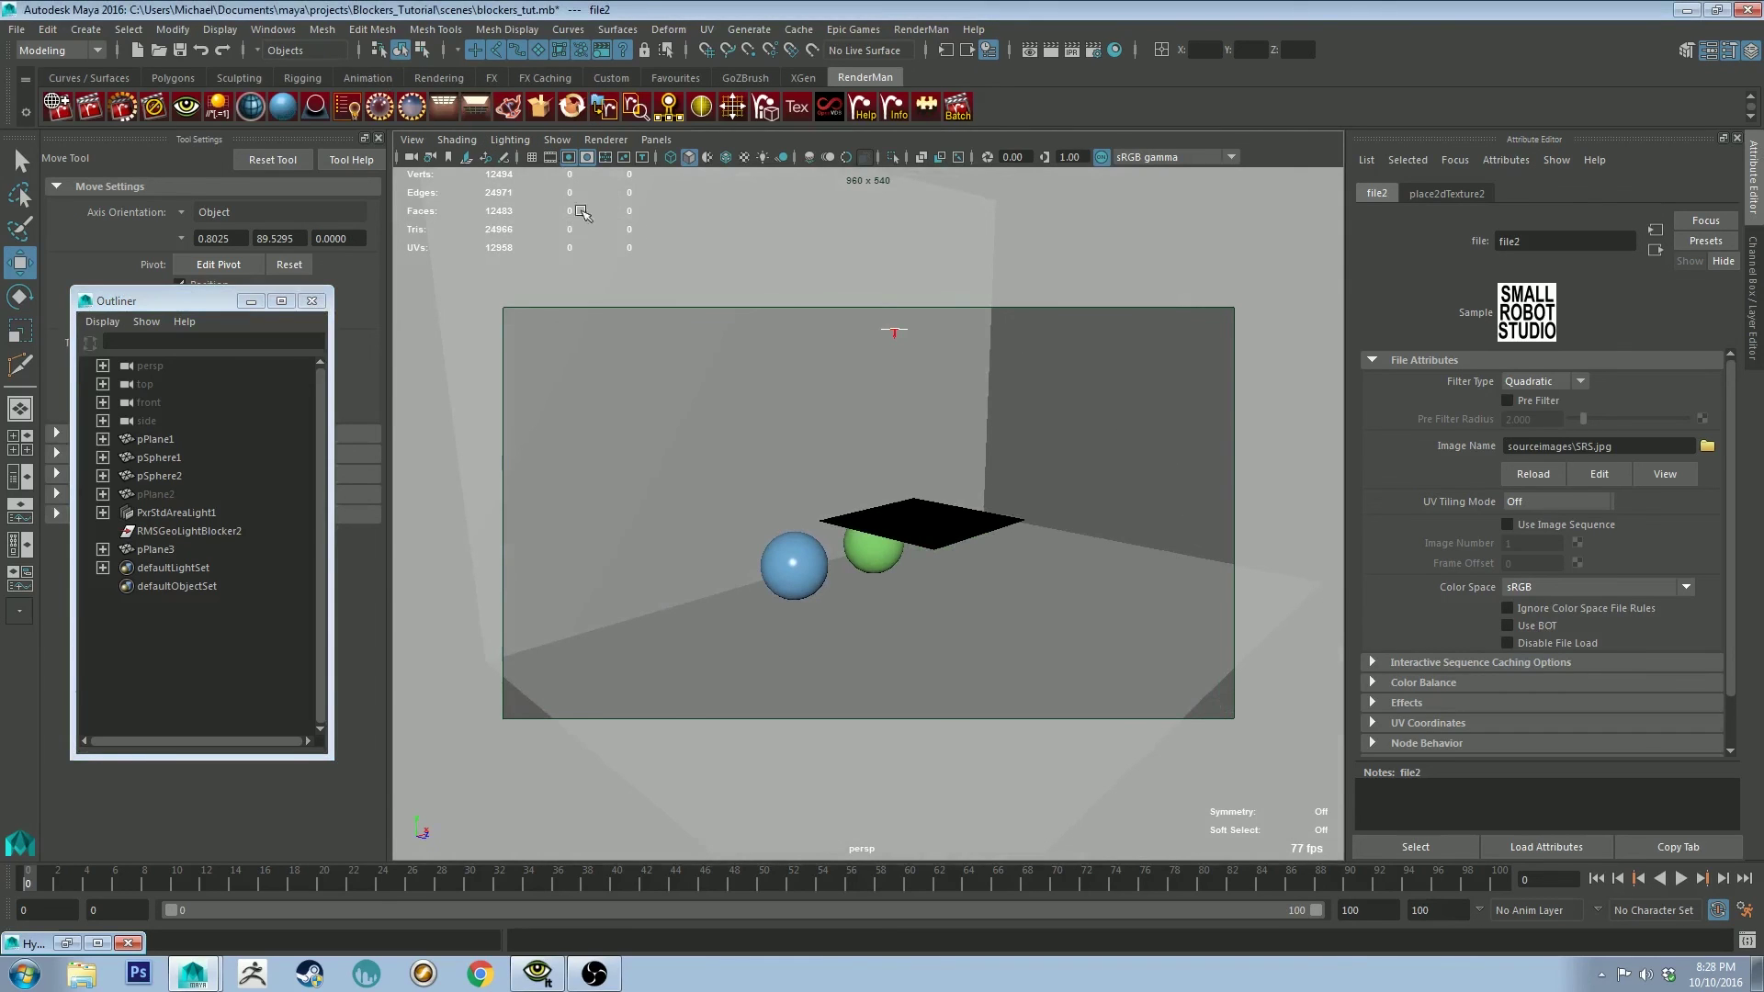
{"action": "left_click_drag", "start_coordinate": [1146, 393], "coordinate": [1118, 457], "text": "alt"}
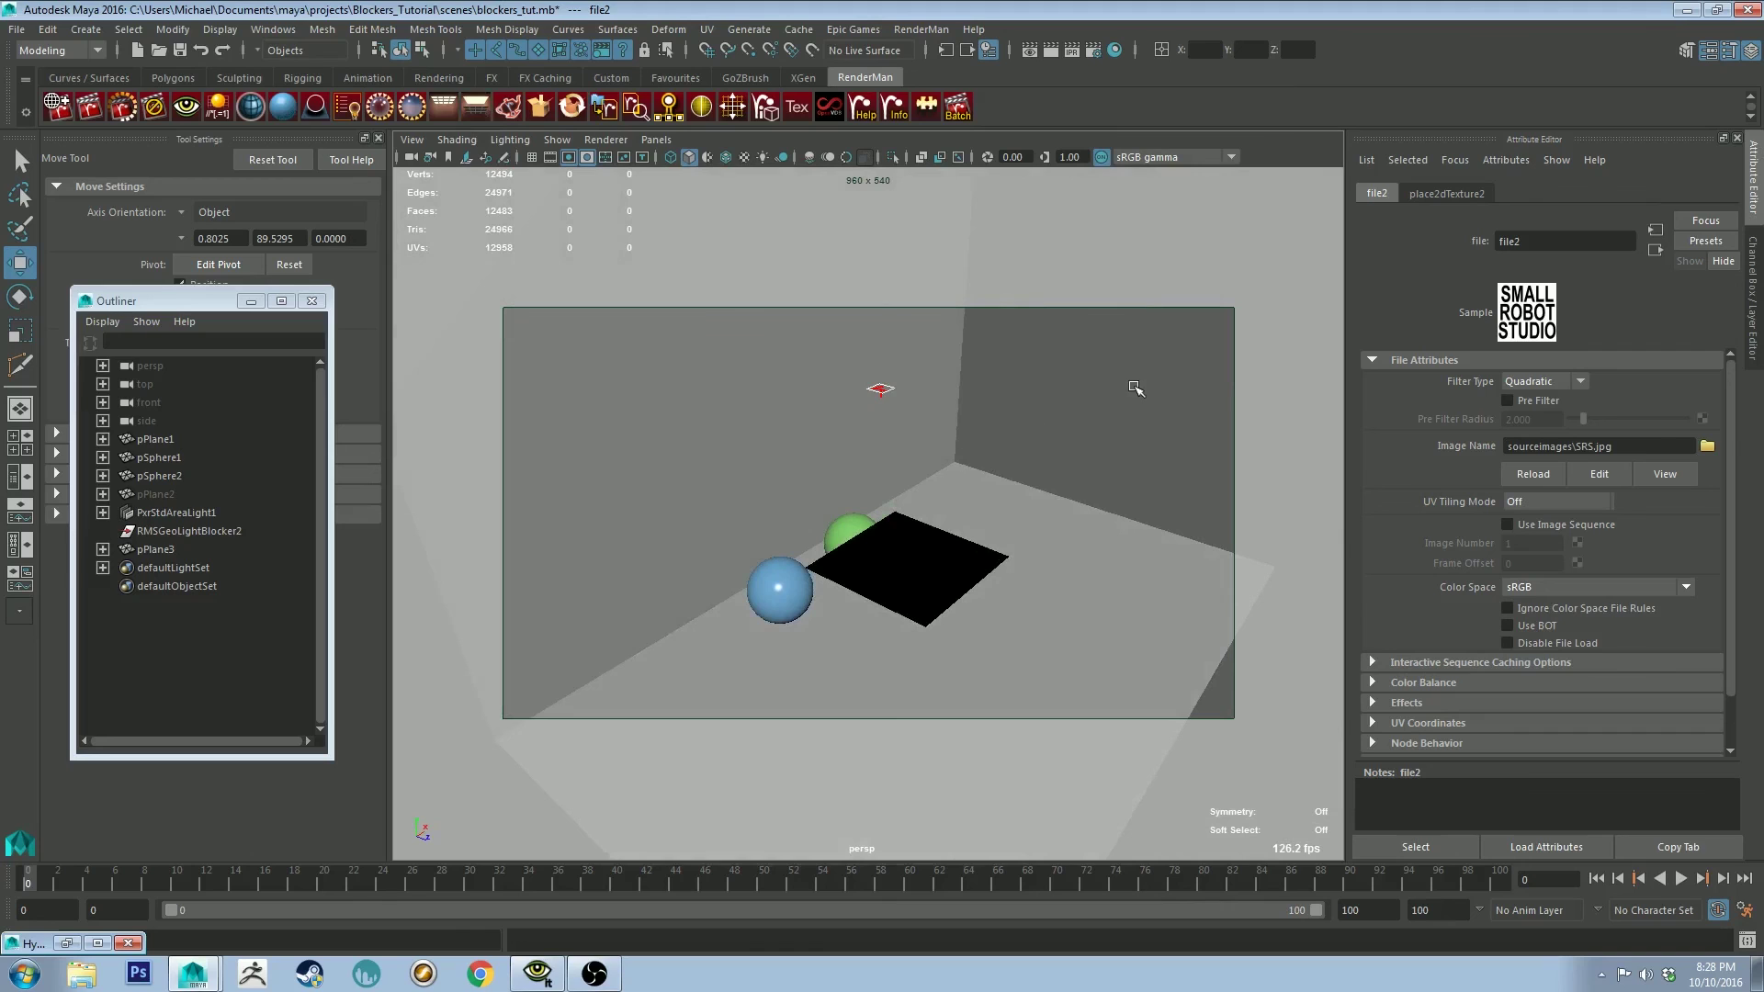
{"action": "left_click_drag", "start_coordinate": [1136, 388], "coordinate": [1101, 367], "text": "alt"}
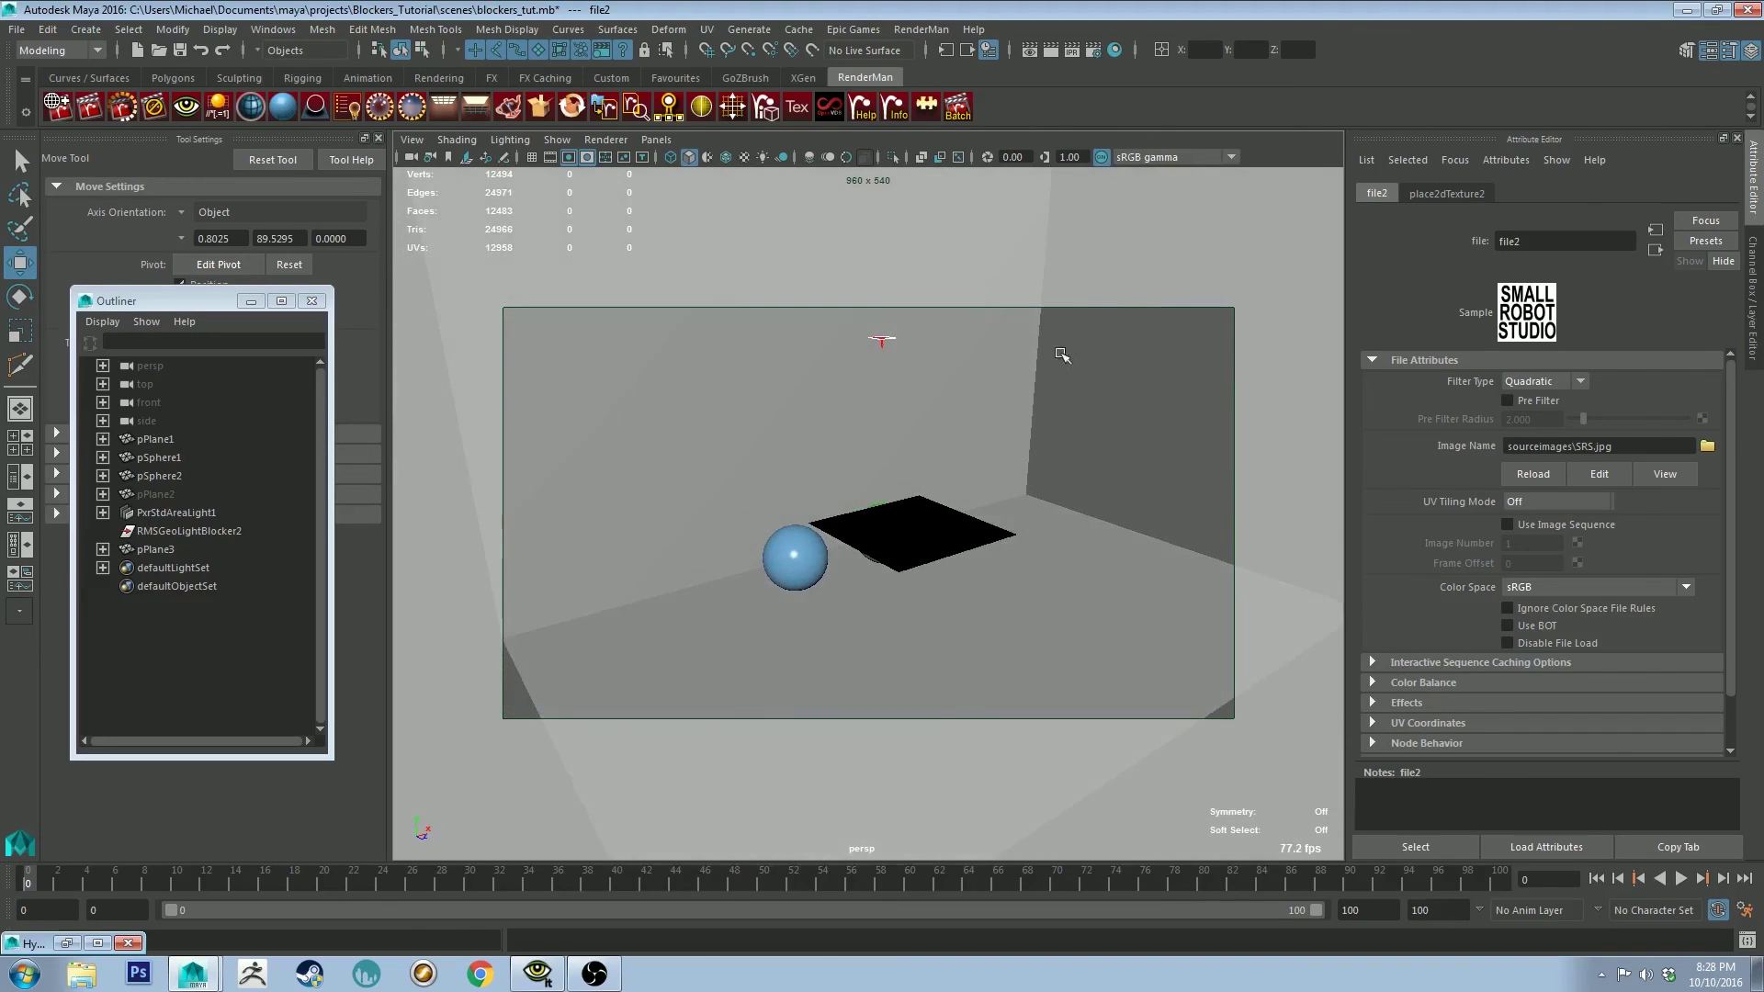